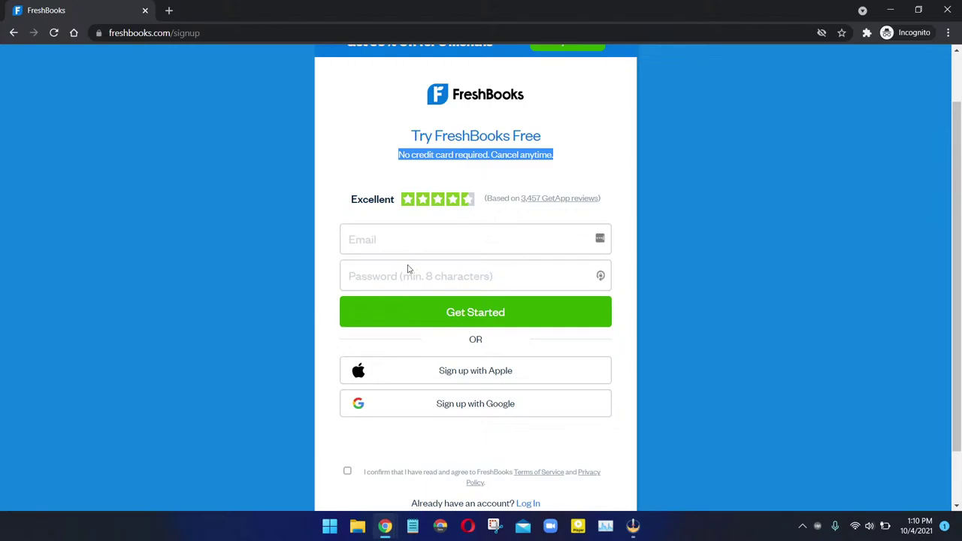
Step: Scroll the FreshBooks free-trial sign-up page, then close that incognito Chrome window
scroll(246, 264, "up", 1)
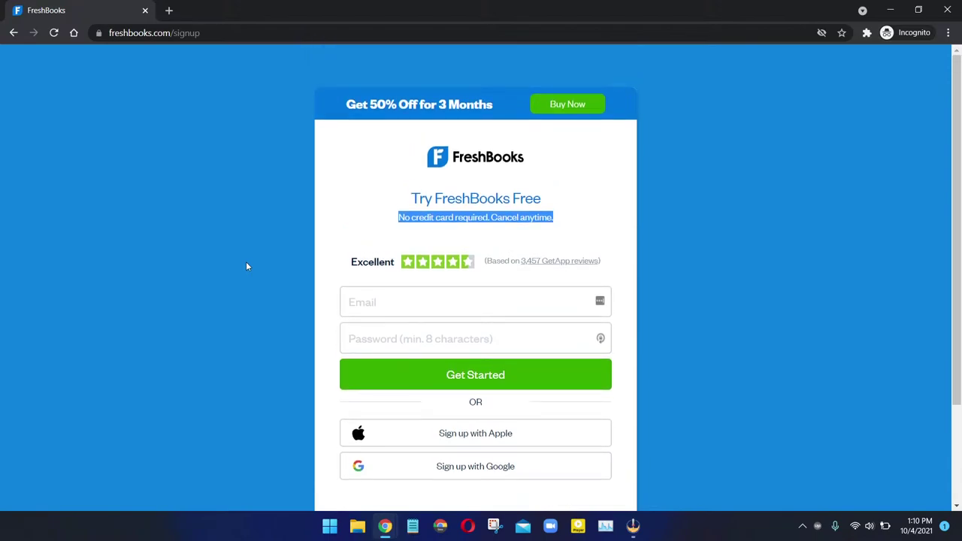
scroll(331, 338, "down", 2)
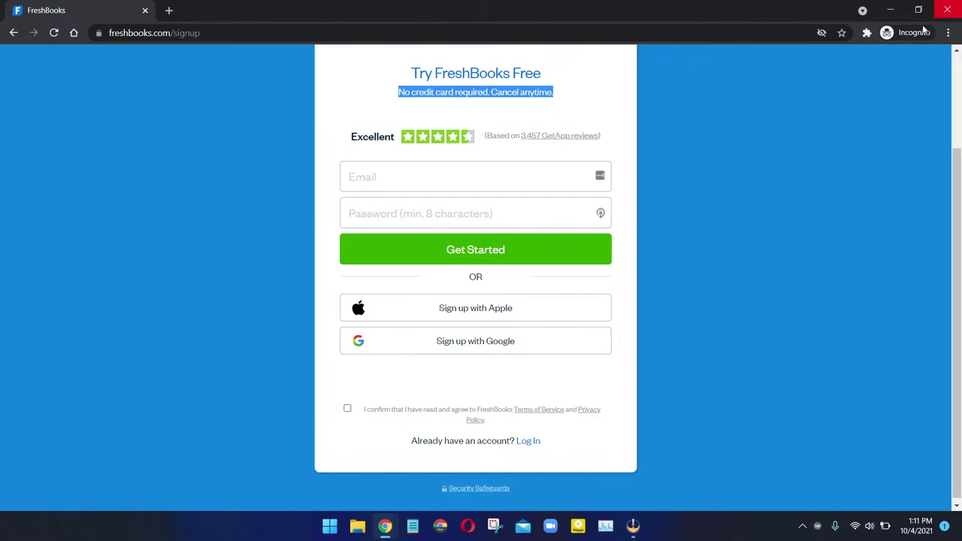
left_click(949, 12)
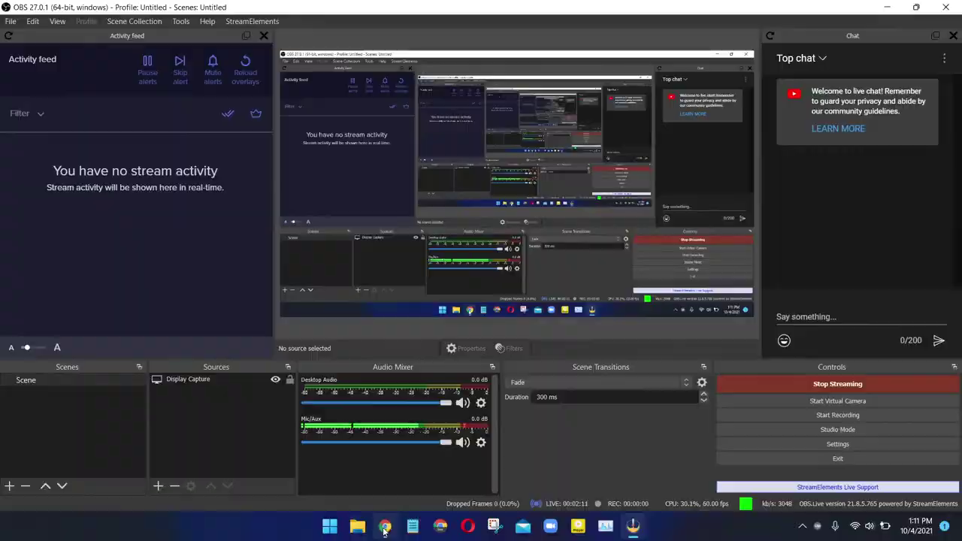
Step: Bring the Chrome window with the FreshBooks dashboard to the front from the taskbar
left_click(385, 526)
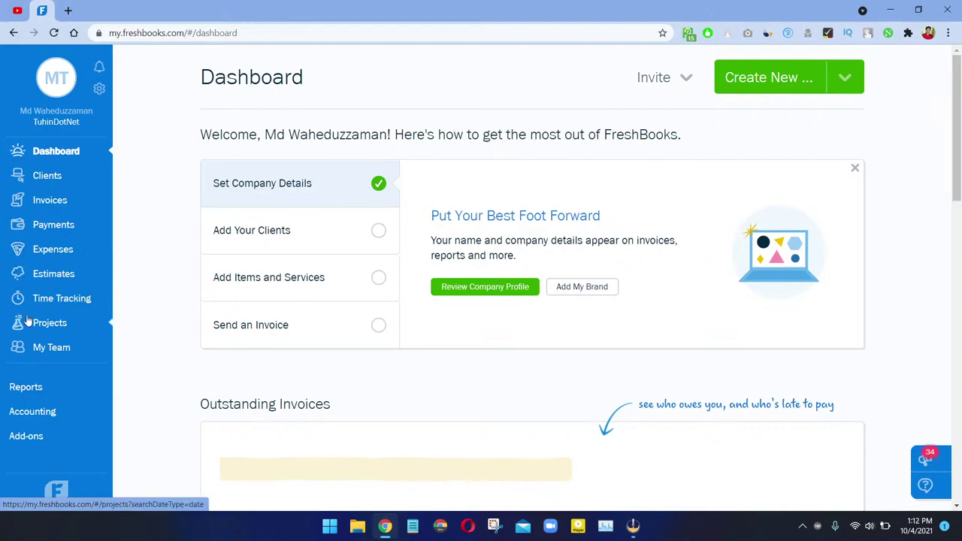
Step: Scroll through the top of the dashboard and highlight the Outstanding Invoices heading
scroll(86, 355, "down", 1)
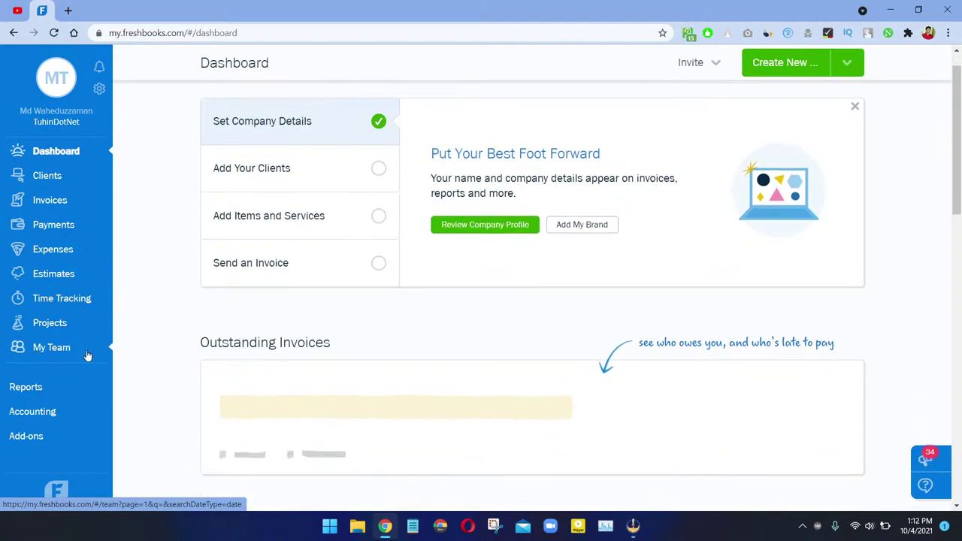
scroll(84, 361, "down", 2)
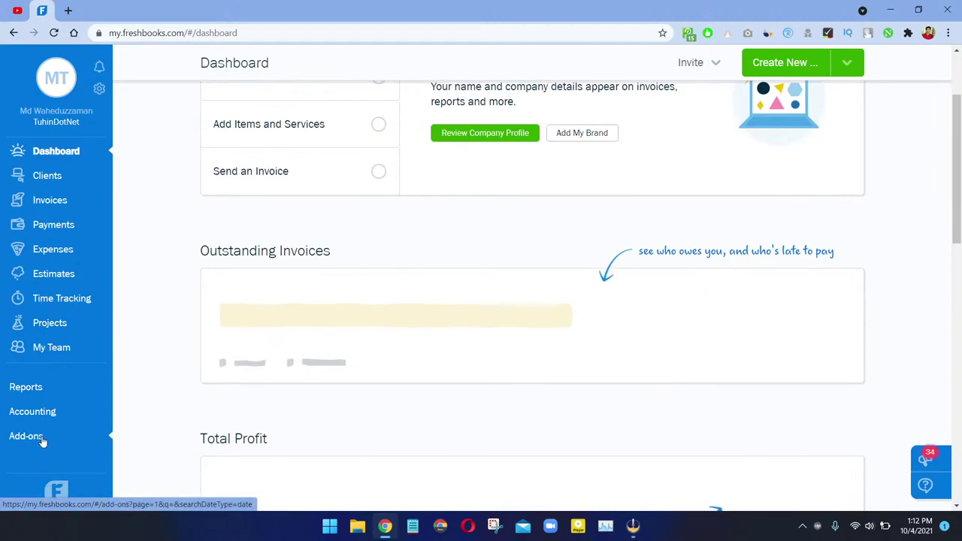
scroll(442, 208, "down", 1)
scroll(429, 219, "up", 1)
scroll(432, 235, "down", 3)
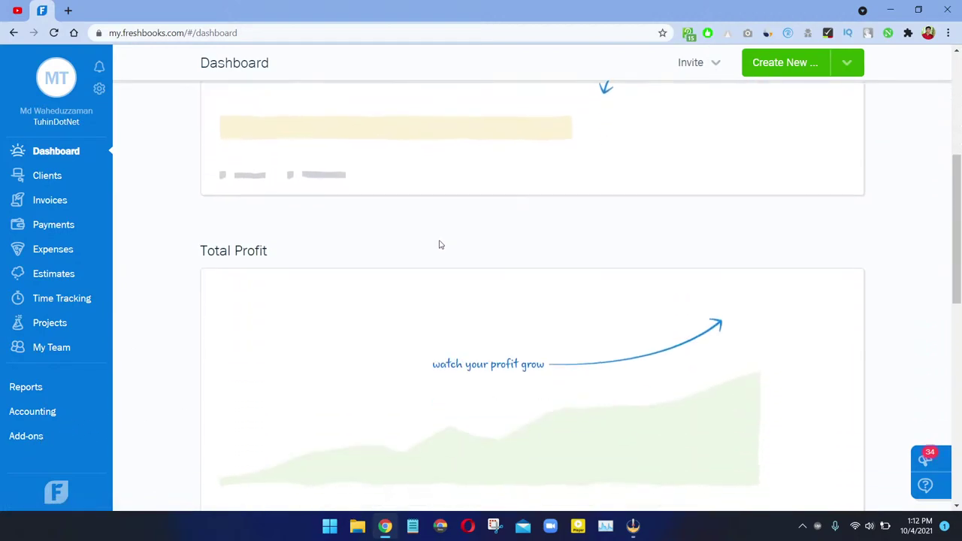
scroll(439, 244, "down", 8)
left_click(959, 112)
scroll(363, 269, "up", 3)
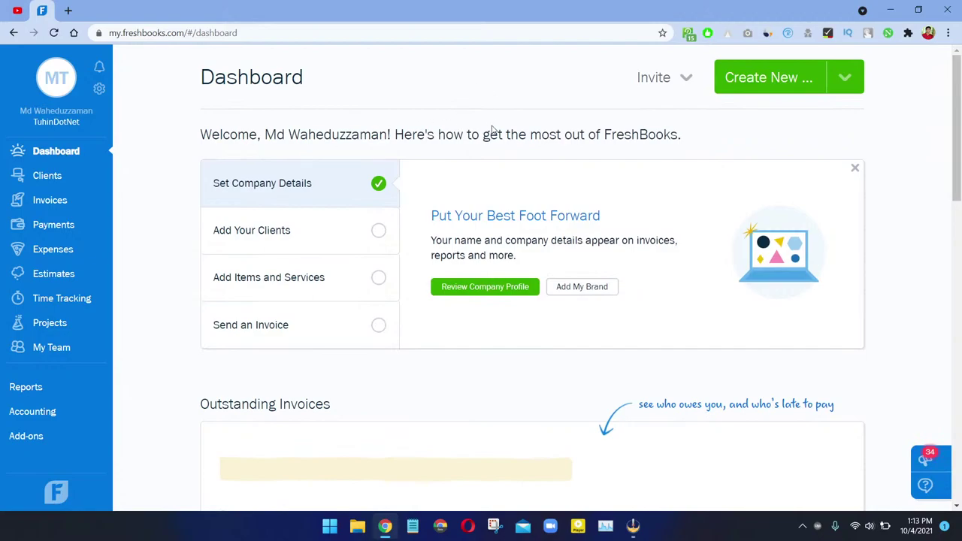
scroll(951, 178, "down", 4)
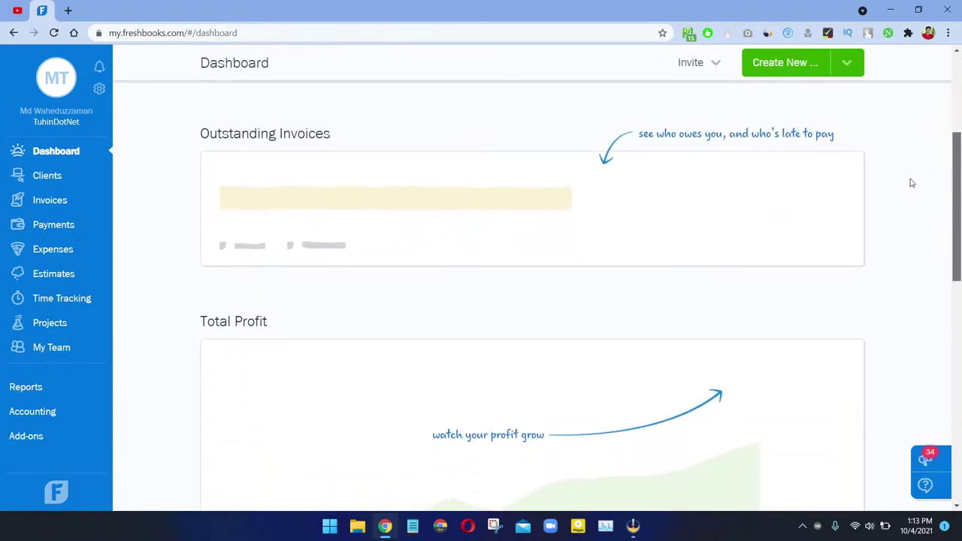
left_click_drag(185, 133, 408, 135)
left_click(408, 135)
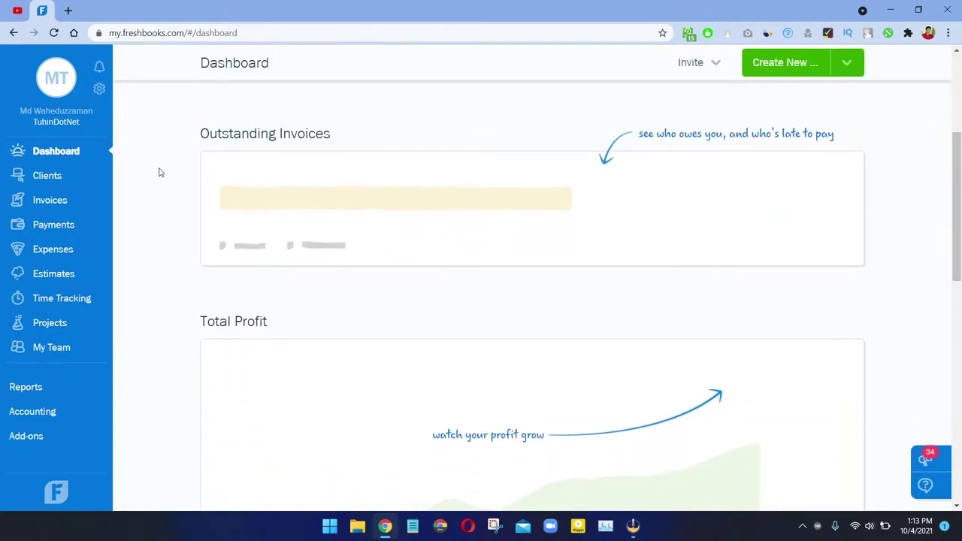
Step: Review the Revenue Streams and lower dashboard panels, then go to the Clients page
scroll(262, 189, "down", 3)
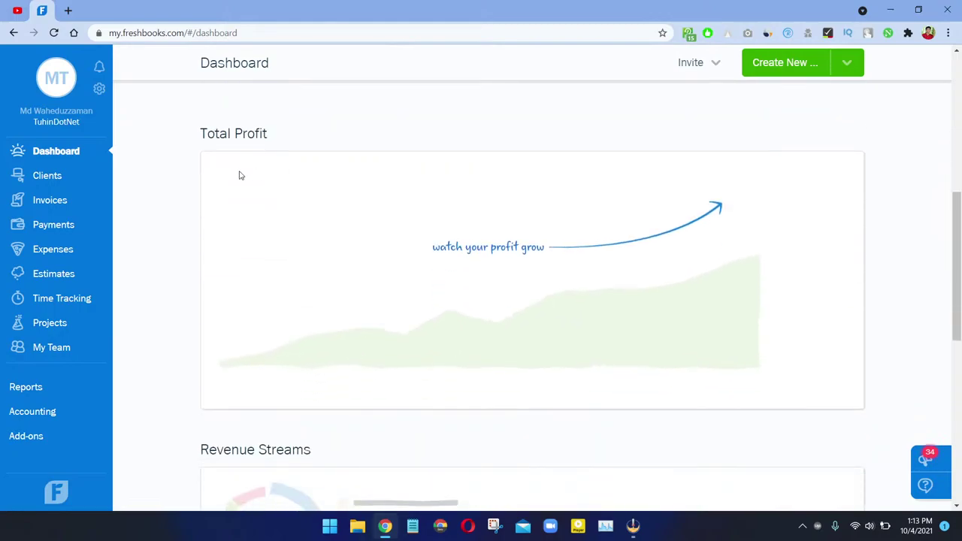
scroll(503, 288, "down", 2)
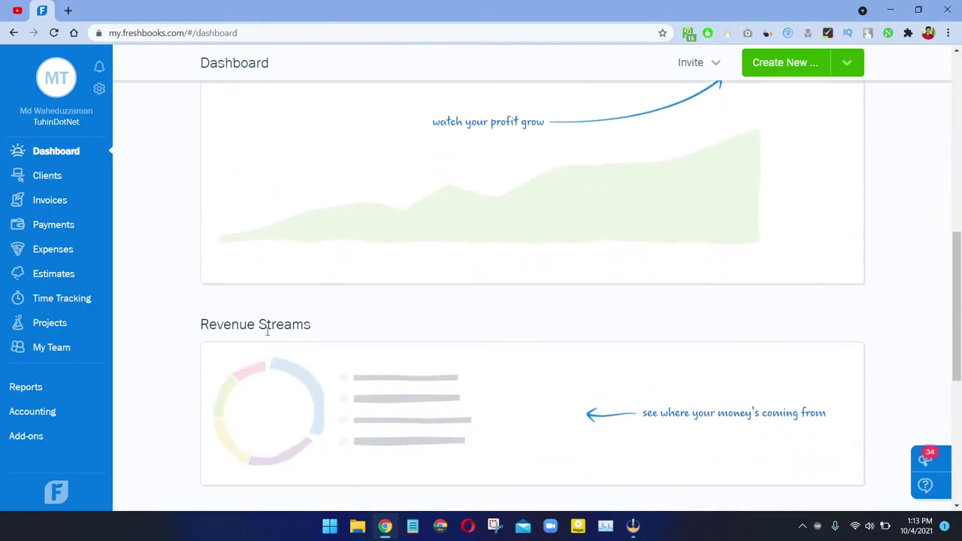
scroll(267, 331, "down", 2)
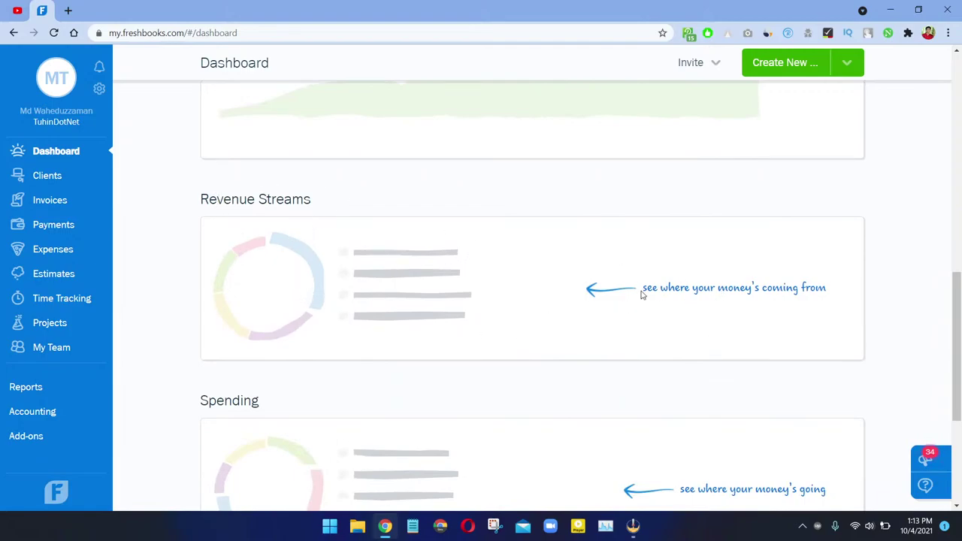
left_click_drag(645, 289, 827, 287)
left_click(829, 287)
scroll(813, 305, "down", 3)
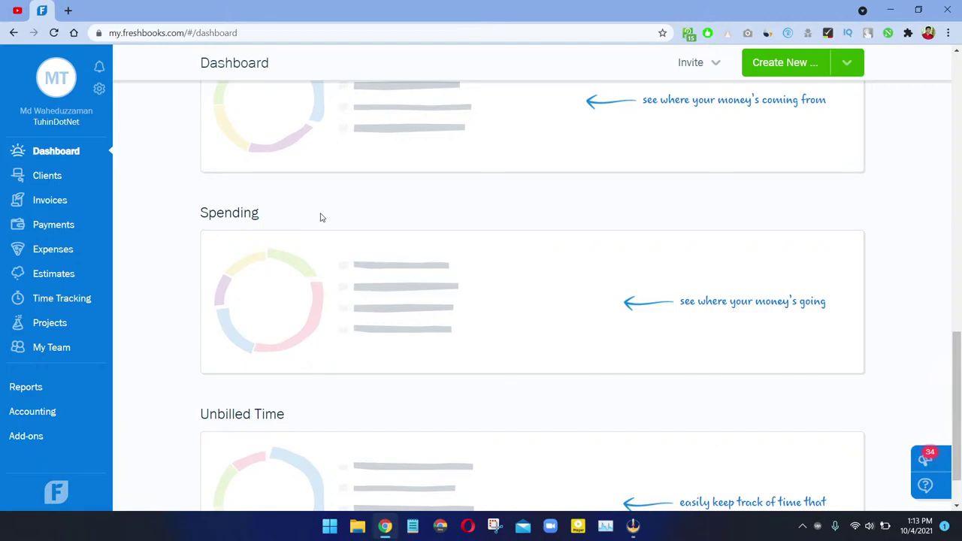
scroll(321, 217, "down", 1)
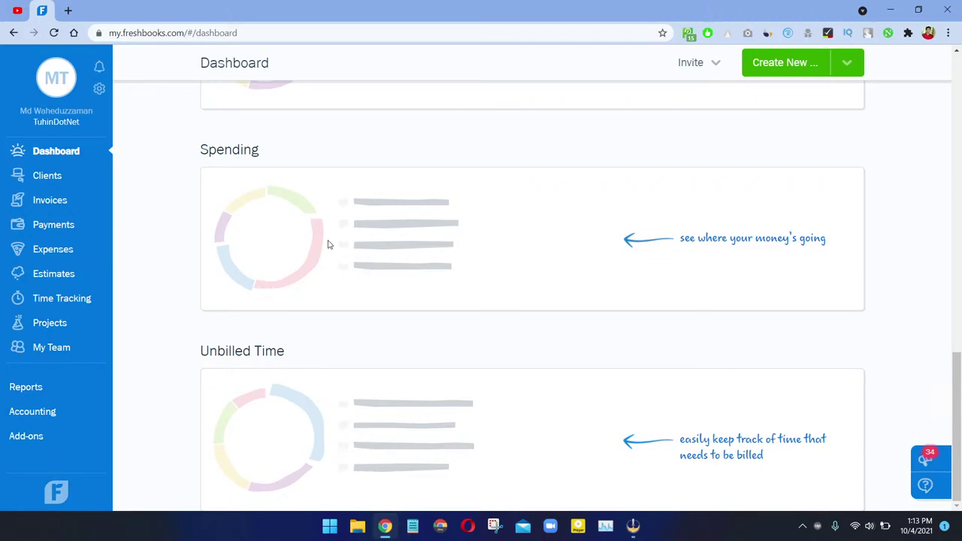
scroll(484, 208, "up", 9)
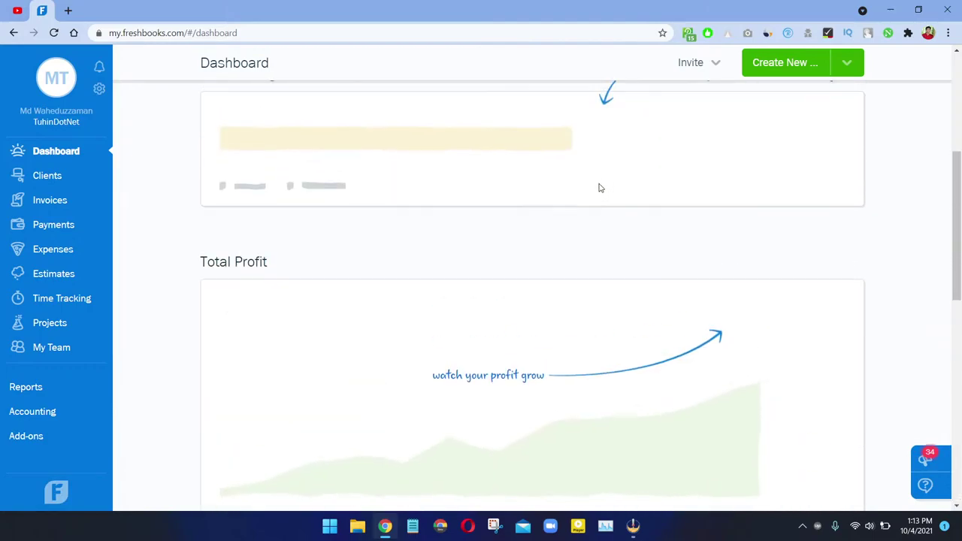
scroll(599, 188, "up", 1)
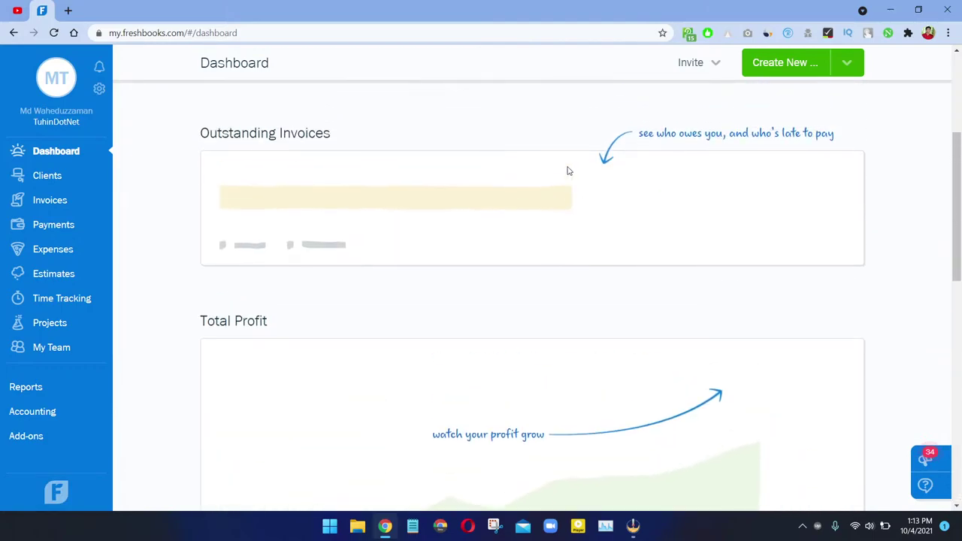
left_click(48, 186)
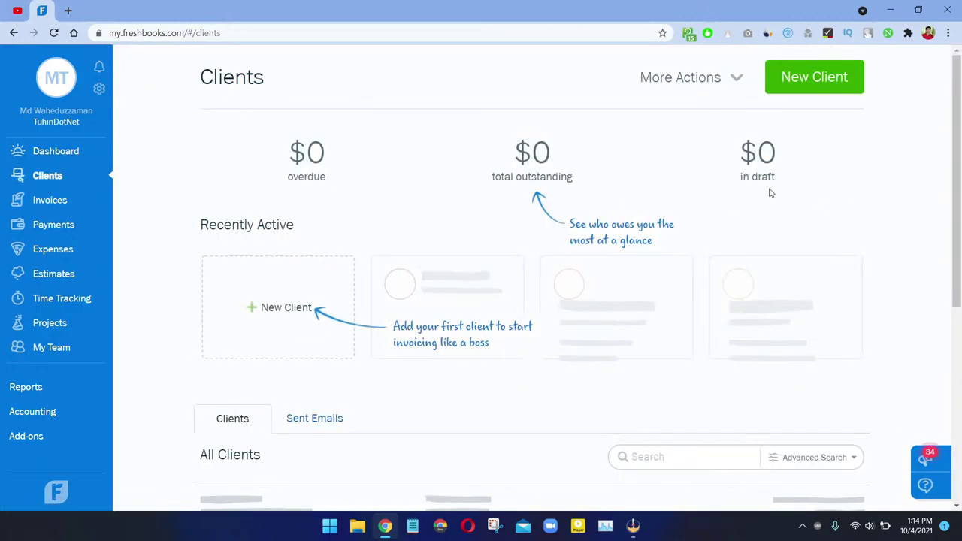
Step: Start a new client and enter the contact's first and last name, fixing a surname typo
scroll(749, 240, "down", 3)
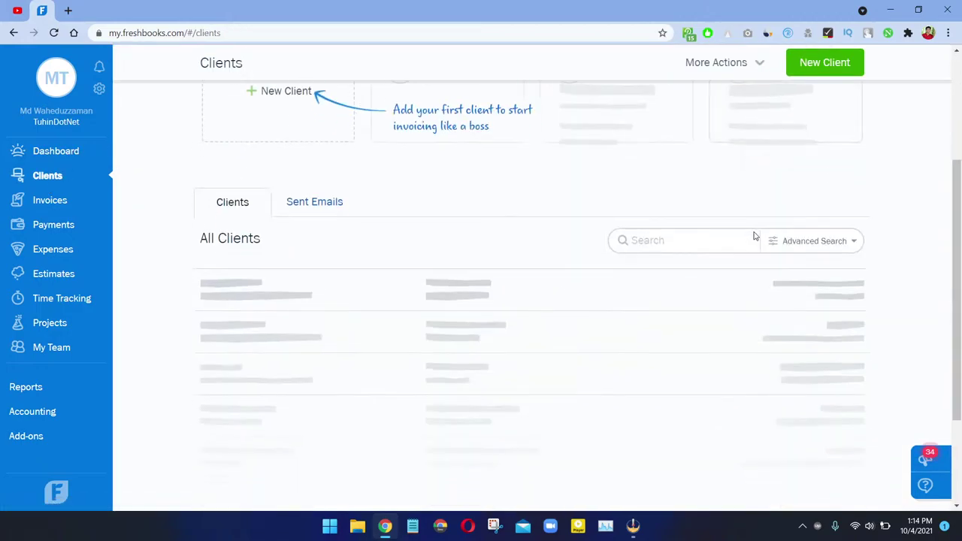
scroll(591, 294, "up", 3)
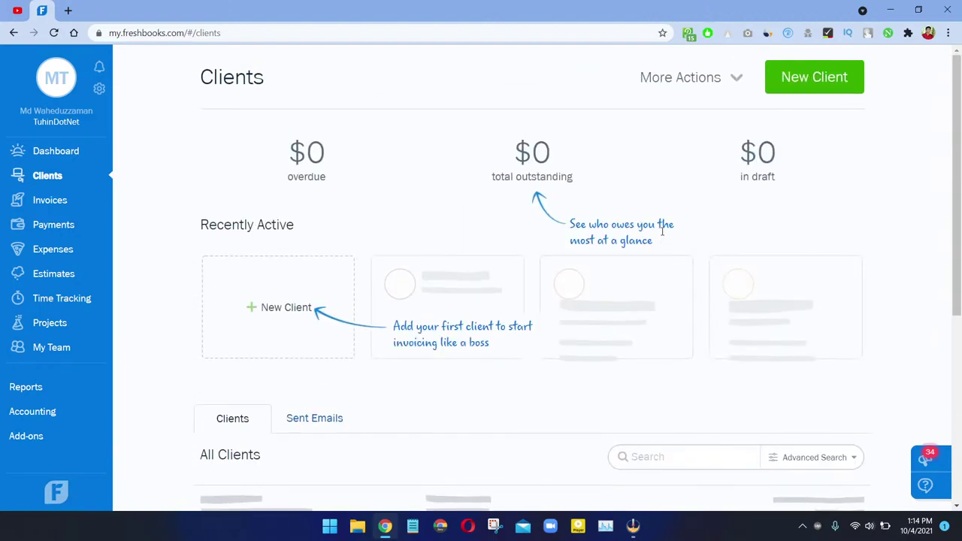
left_click(308, 302)
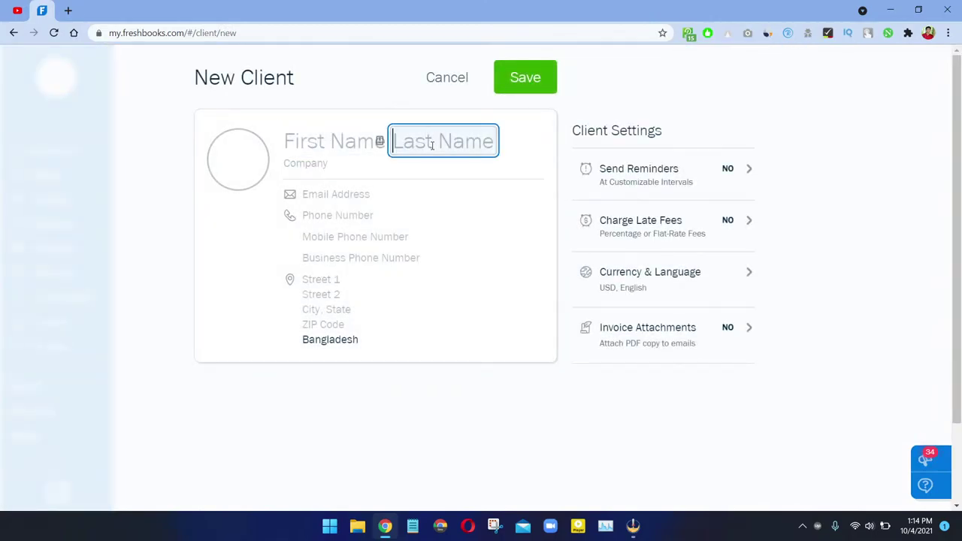
left_click(321, 141)
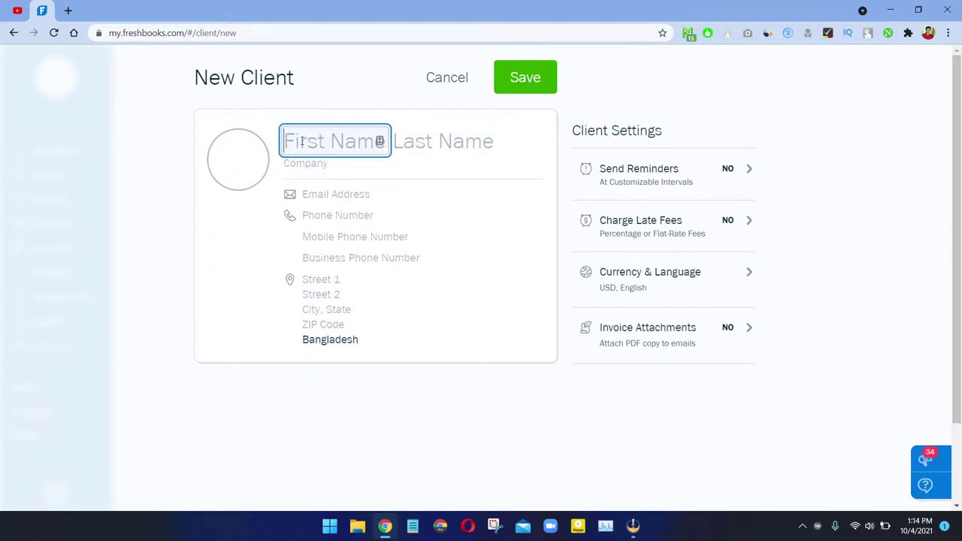
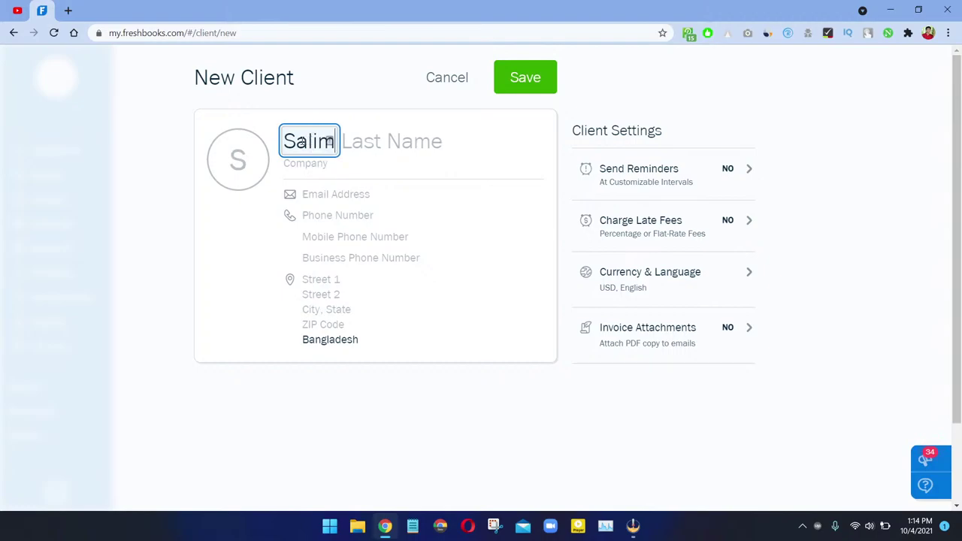
key("Tab")
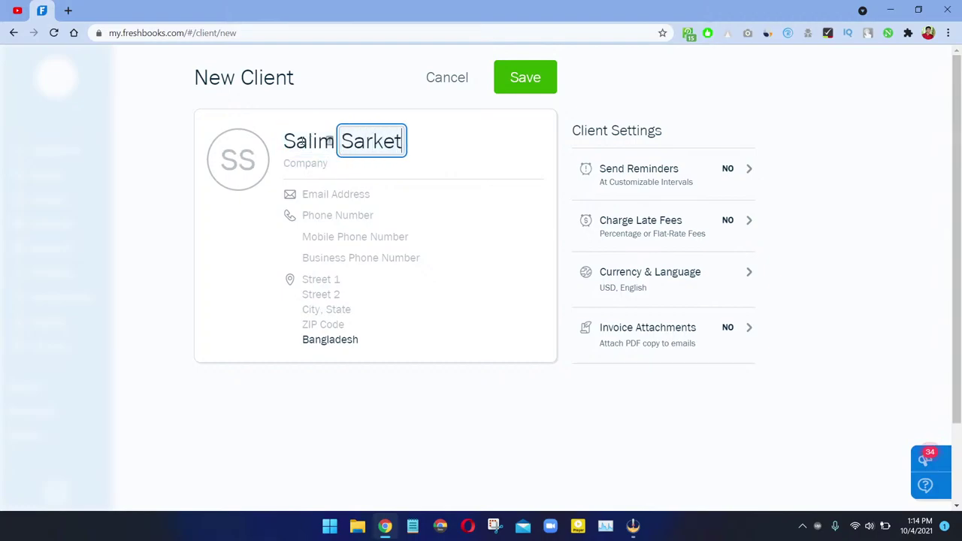
key("Tab")
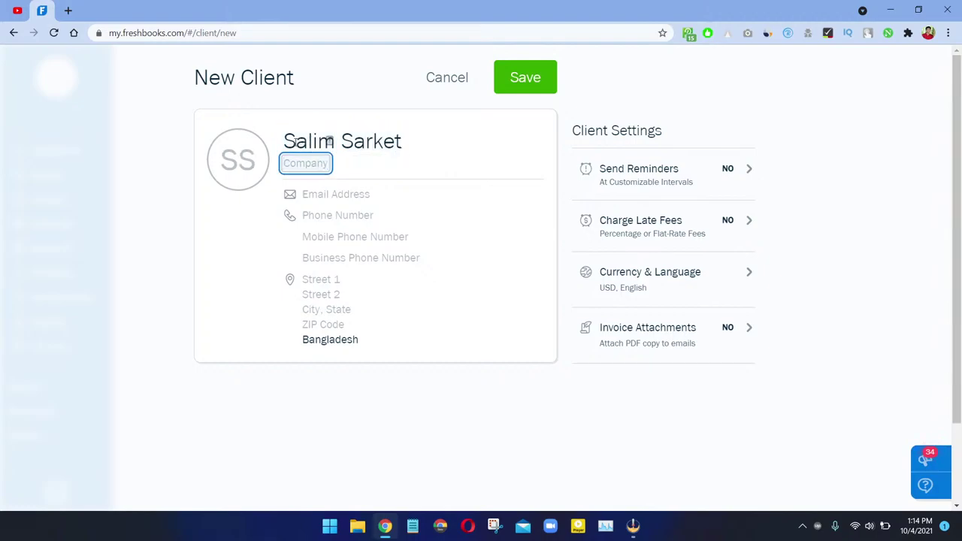
left_click(389, 140)
key("BackSpace")
type("r")
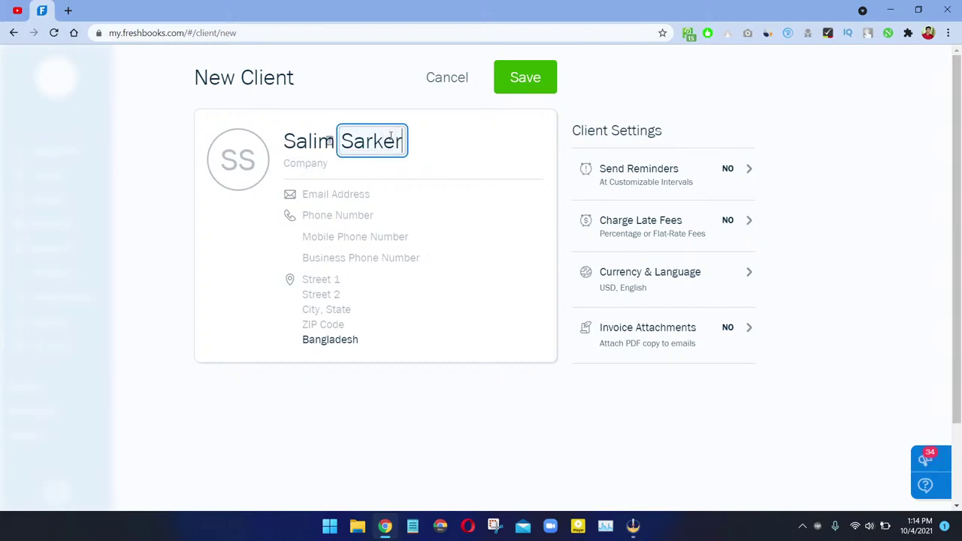
key("Tab")
Step: Enter company name Amity Agro Industries and the contact's e-mail address, correcting typos
type("A")
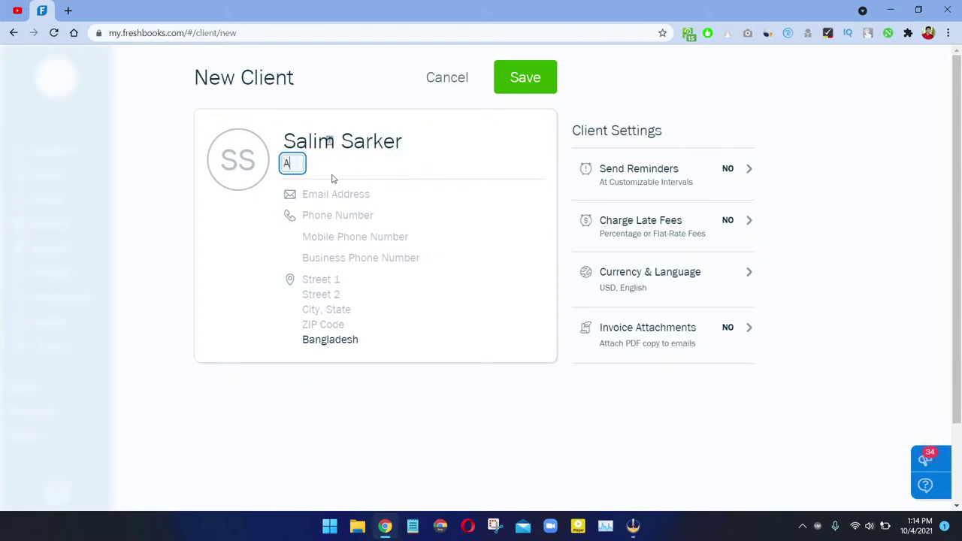
type("mity Agro Inud")
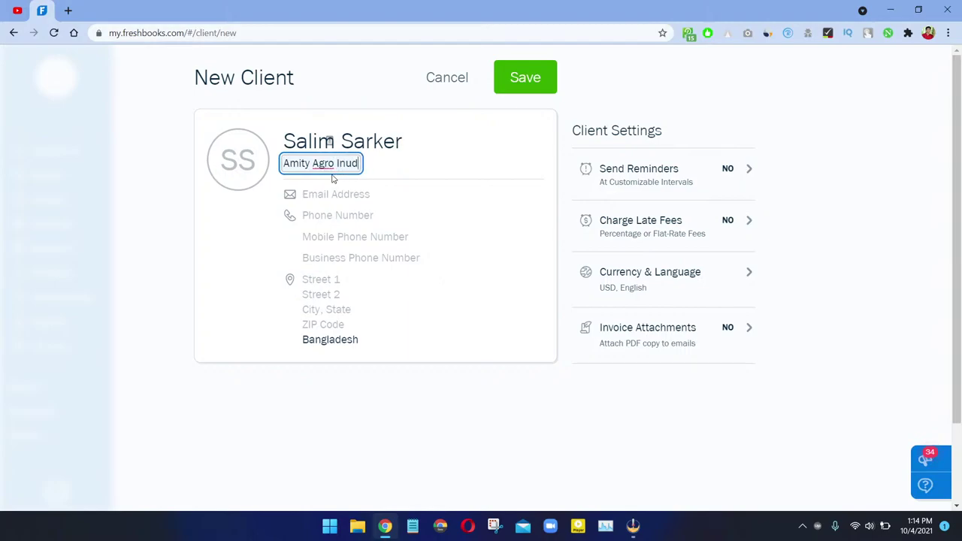
key("BackSpace")
key("BackSpace")
type("dustries")
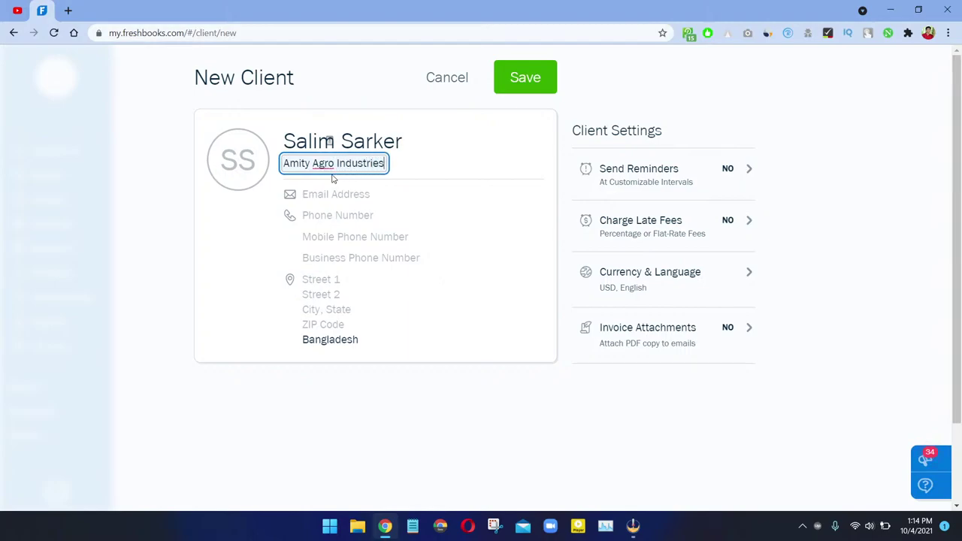
key("Tab")
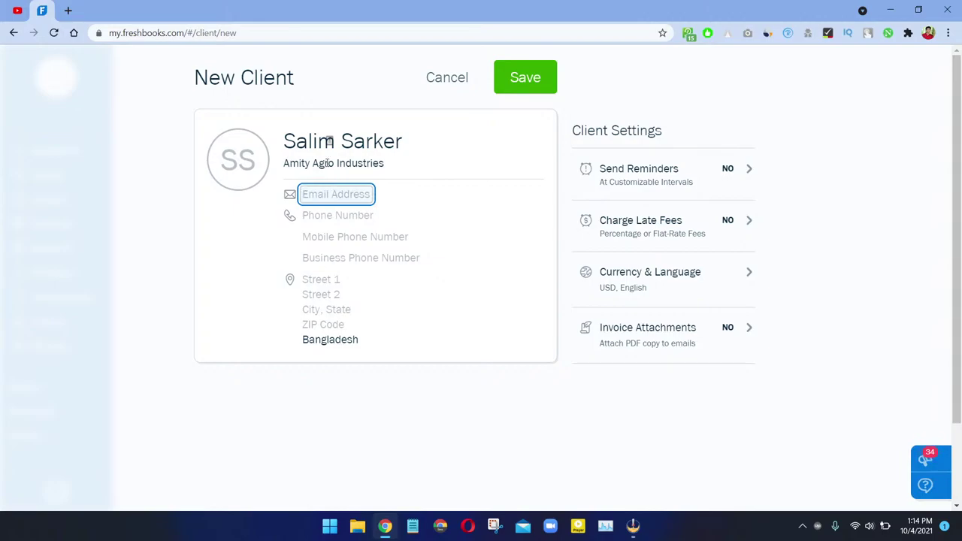
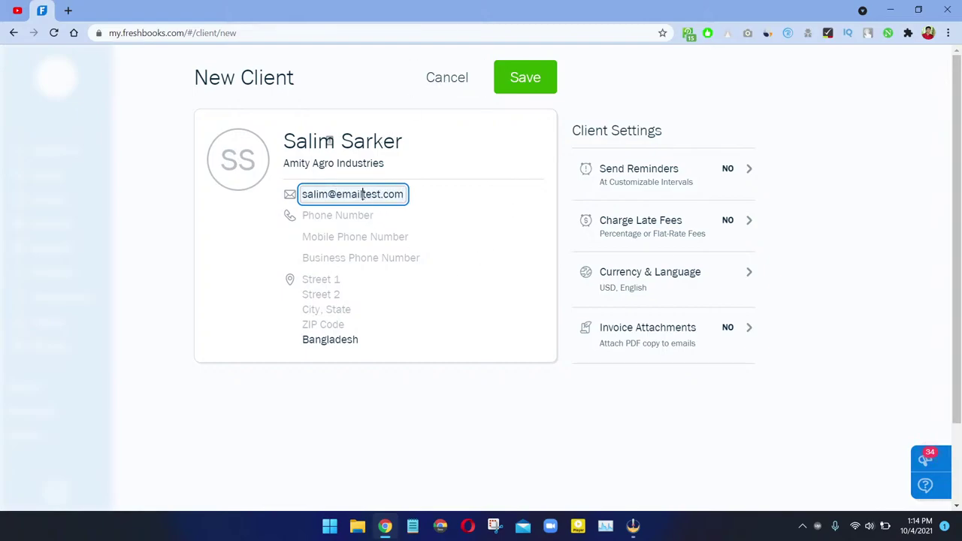
left_click(363, 194)
type("4")
left_click(515, 248)
Step: Enter the contact's phone number, leaving mobile and business phone blank
left_click(312, 214)
type("123")
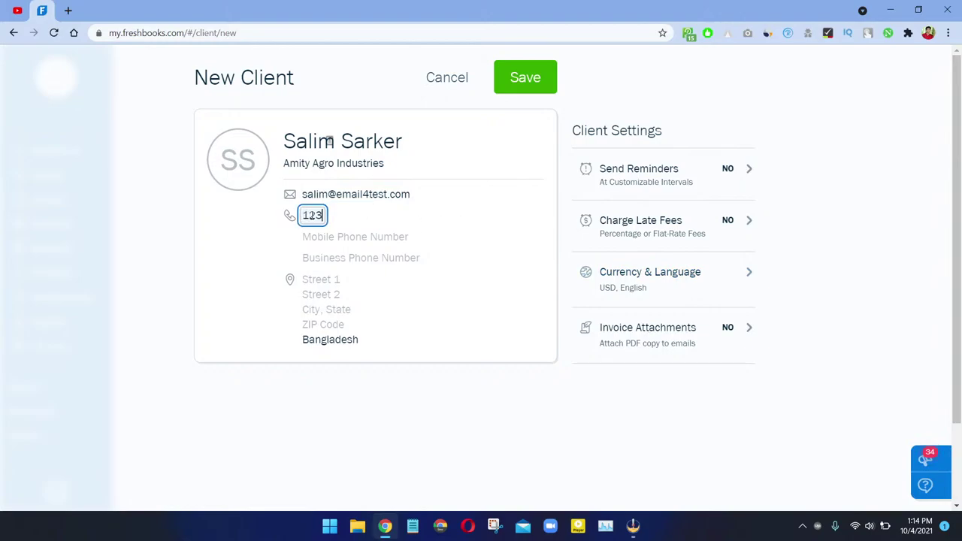
type("456789")
left_click(350, 236)
left_click(368, 257)
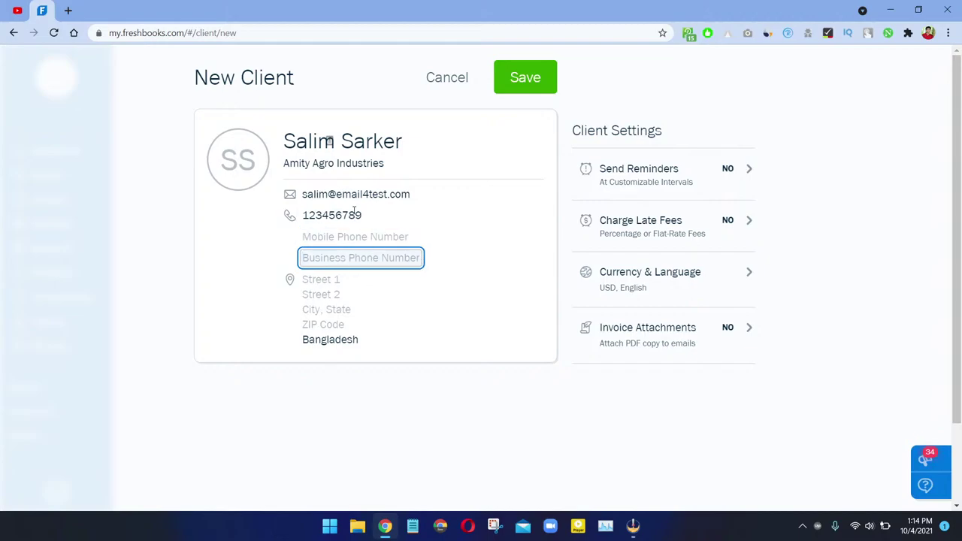
left_click(241, 149)
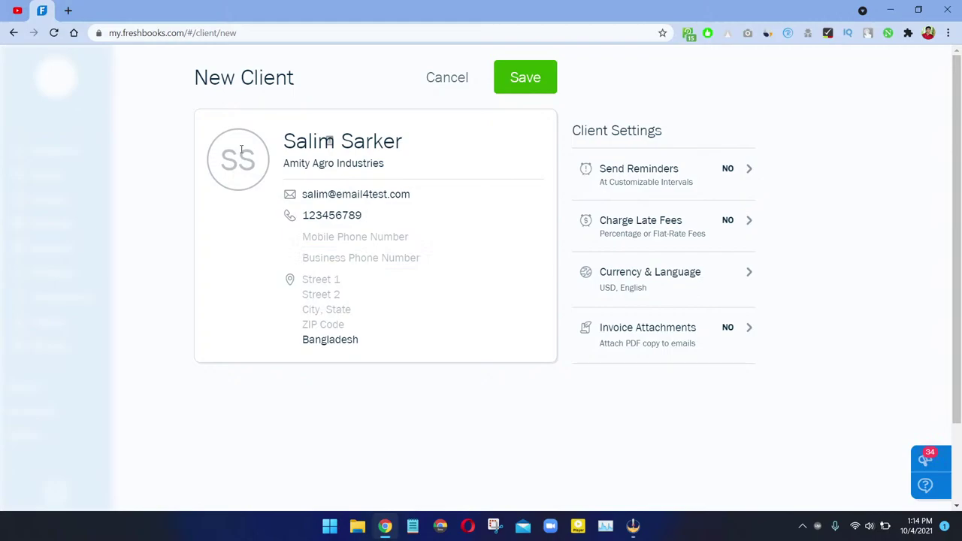
left_click(318, 278)
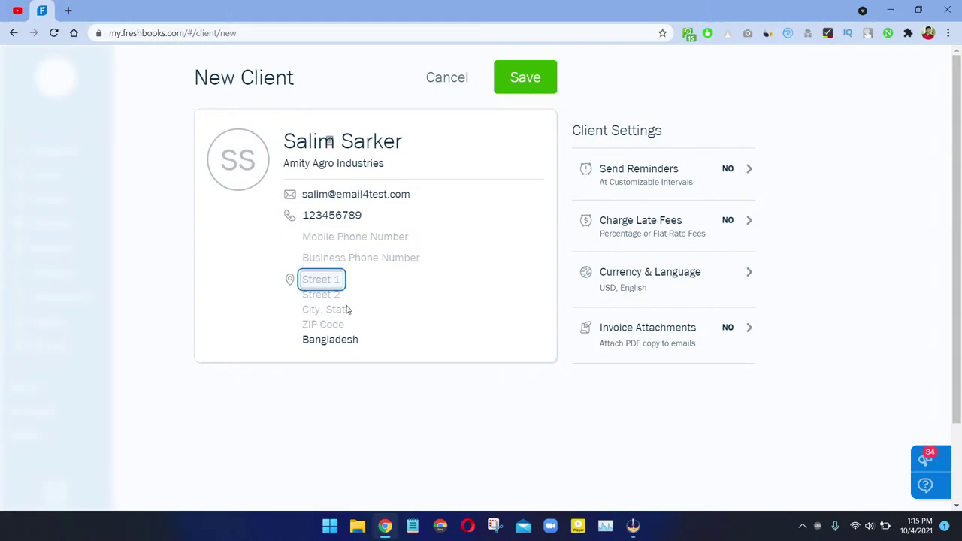
Step: Set the country to United States and enter the street address
left_click(346, 342)
type("United")
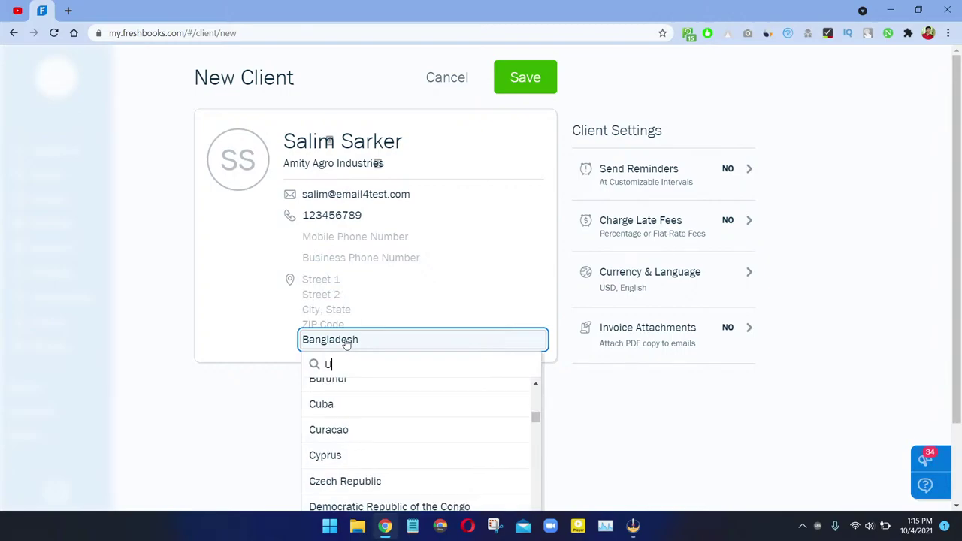
left_click(369, 390)
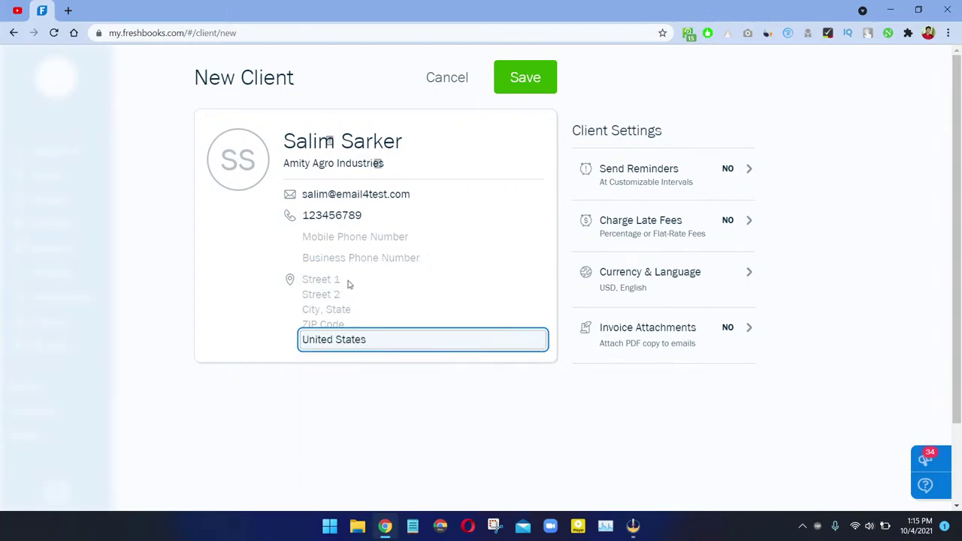
left_click(316, 281)
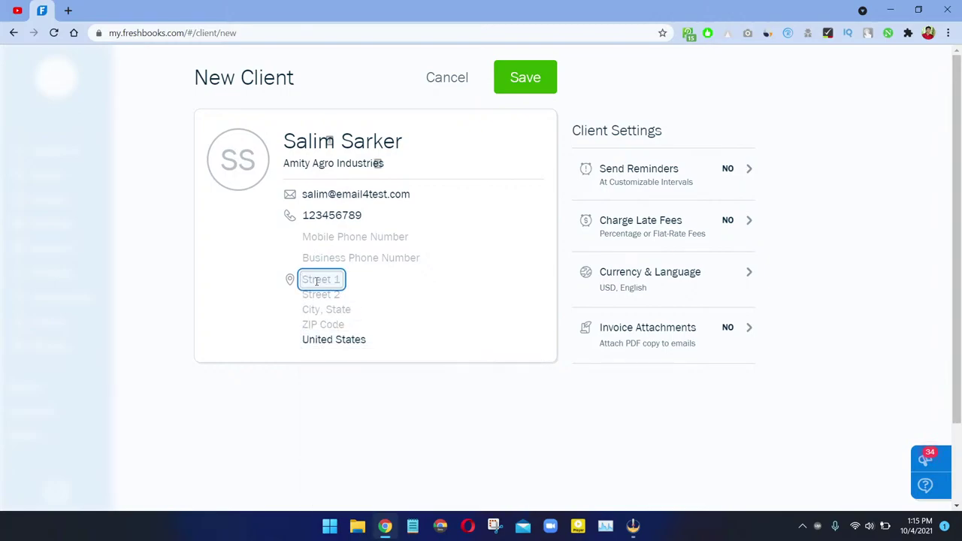
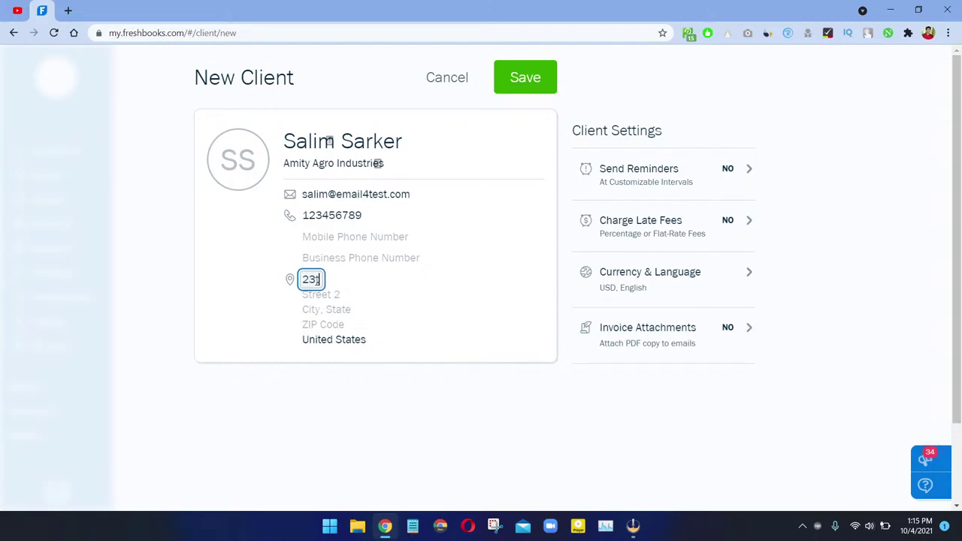
key("Tab")
key("Tab")
Step: Enter New York City as the city, correcting earlier wrong entries
type("New Yor")
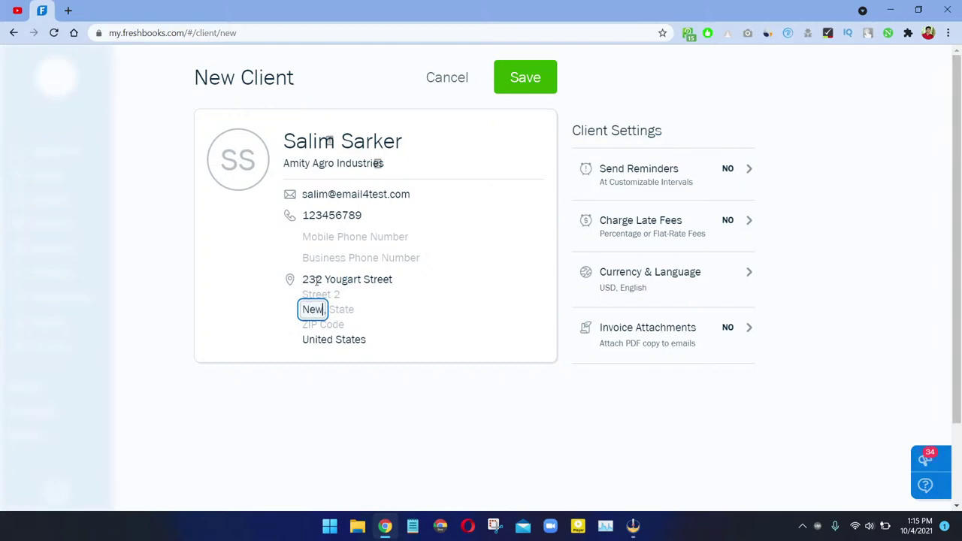
key("BackSpace")
key("BackSpace")
key("BackSpace")
key("BackSpace")
key("BackSpace")
key("BackSpace")
key("BackSpace")
type("California")
key("ctrl+a")
type("New Your")
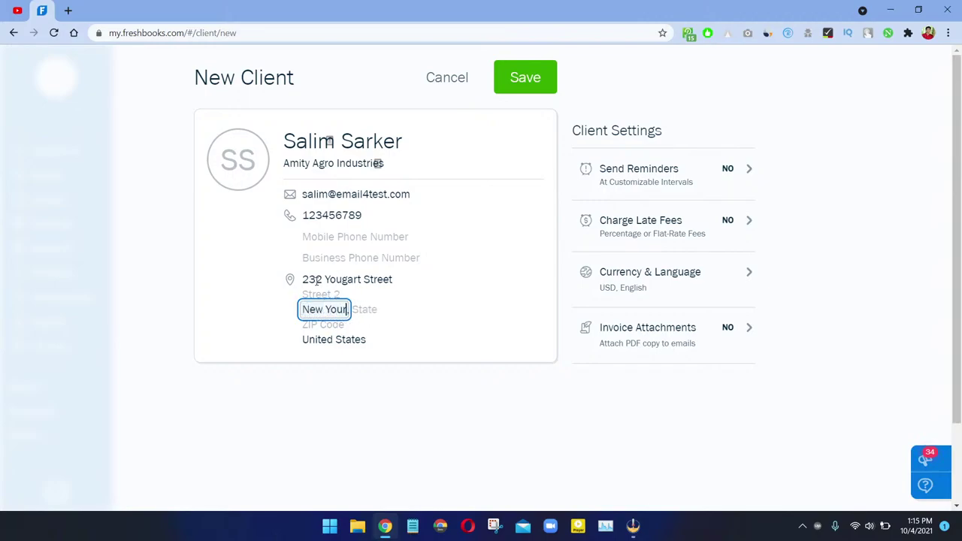
key("BackSpace")
key("BackSpace")
type("rk City")
key("Tab")
Step: Choose New York as the state and enter the ZIP code
type("N")
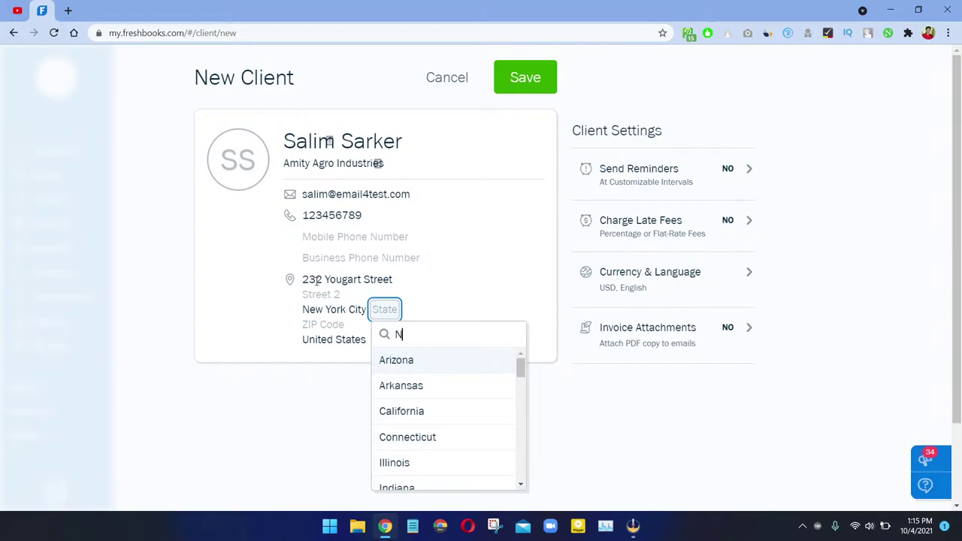
type("ew Yo")
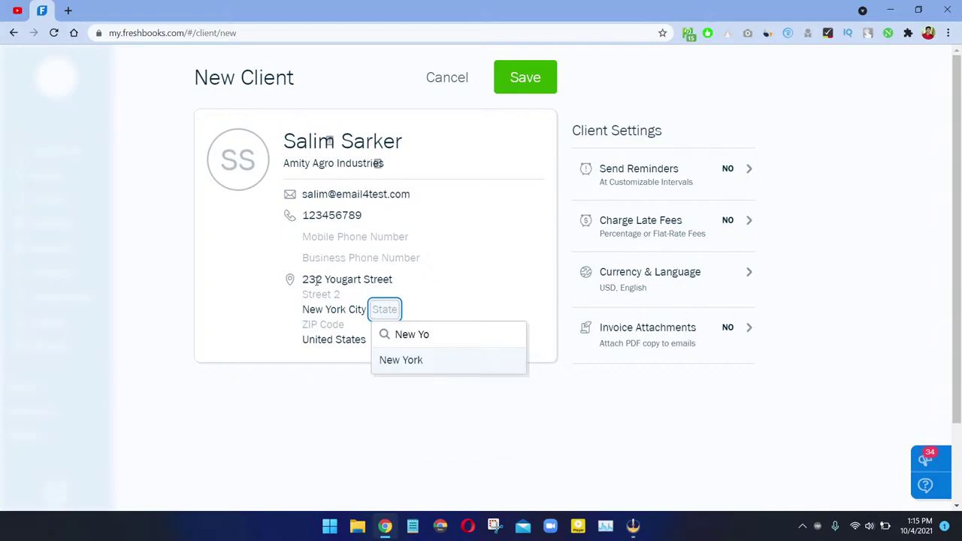
key("Return")
key("Tab")
type("10")
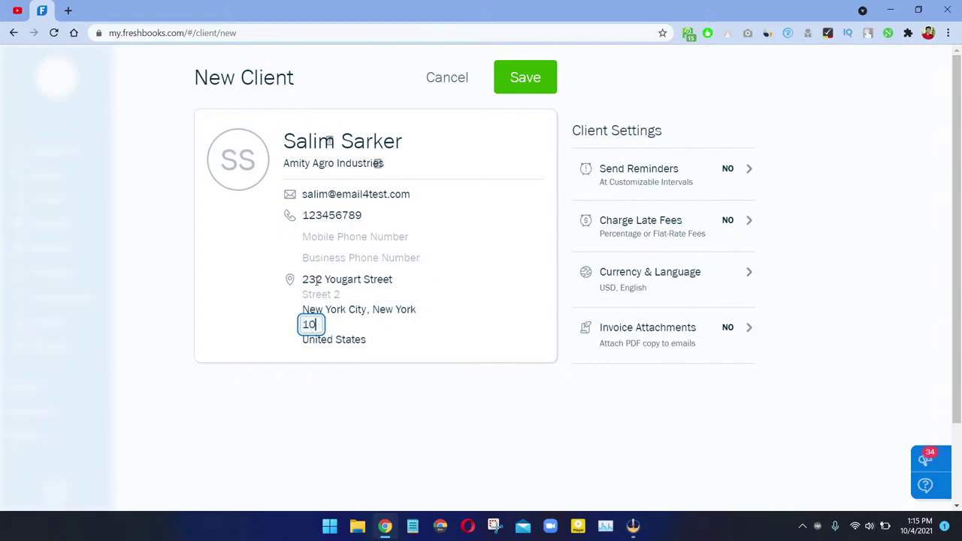
type("00410004")
key("BackSpace")
type("2")
left_click(539, 358)
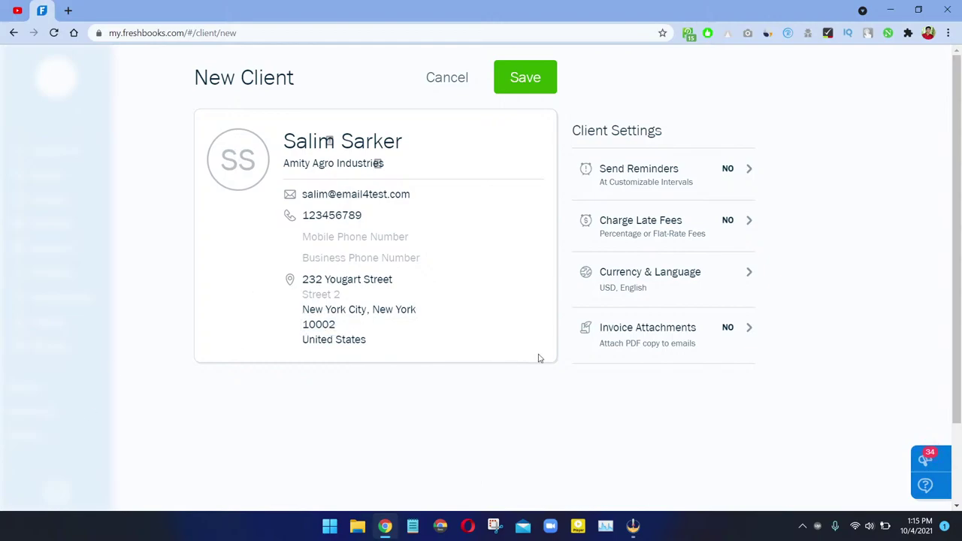
Step: Save the Amity Agro Industries client, open its page and choose Edit Client from More Actions
left_click(540, 85)
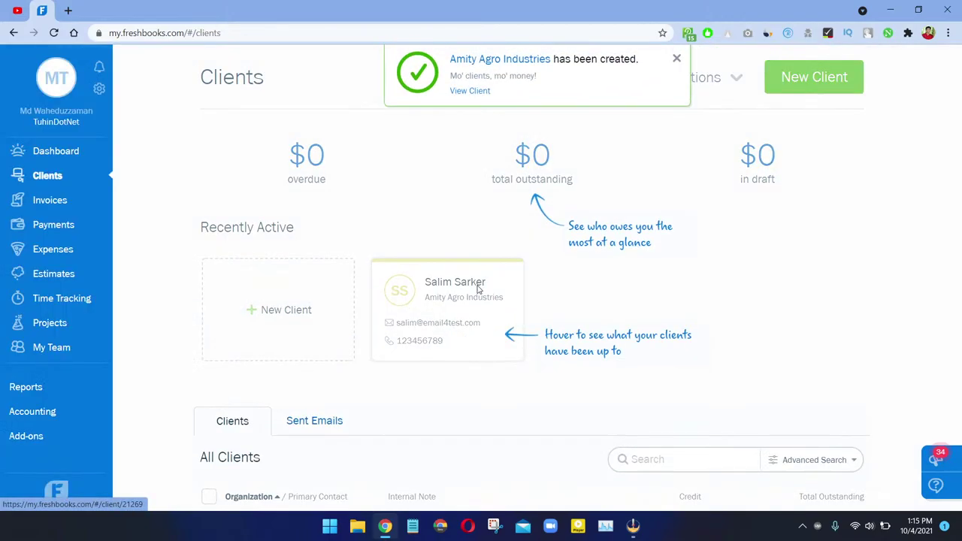
left_click(677, 61)
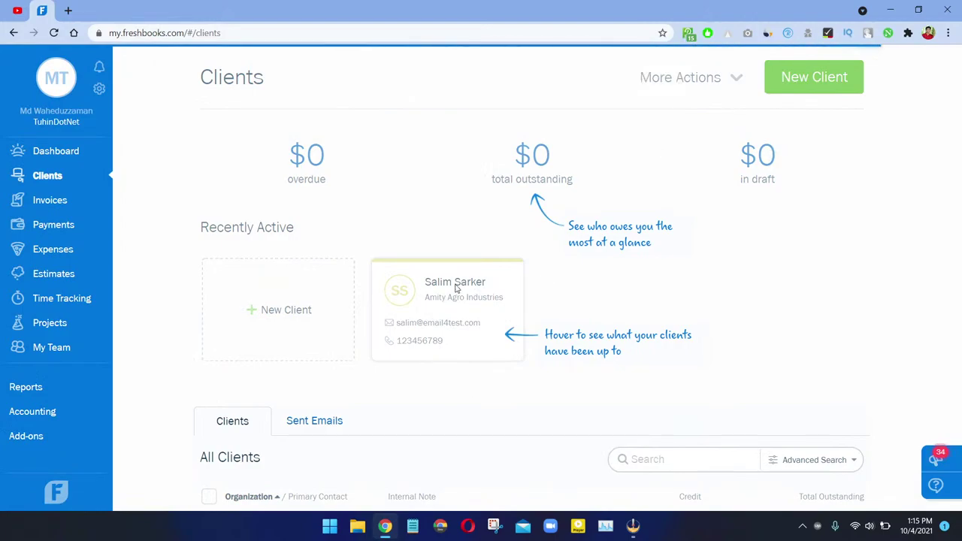
left_click(454, 285)
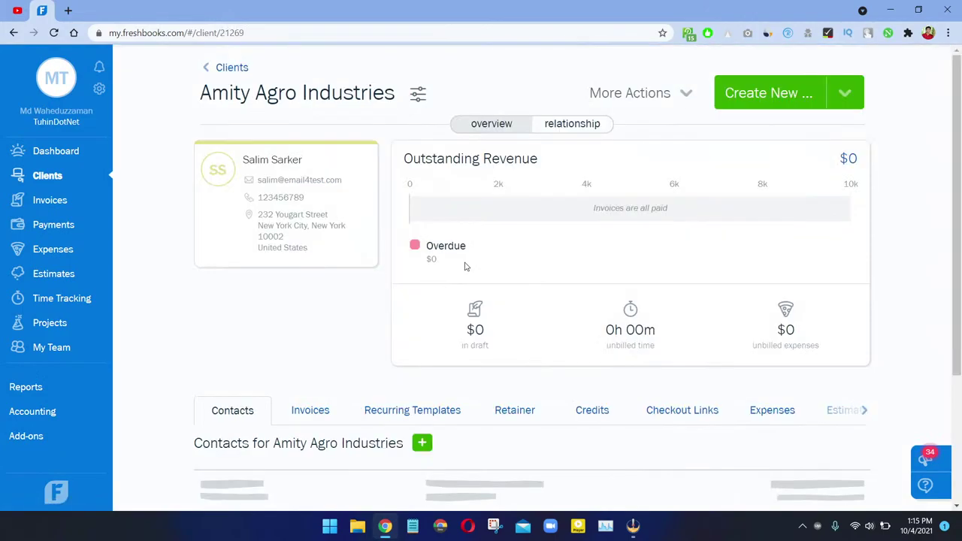
scroll(488, 316, "down", 2)
scroll(493, 323, "up", 3)
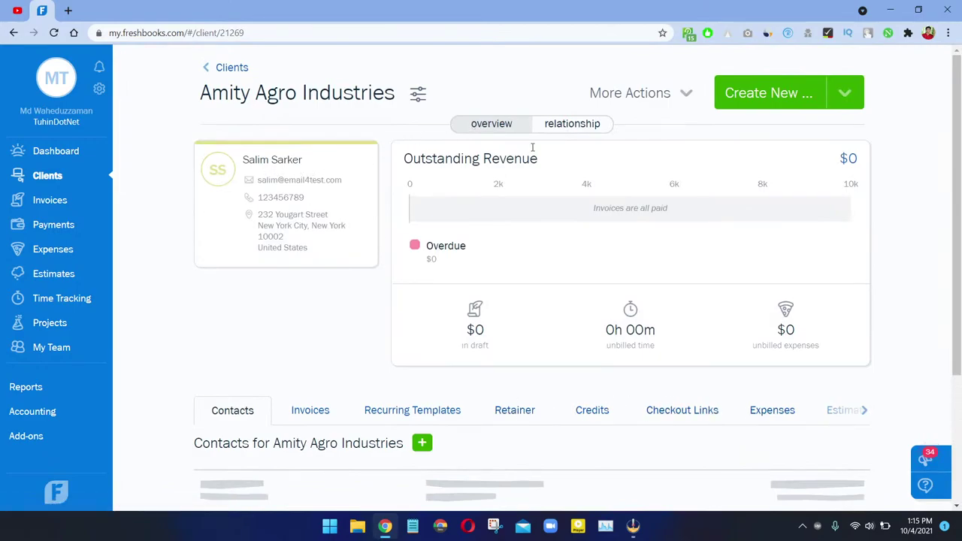
left_click(681, 103)
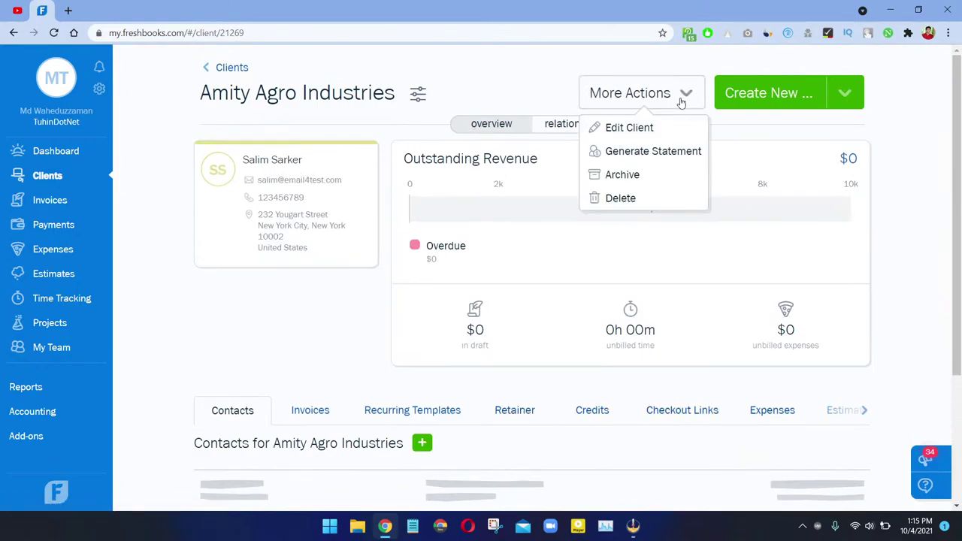
left_click(618, 130)
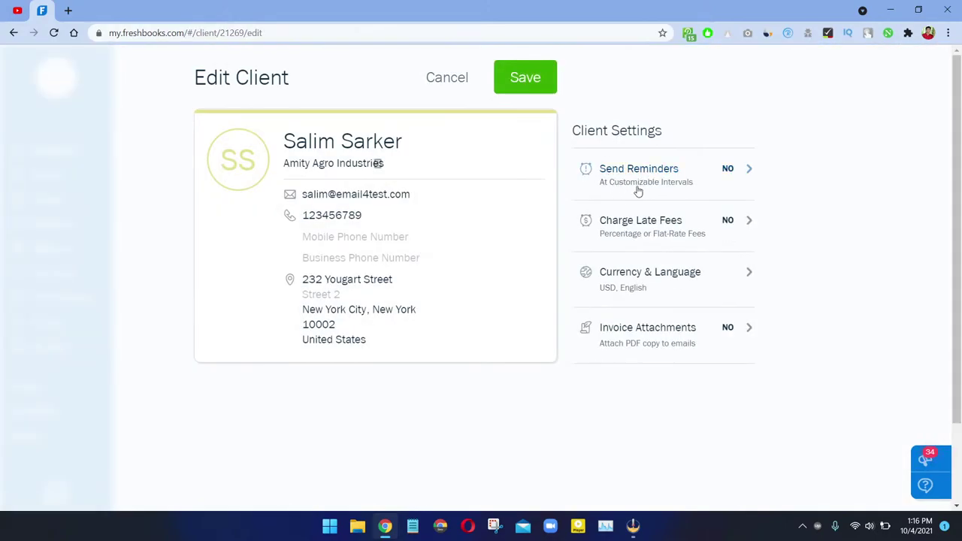
Step: Enable automatic payment reminders with the first reminder after the due date
left_click(720, 174)
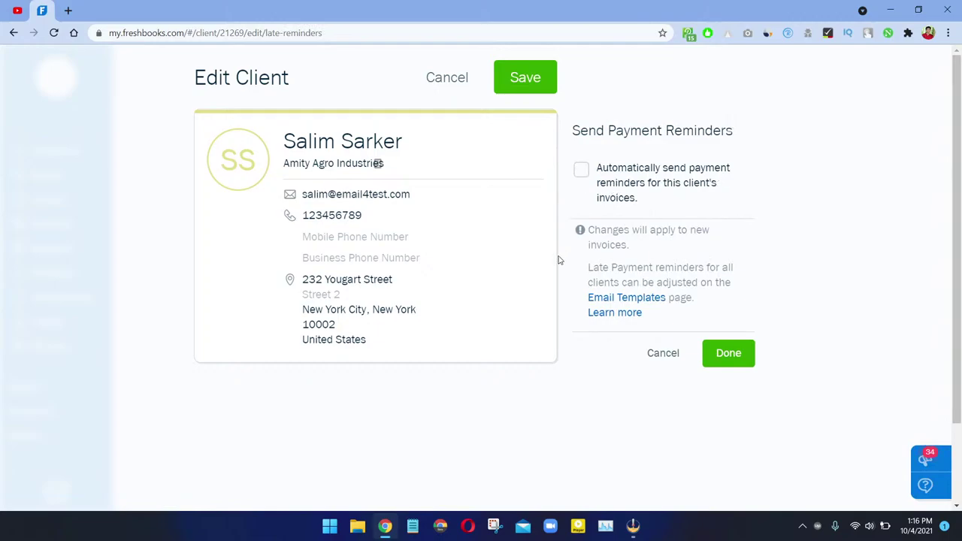
left_click(603, 186)
left_click(607, 184)
left_click(607, 185)
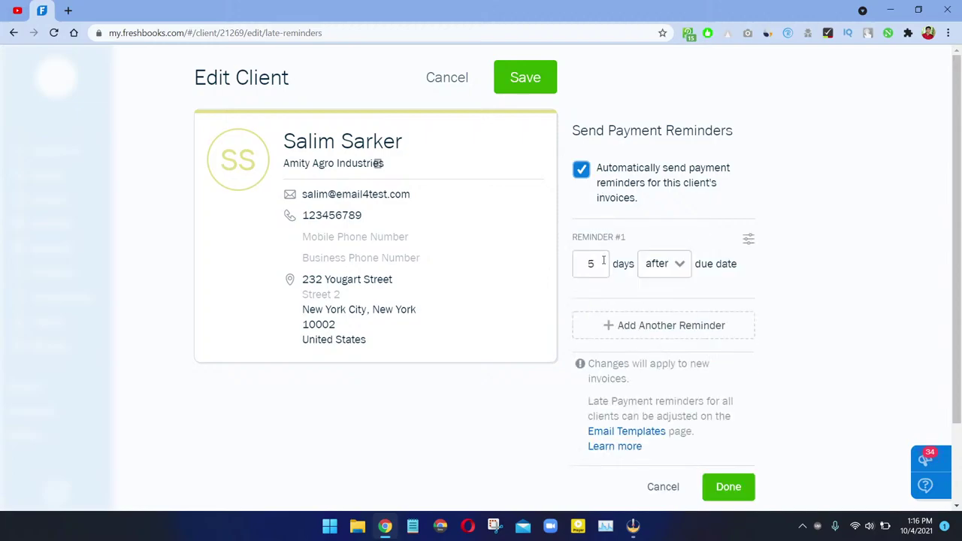
left_click(651, 263)
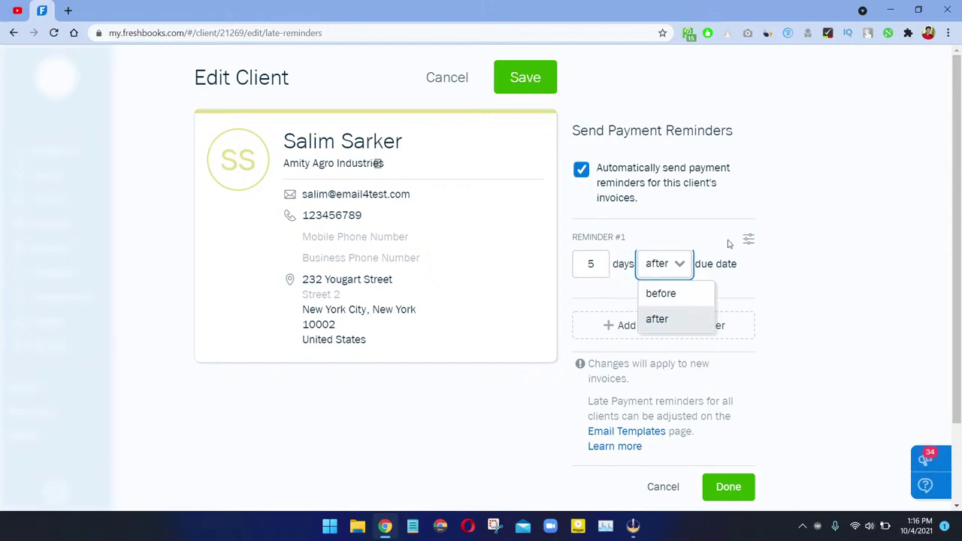
left_click(744, 277)
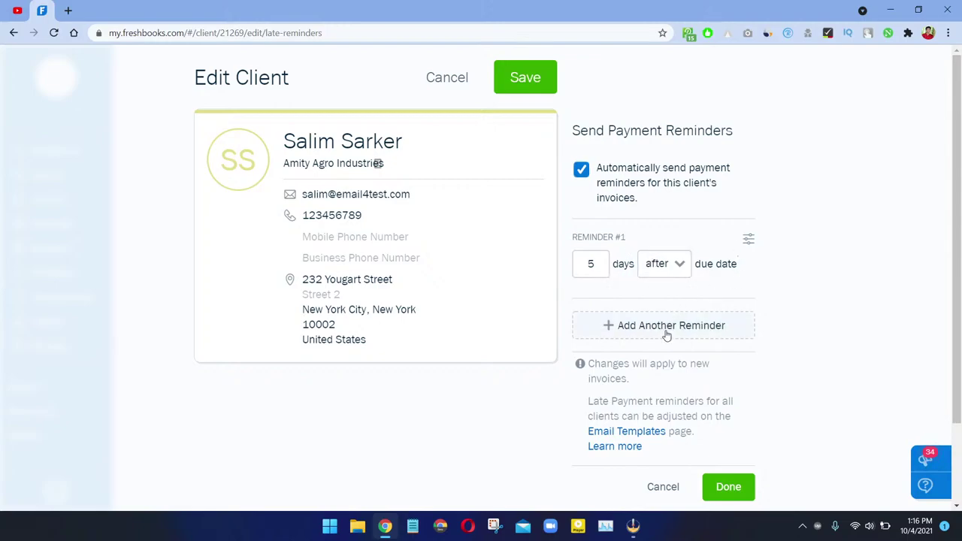
Step: Add a second payment reminder set to 2 days before the due date
left_click(667, 333)
left_click(597, 343)
double_click(590, 343)
type("2")
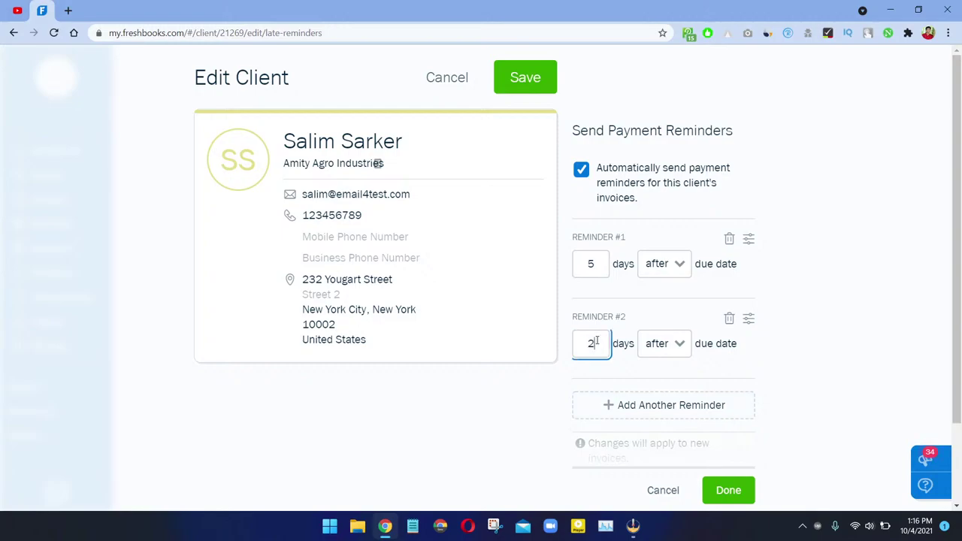
left_click(679, 346)
left_click(671, 375)
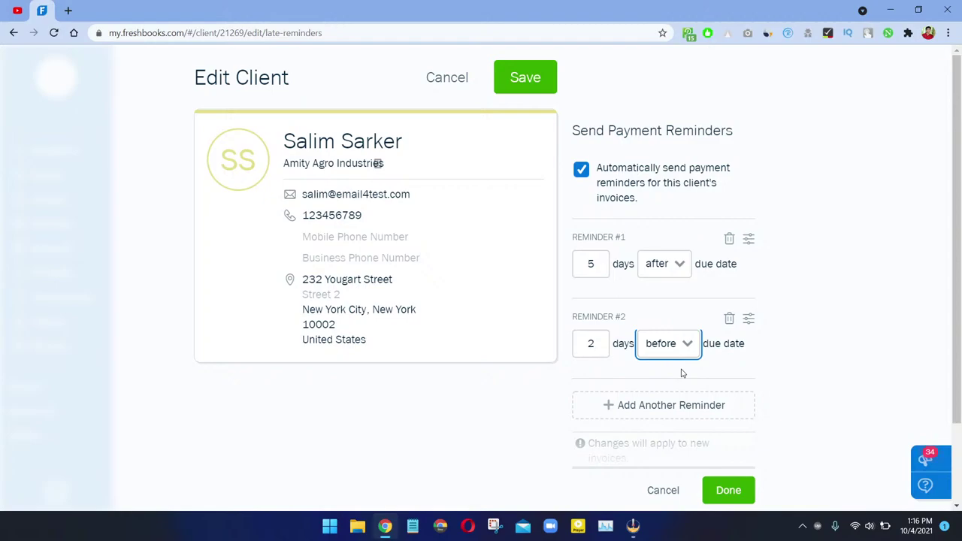
left_click(594, 342)
double_click(594, 342)
type("2")
left_click(659, 369)
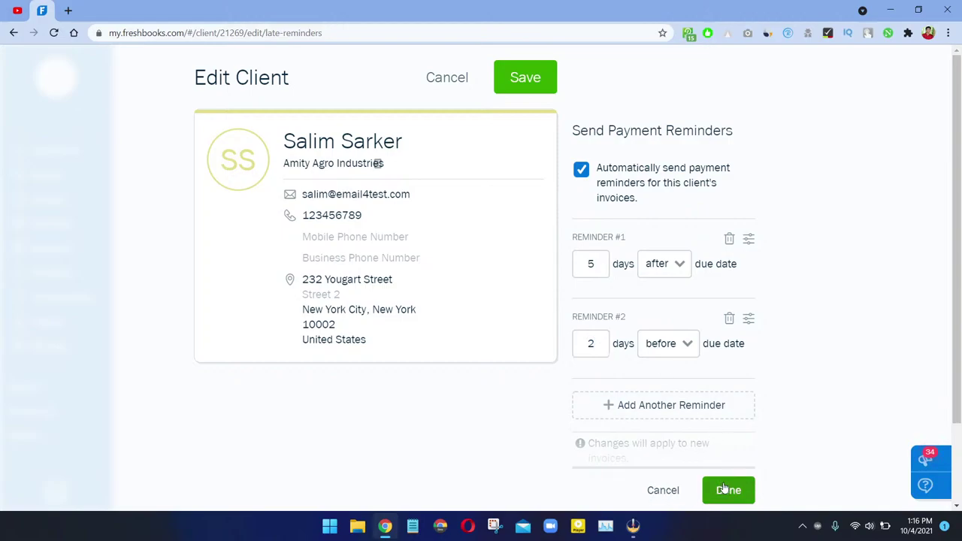
Step: Switch automatic reminders off and confirm, then reopen the settings and discard further changes
left_click(607, 184)
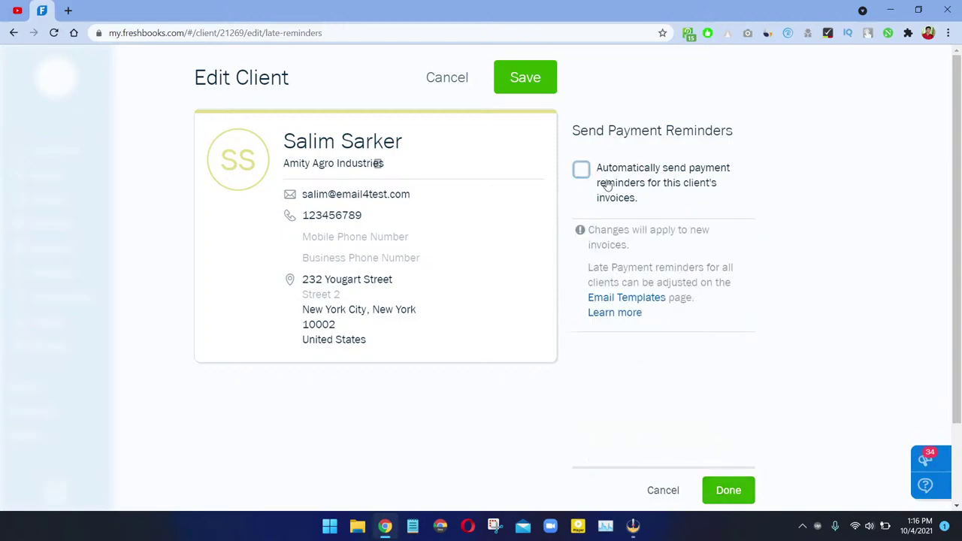
left_click(726, 492)
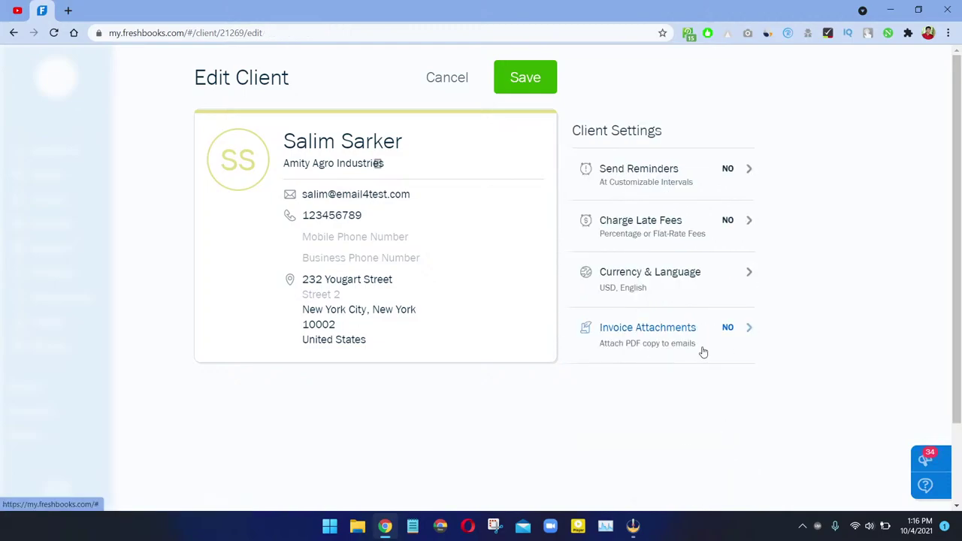
left_click(637, 173)
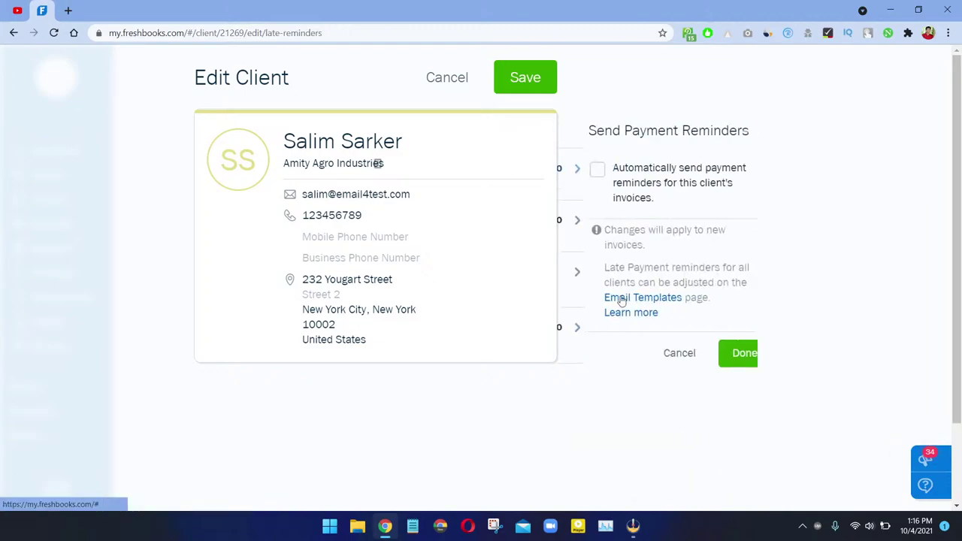
left_click(609, 180)
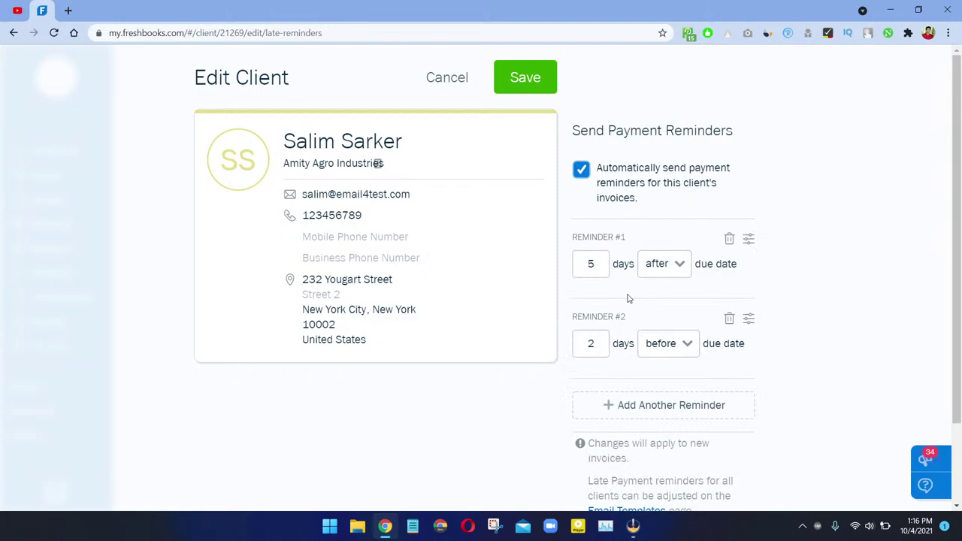
scroll(656, 435, "down", 2)
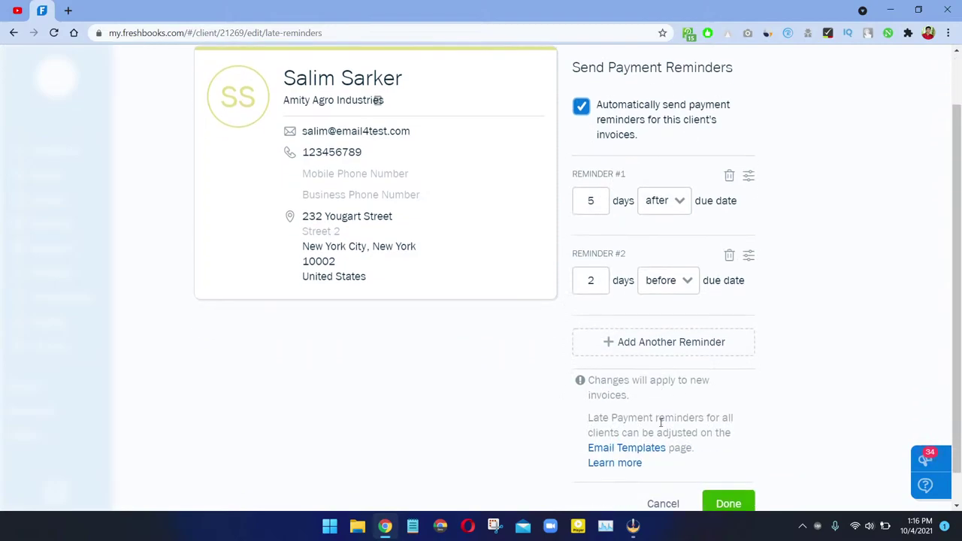
scroll(661, 422, "down", 1)
left_click(660, 467)
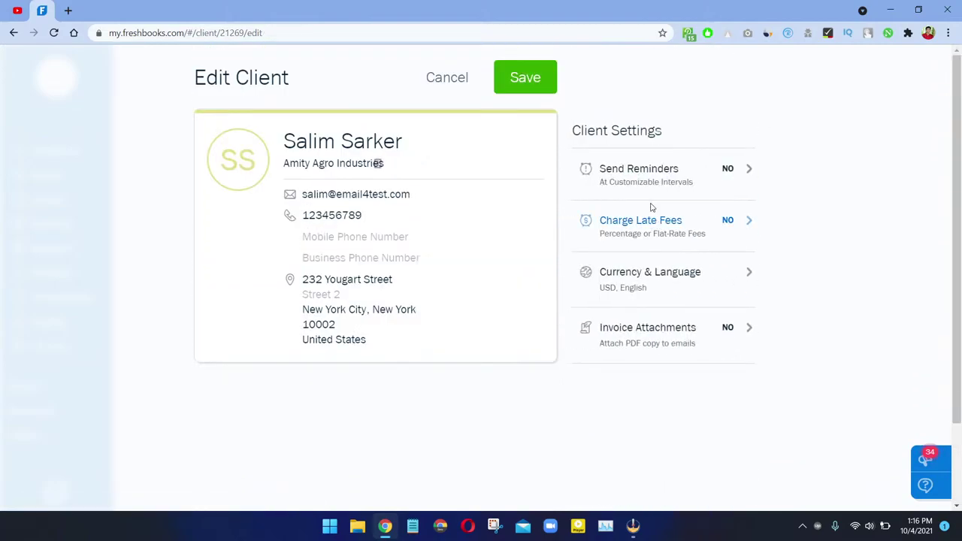
left_click(649, 172)
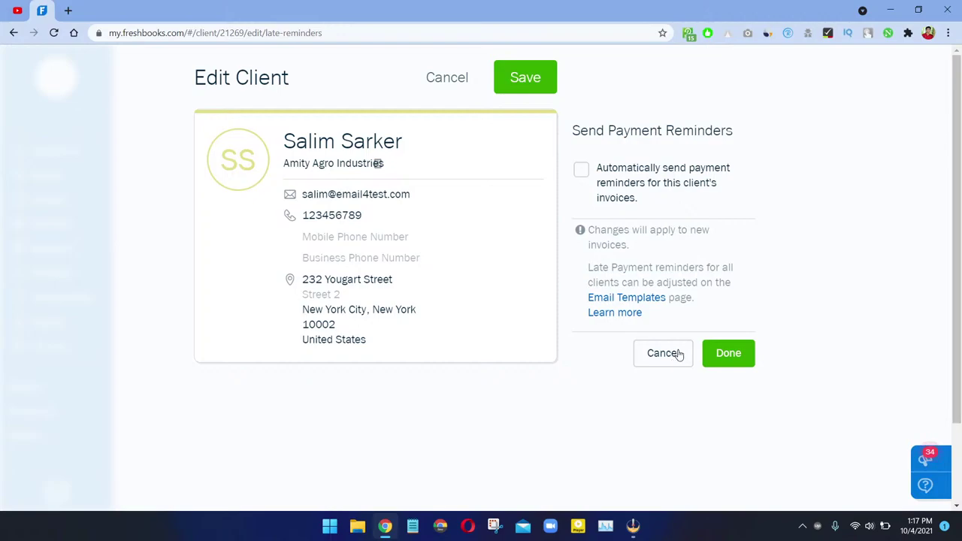
Step: Enable automatic late fees as a percentage, replacing the 10% default with 15%
left_click(677, 353)
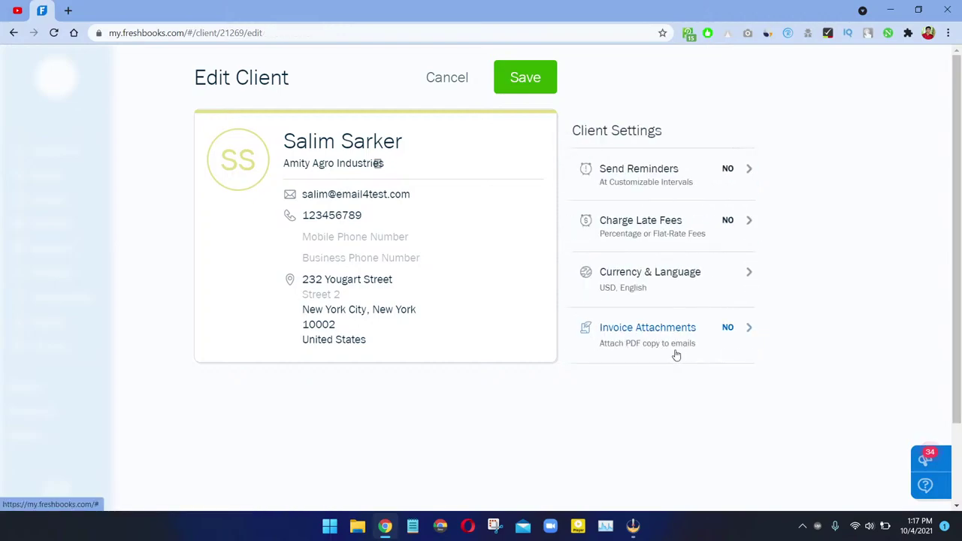
left_click(655, 234)
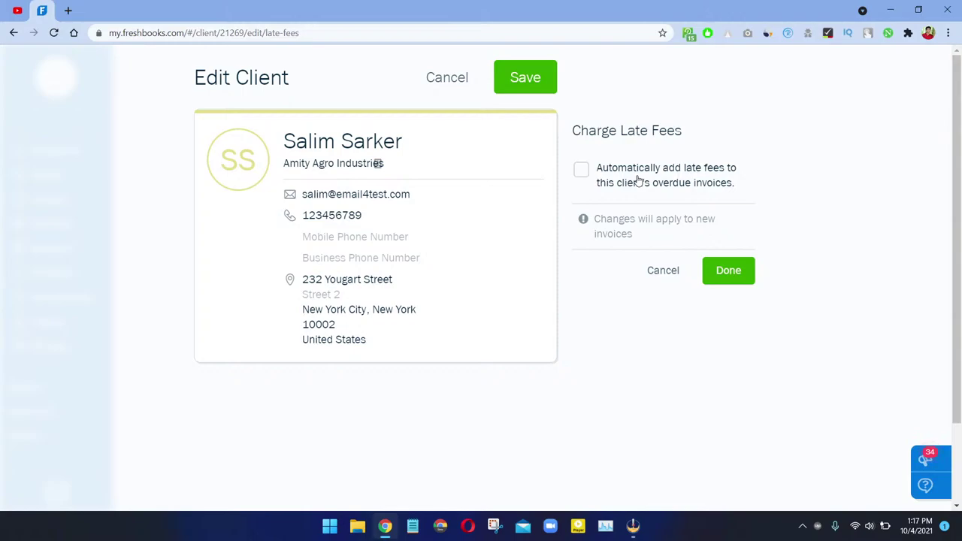
left_click(584, 170)
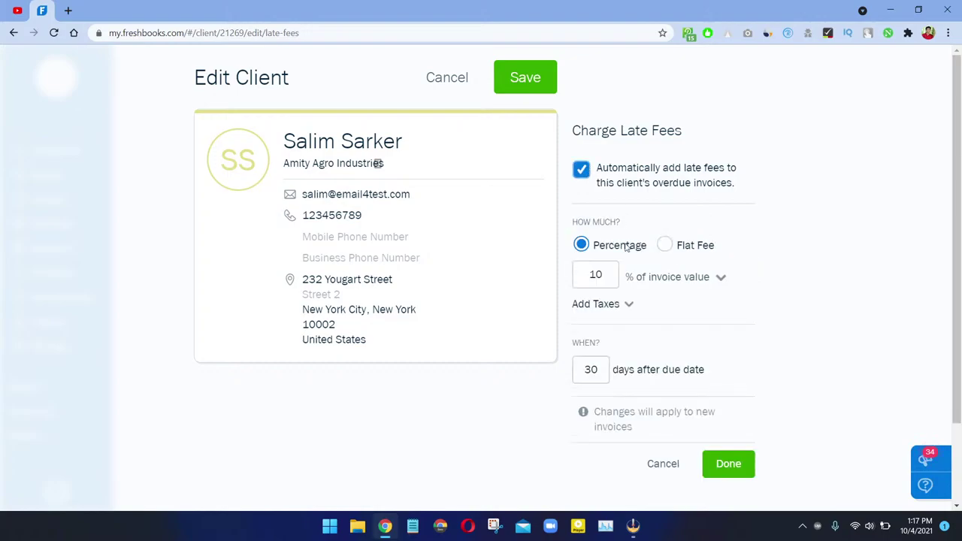
left_click(605, 269)
left_click(666, 247)
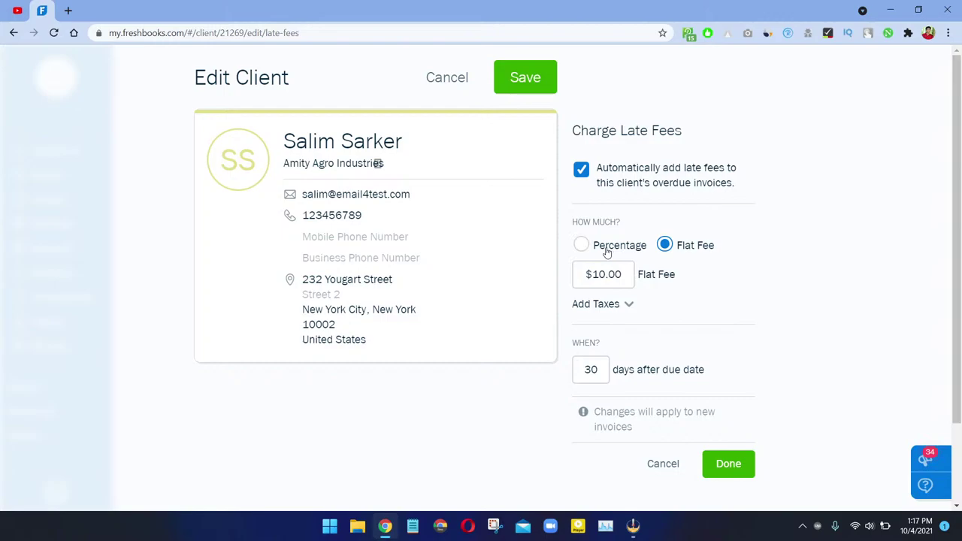
left_click(608, 253)
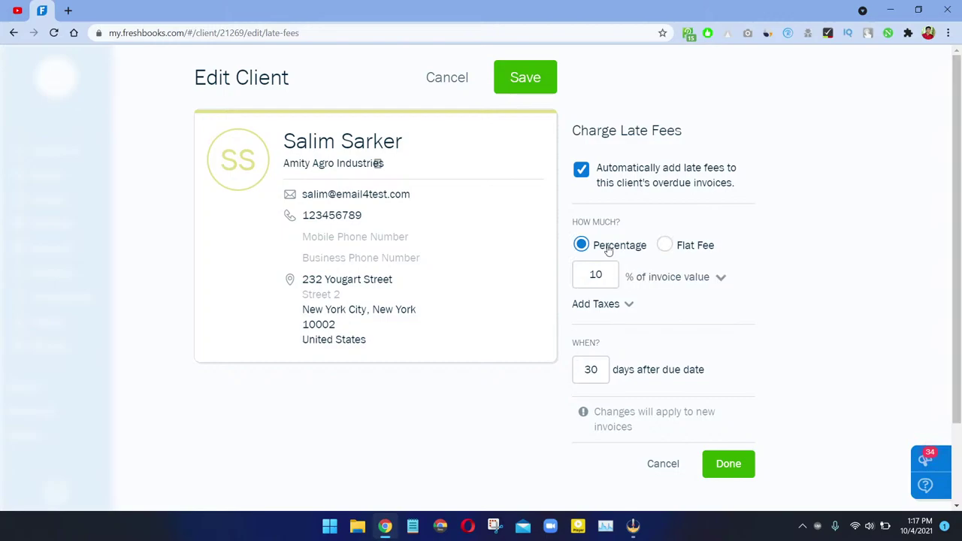
double_click(611, 275)
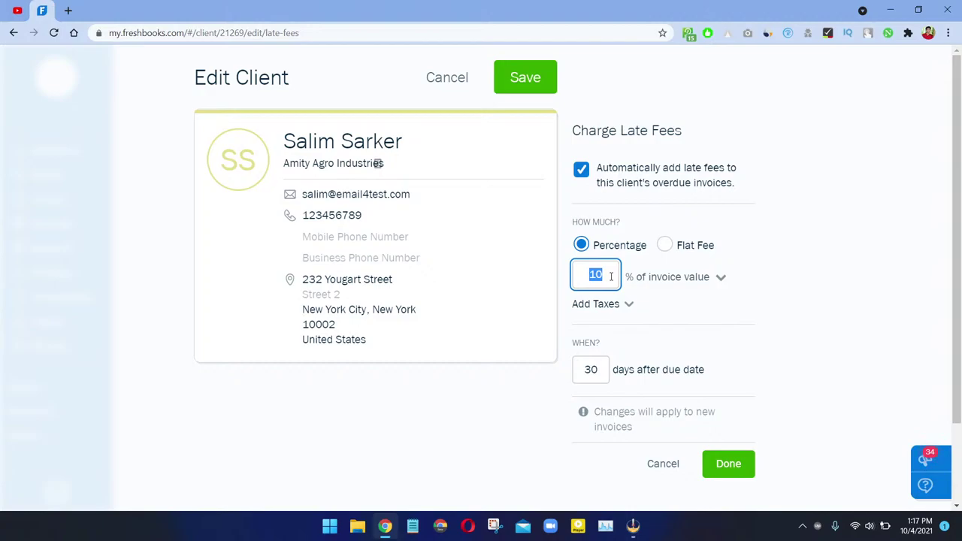
type("15")
Step: Set a late-fee tax rate of 1, leave it unticked and apply the tax options
left_click(621, 311)
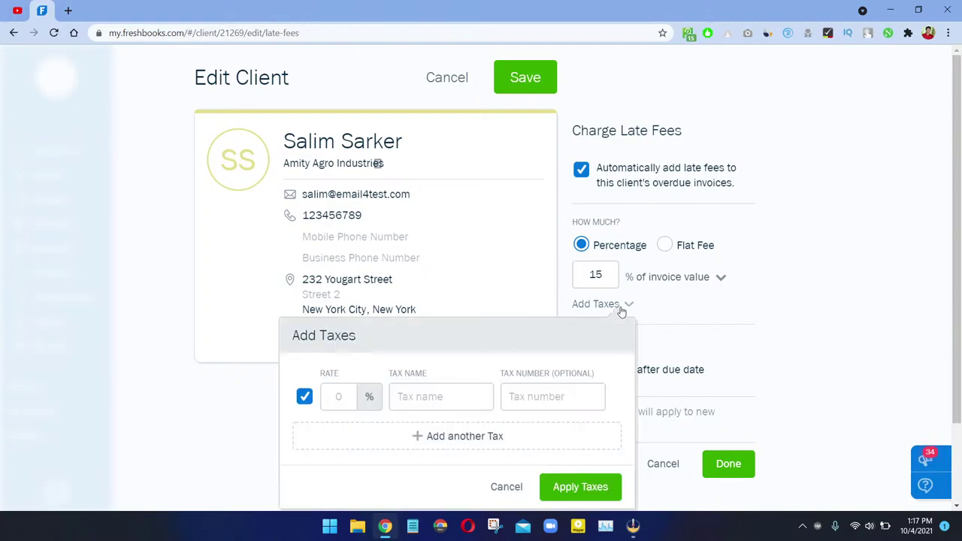
left_click(326, 404)
type("10")
key("BackSpace")
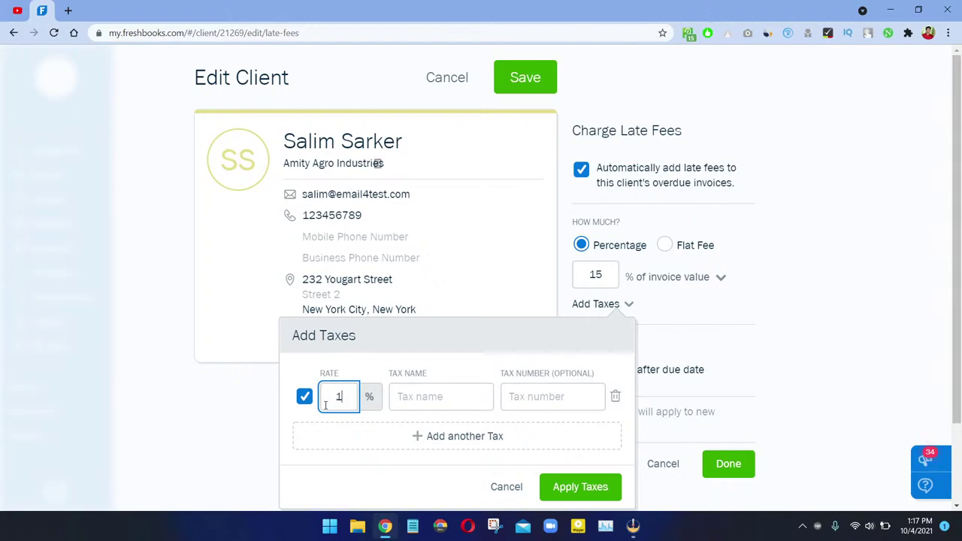
left_click(445, 392)
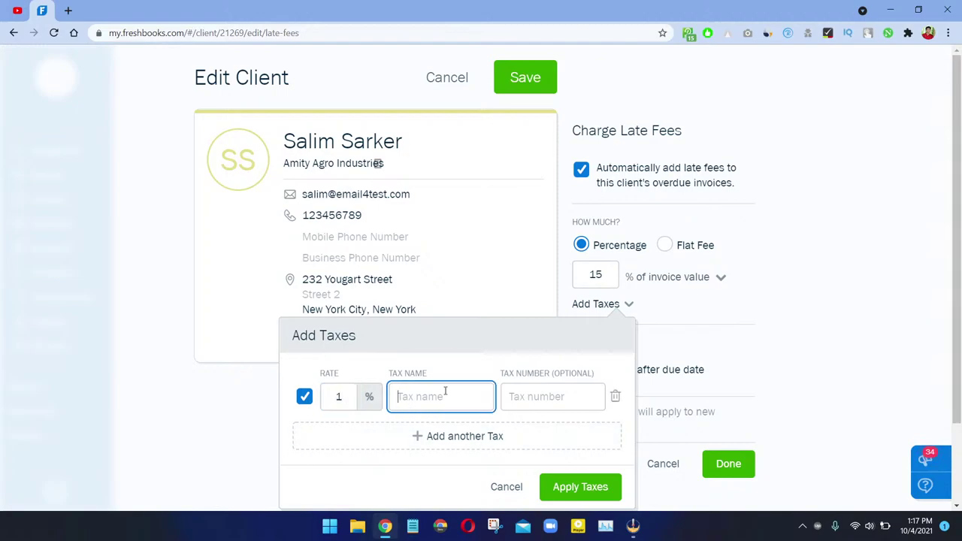
left_click(509, 390)
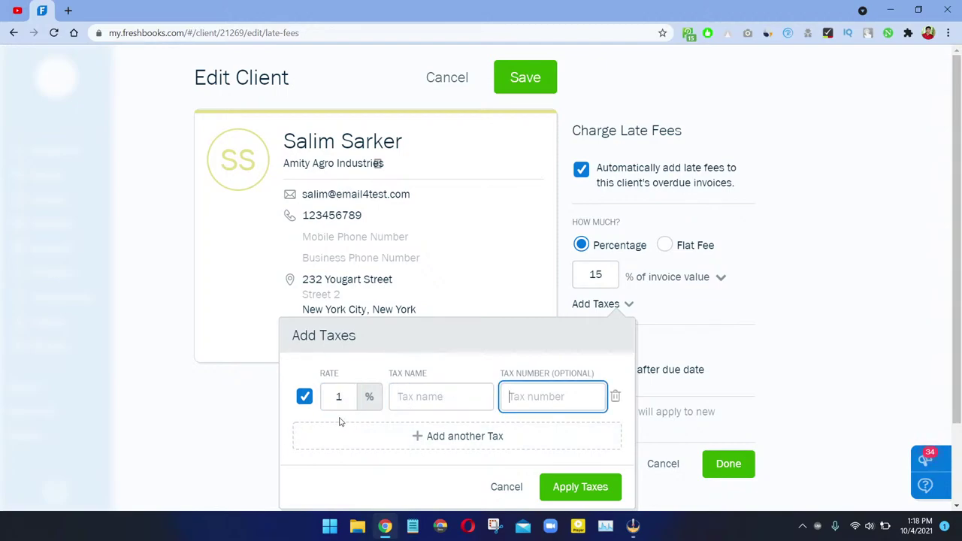
left_click(304, 398)
left_click(570, 487)
left_click(507, 487)
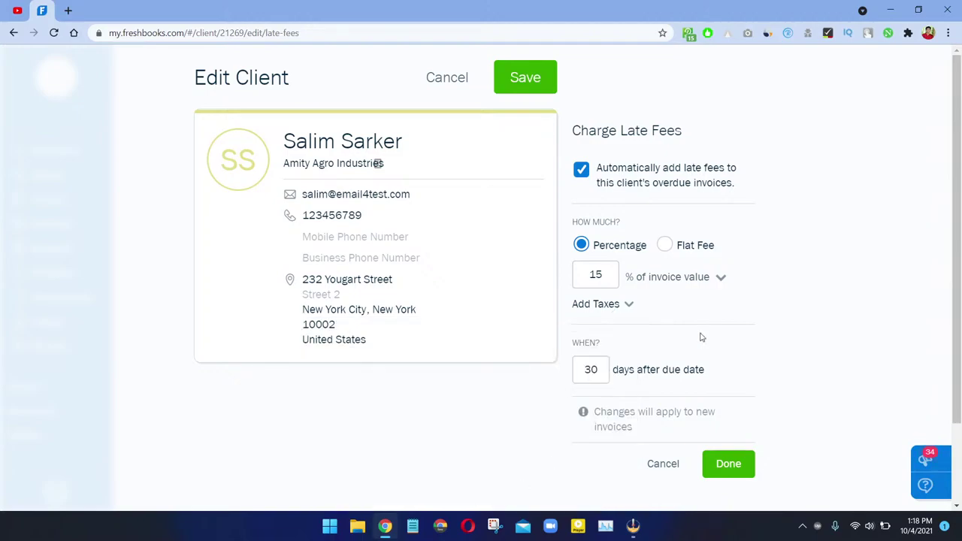
Step: Change the late fee delay from 30 to 15 days after the due date and confirm
scroll(719, 362, "down", 1)
double_click(587, 304)
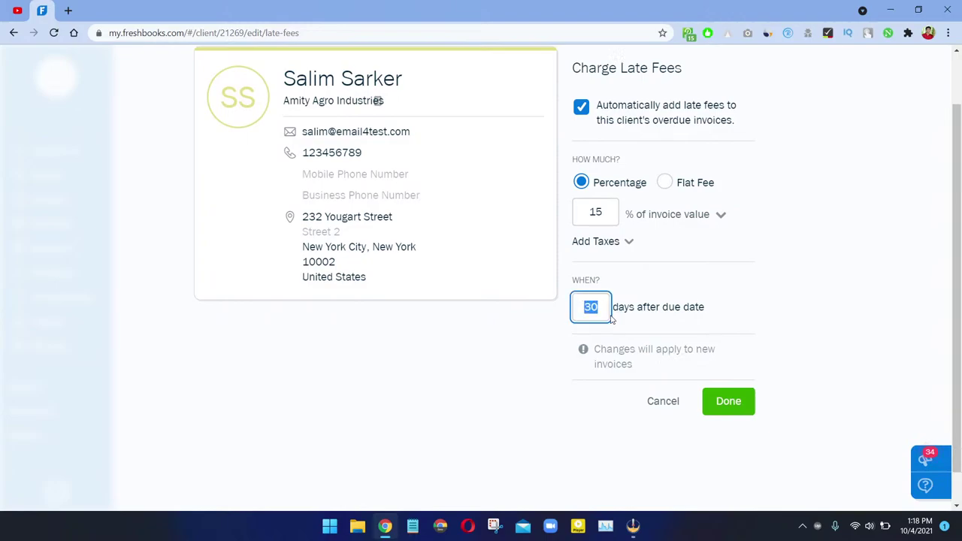
type("165")
key("BackSpace")
key("BackSpace")
type("5")
left_click(729, 404)
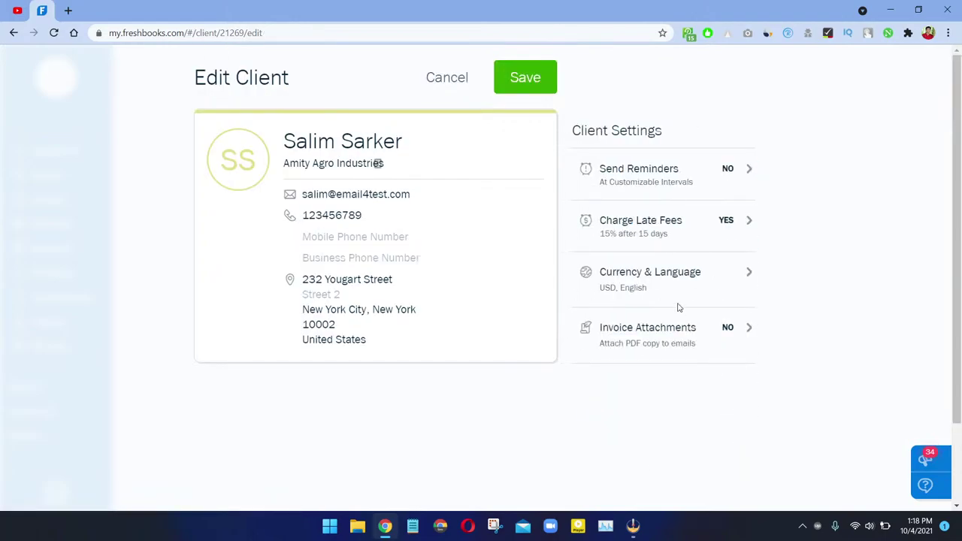
Step: Review the currency and language lists, keeping US dollar and English, and confirm
left_click(650, 277)
left_click(659, 266)
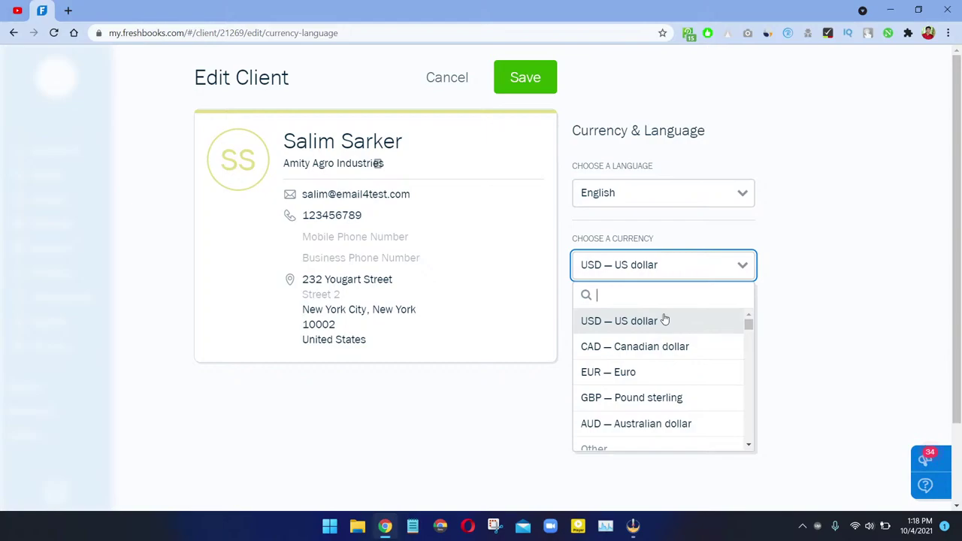
left_click(633, 526)
left_click(633, 526)
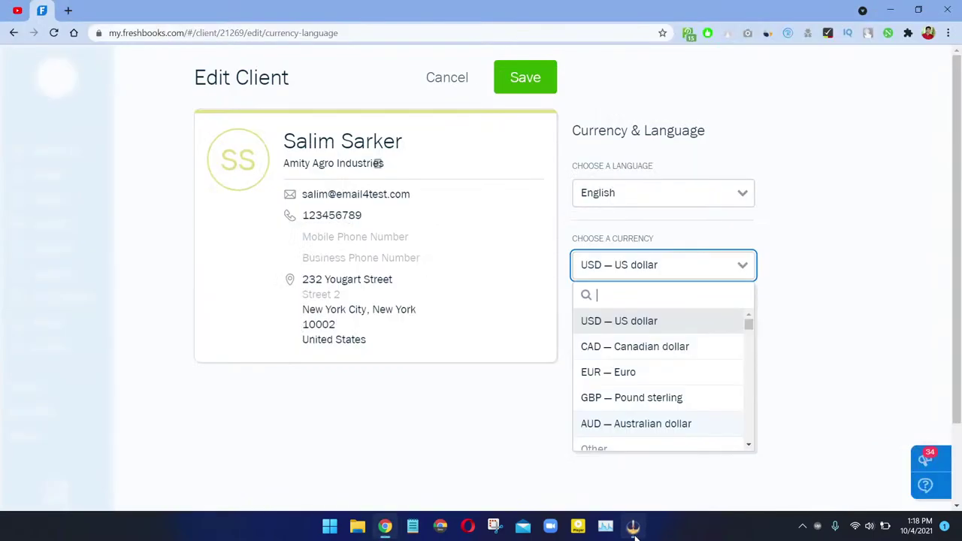
left_click(651, 273)
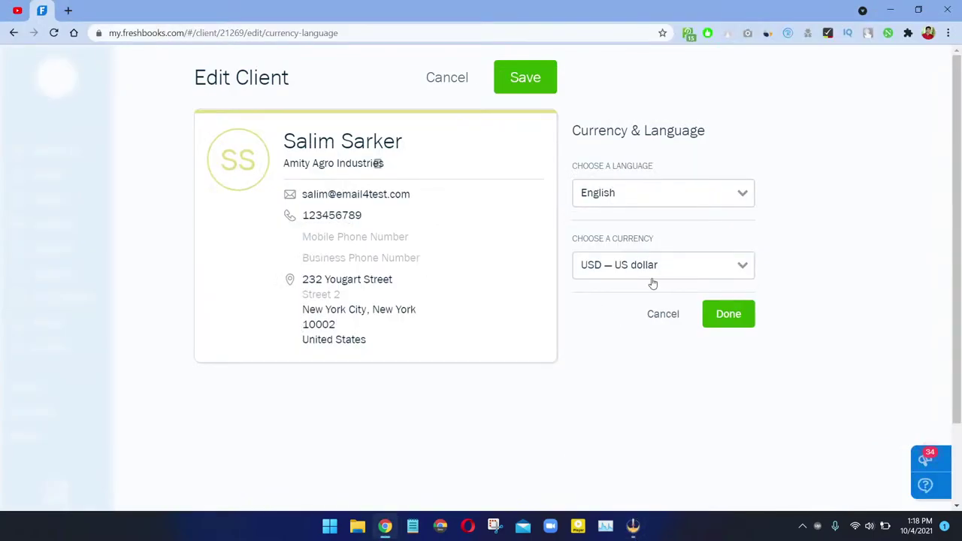
left_click(640, 196)
left_click(643, 222)
left_click(739, 318)
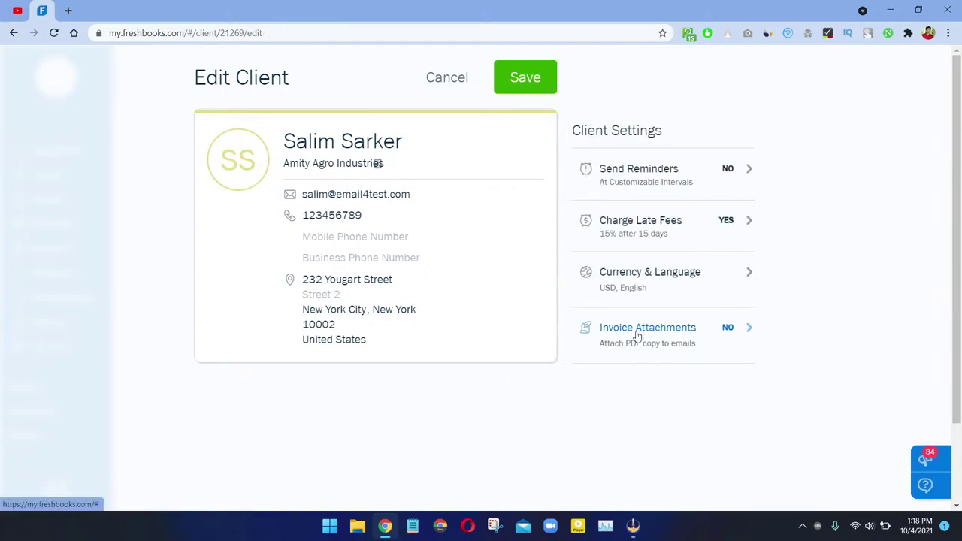
left_click(660, 331)
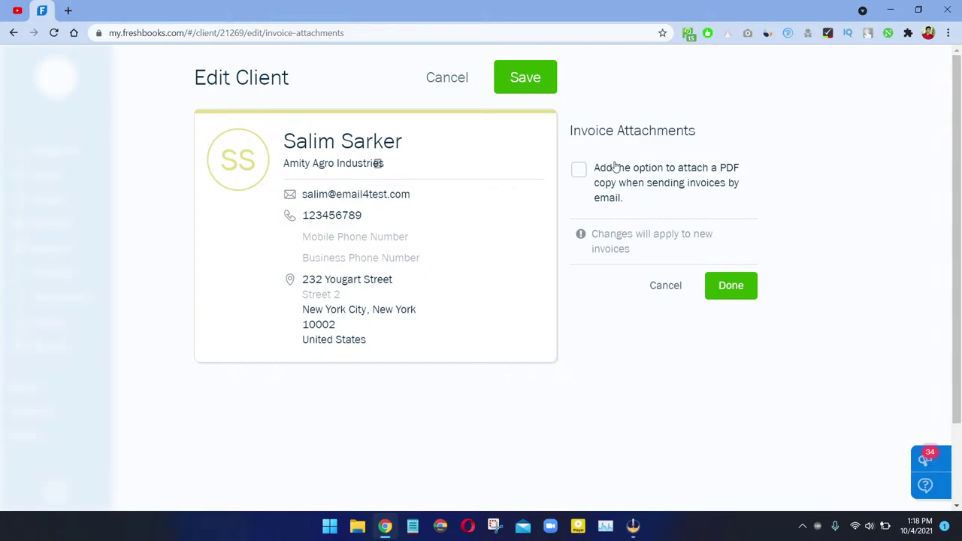
Step: Turn on PDF copies attached to invoice e-mails and save the client's settings
left_click(613, 169)
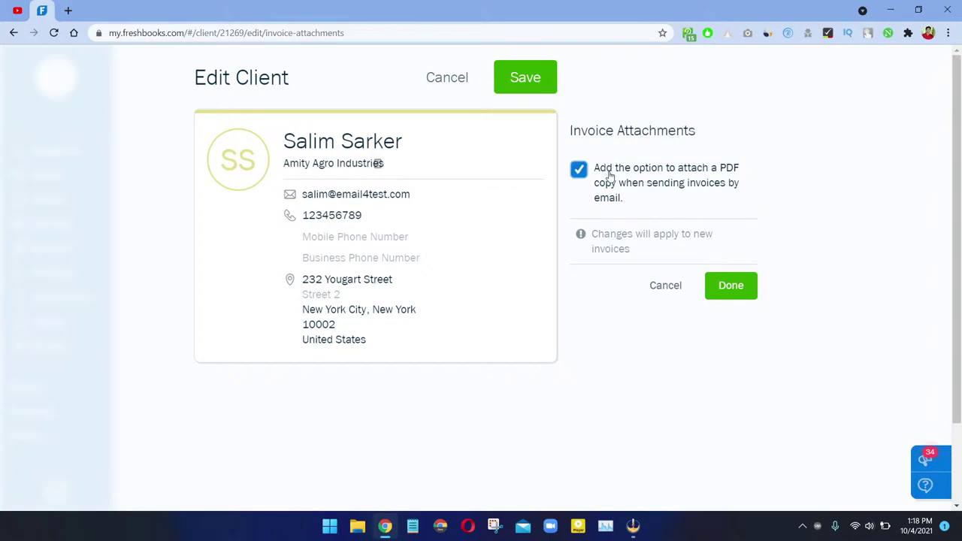
left_click(749, 286)
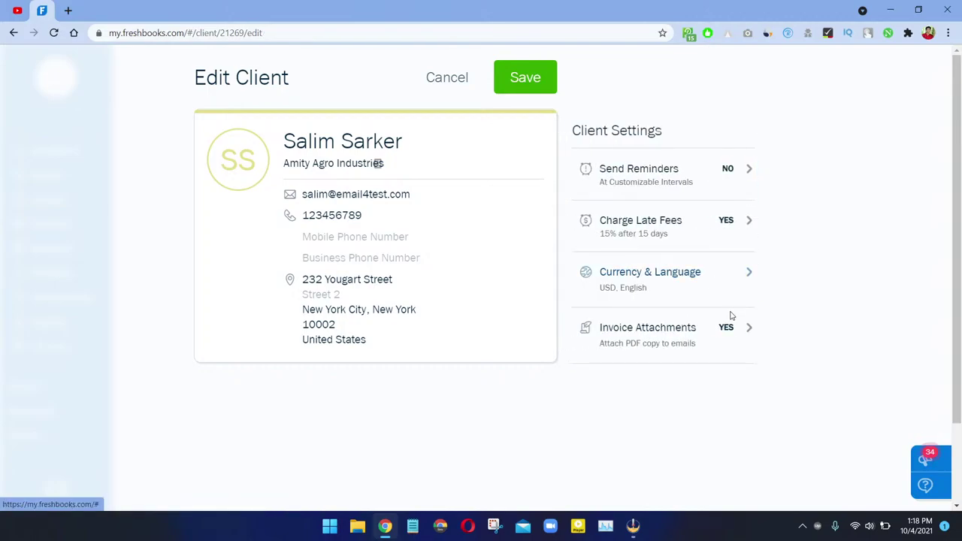
left_click(552, 80)
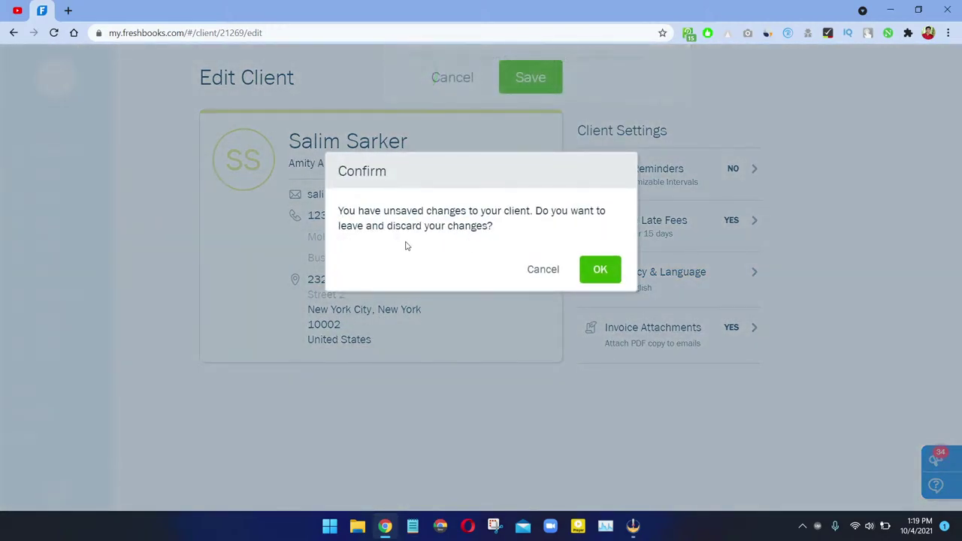
Step: Discard the unsaved client changes and look over the Amity Agro Industries invoices page
left_click(599, 269)
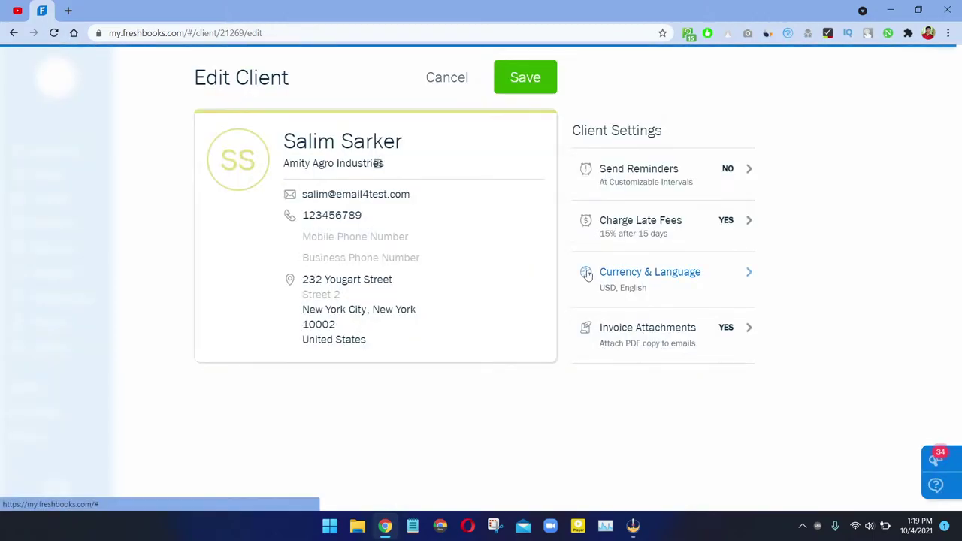
scroll(588, 273, "down", 3)
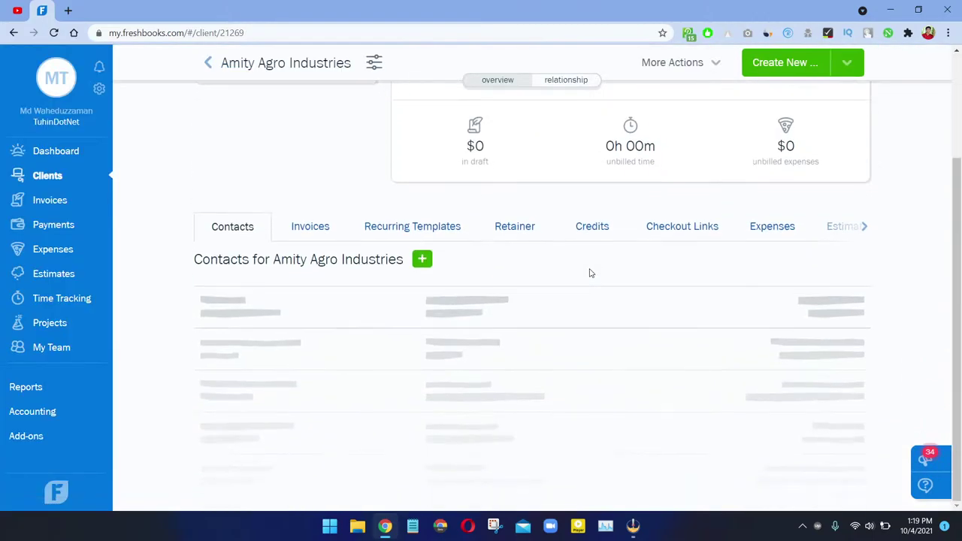
scroll(589, 273, "up", 3)
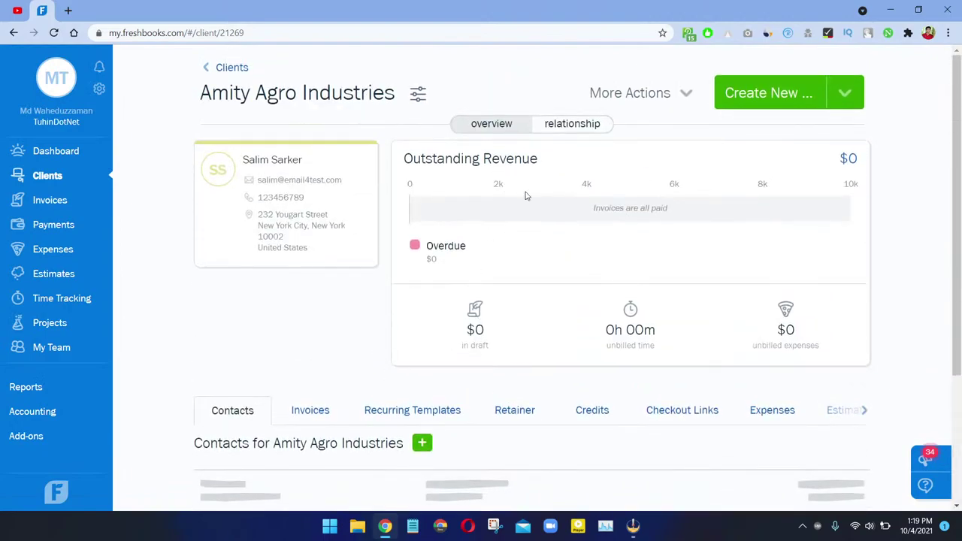
scroll(324, 157, "down", 3)
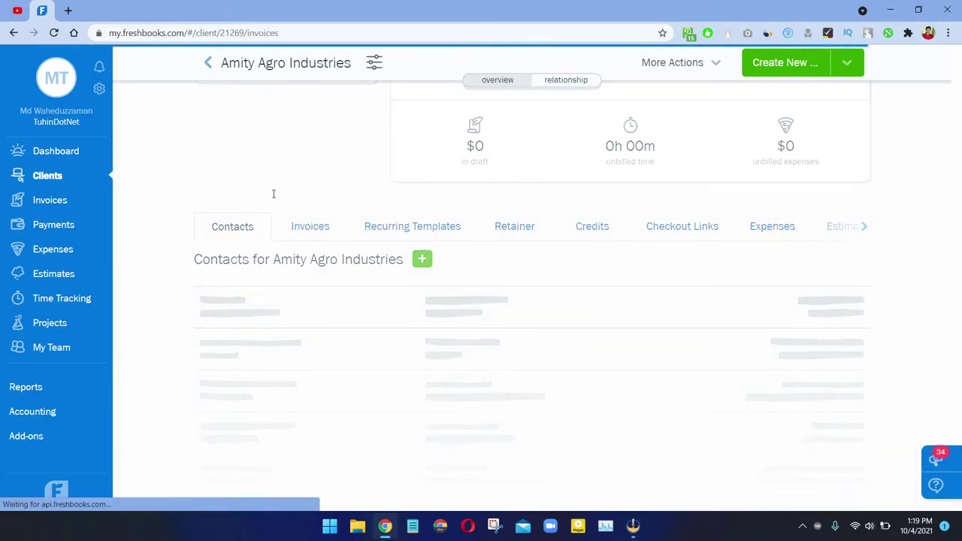
scroll(476, 234, "down", 3)
scroll(477, 236, "up", 3)
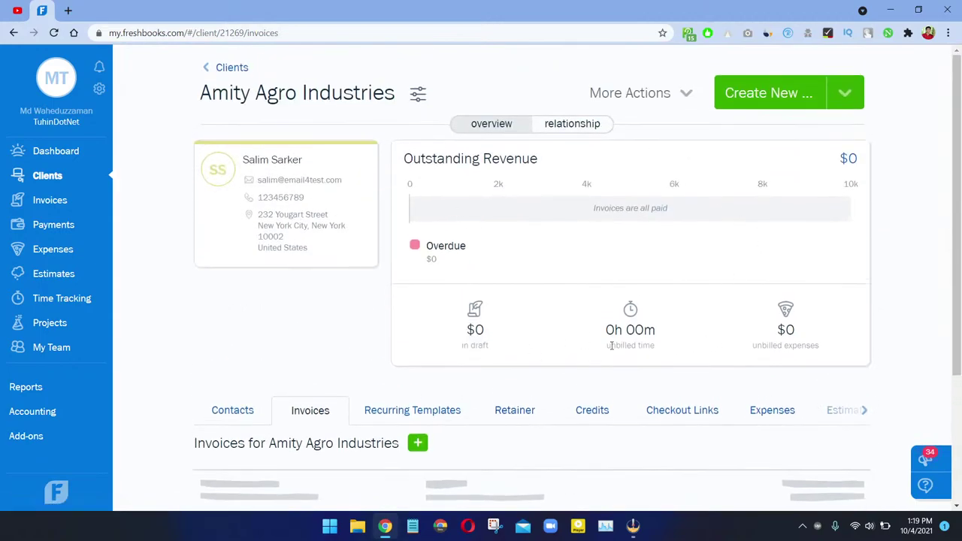
Step: Show the Amity Agro Industries contacts list and start a blank new-contact form
left_click_drag(458, 339, 690, 328)
left_click_drag(749, 333, 813, 330)
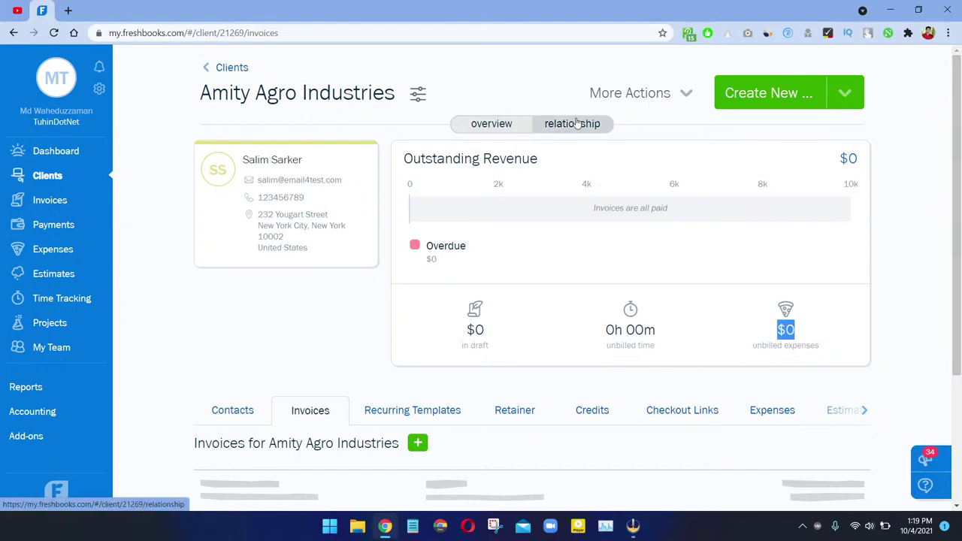
scroll(532, 199, "down", 3)
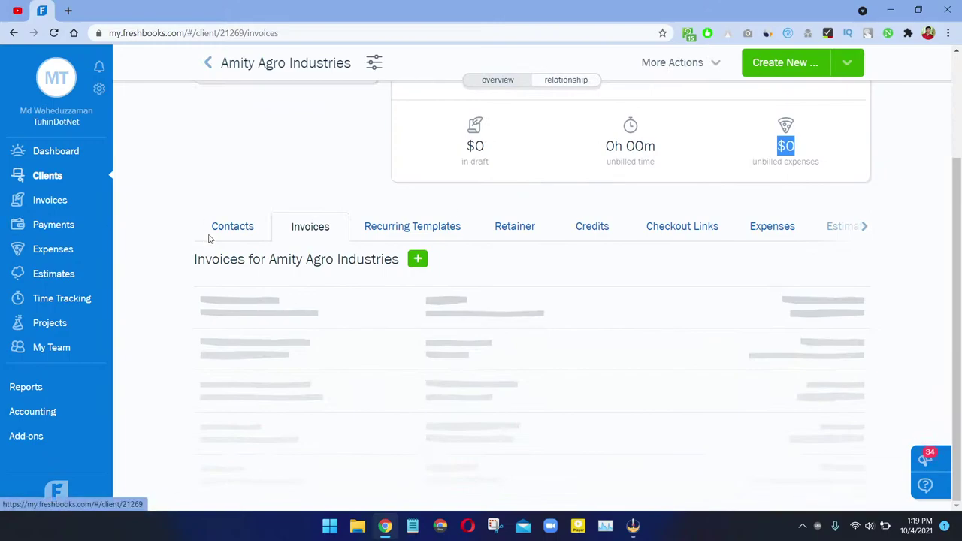
left_click(232, 226)
scroll(358, 265, "down", 3)
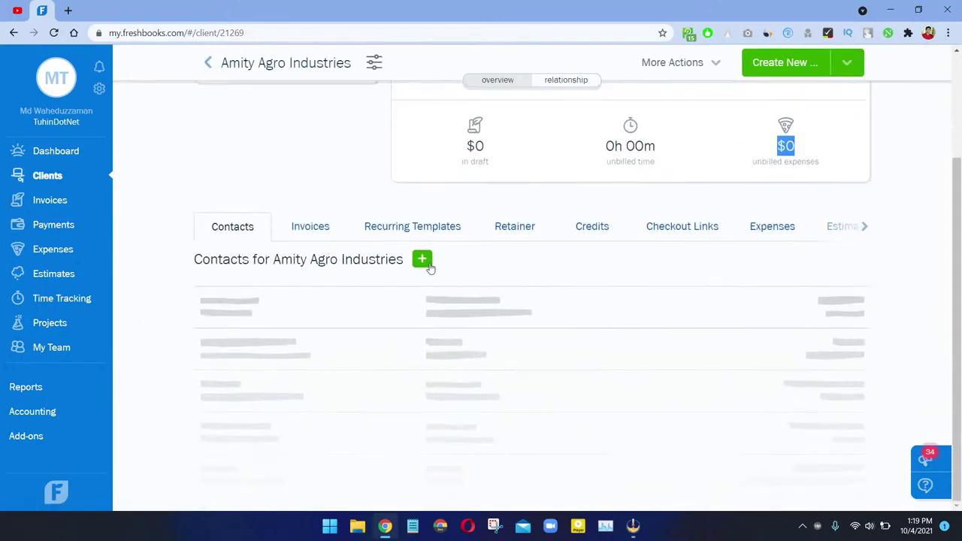
left_click_drag(272, 260, 404, 260)
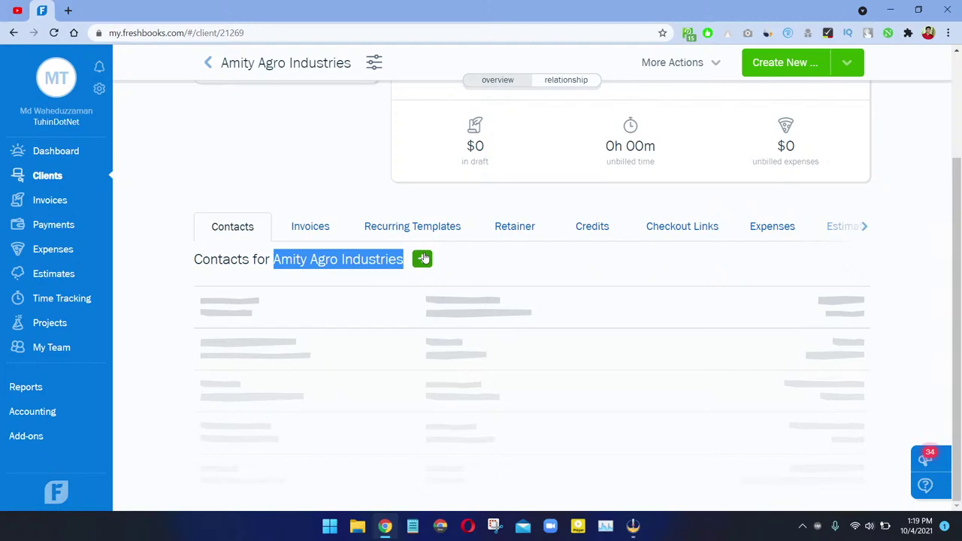
left_click(422, 258)
Step: Enter the new contact's first name, last name, e-mail and Phone 1, then save the contact
left_click(254, 394)
left_click(512, 396)
left_click(676, 397)
left_click(226, 411)
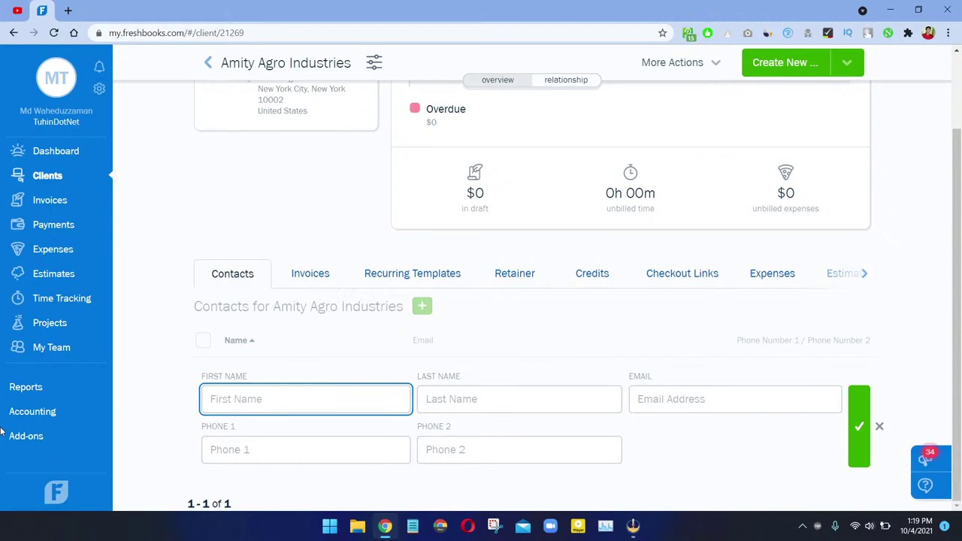
key("Tab")
key("Tab")
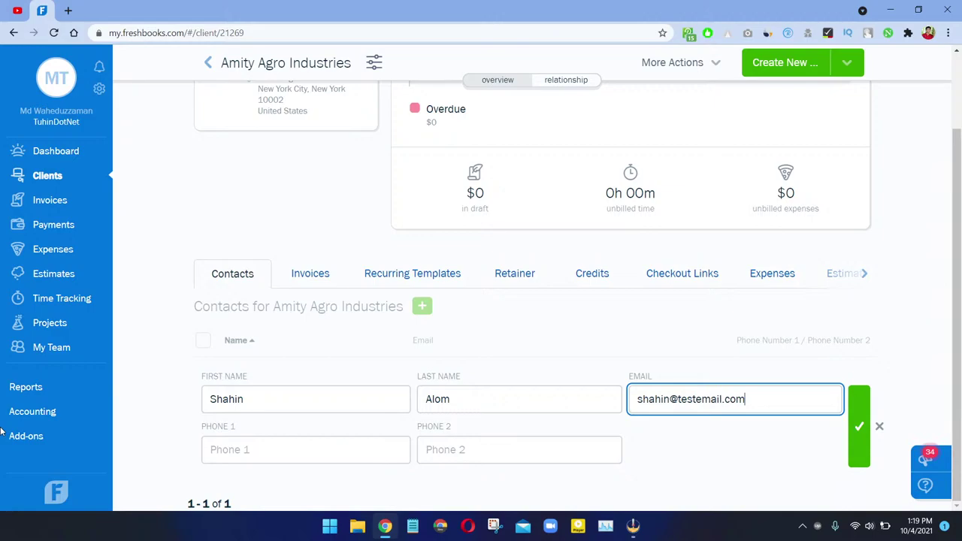
key("Tab")
left_click(371, 452)
type("11112222")
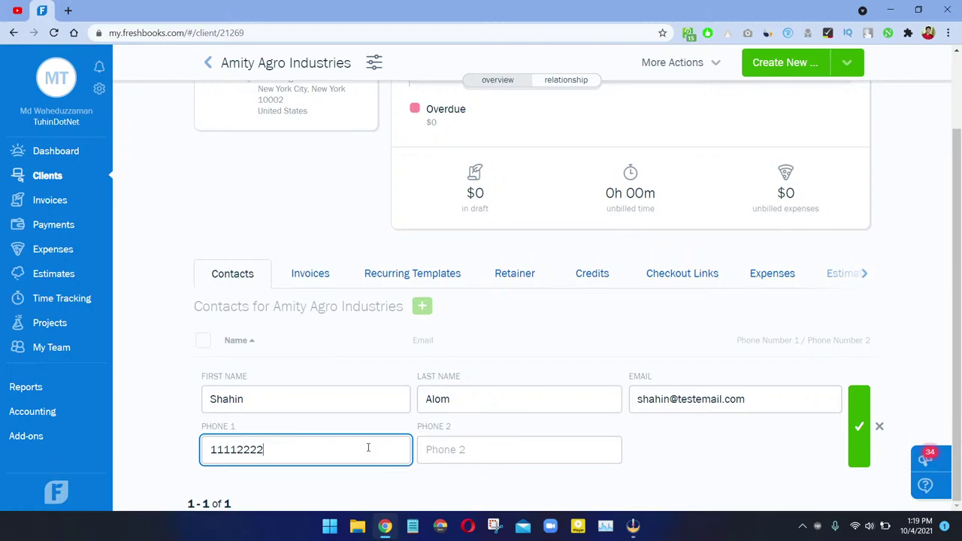
type("56")
left_click(853, 426)
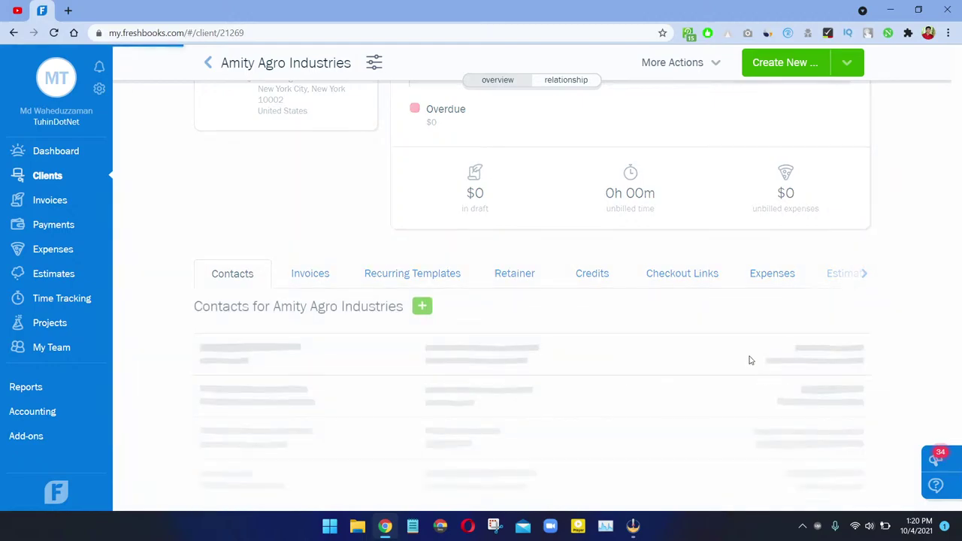
Step: Add another secondary contact with first and last name, e-mail and phone number, and save it
left_click(420, 386)
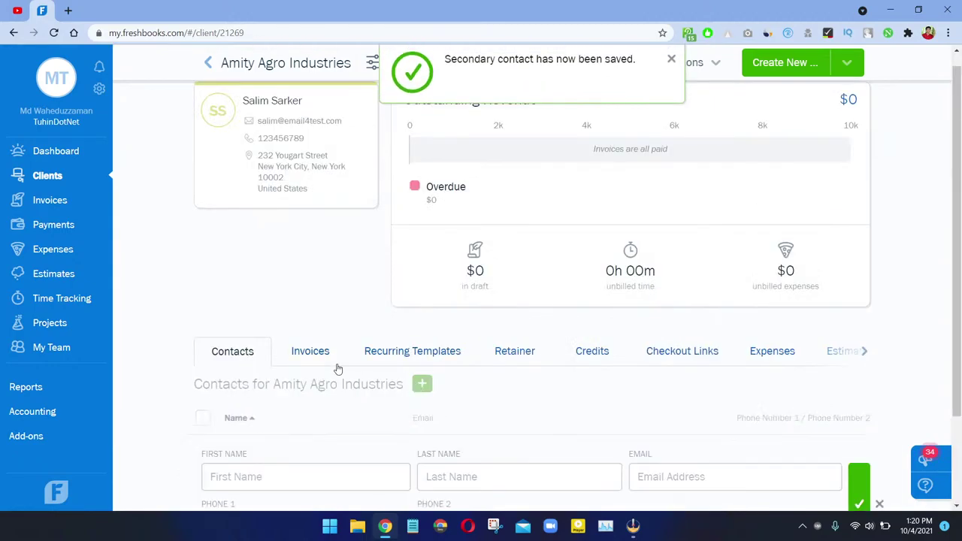
scroll(288, 374, "down", 2)
left_click(282, 360)
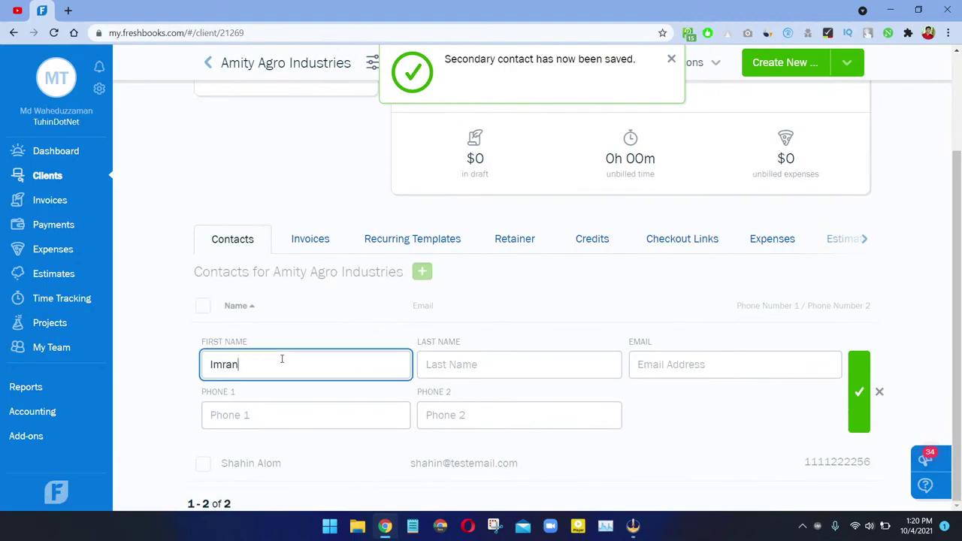
key("Tab")
key("Tab")
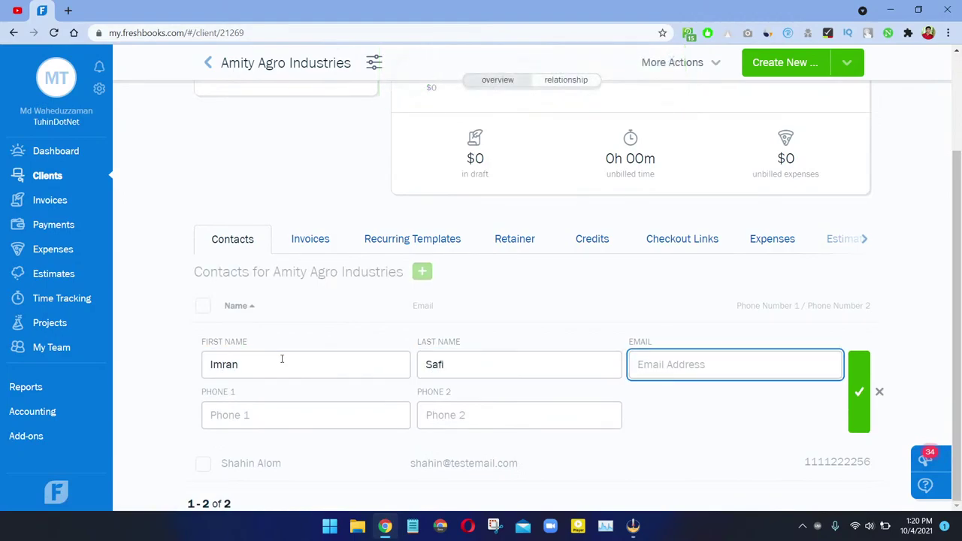
key("Tab")
left_click(243, 422)
type("0000000000")
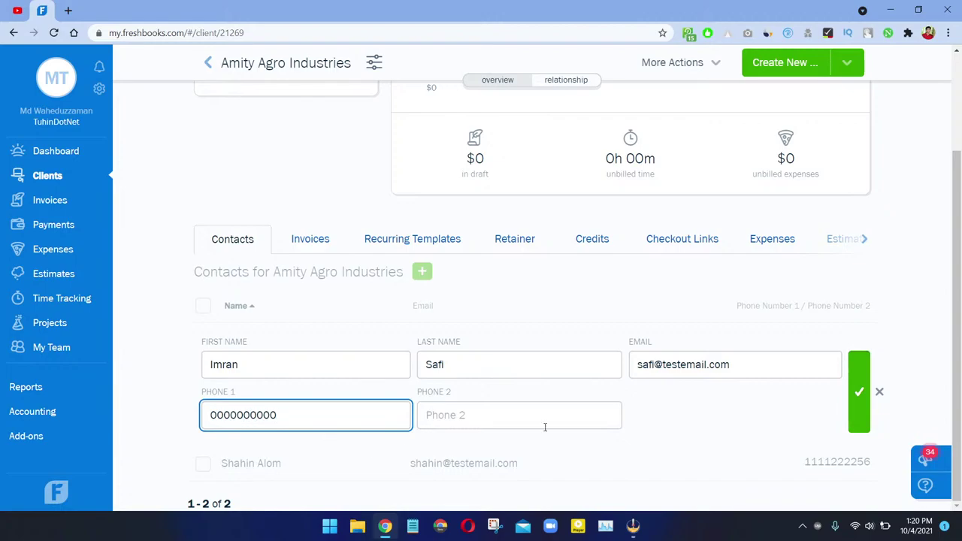
left_click(856, 389)
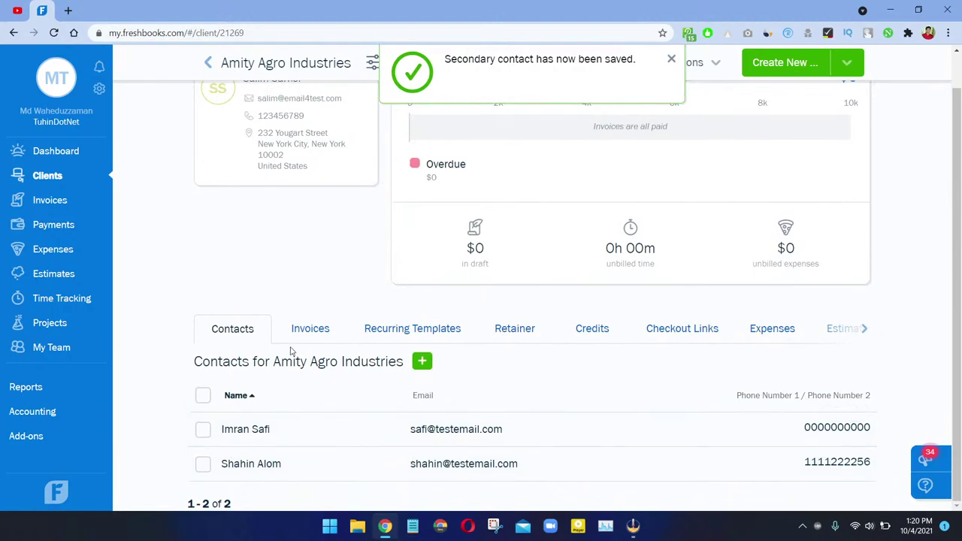
left_click_drag(274, 361, 387, 363)
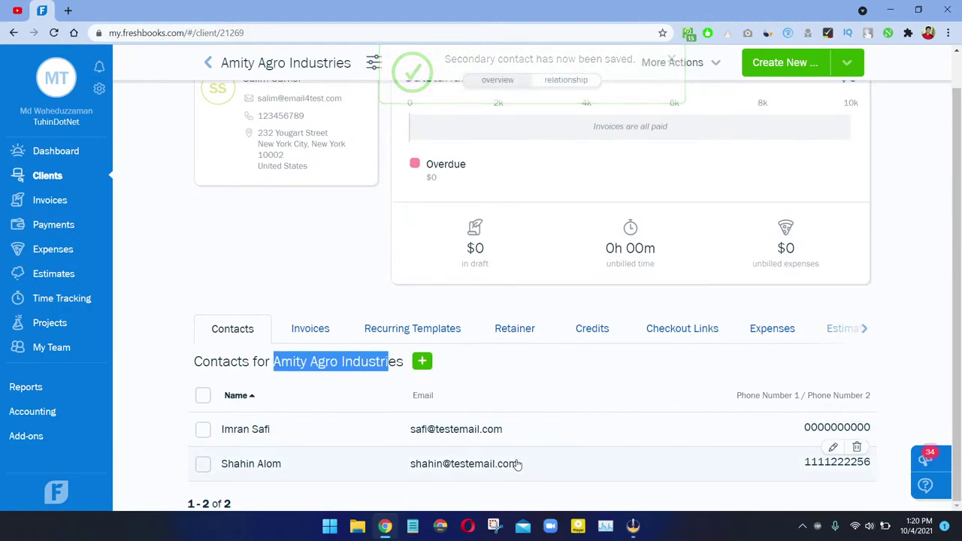
left_click(467, 370)
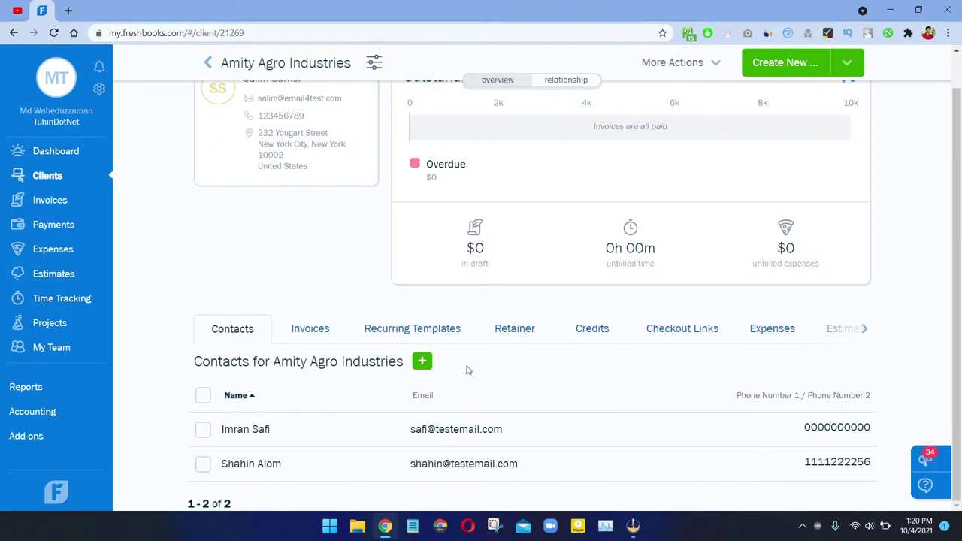
Step: Create a new invoice from the Amity Agro Industries Invoices tab
left_click(310, 329)
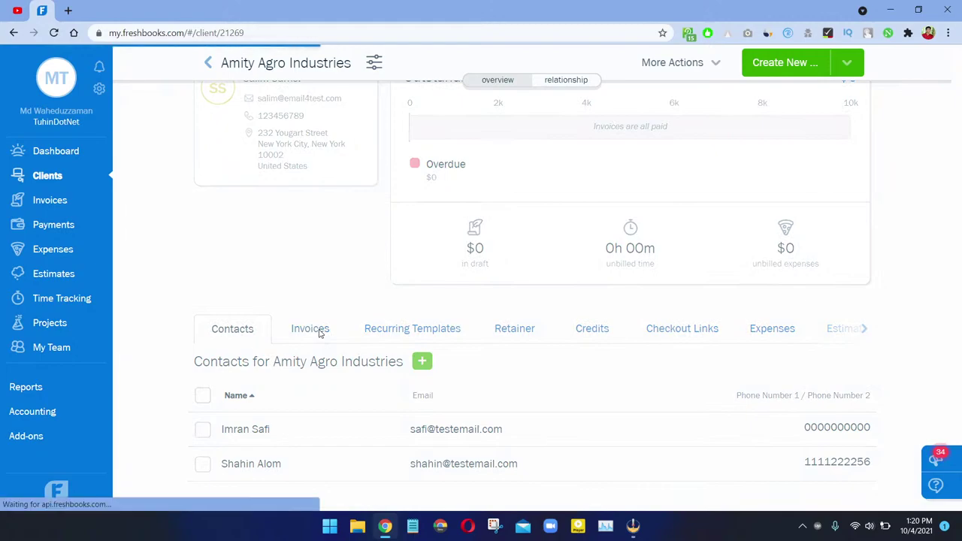
scroll(321, 330, "down", 2)
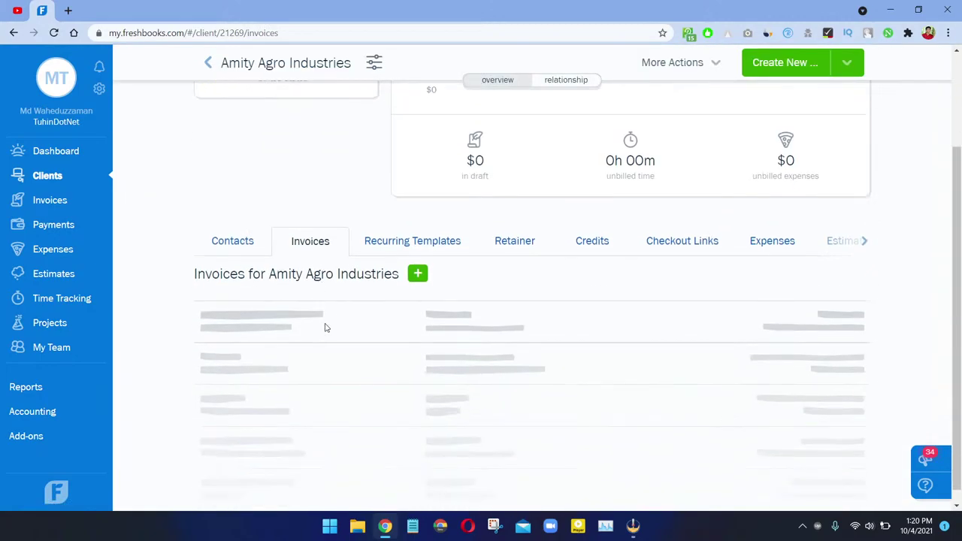
left_click(421, 275)
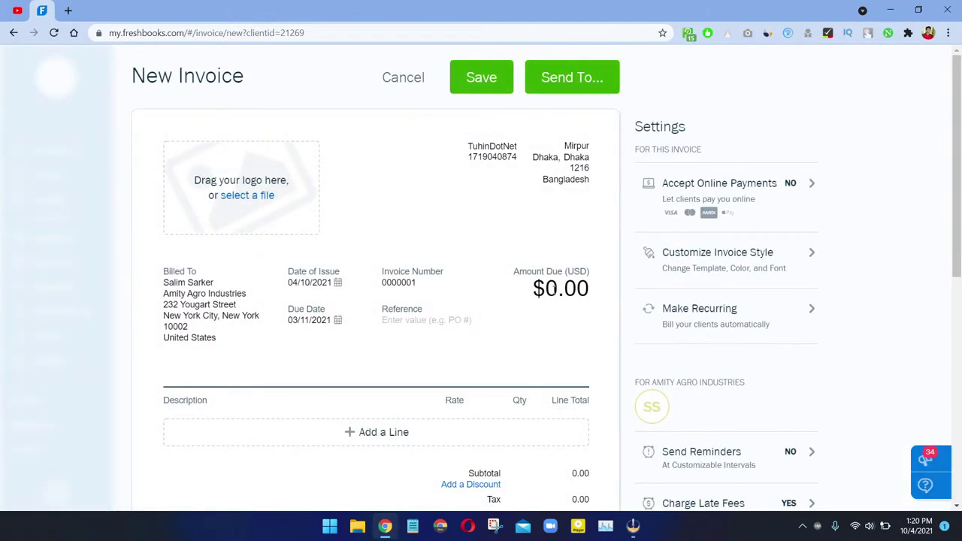
scroll(350, 158, "down", 3)
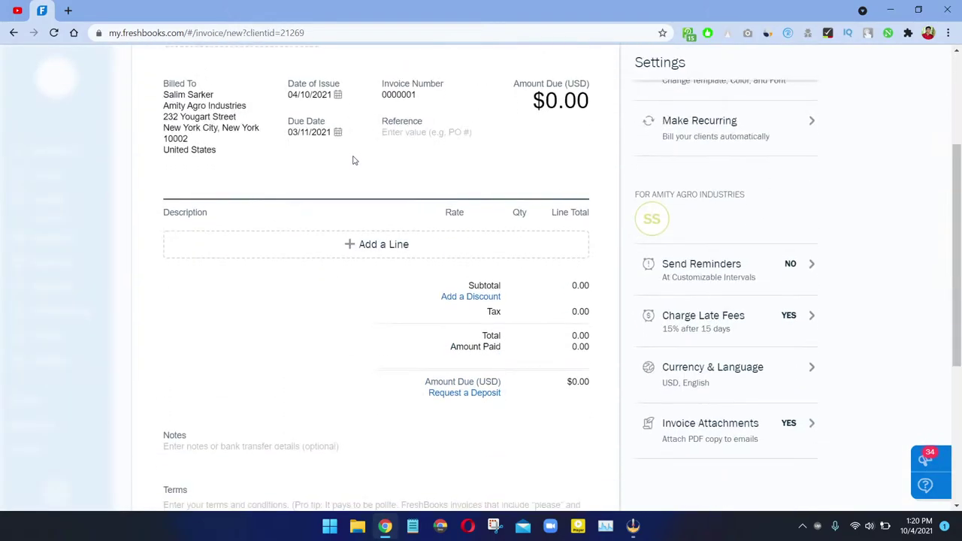
scroll(353, 159, "up", 3)
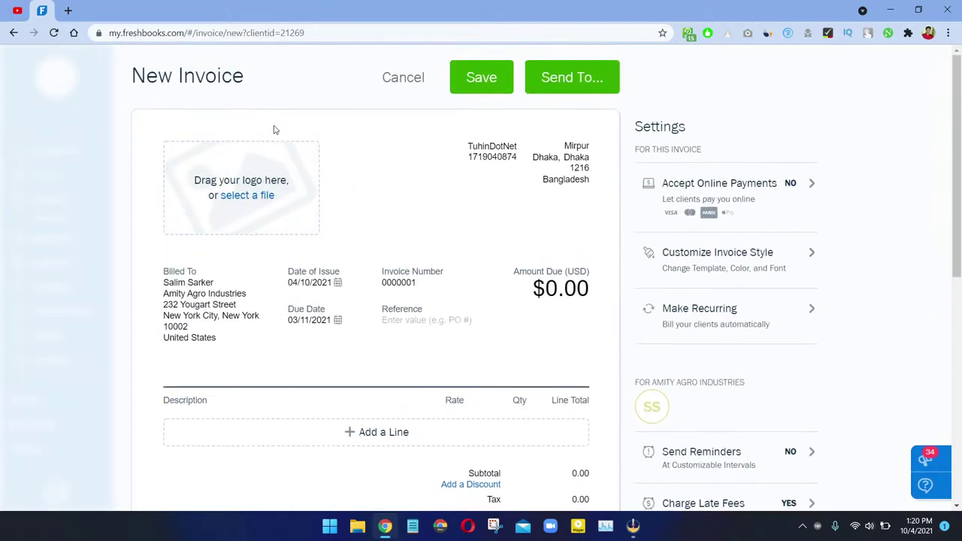
Step: Upload the freshbooks image as the invoice logo
left_click(254, 186)
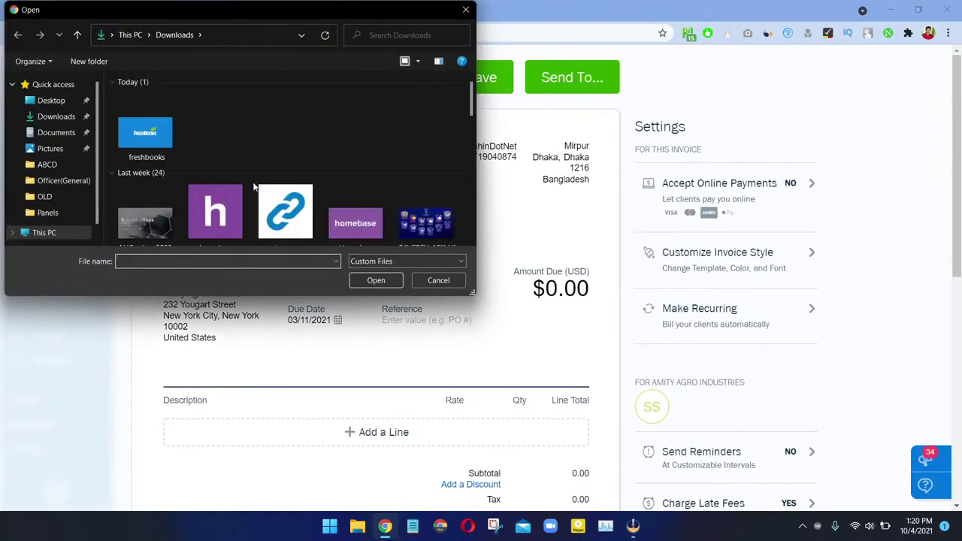
left_click(165, 136)
left_click(380, 284)
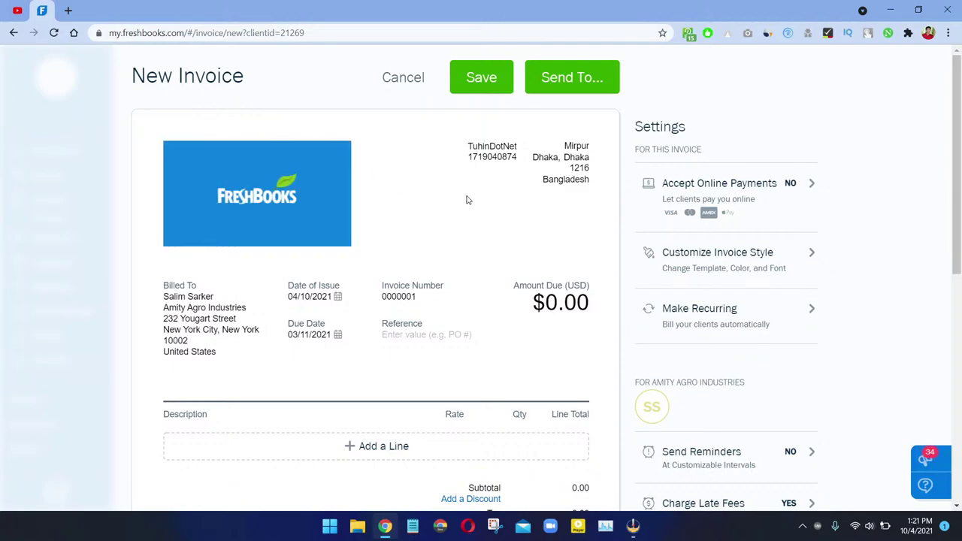
Step: Replace the header's business phone with a zeros placeholder, keeping the Bangladesh address
double_click(485, 157)
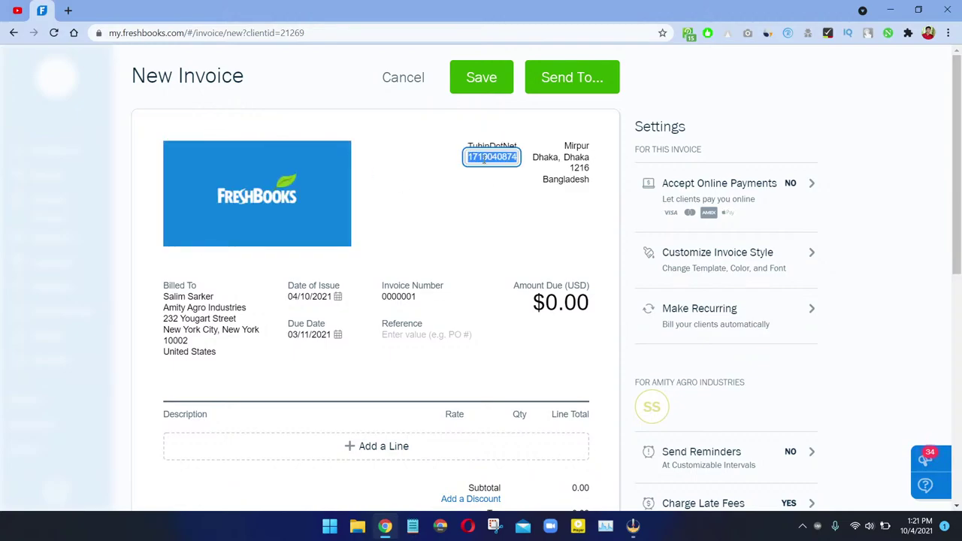
type("0000000")
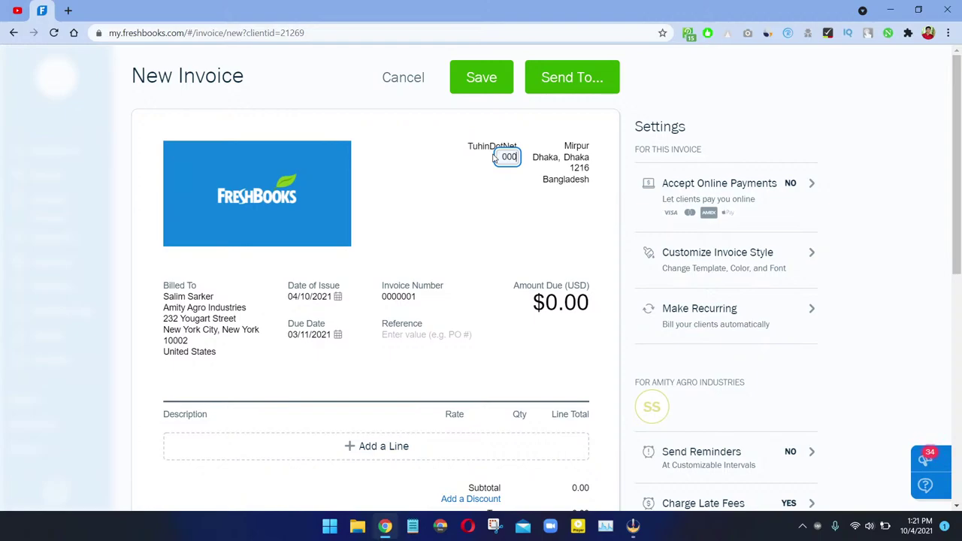
left_click(474, 143)
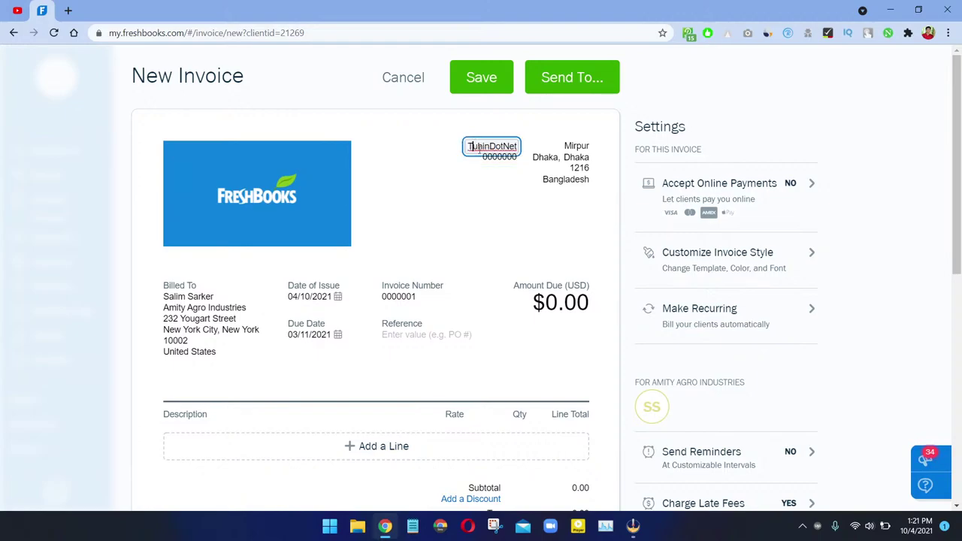
left_click(576, 146)
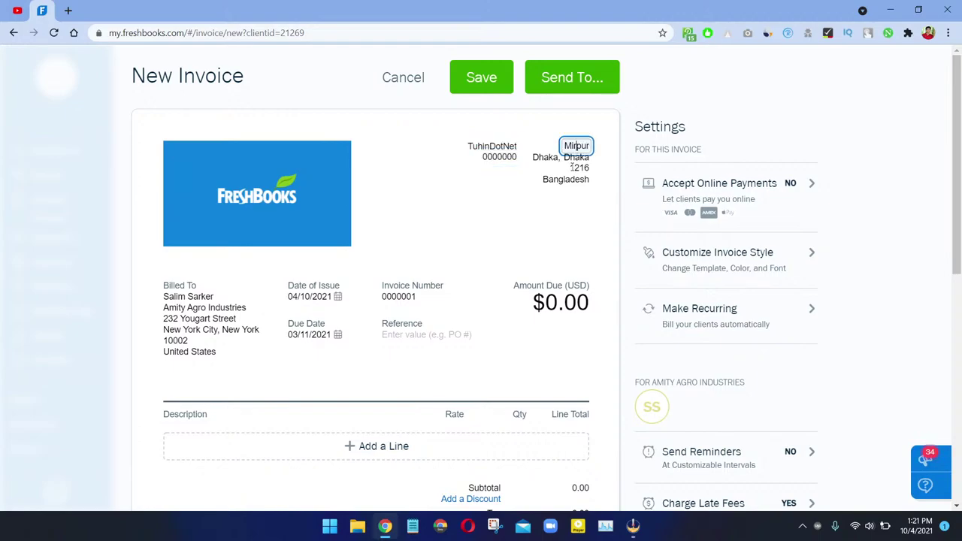
left_click(576, 180)
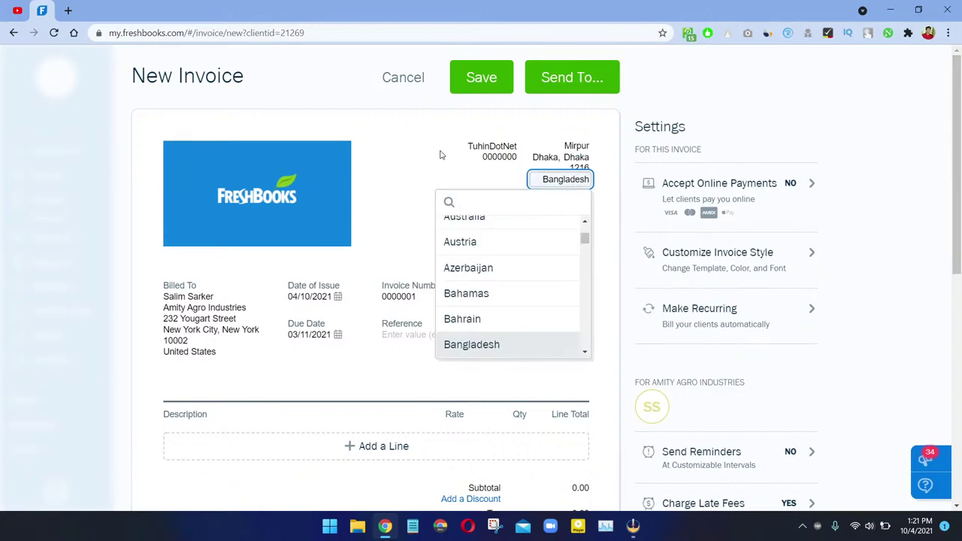
left_click(407, 185)
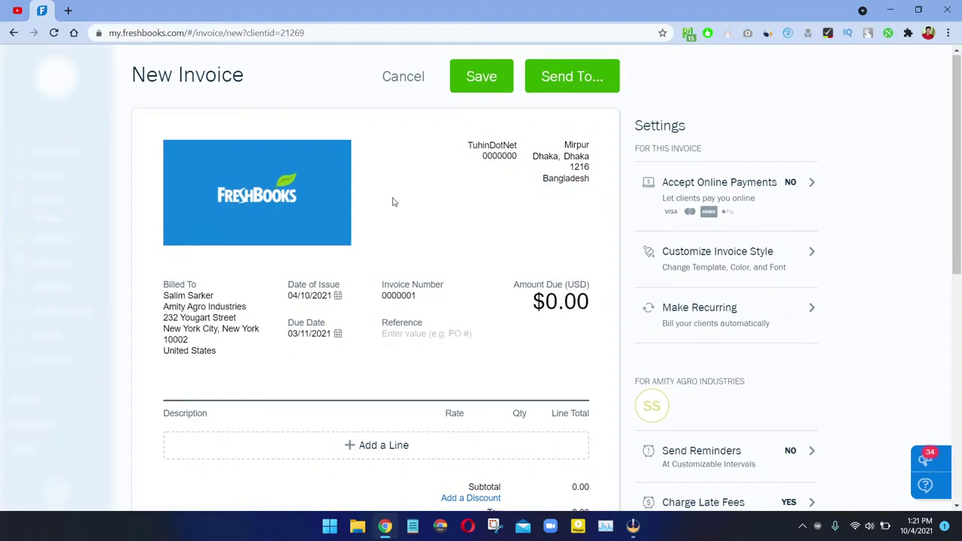
scroll(397, 200, "down", 2)
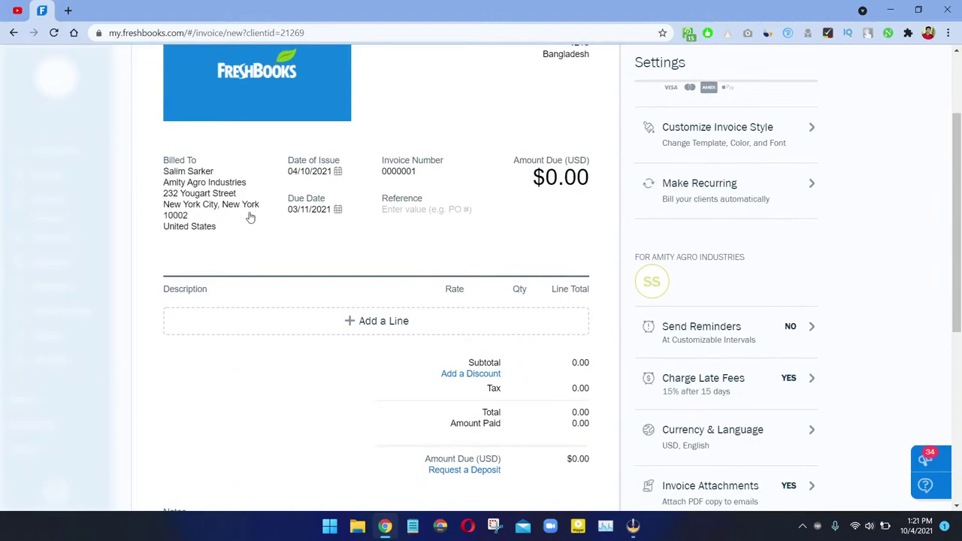
Step: Set the invoice's date of issue to 5 October 2021
left_click(316, 209)
left_click(338, 209)
left_click(339, 209)
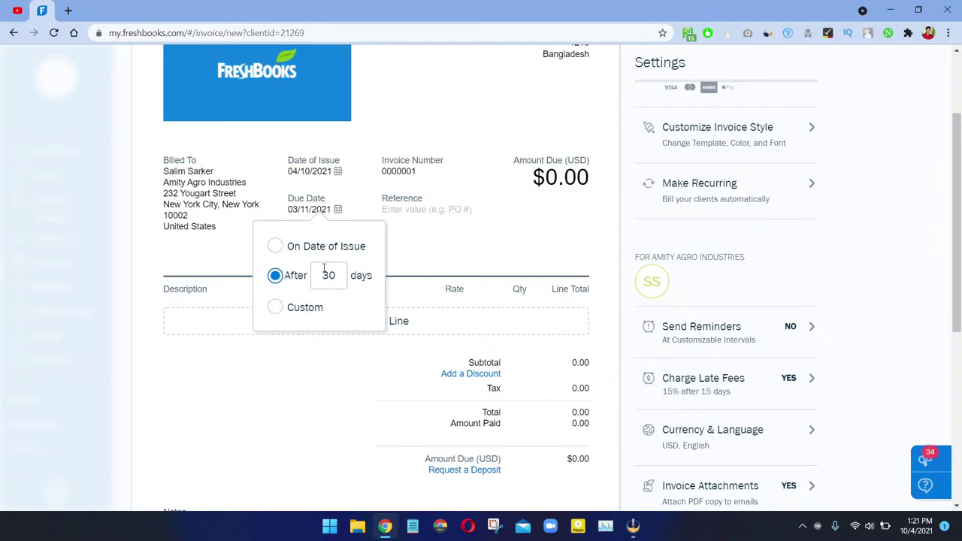
left_click(337, 171)
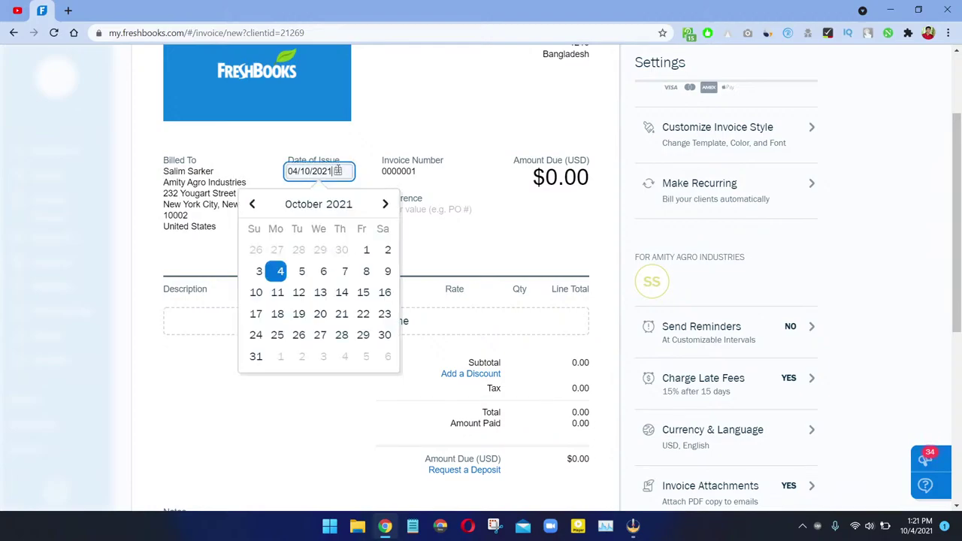
left_click(302, 274)
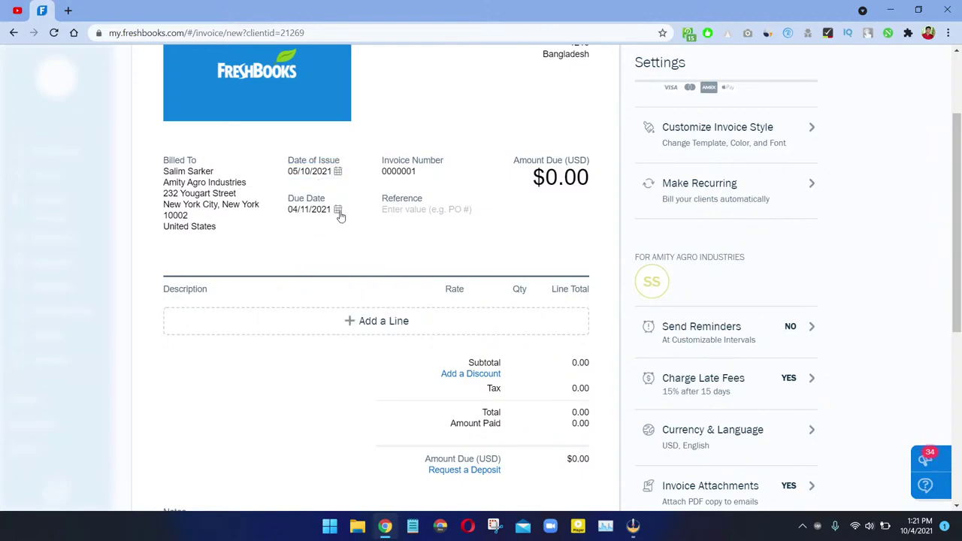
Step: Make the invoice due 15 days after issue, keeping invoice number 0000001
left_click(338, 212)
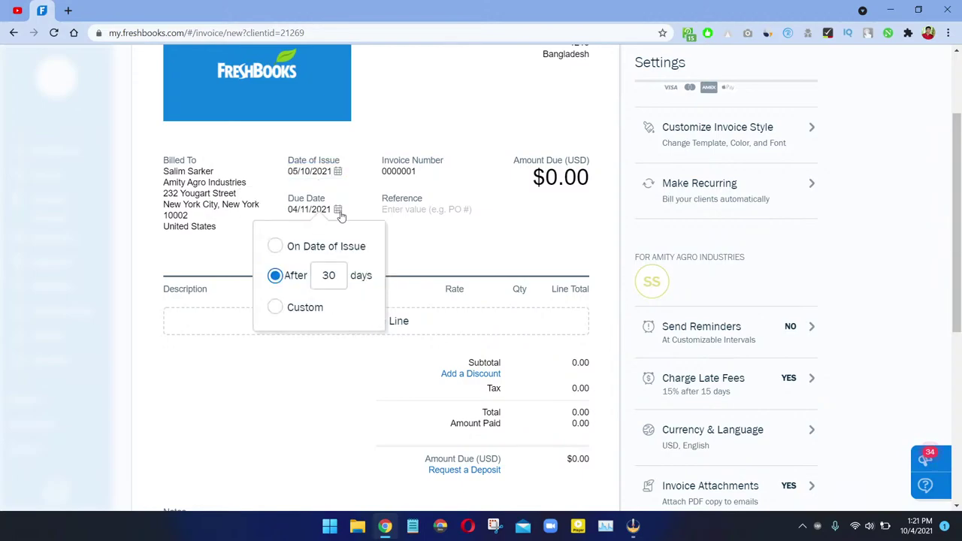
left_click(298, 248)
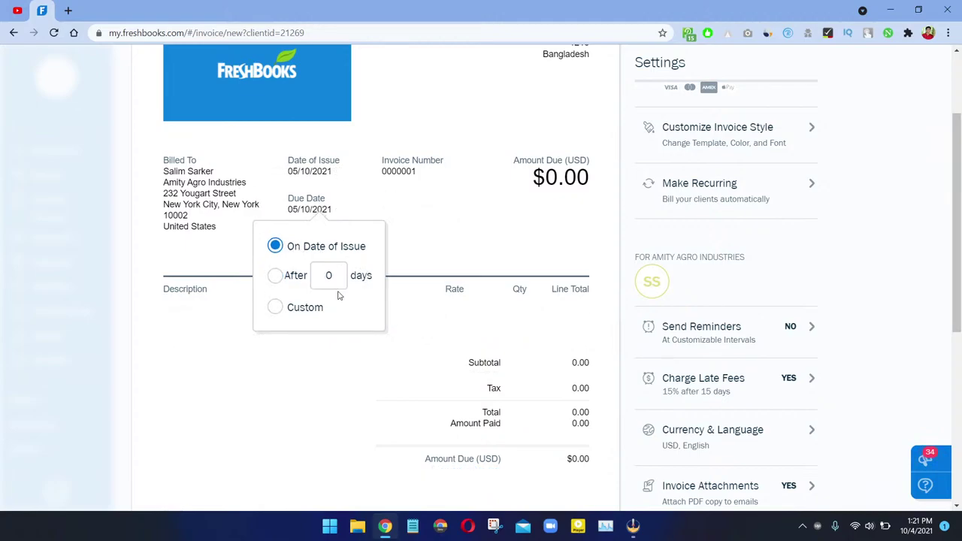
left_click(275, 275)
left_click(328, 275)
type("15")
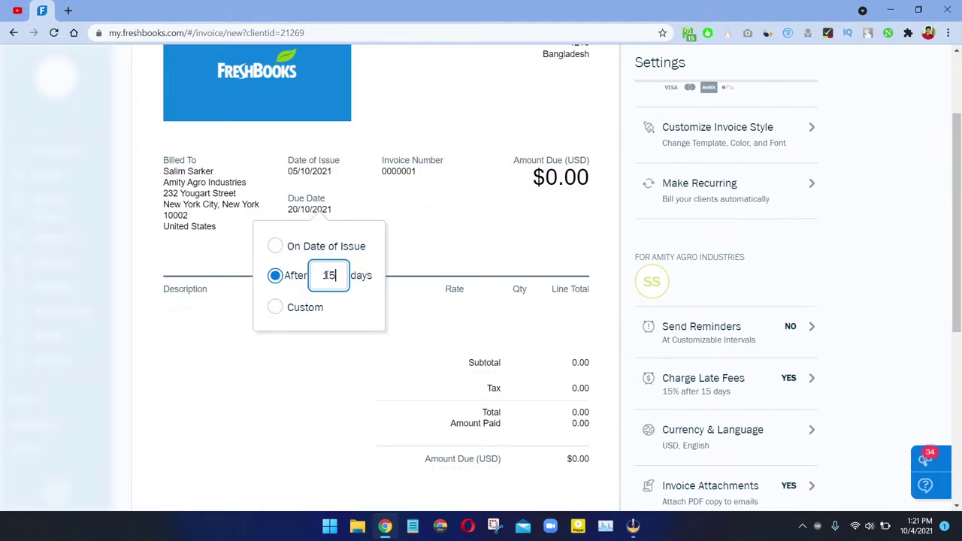
left_click(429, 226)
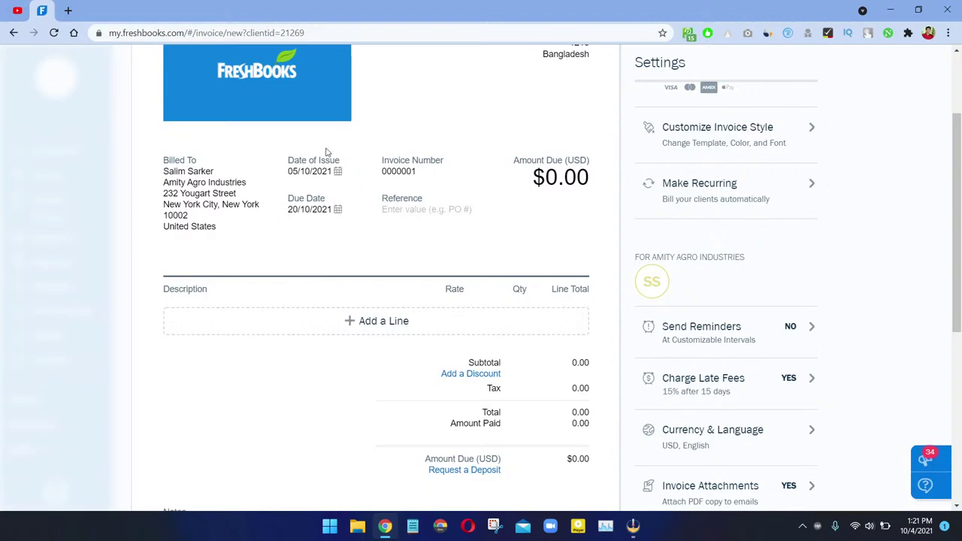
left_click(413, 171)
double_click(397, 171)
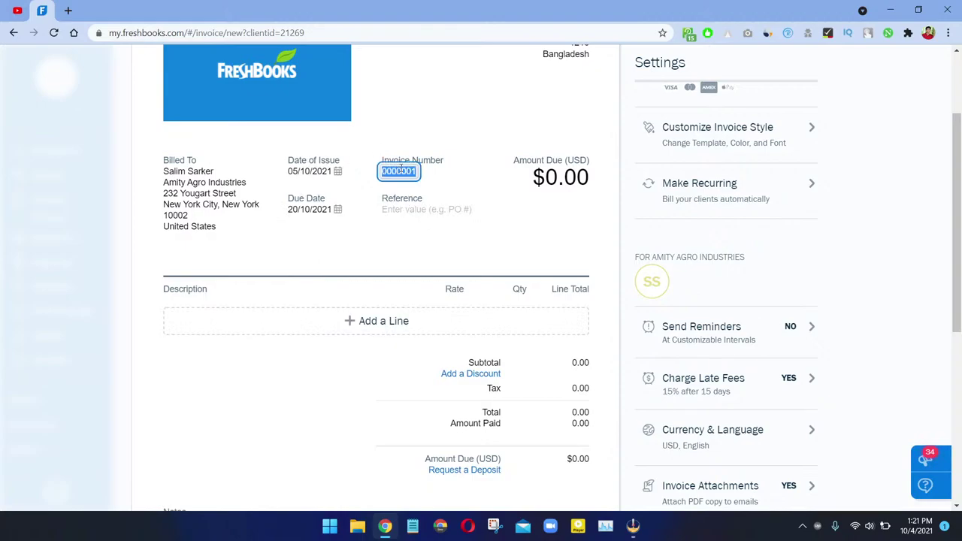
left_click(420, 182)
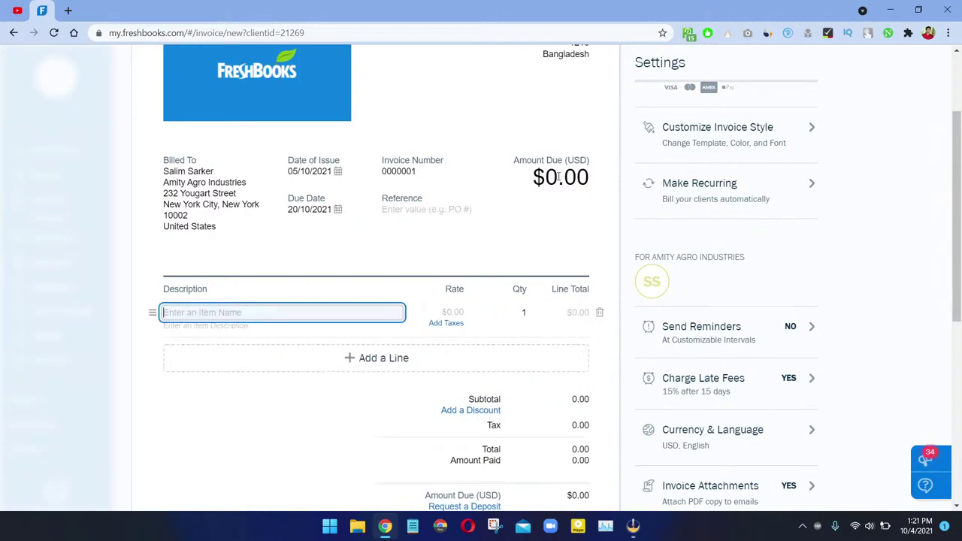
Step: Add a 'Web Design' line described 'designing company website' at a rate of 5000
scroll(552, 184, "up", 2)
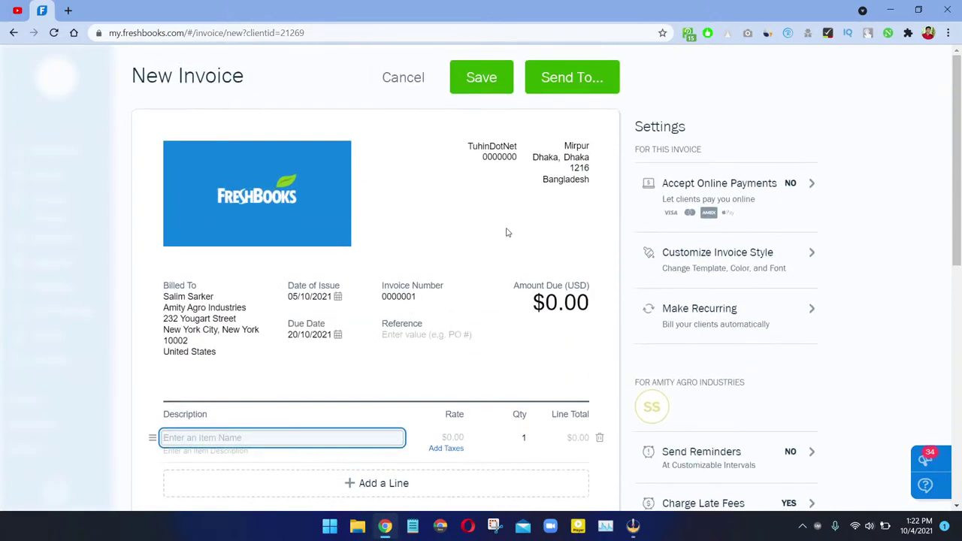
scroll(225, 414, "down", 1)
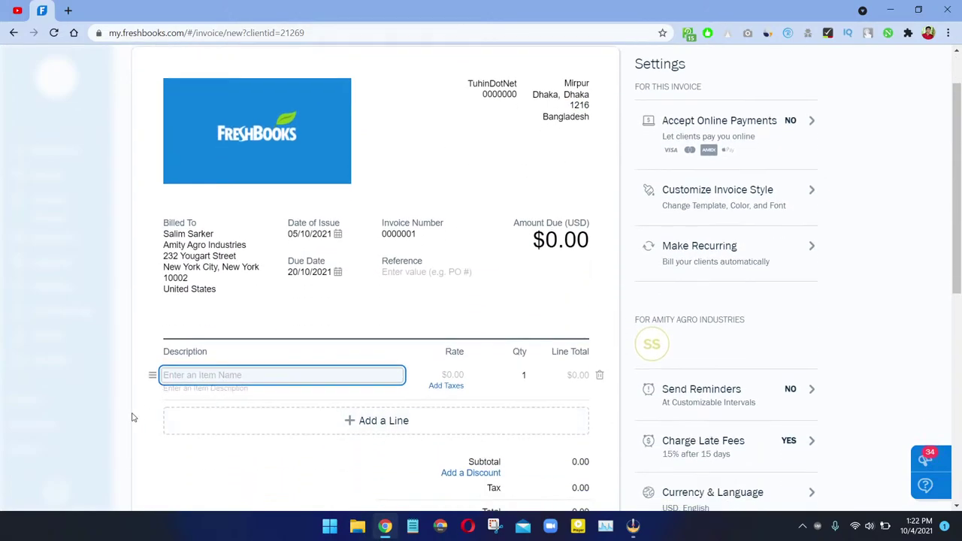
type("Web Design")
key("Tab")
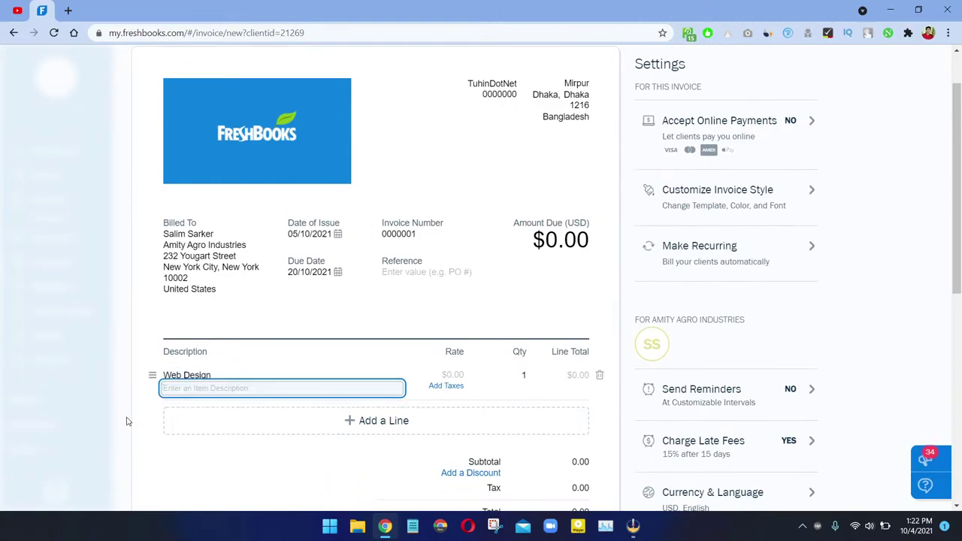
type("designing company website")
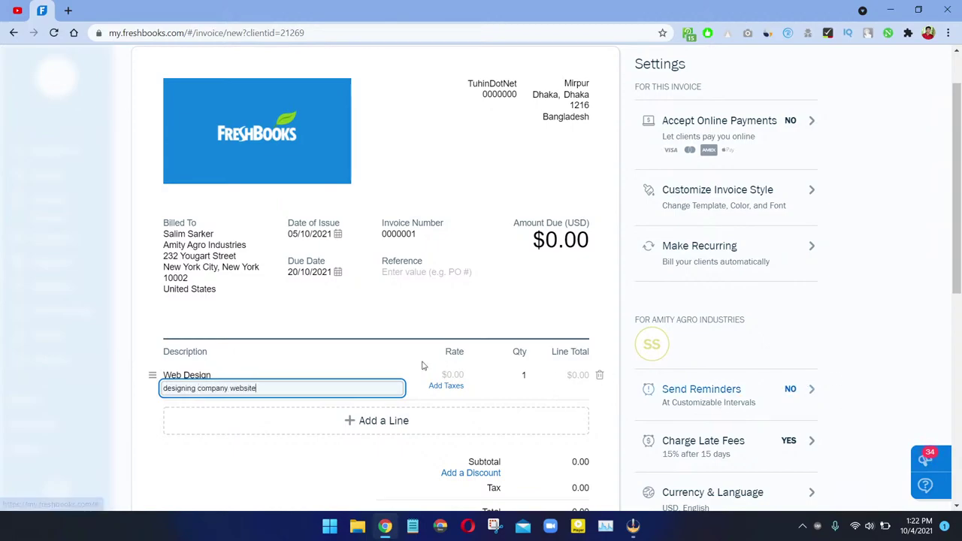
left_click(454, 374)
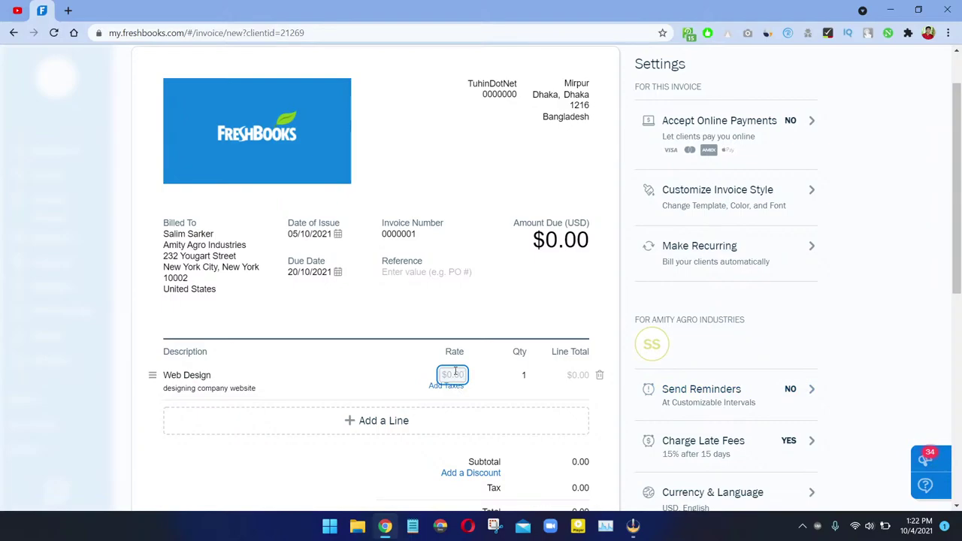
type("5000")
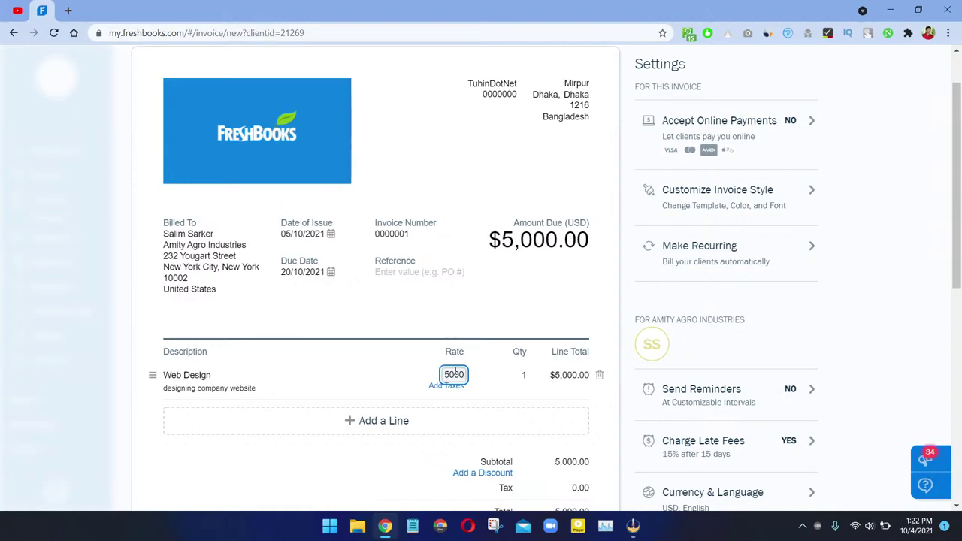
Step: Apply a 10% Govt tax with its tax number to the Web Design line
left_click(444, 387)
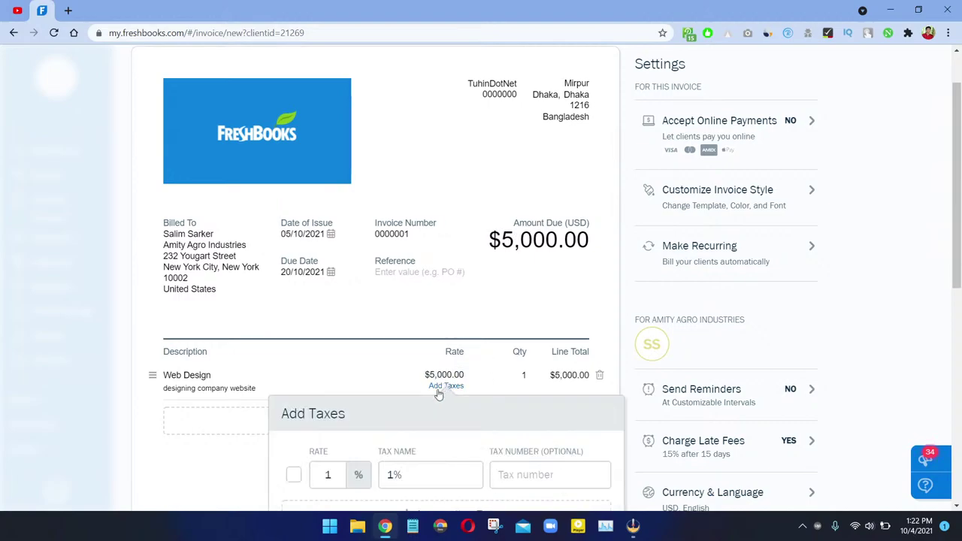
double_click(342, 474)
key("BackSpace")
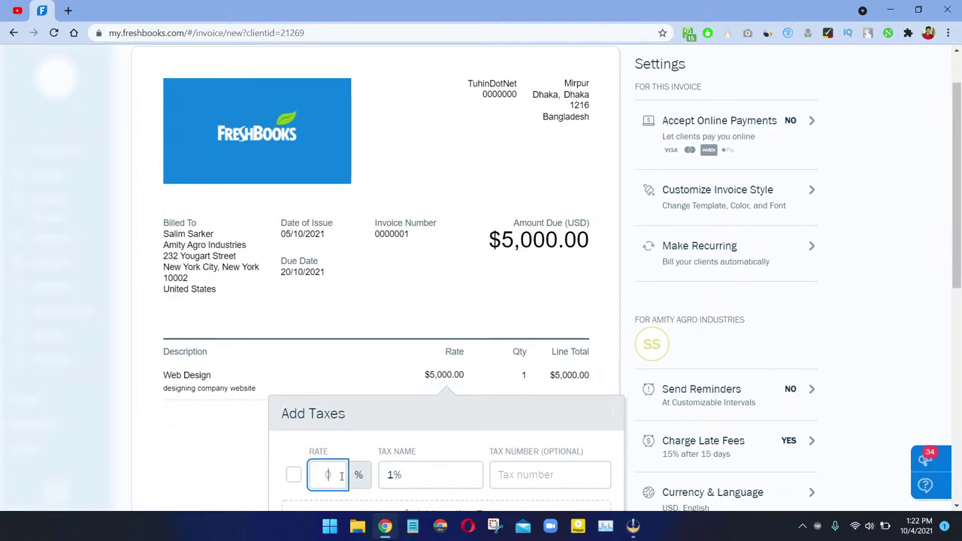
type("10")
left_click(293, 475)
left_click(448, 475)
left_click(450, 476)
key("shift+Left")
key("shift+Left")
type("Gov")
key("Tab")
type("12345678")
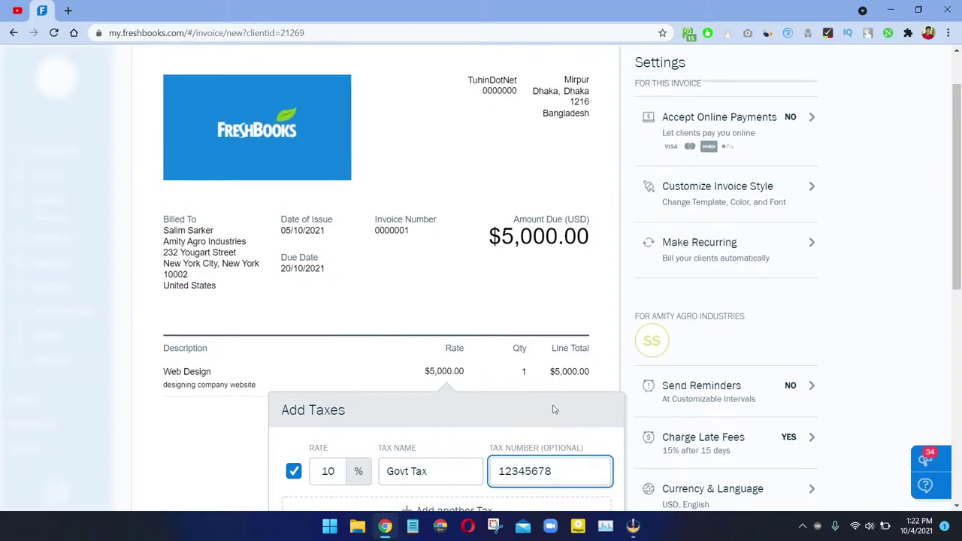
scroll(551, 408, "down", 1)
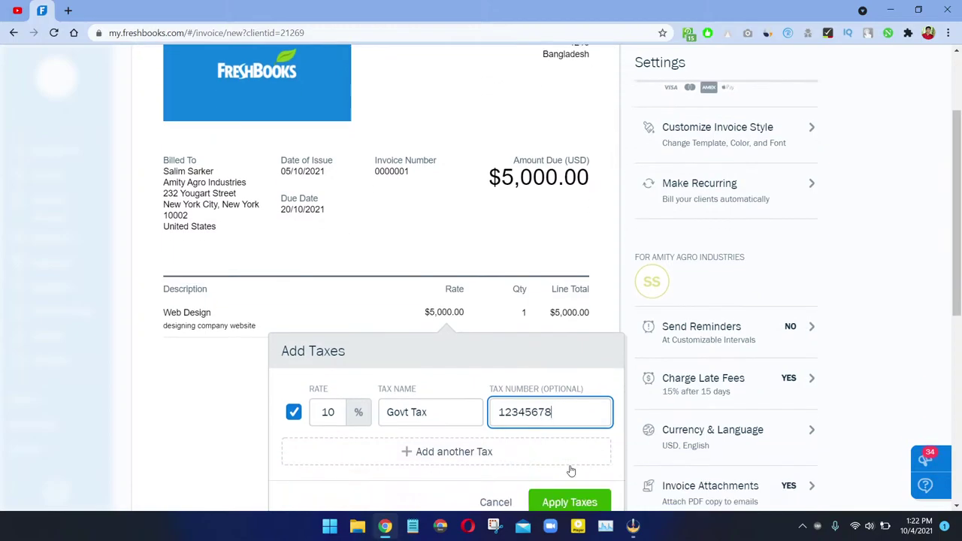
left_click(556, 501)
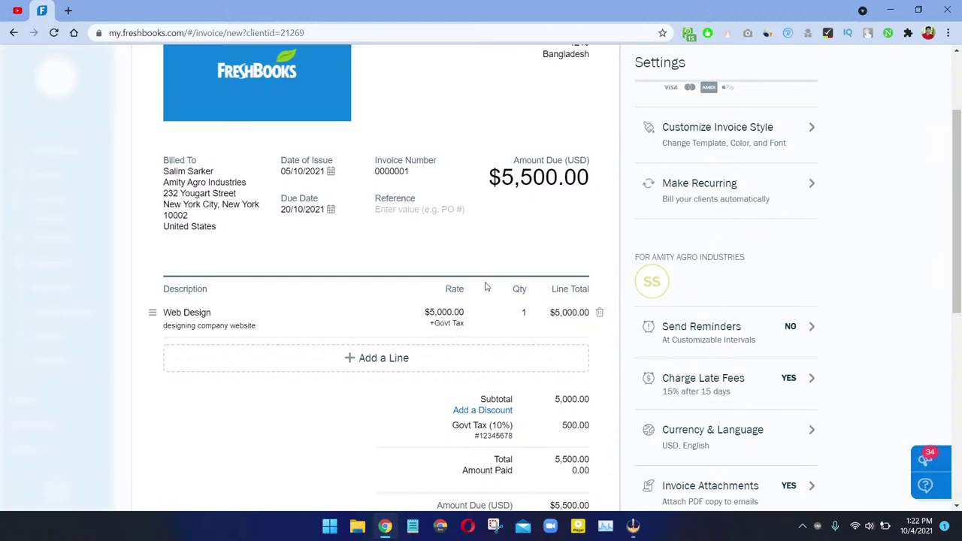
Step: Review invoice #0000001 totalling $5,500.00 and save it as a draft
scroll(486, 286, "down", 2)
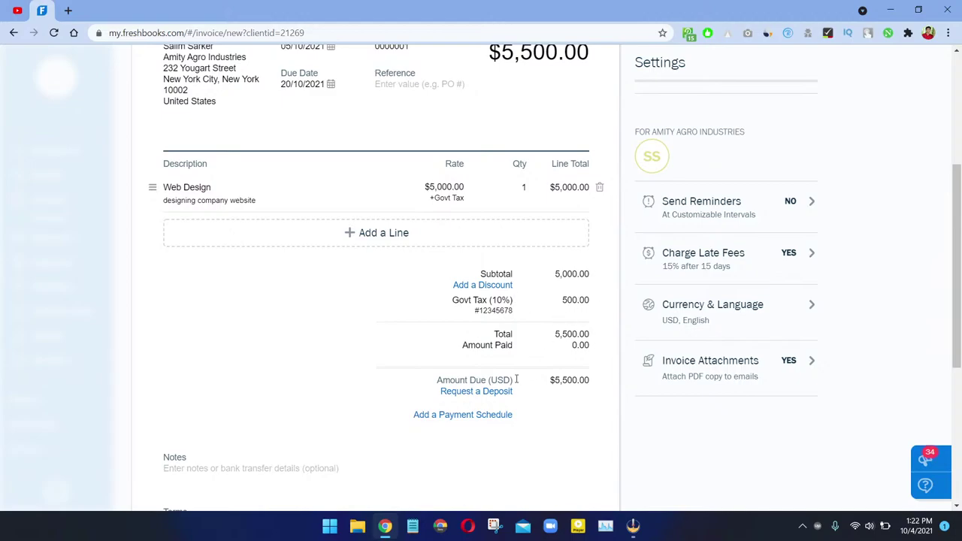
scroll(481, 418, "down", 3)
scroll(262, 263, "down", 2)
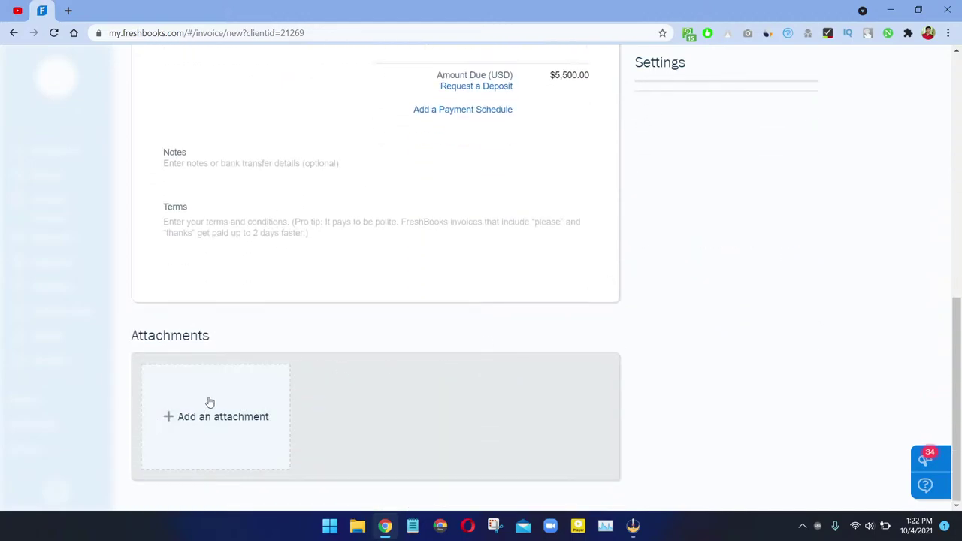
scroll(553, 429, "up", 1)
scroll(552, 428, "up", 7)
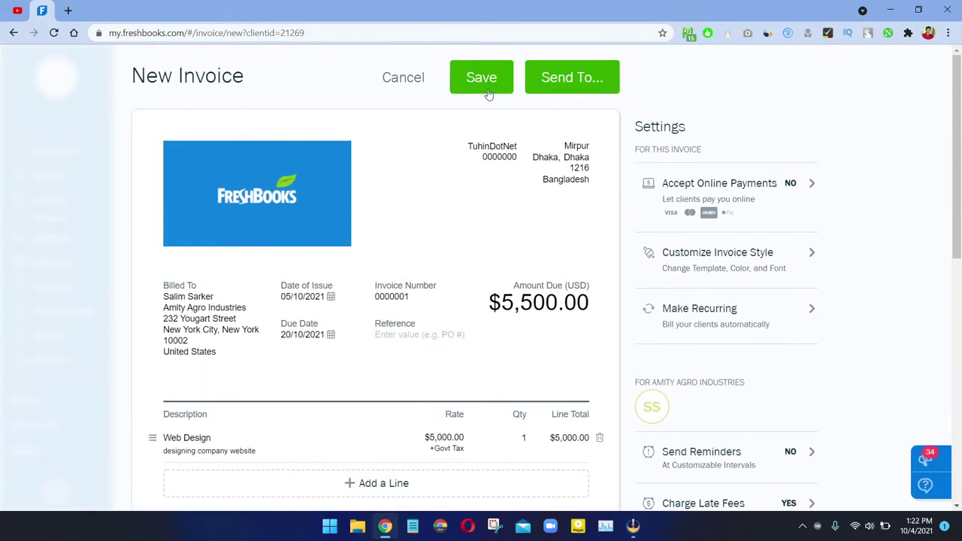
left_click(485, 81)
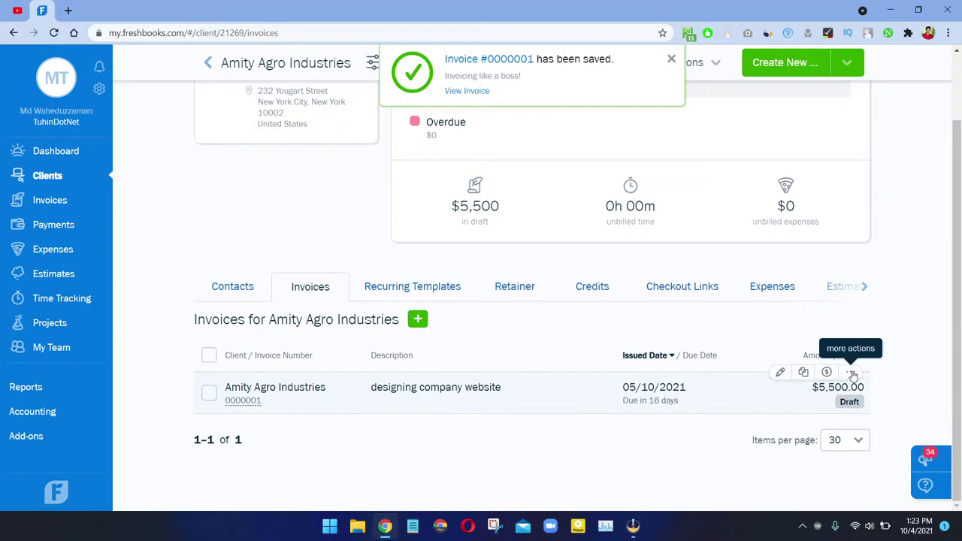
Step: Mark the $5,500.00 invoice #0000001 as Sent and confirm
left_click(851, 373)
scroll(787, 436, "down", 1)
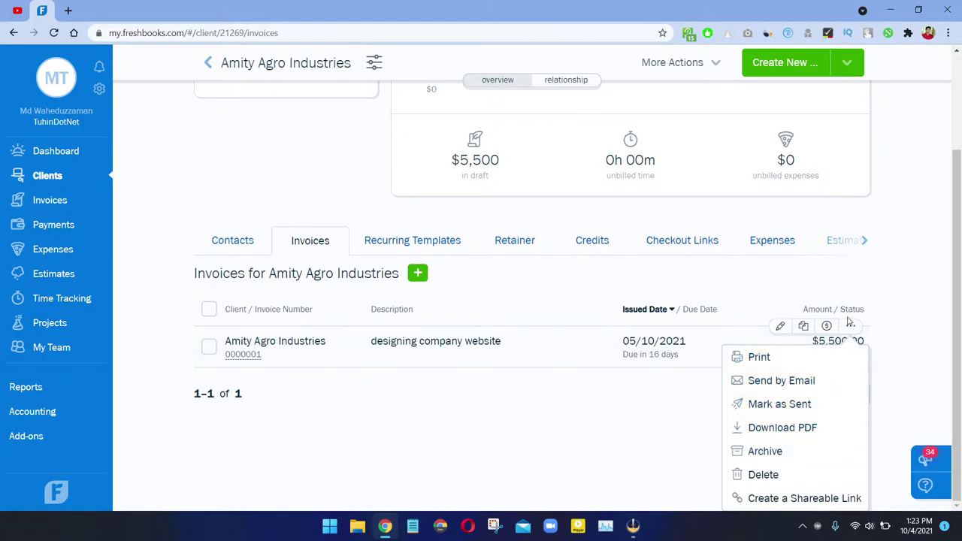
left_click(759, 406)
left_click(600, 277)
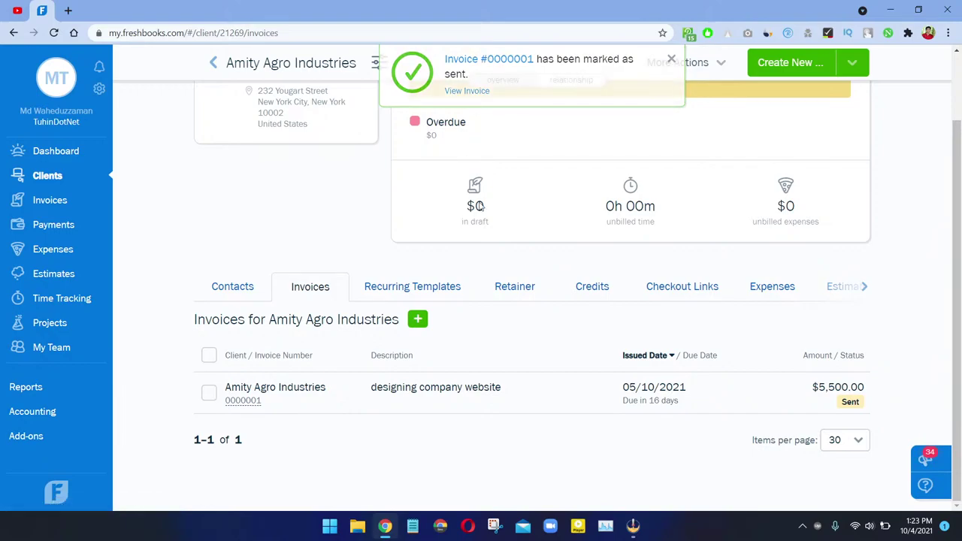
scroll(466, 145, "up", 2)
scroll(348, 213, "down", 2)
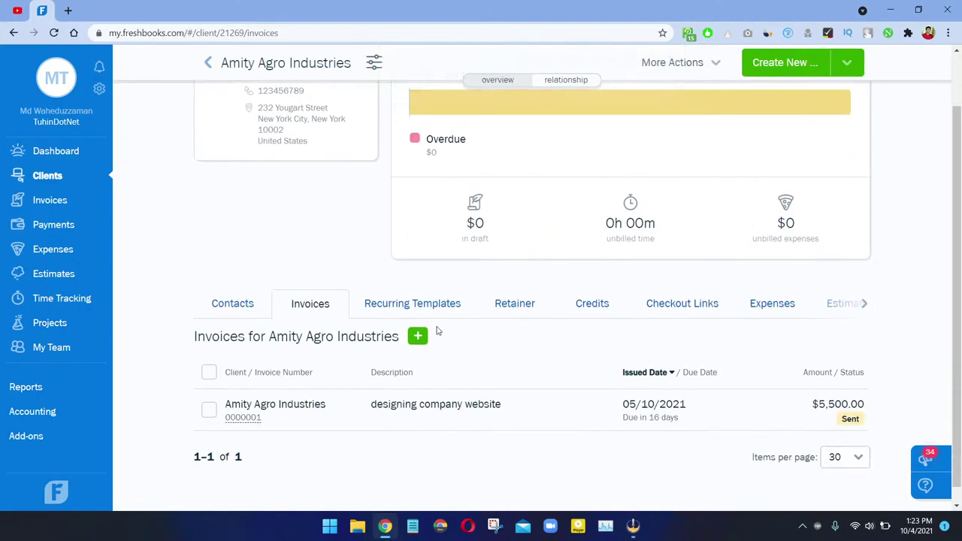
Step: Start a new recurring template from Amity Agro Industries' Recurring Templates list
left_click(435, 307)
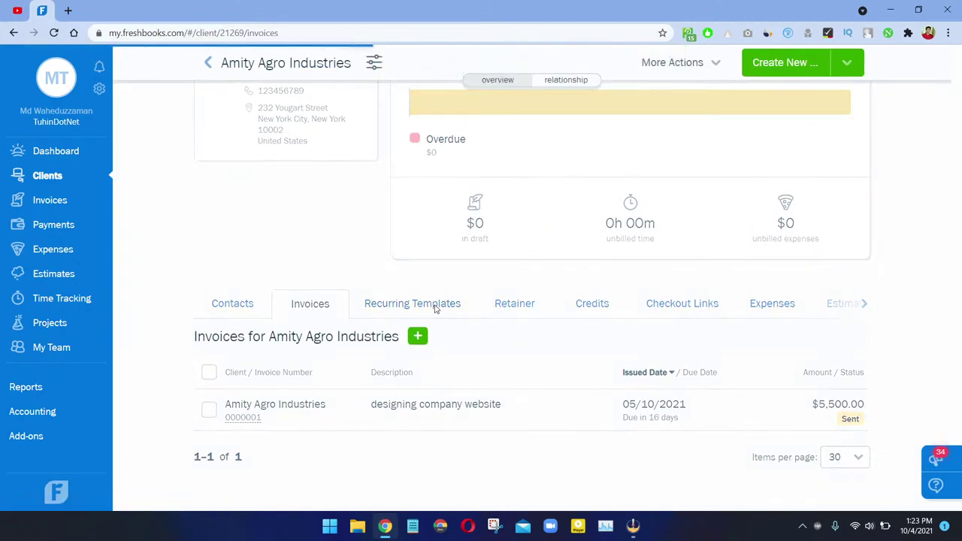
scroll(440, 284, "down", 2)
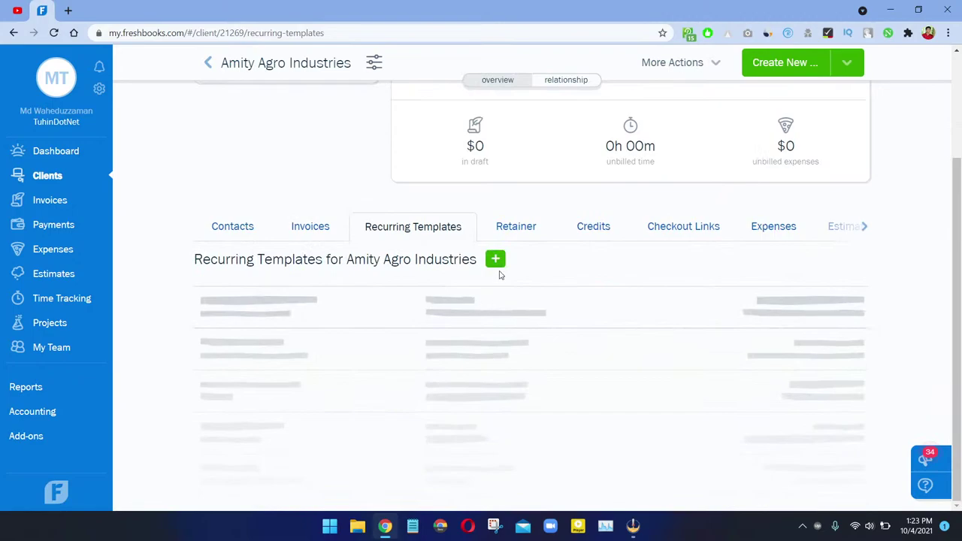
left_click(496, 260)
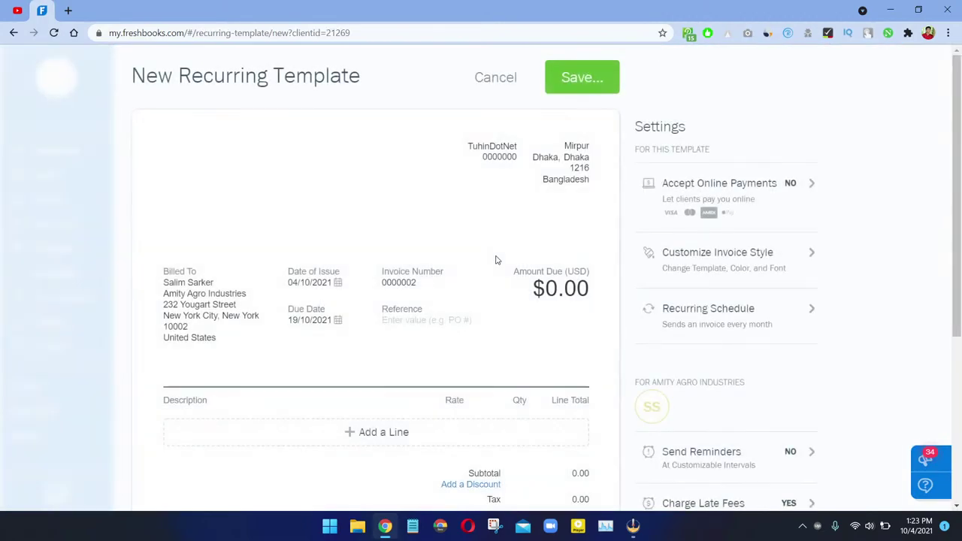
scroll(495, 261, "down", 2)
scroll(494, 261, "up", 2)
Step: Review the template's Accept Online Payments settings, backing out of a first discard attempt
left_click(746, 212)
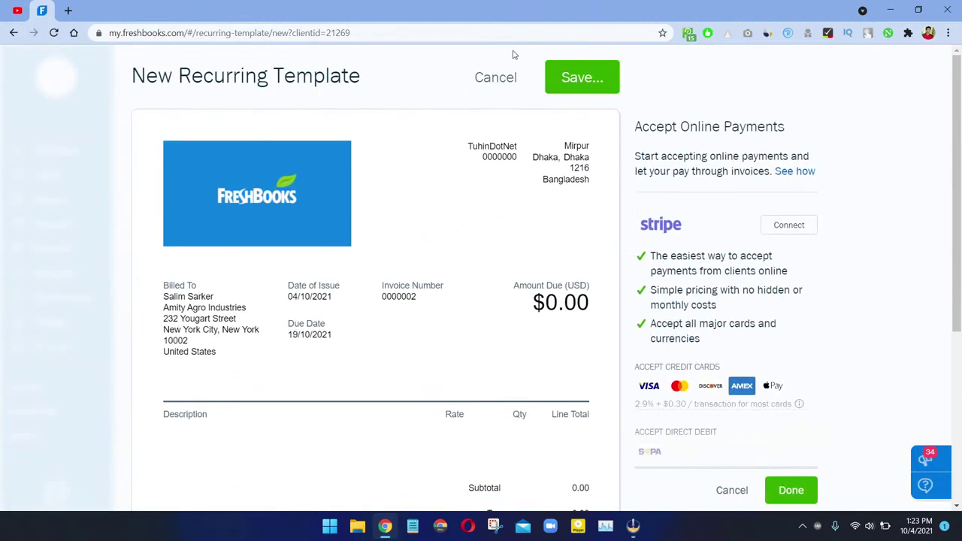
left_click(502, 73)
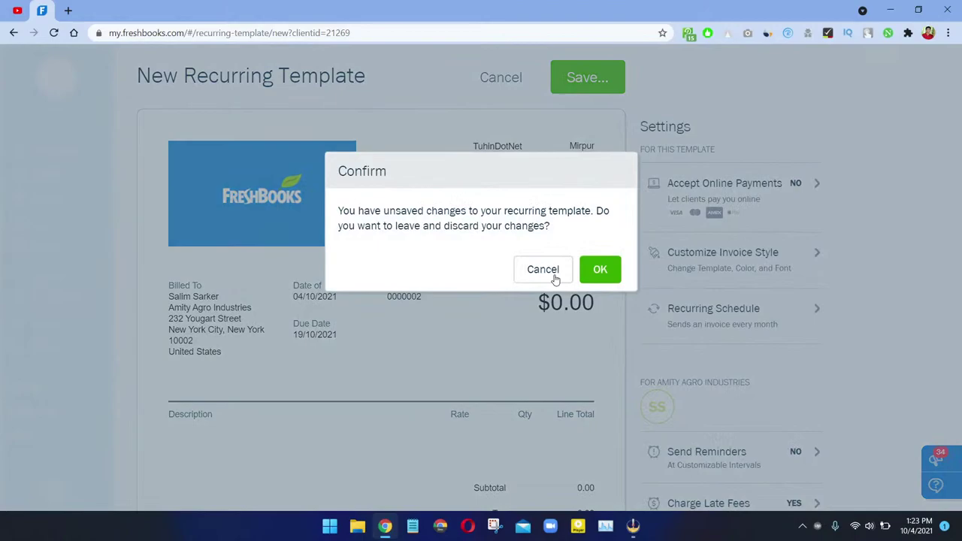
left_click(542, 269)
scroll(571, 277, "down", 2)
scroll(604, 269, "up", 2)
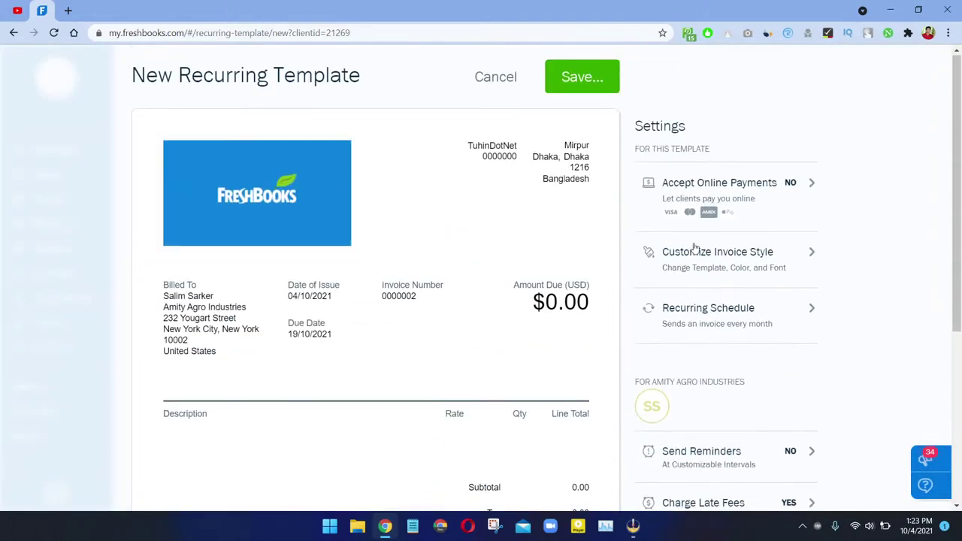
scroll(719, 237, "down", 4)
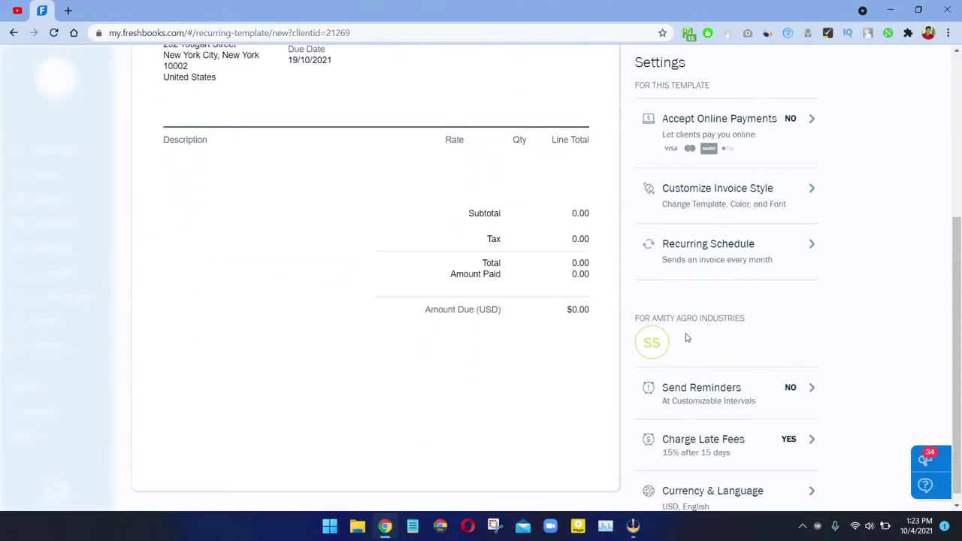
scroll(686, 338, "up", 4)
left_click(732, 197)
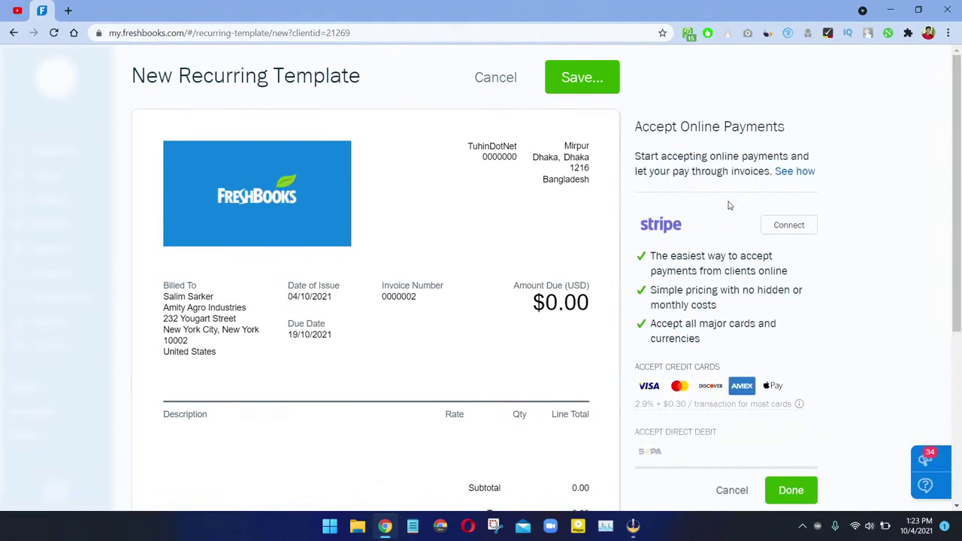
scroll(736, 327, "down", 3)
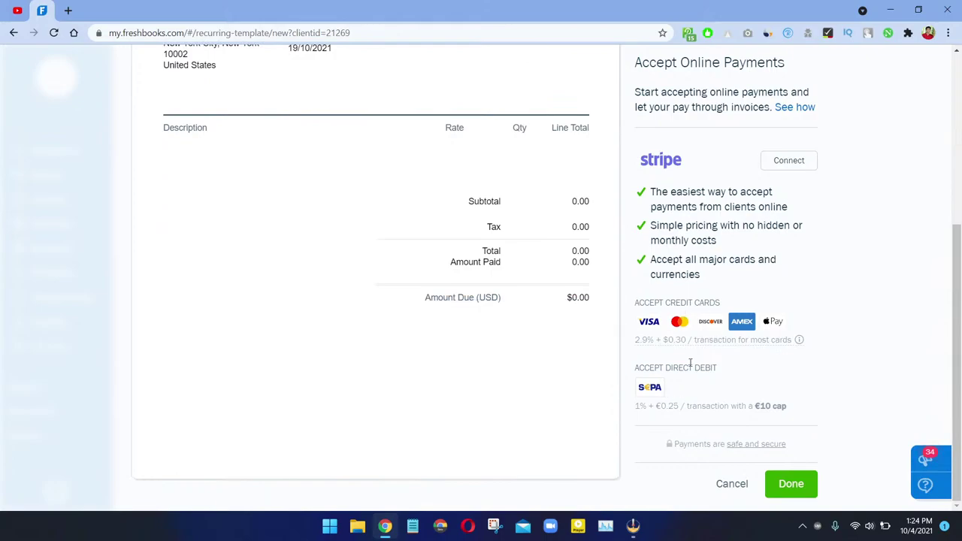
scroll(695, 368, "up", 4)
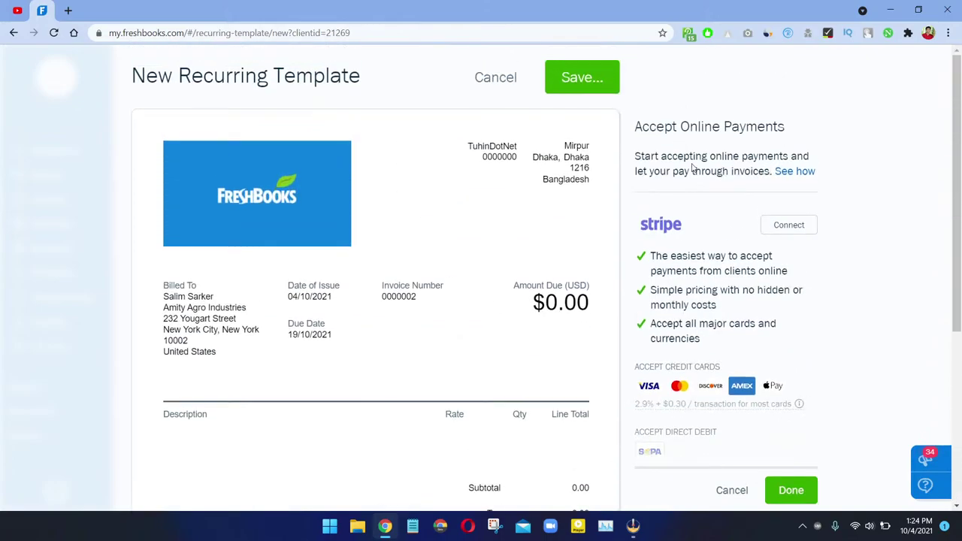
Step: Try the Stripe connection option, then close the online payment settings unchanged
left_click(785, 227)
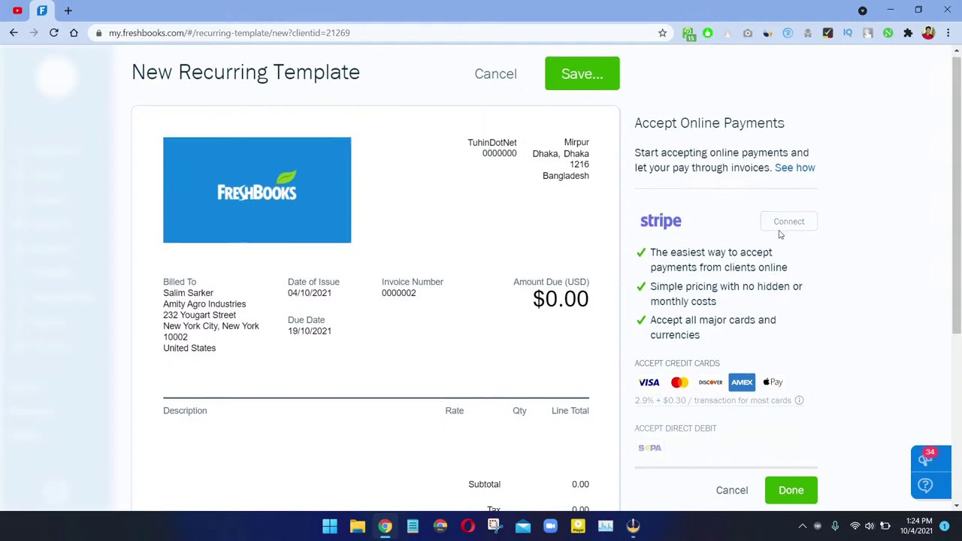
scroll(710, 393, "down", 4)
scroll(710, 393, "up", 4)
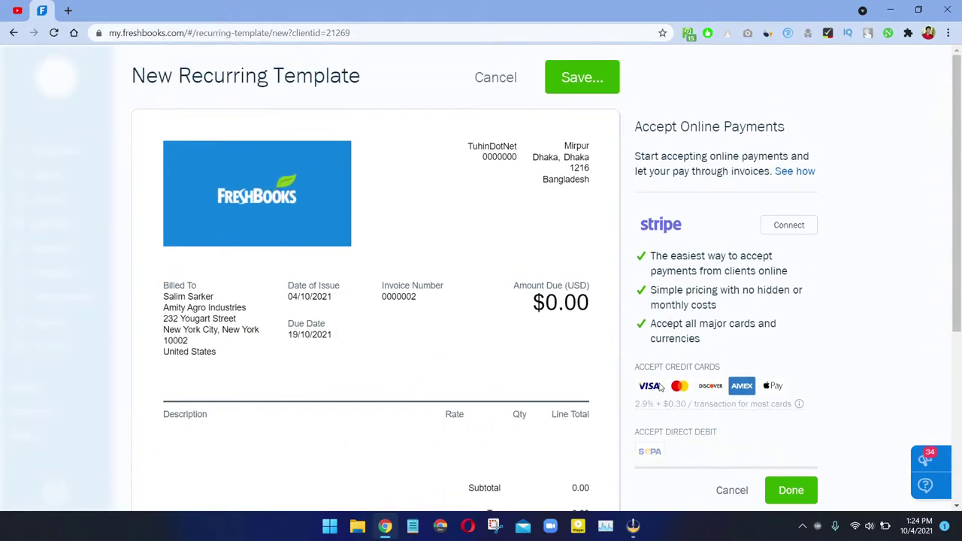
mouse_move(772, 405)
scroll(720, 421, "down", 2)
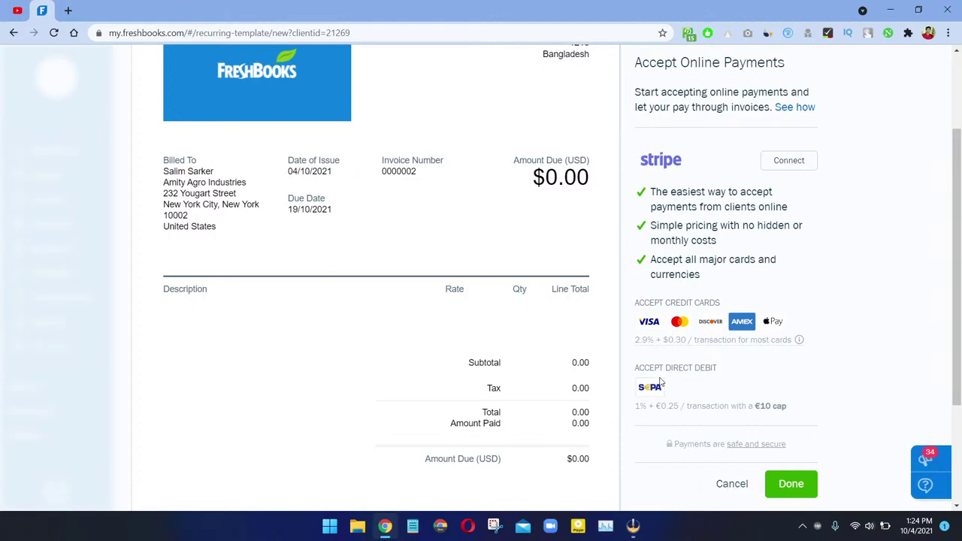
left_click_drag(669, 389, 626, 389)
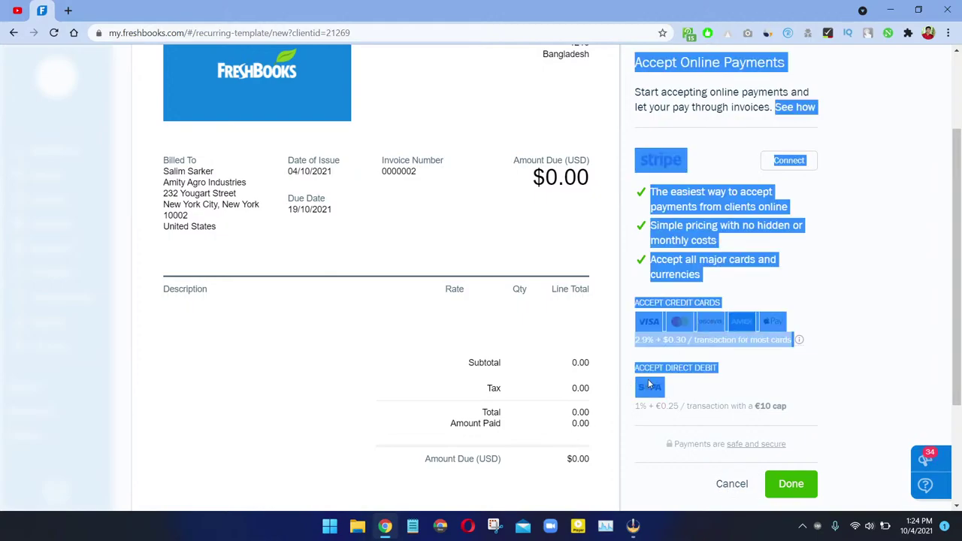
left_click(717, 384)
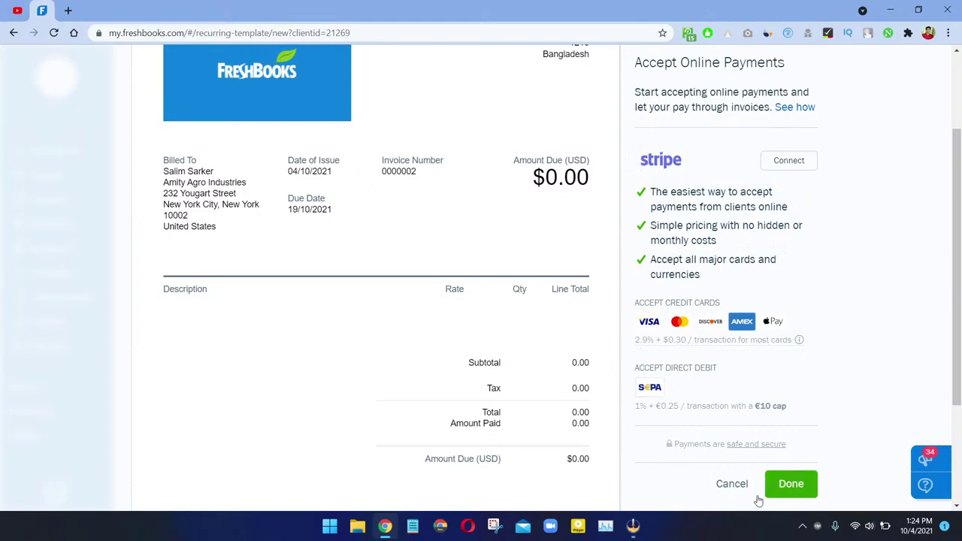
left_click(725, 479)
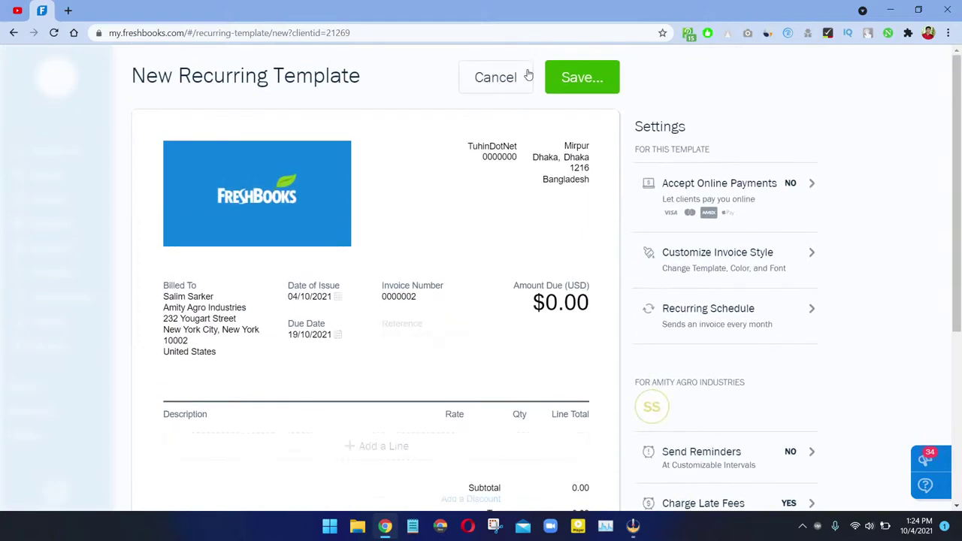
Step: Check the template's date of issue, then discard the unsaved recurring template
left_click_drag(144, 91, 381, 93)
scroll(422, 153, "down", 4)
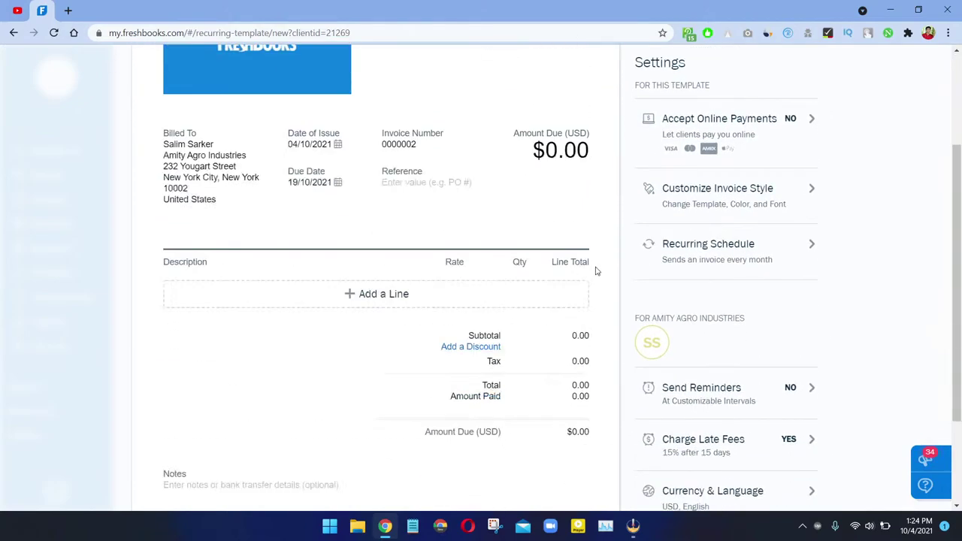
scroll(379, 312, "up", 2)
scroll(379, 312, "up", 2)
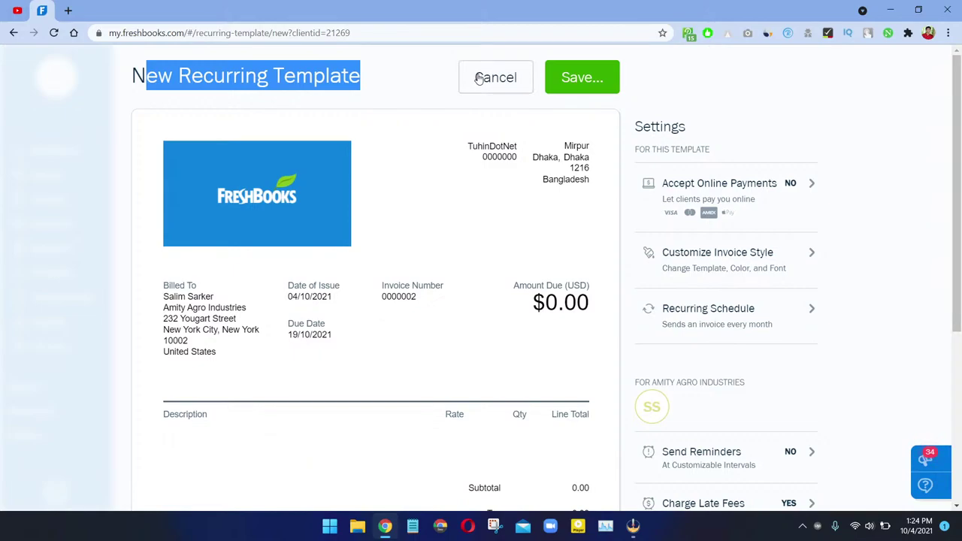
left_click(337, 300)
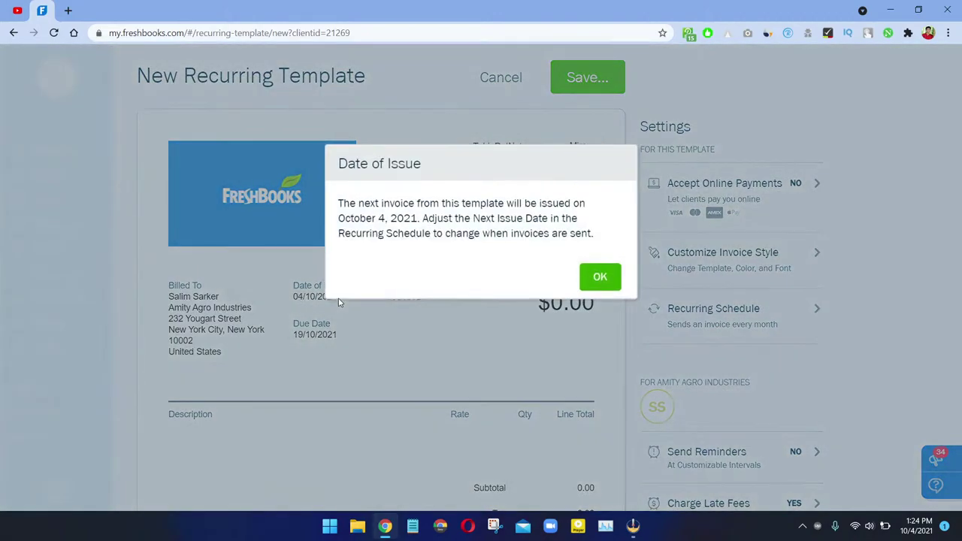
left_click(600, 277)
left_click(501, 79)
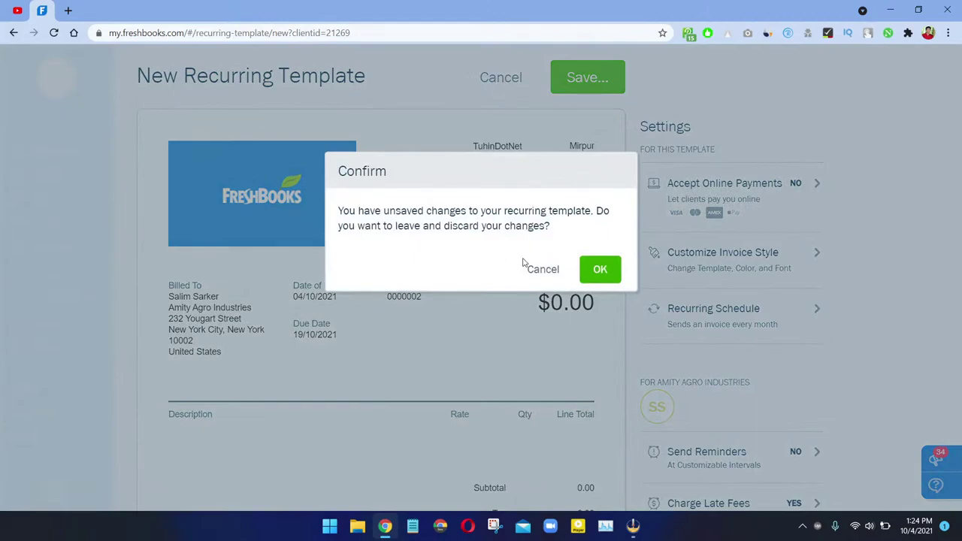
left_click(603, 270)
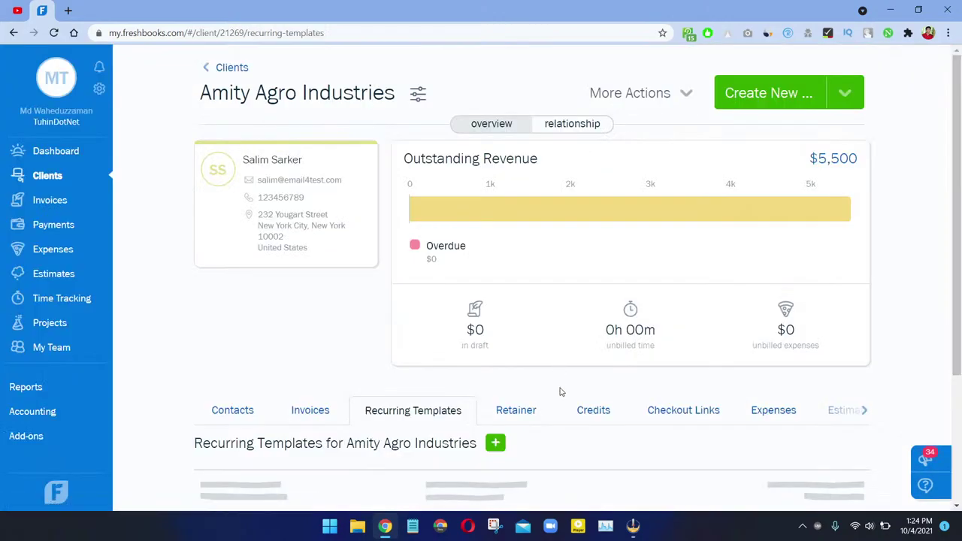
Step: Switch to the Retainers tab and start a new retainer for Amity Agro Industries
left_click(535, 411)
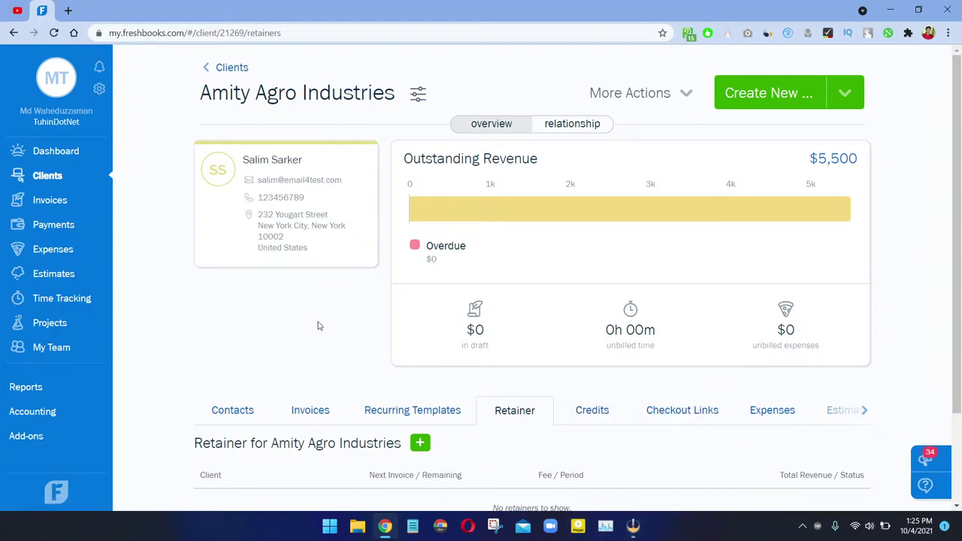
left_click(633, 526)
left_click(635, 532)
scroll(519, 410, "down", 2)
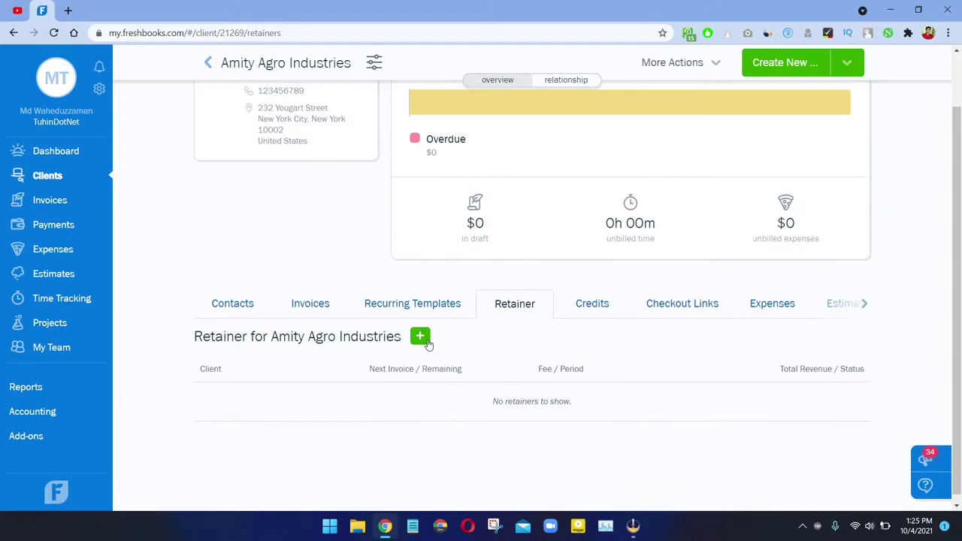
left_click(421, 342)
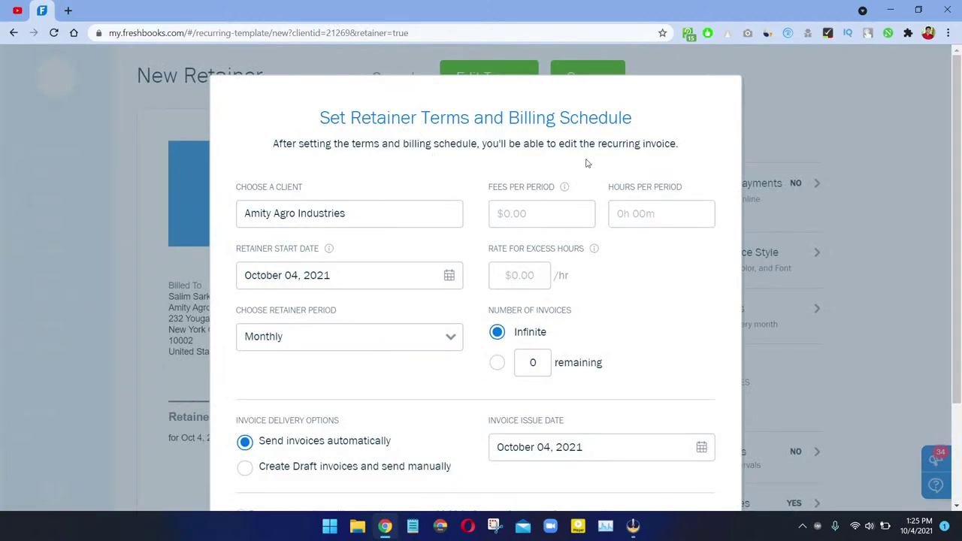
Step: Keep Monthly as the retainer billing period
scroll(588, 159, "down", 3)
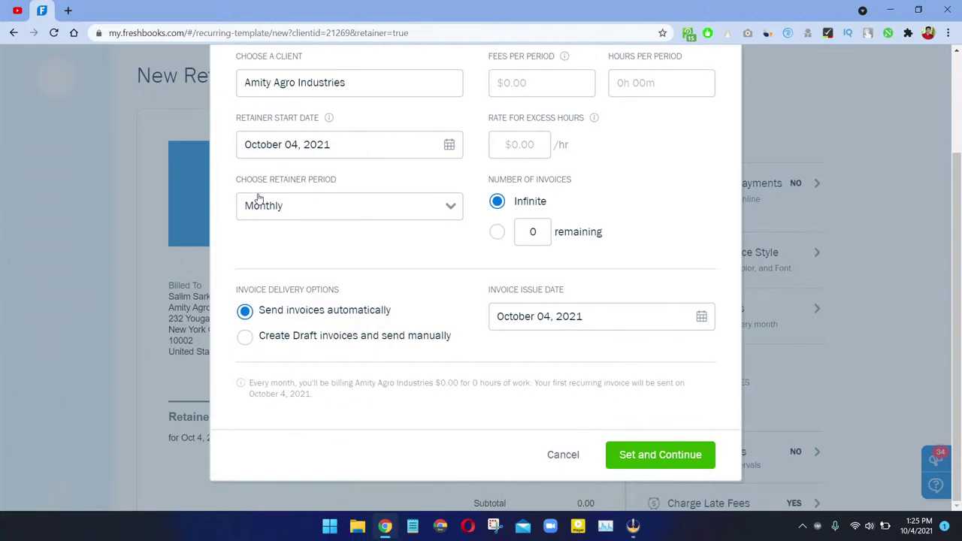
scroll(256, 226, "up", 3)
left_click(531, 204)
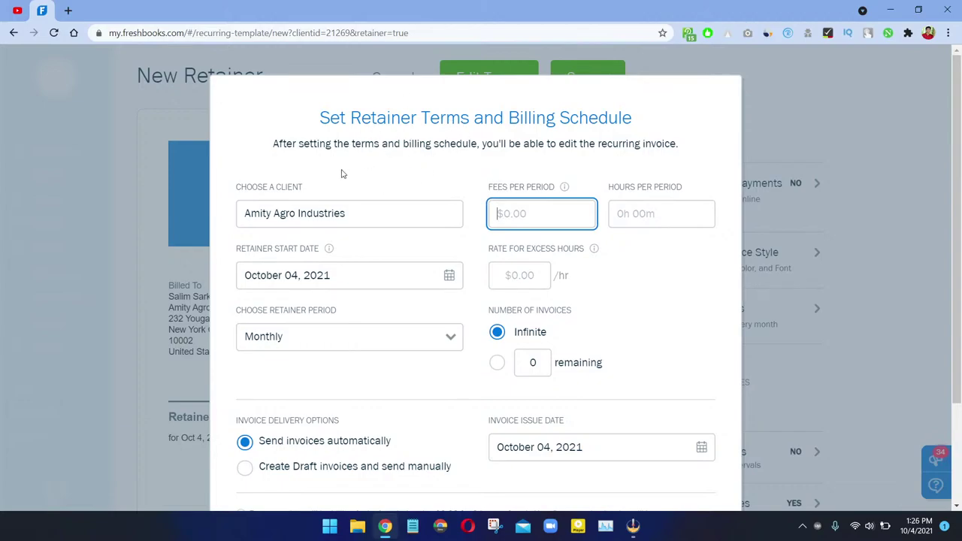
left_click(296, 343)
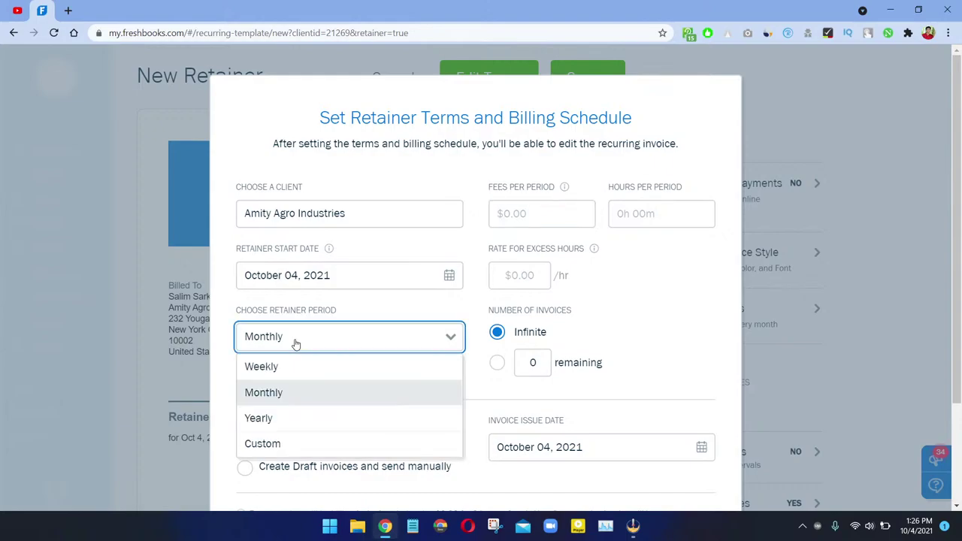
left_click(299, 342)
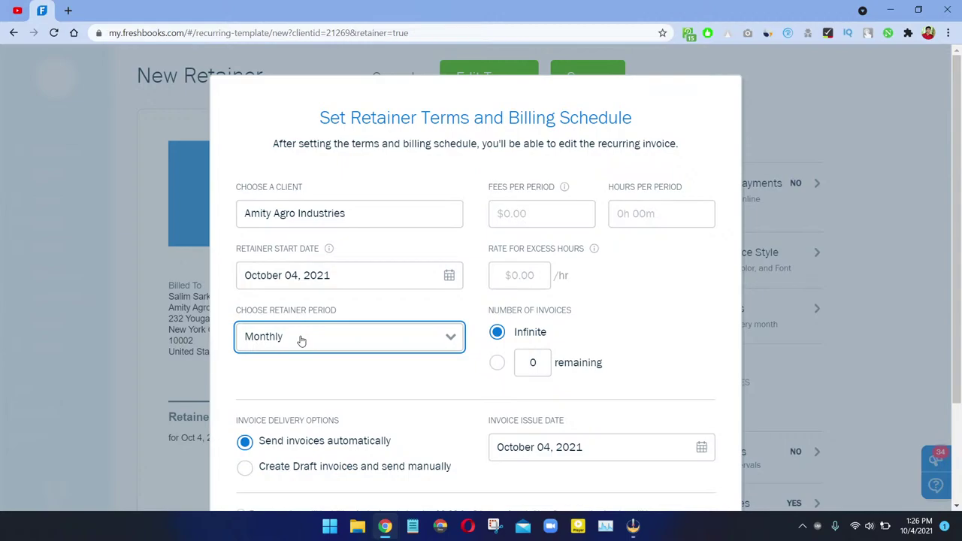
Step: Enter a $100 fee, 10 hours per period, and a $50.00/hr excess-hour rate
left_click(637, 213)
left_click(567, 215)
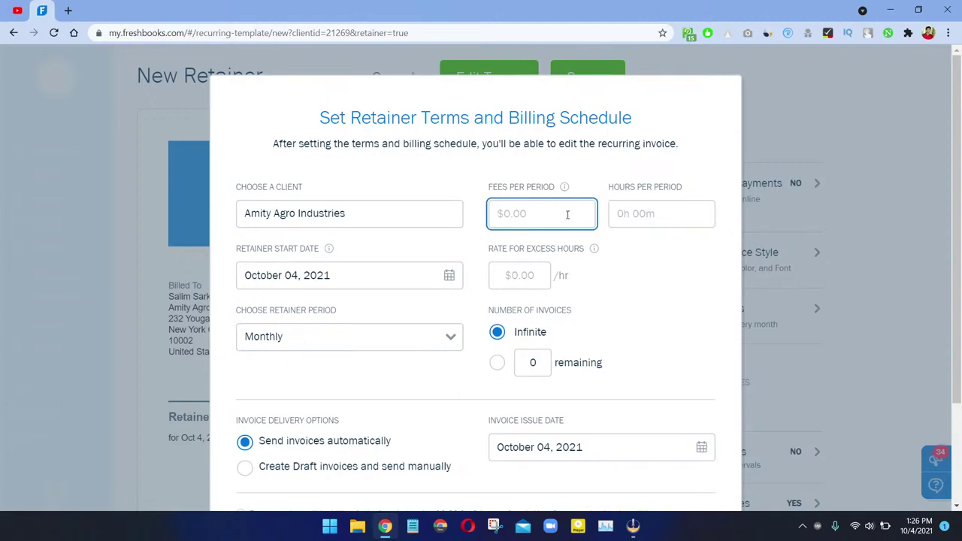
type("100")
key("Tab")
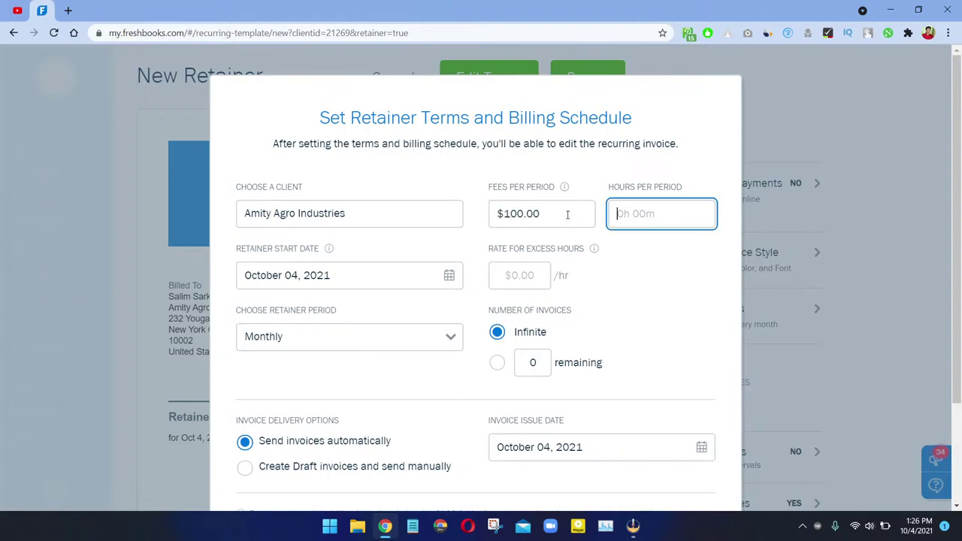
type("10")
key("Tab")
type("10")
key("ctrl+a")
type("50")
key("Tab")
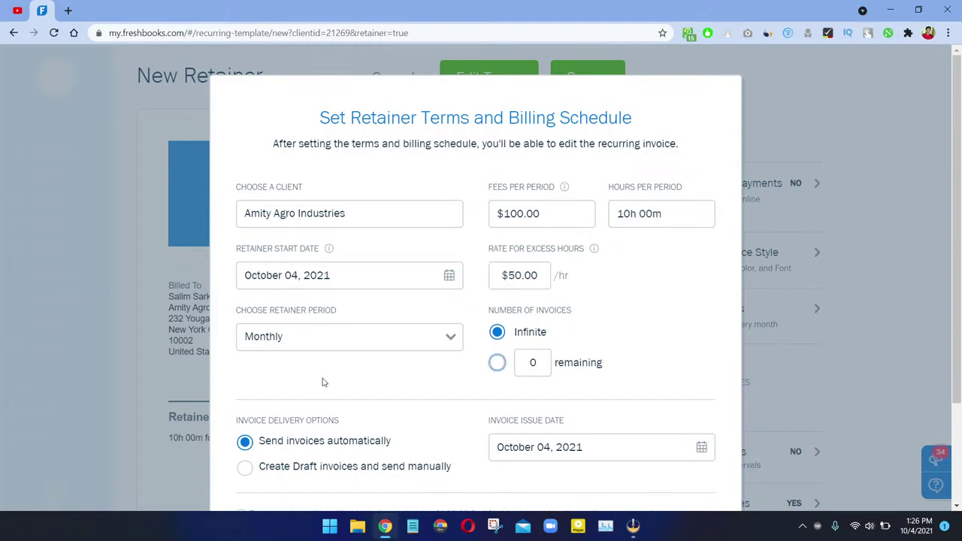
Step: Reconfirm Monthly and advance the invoice issue-date calendar to November 2021
left_click(359, 347)
left_click(301, 394)
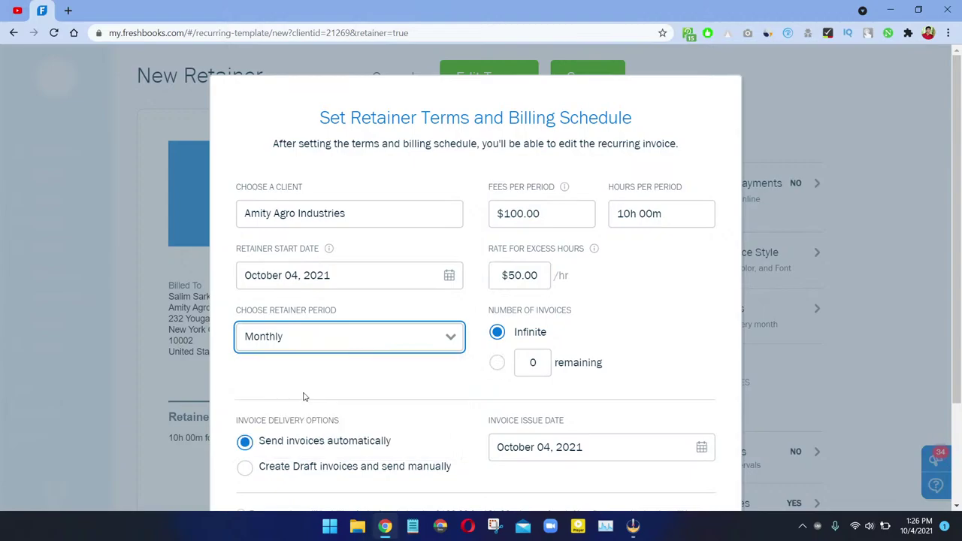
left_click_drag(257, 310, 343, 311)
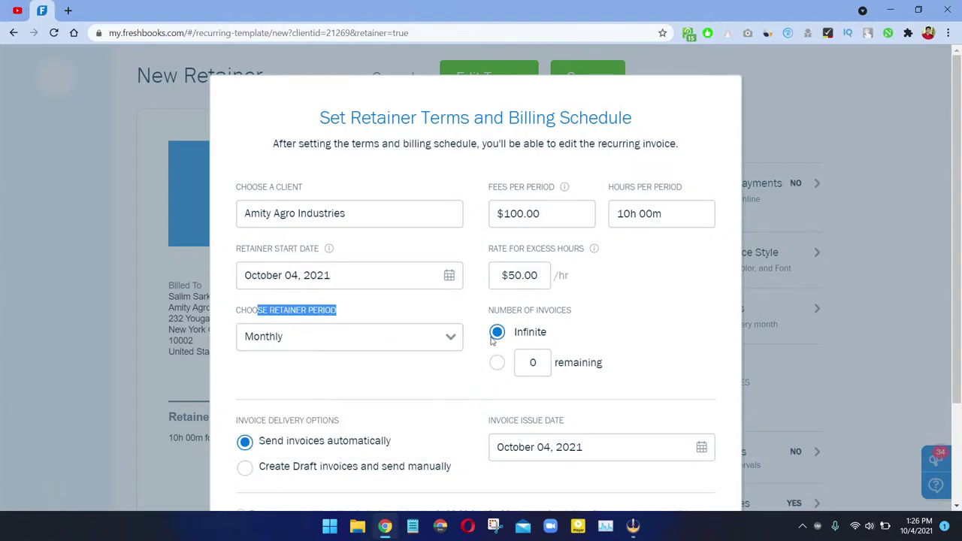
left_click(543, 302)
scroll(522, 348, "down", 3)
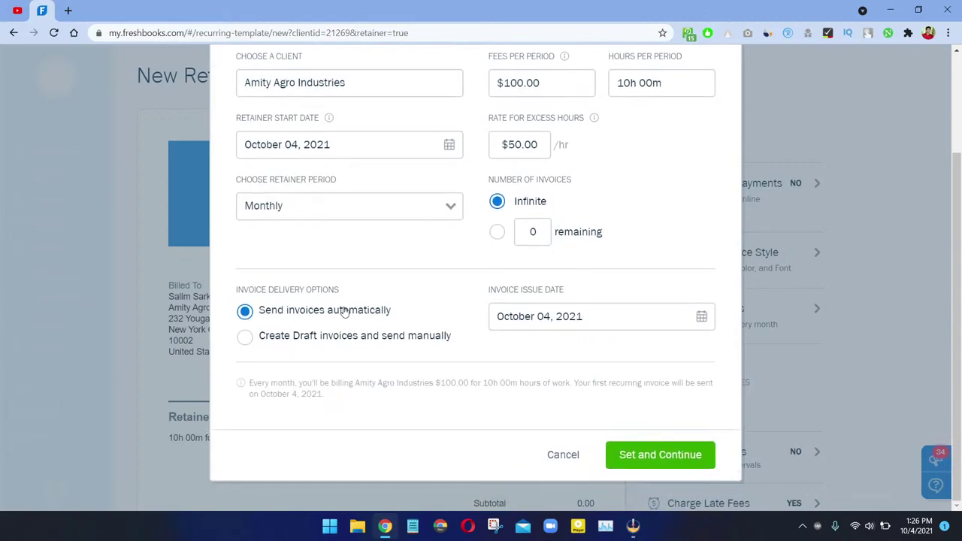
left_click(553, 322)
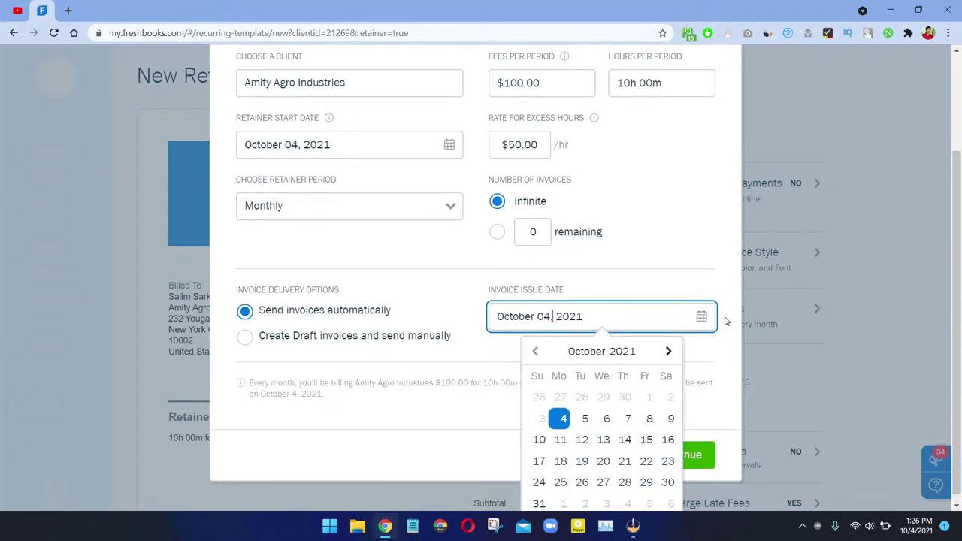
left_click(668, 351)
Step: Issue the first retainer invoice on November 1, 2021, apply the terms, and start saving
left_click(563, 396)
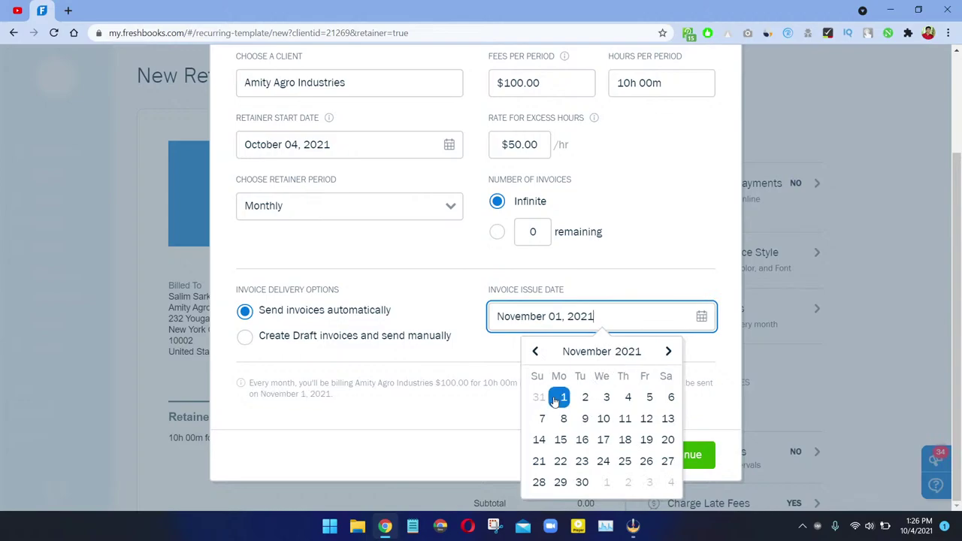
left_click(660, 454)
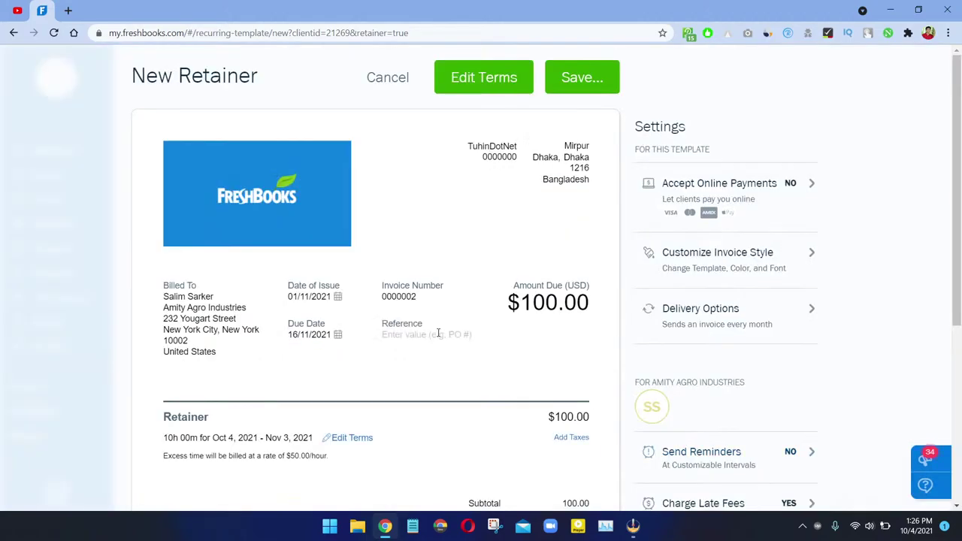
scroll(251, 440, "down", 3)
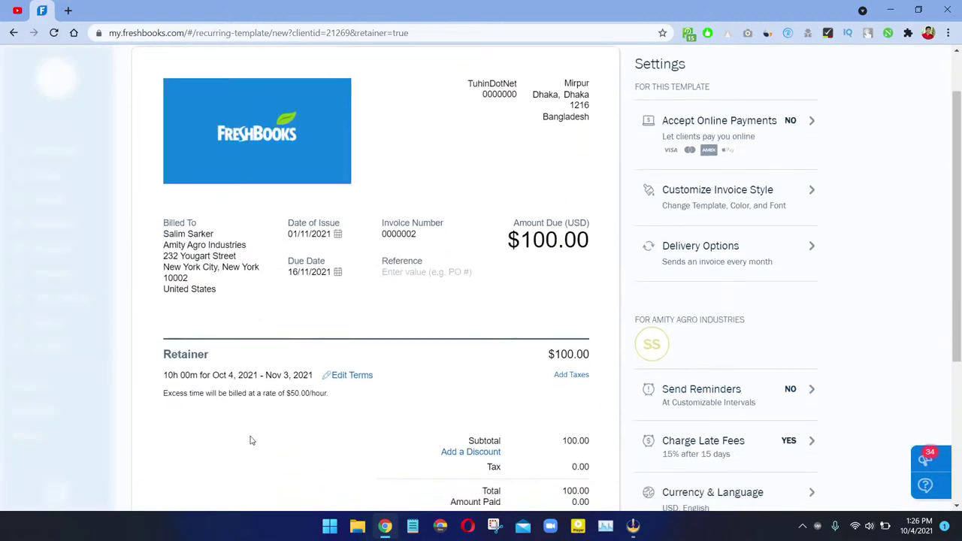
scroll(238, 451, "up", 3)
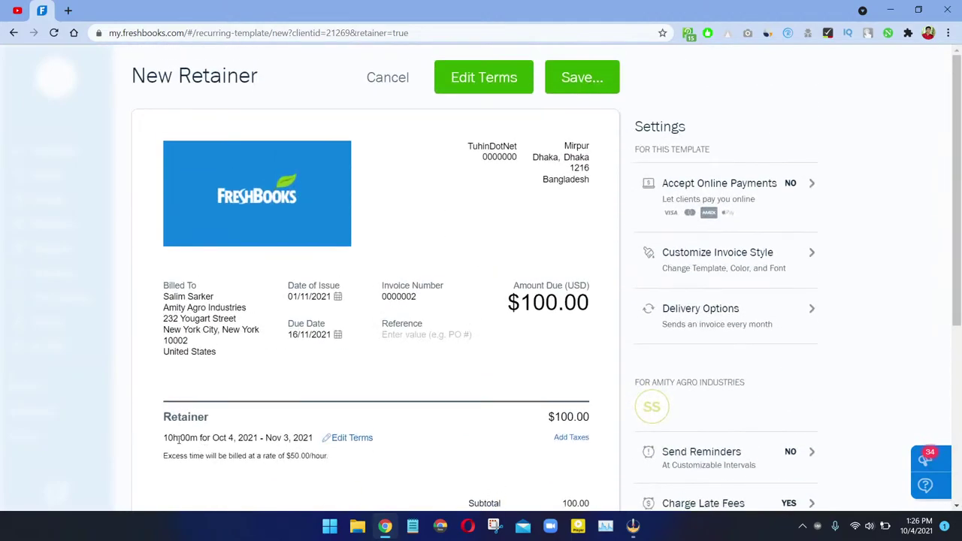
left_click_drag(166, 437, 376, 439)
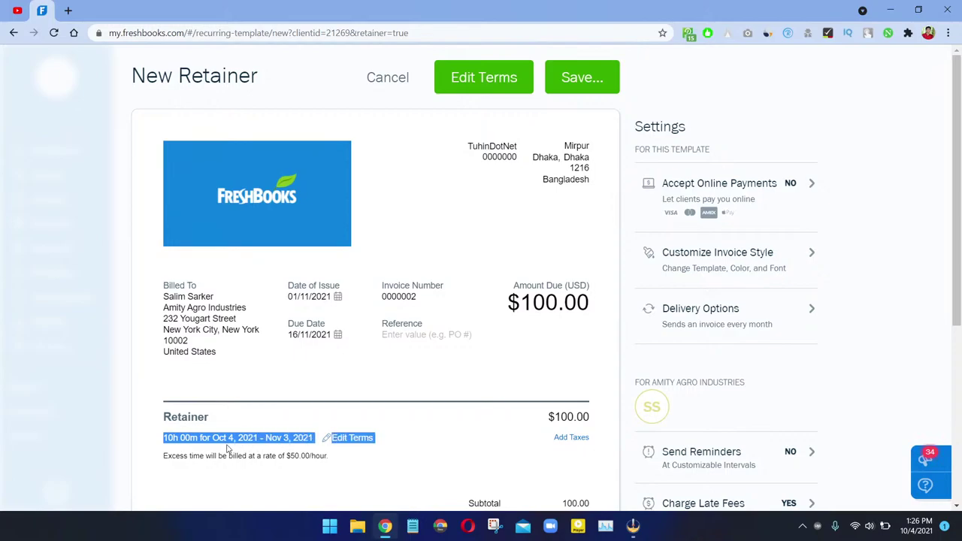
left_click_drag(225, 448, 317, 442)
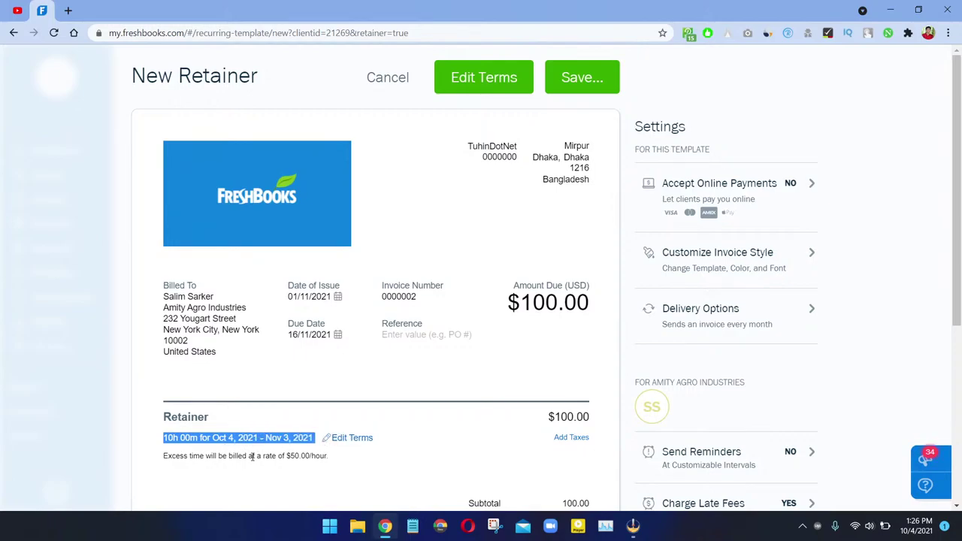
scroll(263, 457, "down", 2)
scroll(320, 378, "up", 3)
scroll(318, 406, "down", 1)
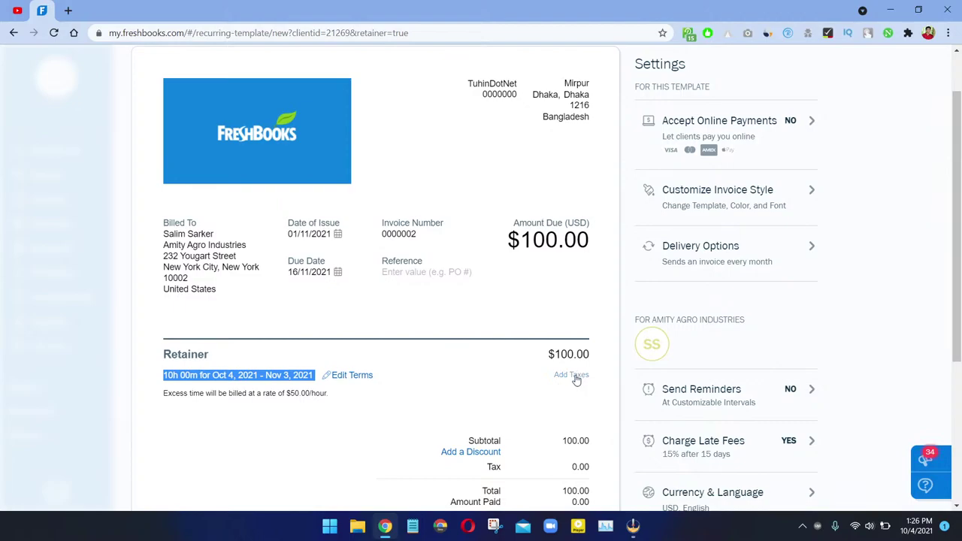
scroll(569, 389, "down", 3)
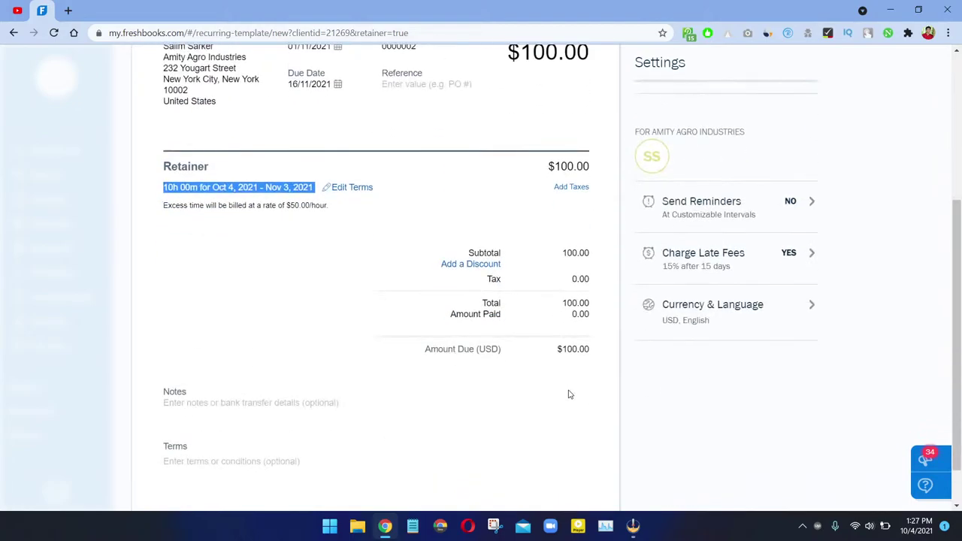
scroll(556, 396, "up", 4)
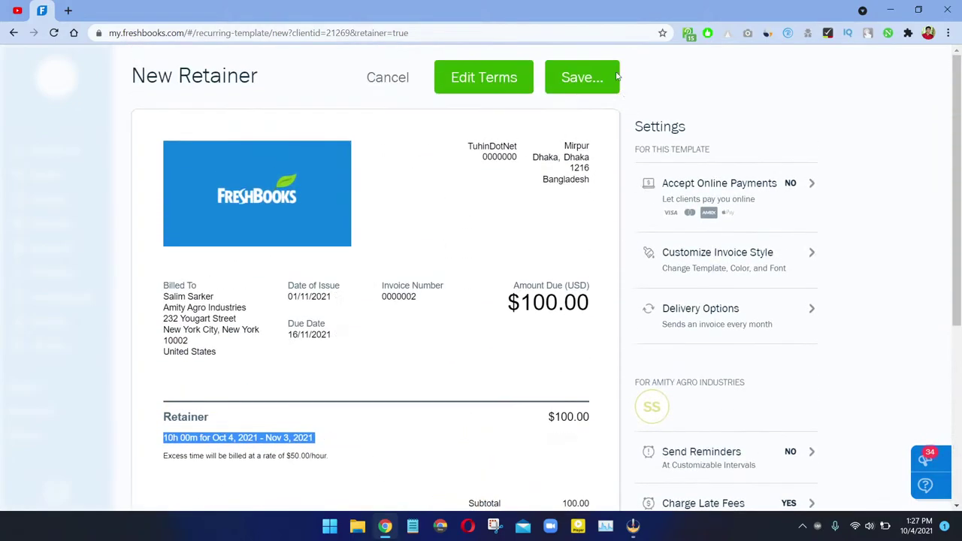
left_click(581, 77)
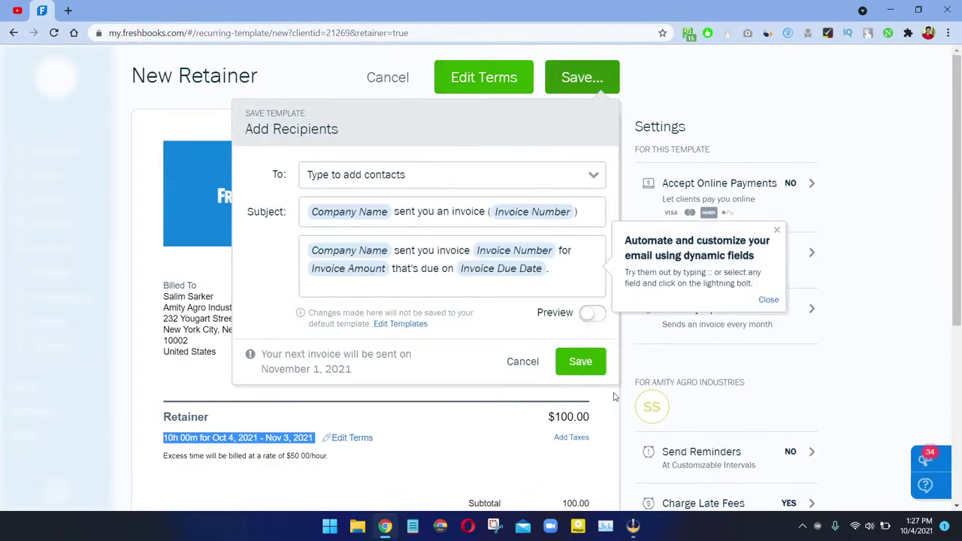
Step: Save the retainer with its recipient and go to the Invoices overview page
left_click(586, 362)
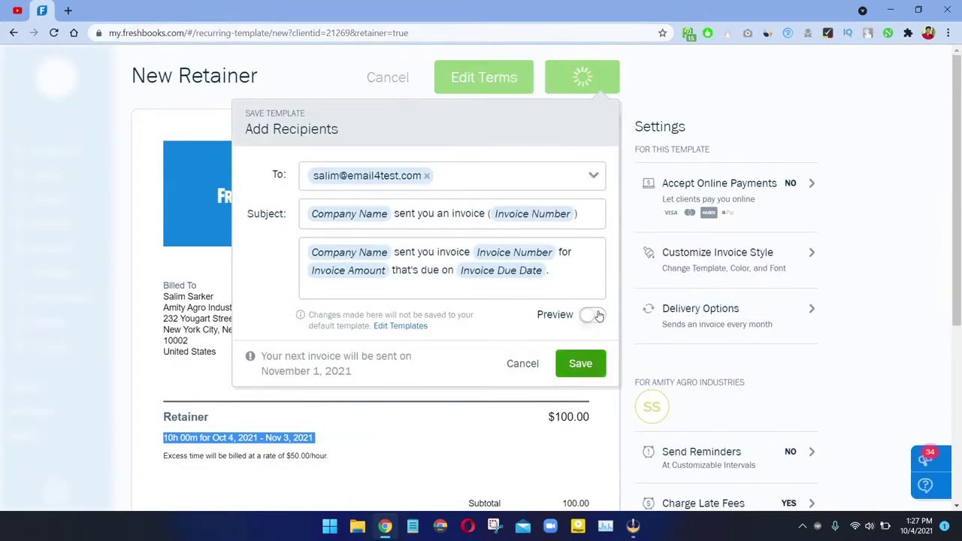
left_click(424, 225)
left_click(443, 263)
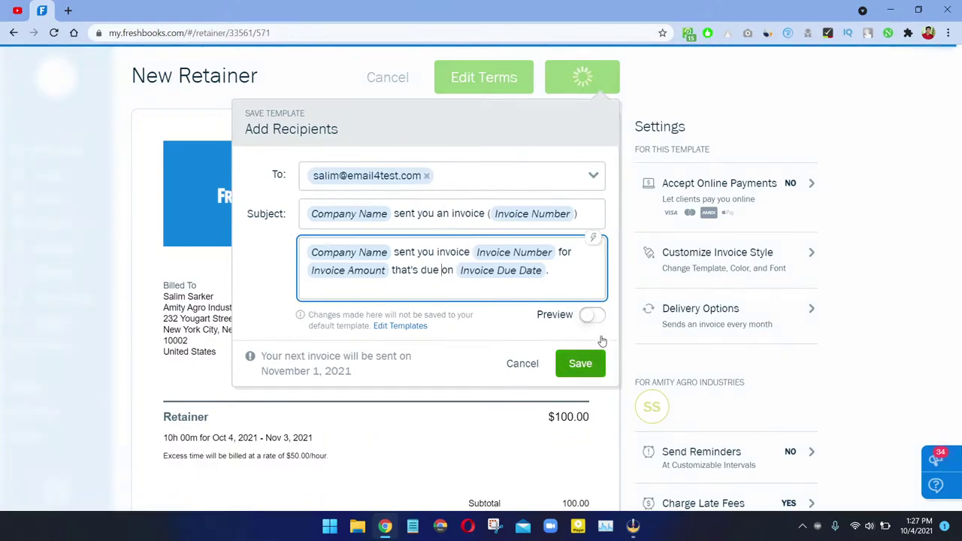
scroll(399, 368, "down", 3)
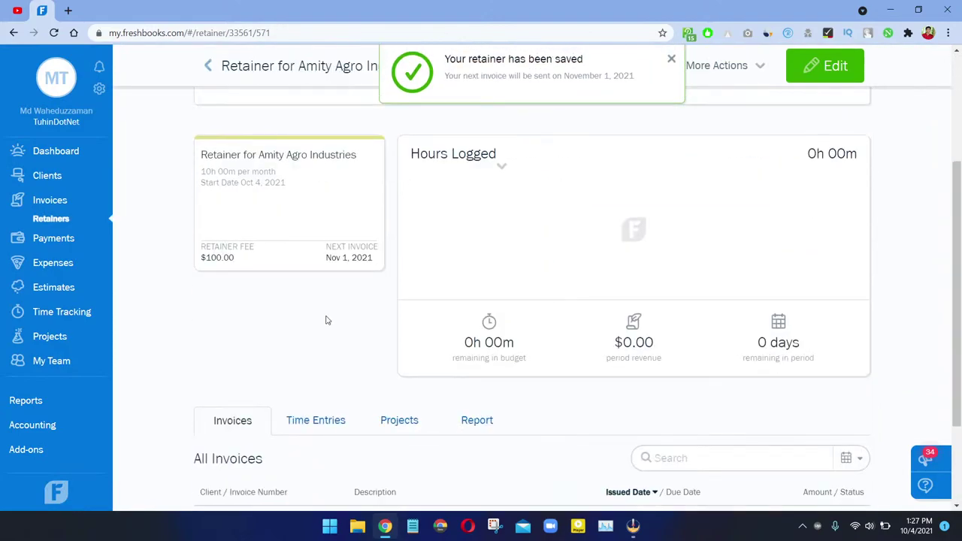
scroll(361, 316, "down", 2)
scroll(275, 308, "up", 2)
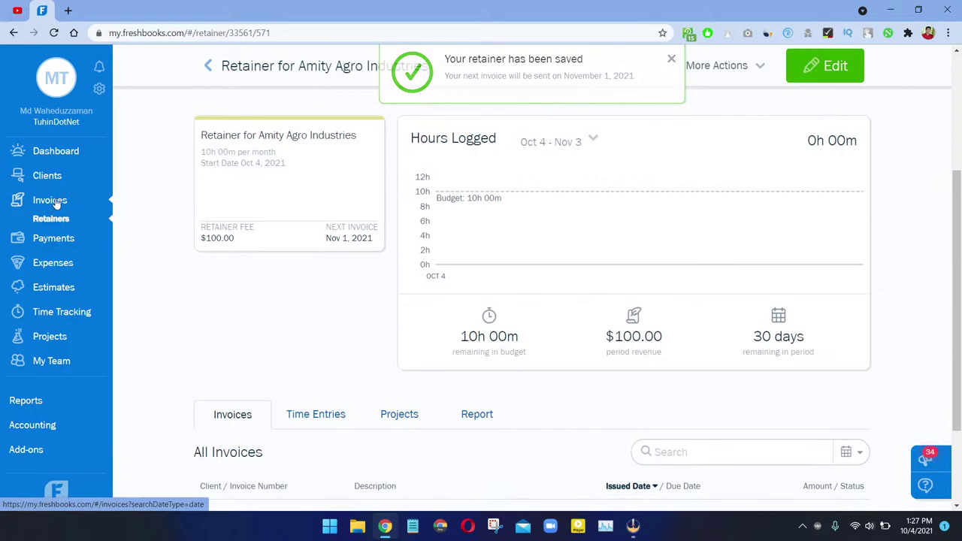
left_click(56, 202)
left_click(60, 201)
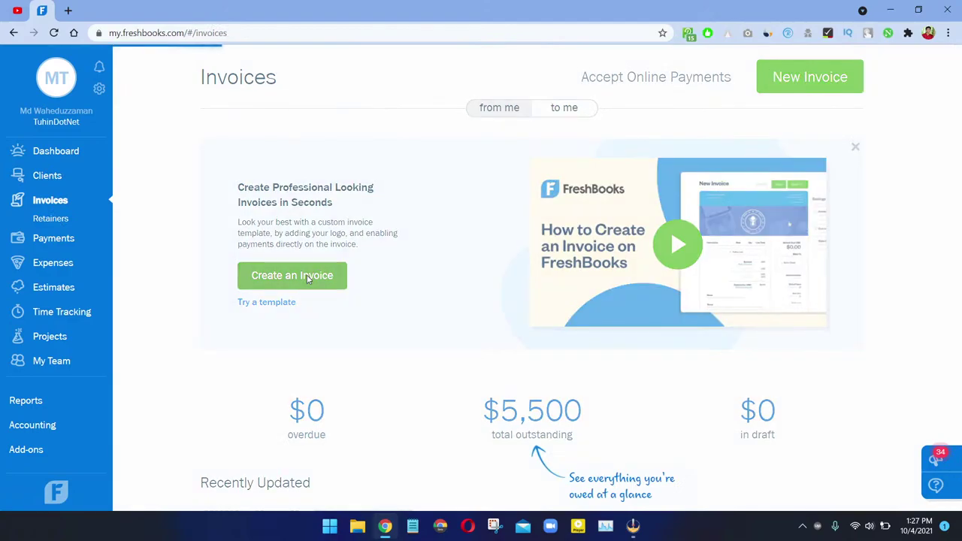
Step: Discard a blank invoice and restart from Try a template to show Customize Invoice Style
left_click(274, 277)
scroll(360, 279, "down", 4)
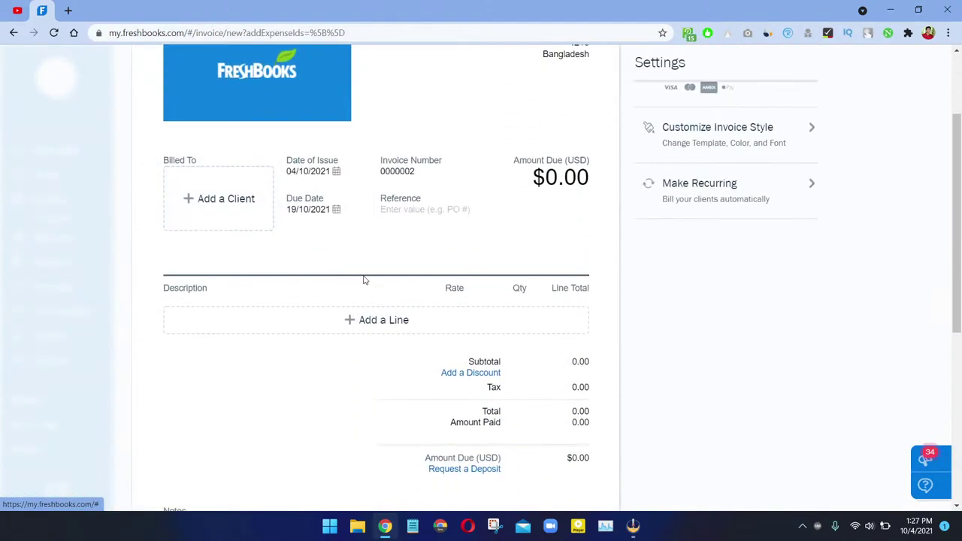
scroll(546, 335, "up", 3)
scroll(539, 333, "up", 1)
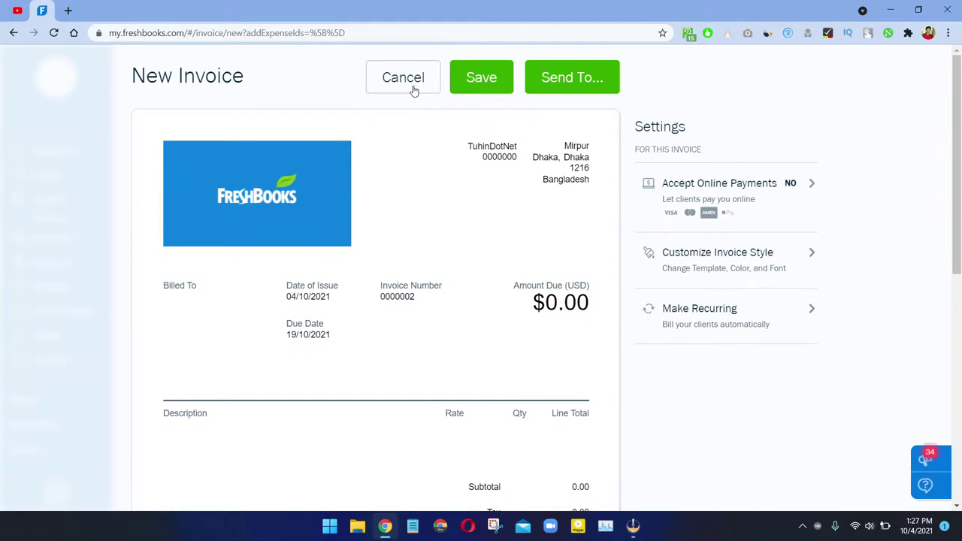
left_click(414, 90)
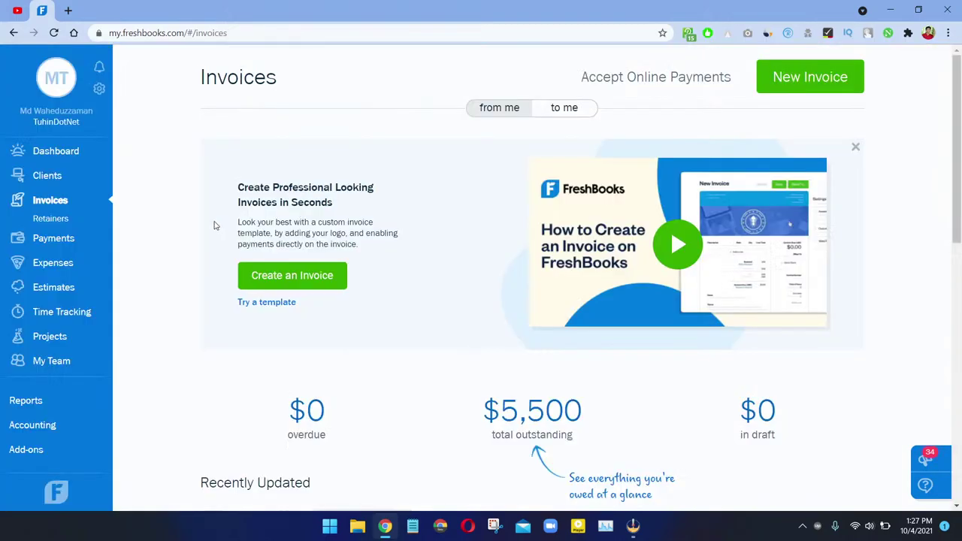
left_click(266, 303)
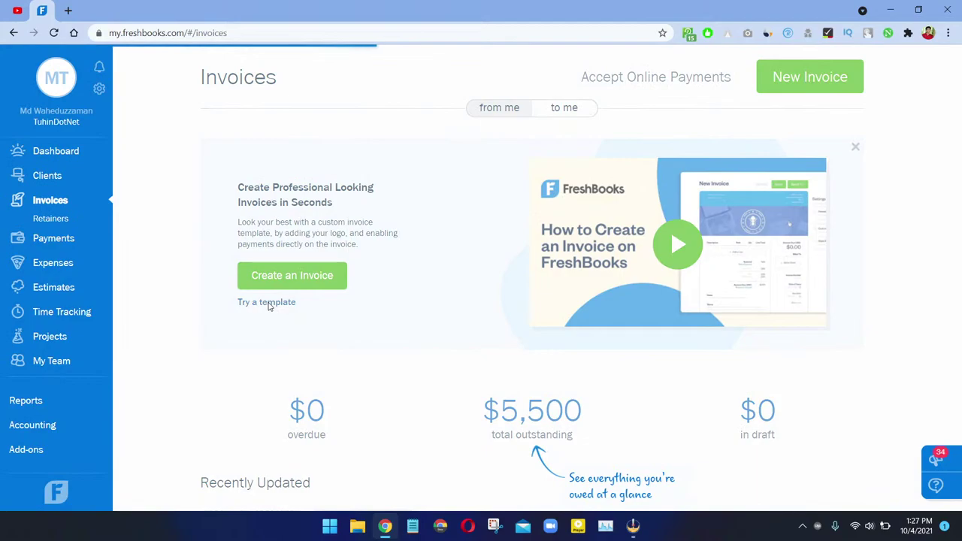
scroll(370, 279, "down", 2)
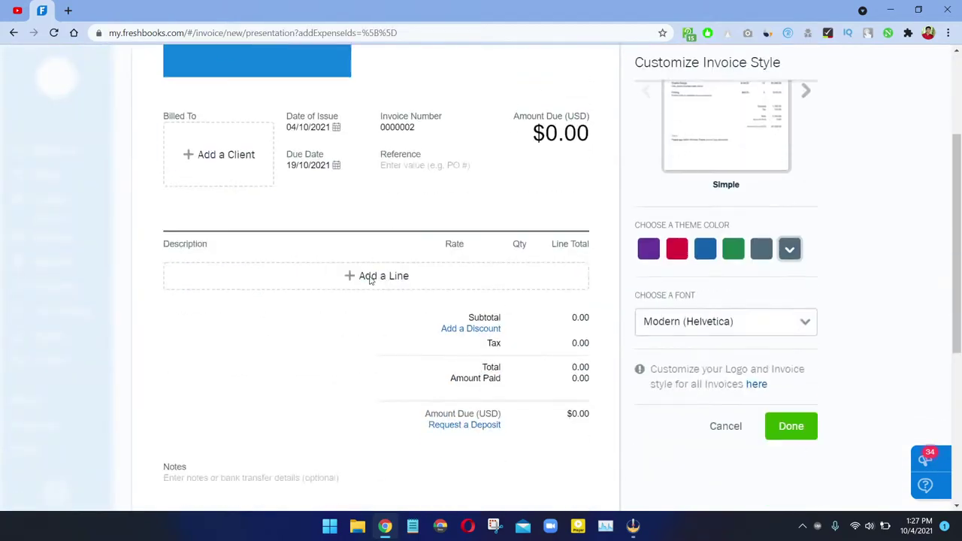
scroll(365, 279, "up", 3)
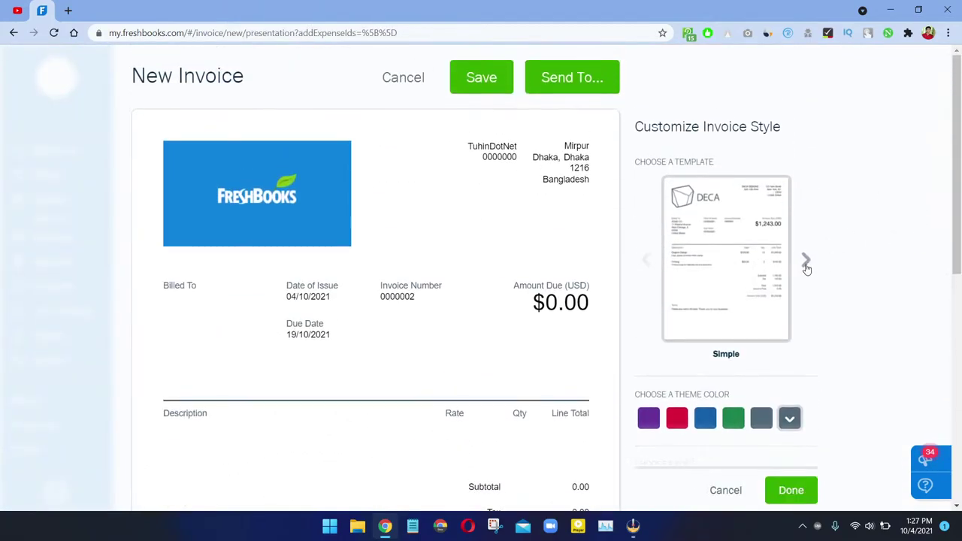
Step: Preview the templates with the arrows and settle on the Modern template
left_click(805, 263)
left_click(806, 262)
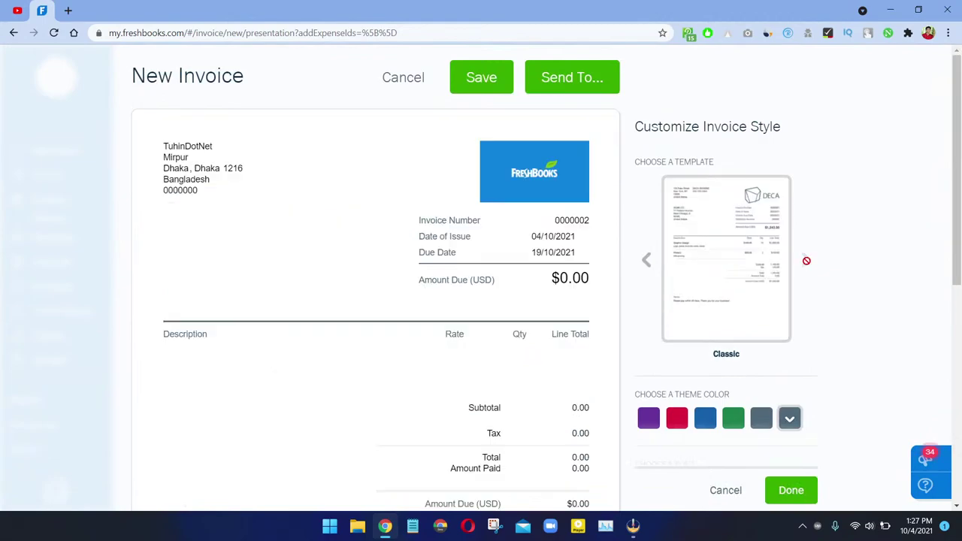
left_click(645, 259)
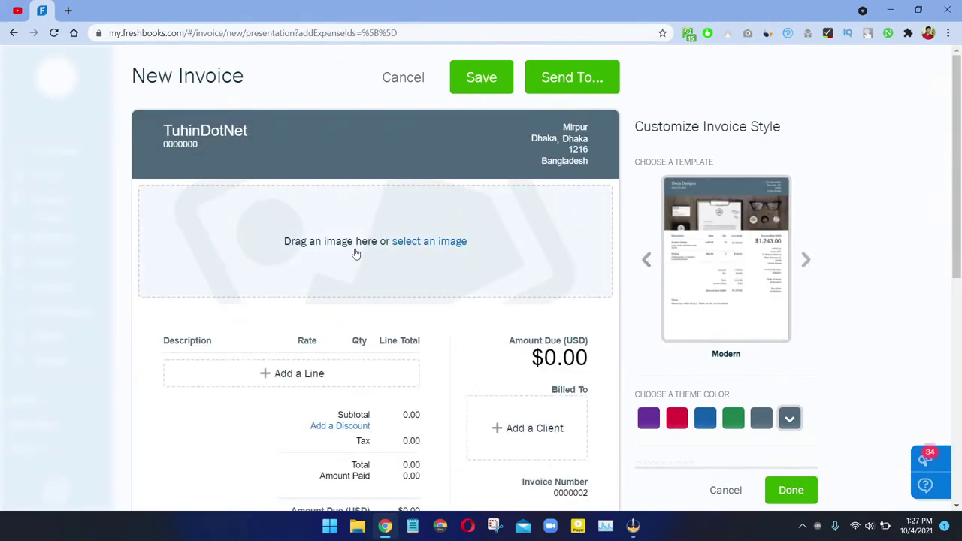
Step: Upload the freshbooks image and reposition it fully within the header banner
left_click(431, 242)
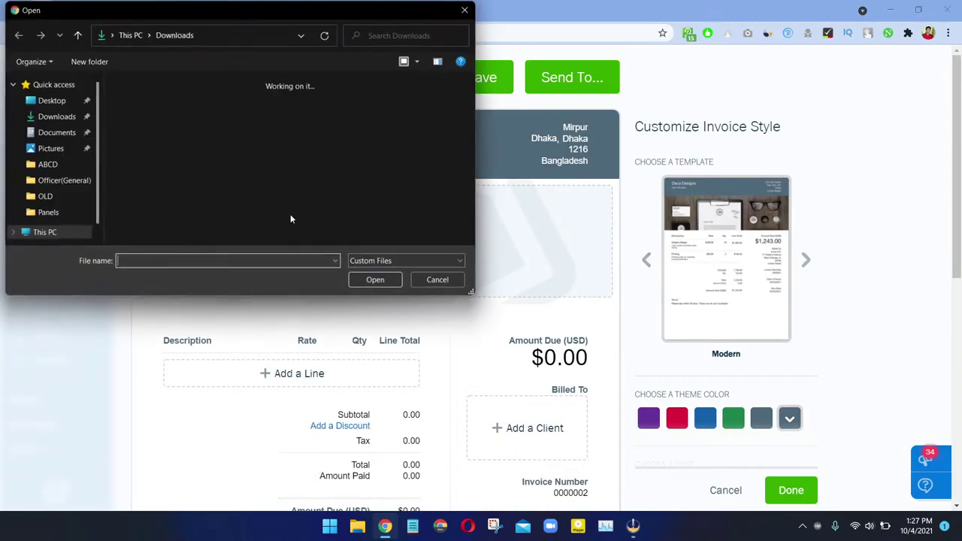
left_click(160, 135)
double_click(160, 134)
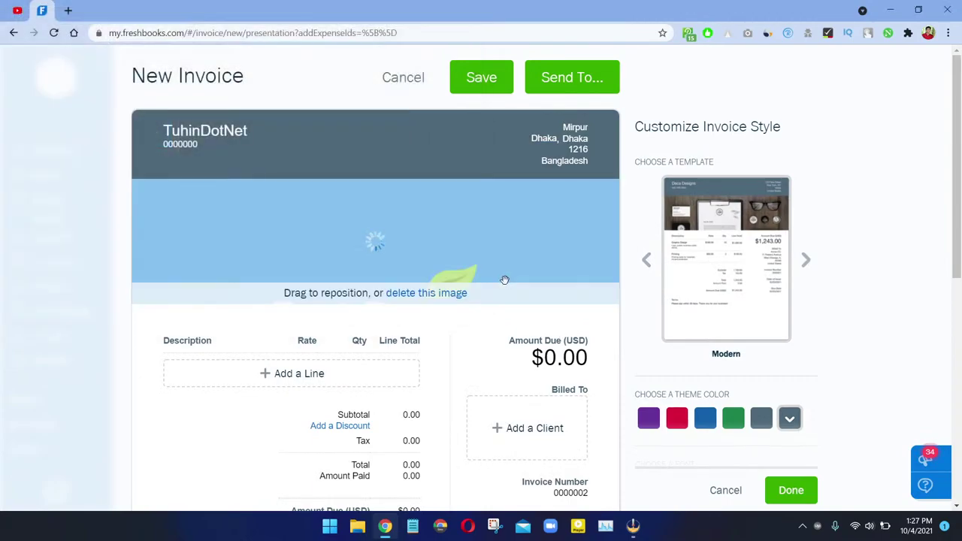
left_click_drag(308, 294, 381, 256)
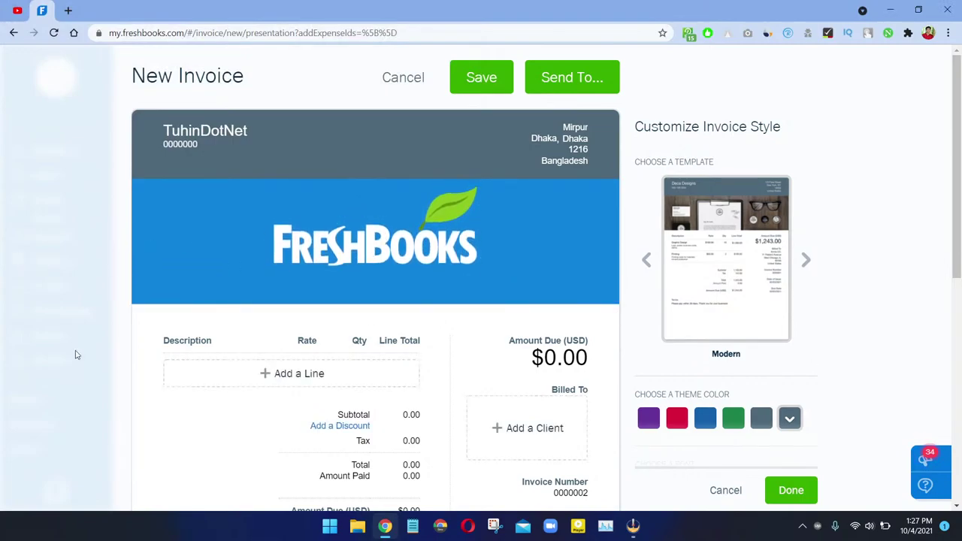
scroll(70, 361, "down", 2)
scroll(84, 347, "up", 2)
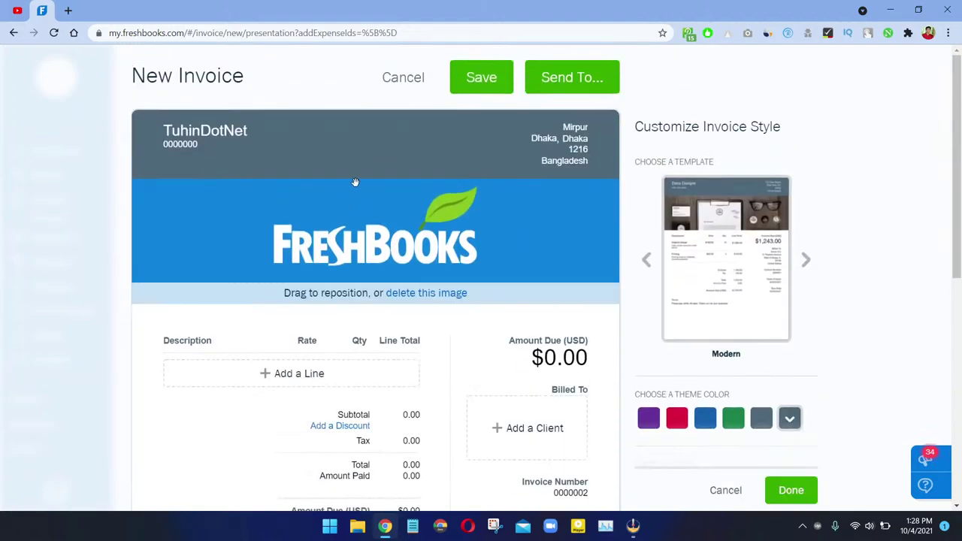
scroll(493, 171, "down", 2)
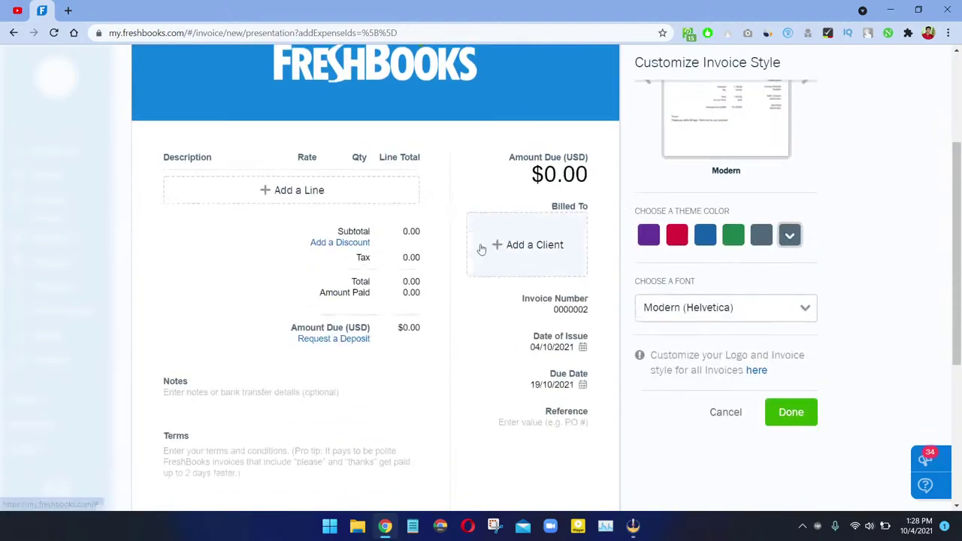
Step: Bill the invoice to the existing client Amity Agro Industries
left_click(538, 246)
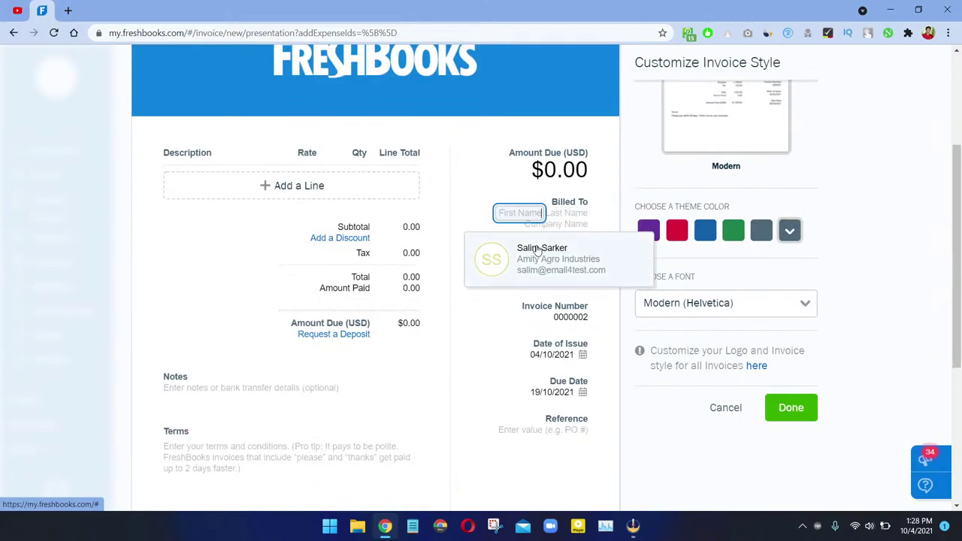
left_click(521, 263)
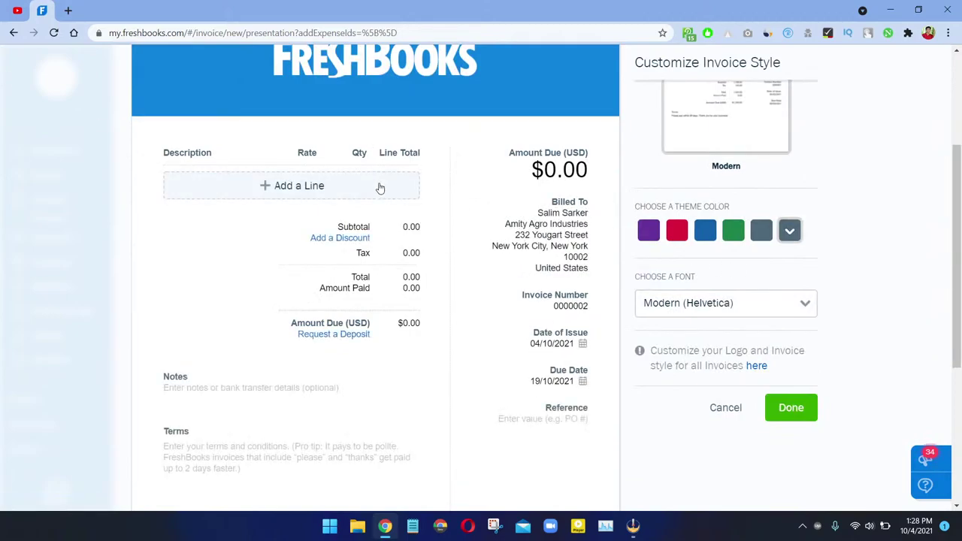
left_click(565, 216)
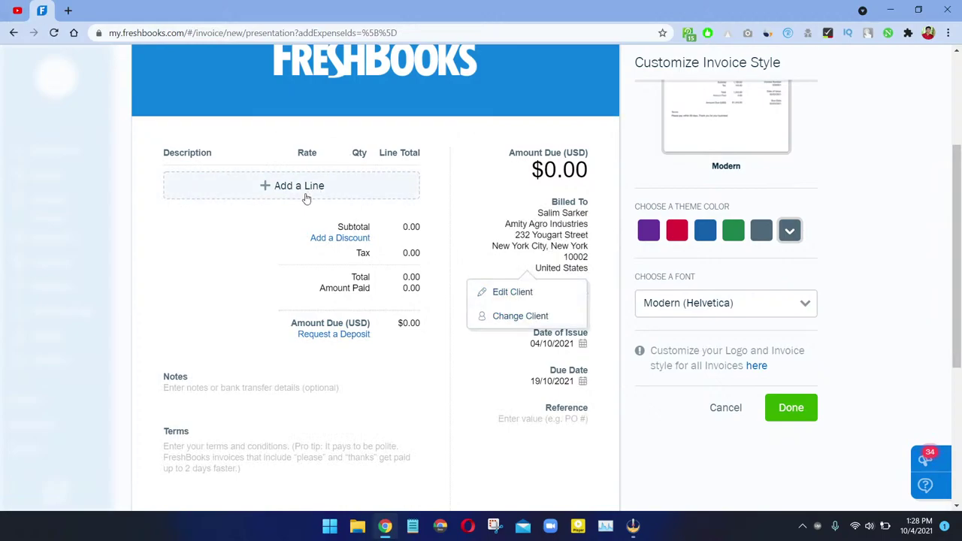
Step: Add the saved Web Design line ($5,500.00 with 10% Govt Tax) and make the theme blue
left_click(276, 194)
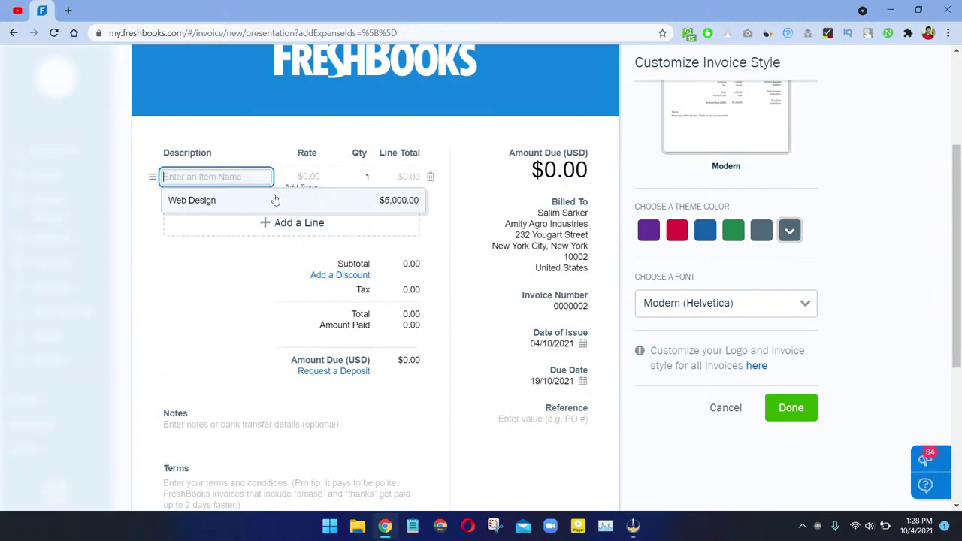
left_click(193, 204)
scroll(385, 175, "down", 3)
scroll(413, 181, "up", 6)
scroll(289, 347, "down", 3)
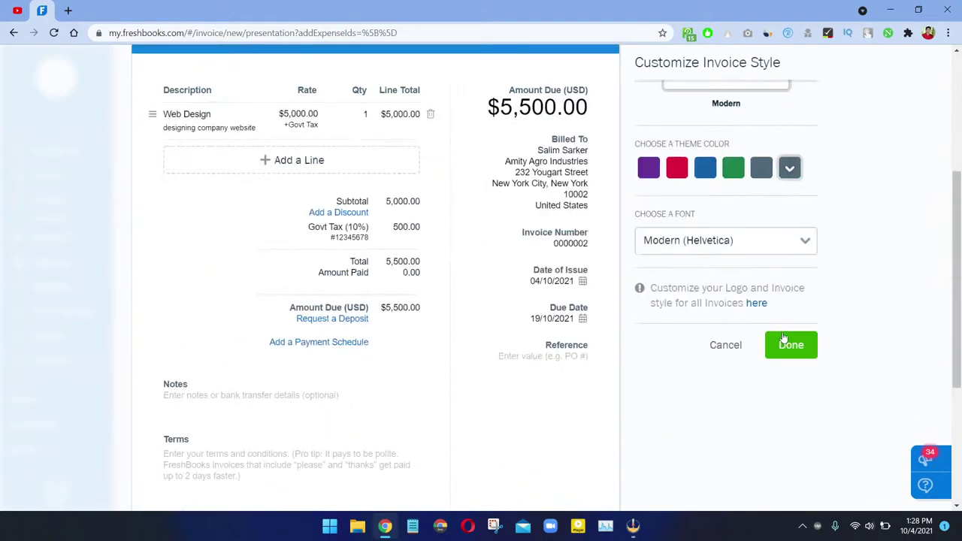
left_click(704, 166)
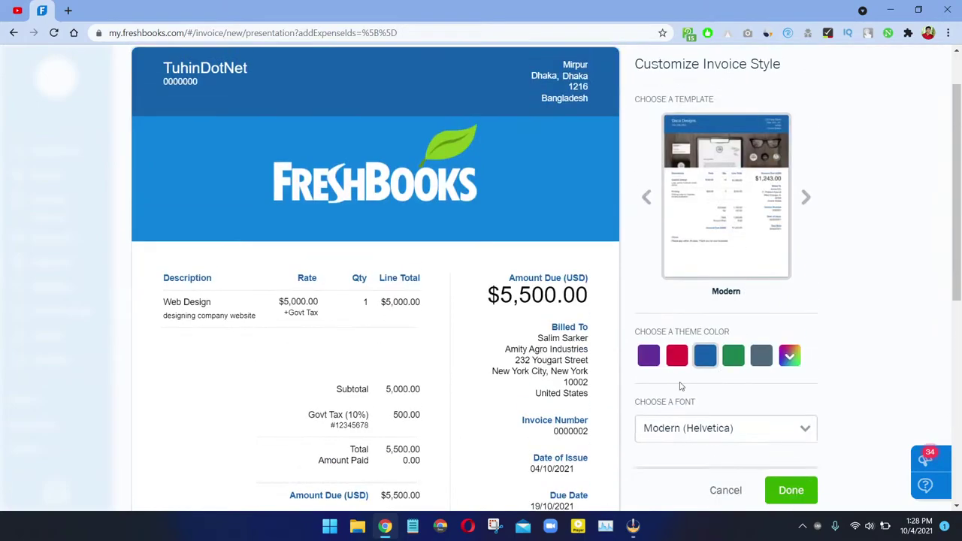
scroll(819, 263, "down", 3)
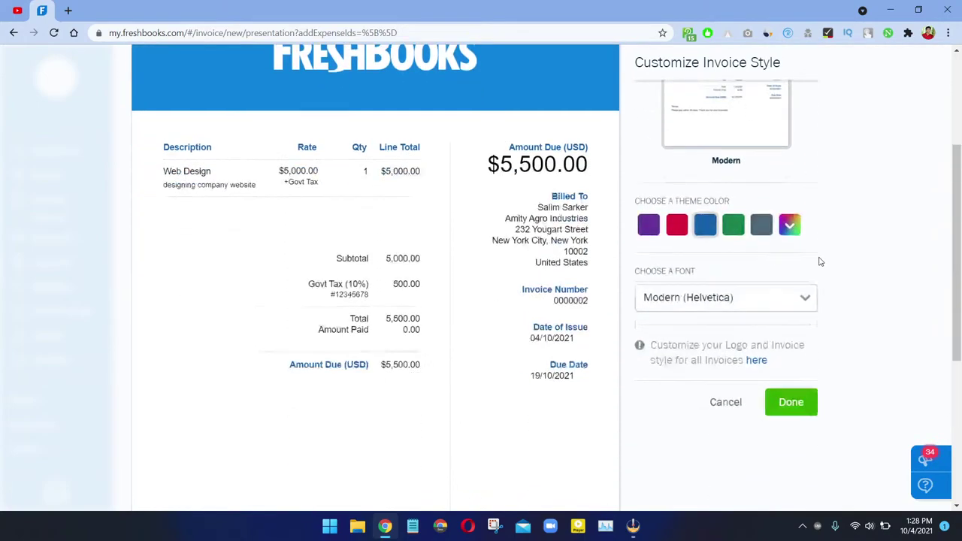
Step: Finish the invoice style, then close the Send To options without attaching a PDF
left_click(785, 352)
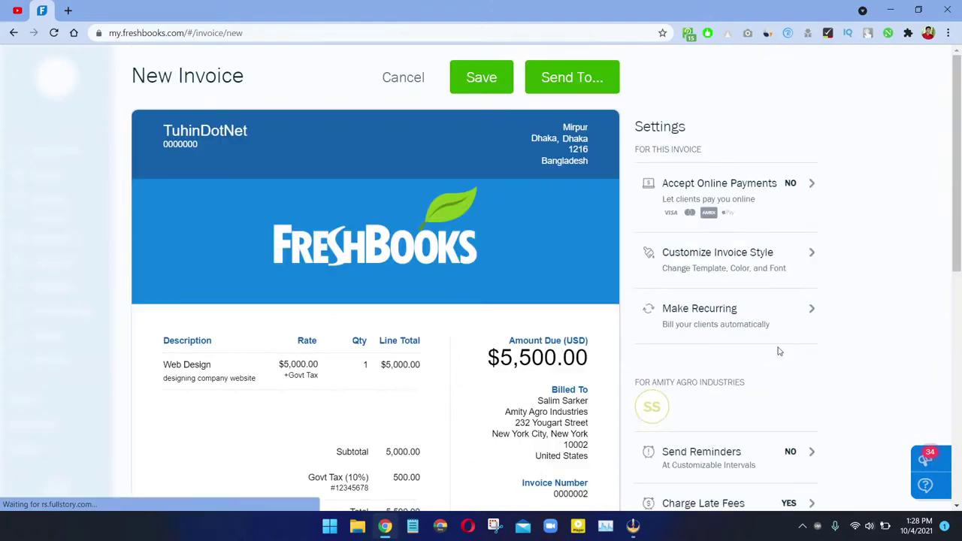
scroll(799, 288, "down", 6)
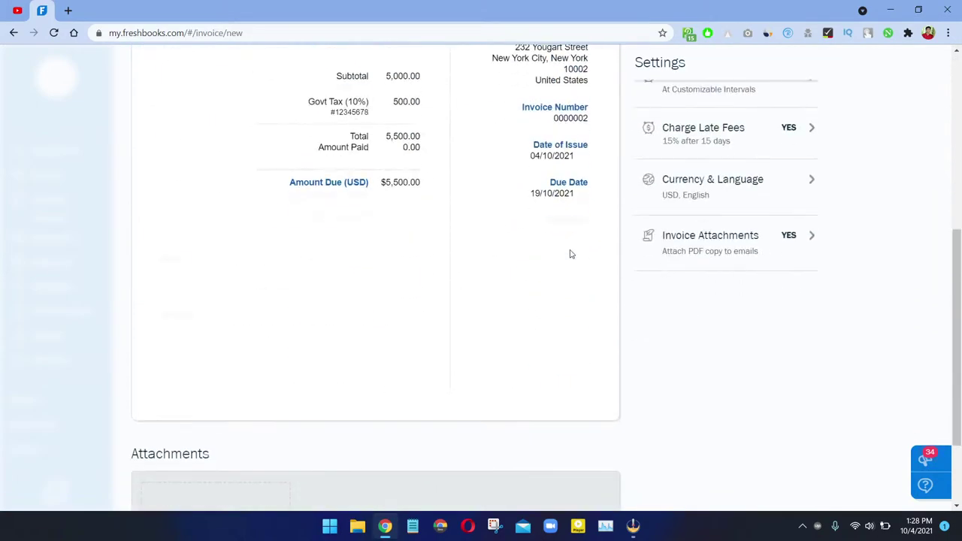
scroll(569, 253, "up", 6)
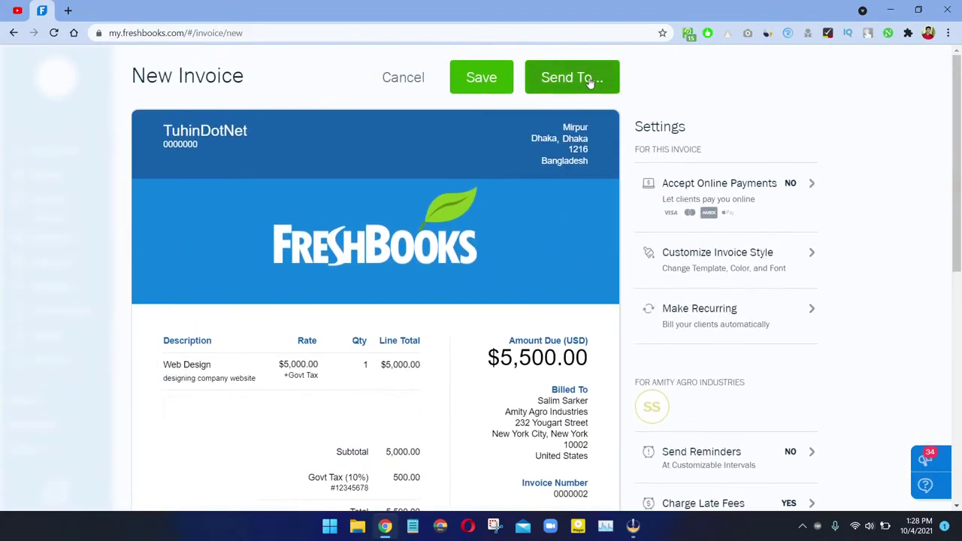
left_click(586, 81)
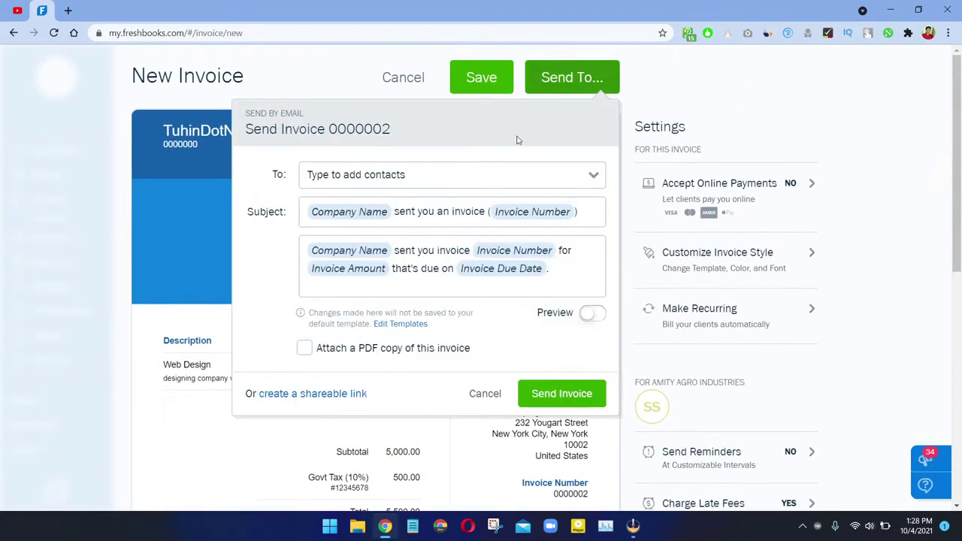
left_click(368, 352)
left_click(368, 350)
double_click(481, 389)
Step: Save invoice 0000002 and dismiss the saved notice
scroll(534, 200, "down", 2)
scroll(503, 92, "up", 2)
left_click(496, 89)
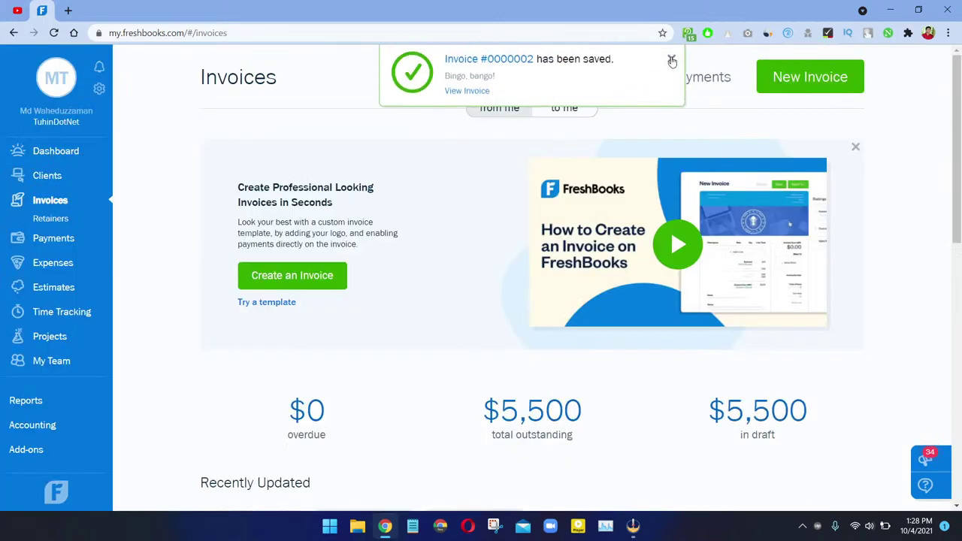
left_click(671, 53)
scroll(146, 218, "down", 1)
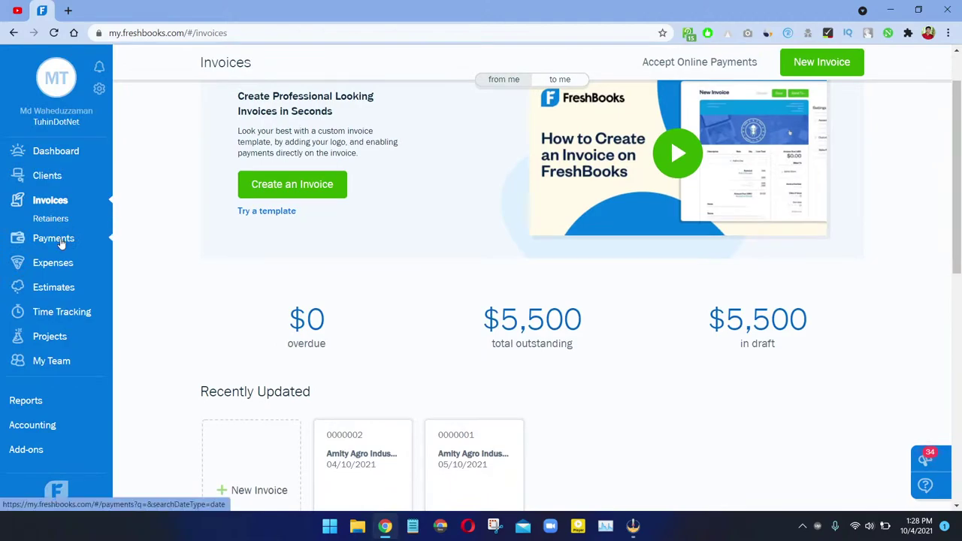
Step: Go to Payments, dismiss the tour, and begin a new invoice payment at its Invoice field
left_click(57, 241)
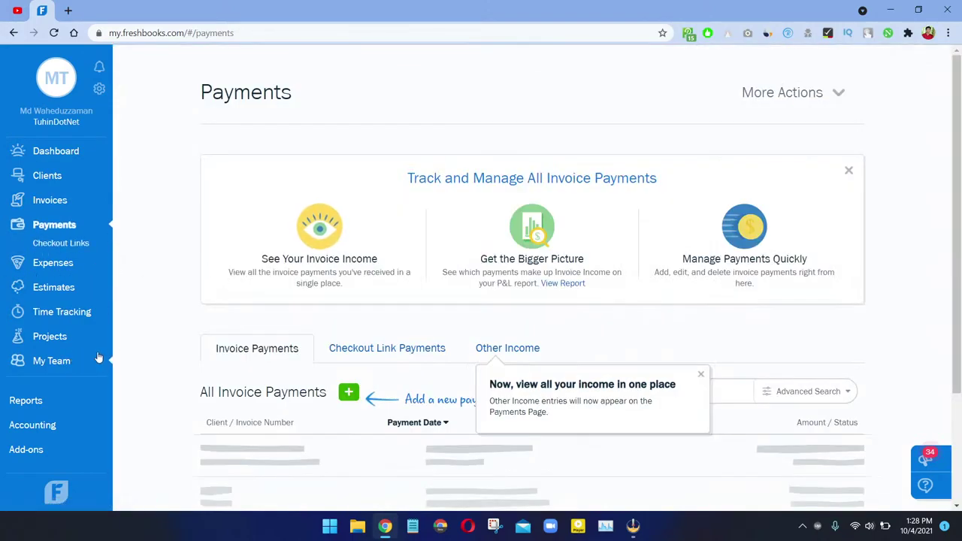
scroll(315, 341, "down", 2)
left_click(704, 230)
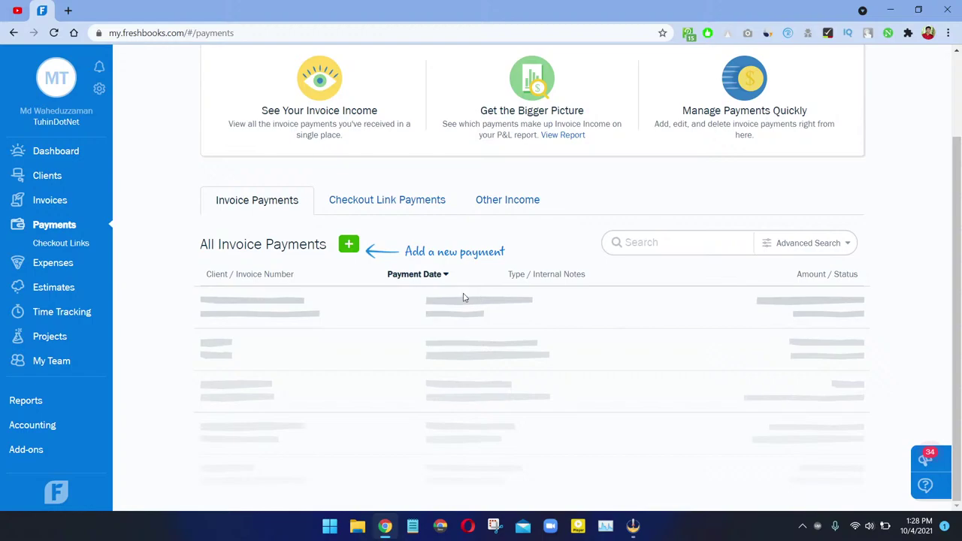
left_click(348, 244)
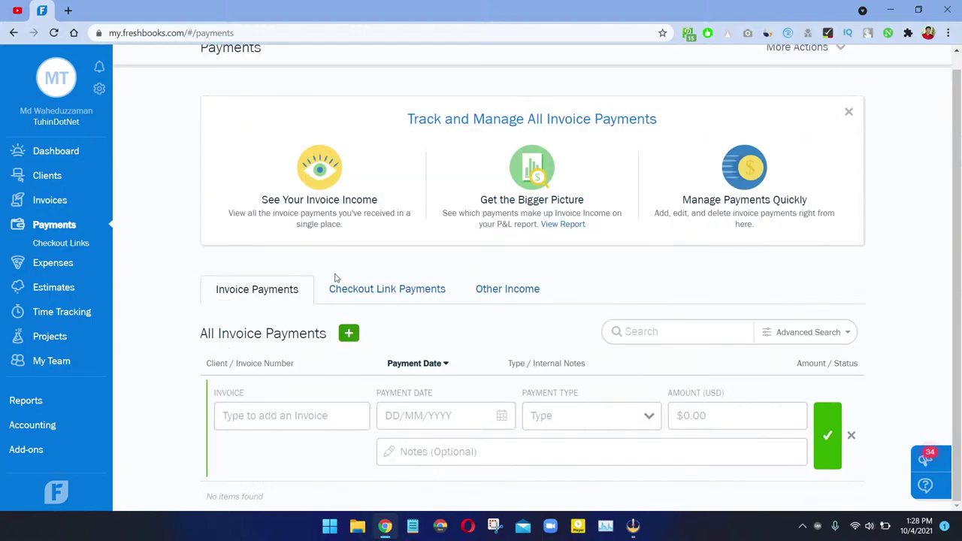
left_click(269, 416)
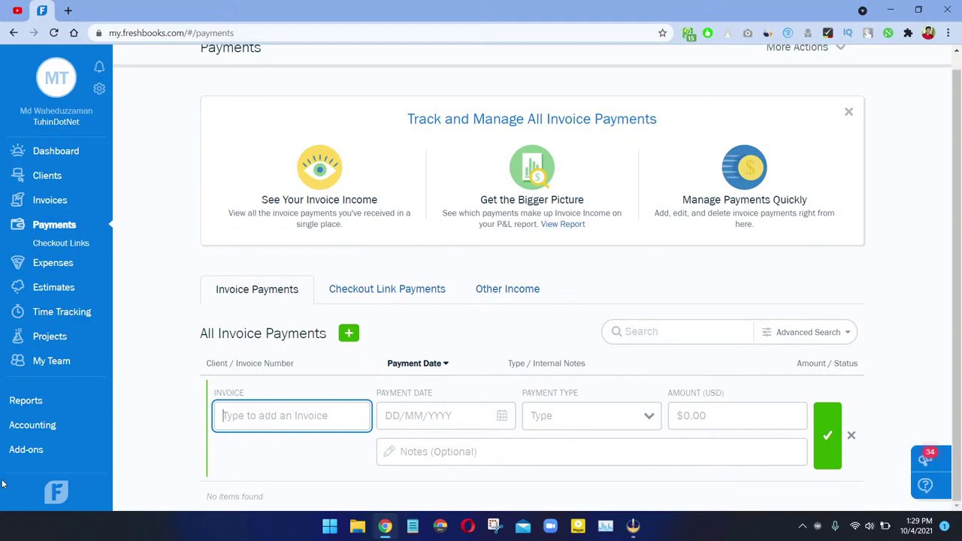
Step: Date the new invoice payment 3 October 2021 with payment type Bank Transfer
type("J")
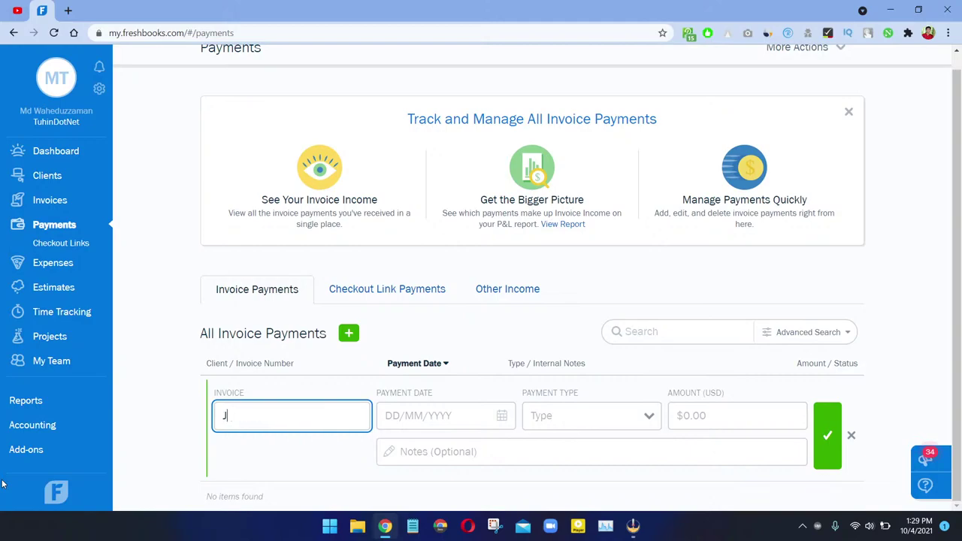
type("ohn")
key("Tab")
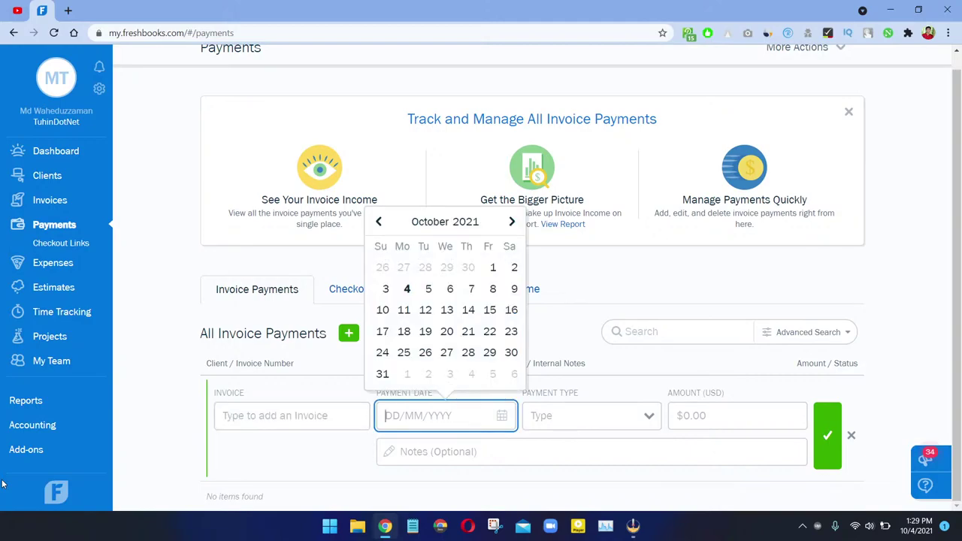
left_click(385, 289)
left_click(545, 418)
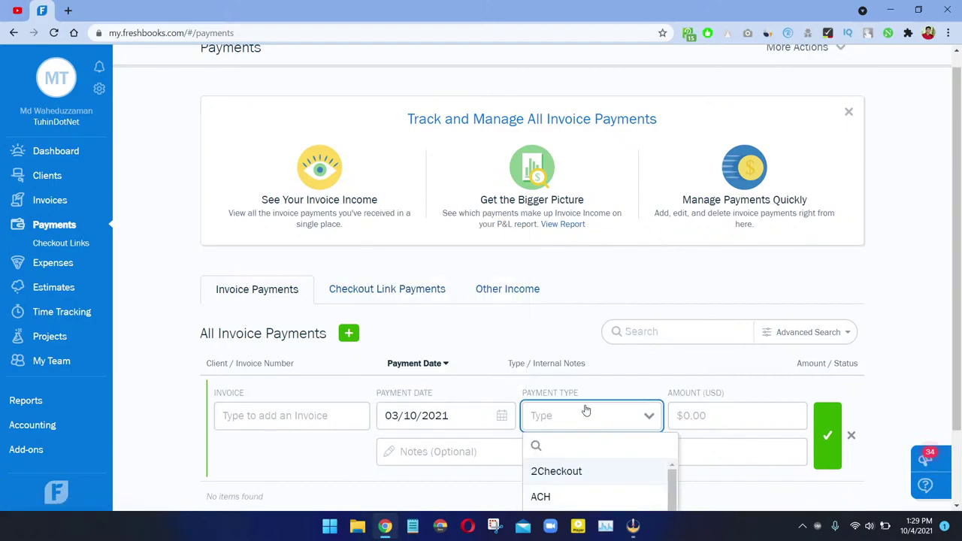
scroll(556, 406, "down", 1)
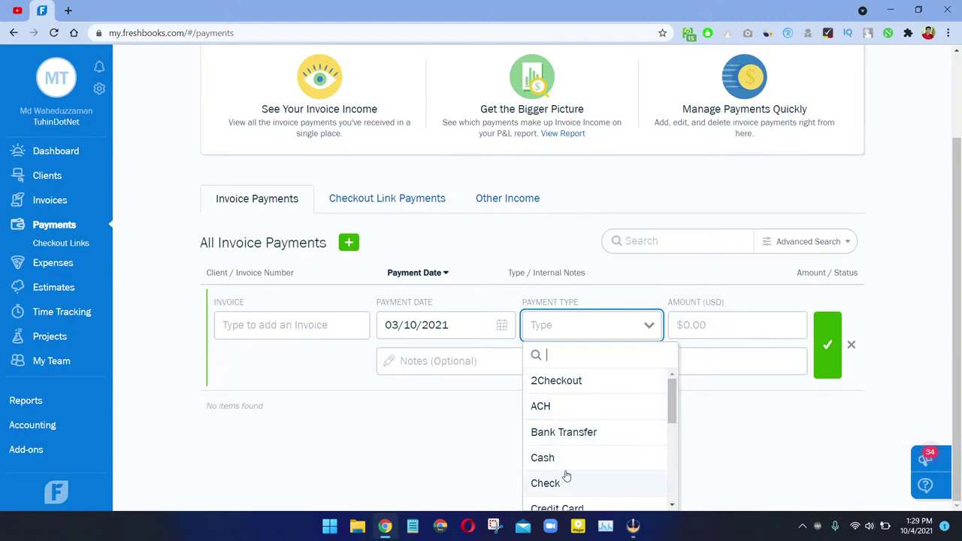
left_click(583, 433)
Step: Enter $7,500.00 with note 'Digital Marketing Purpose' and try saving, which requires an invoice
left_click(707, 418)
type("7500")
left_click(172, 321)
left_click(504, 443)
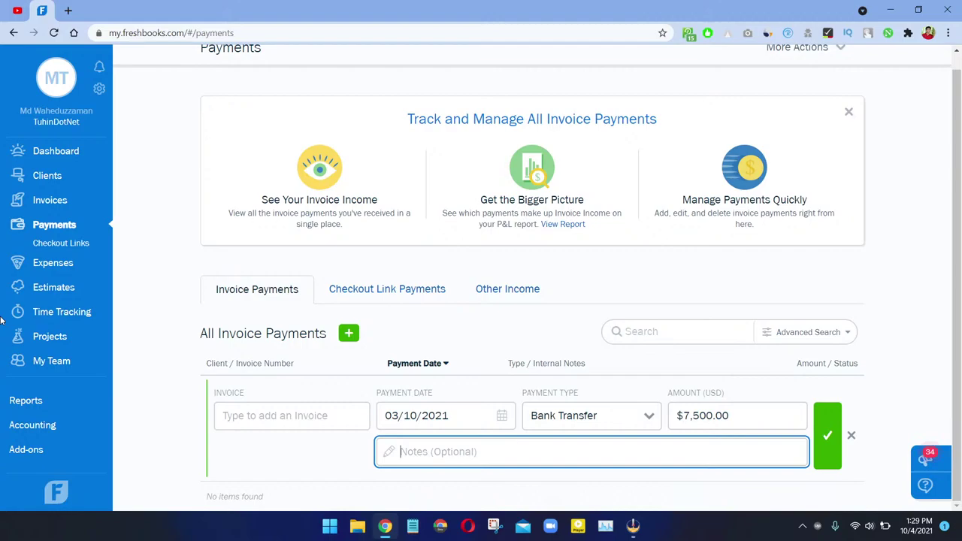
type("Digital Marketing Purpose")
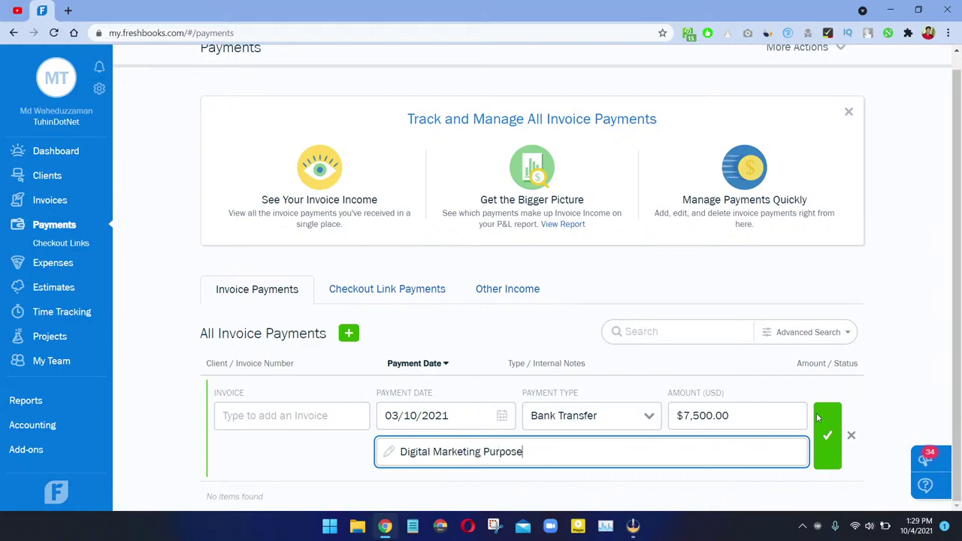
left_click(818, 418)
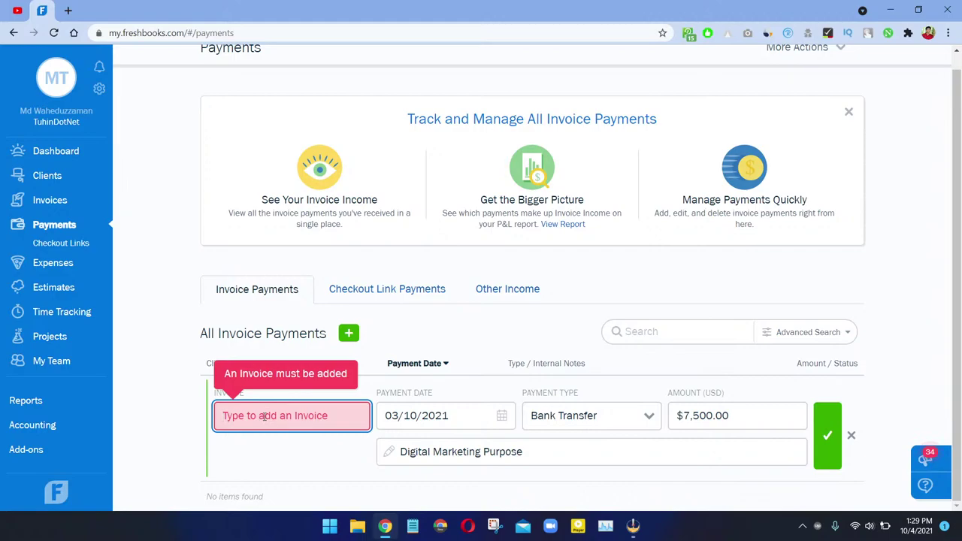
Step: Clear the mistyped, unmatched text from the payment's Invoice field
left_click(264, 415)
type("D")
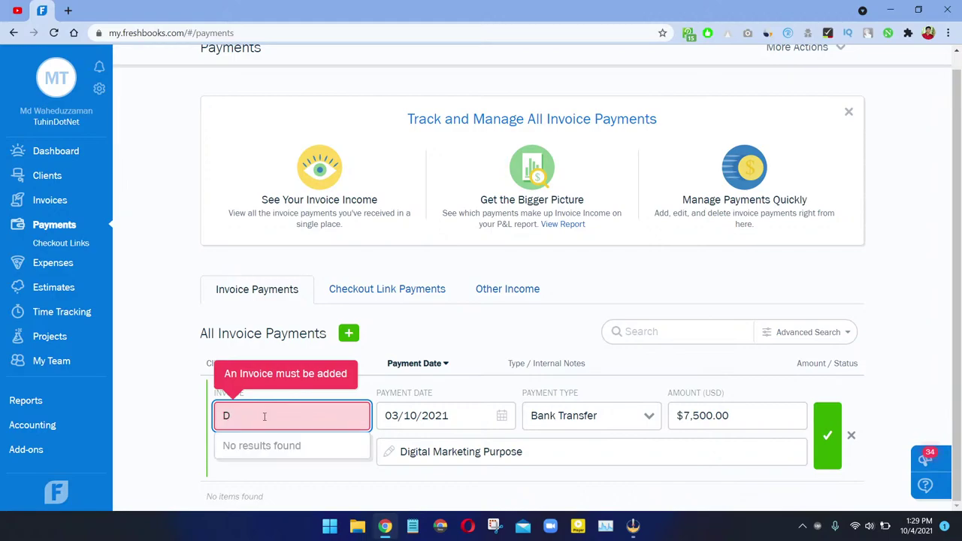
key("BackSpace")
type("Jo")
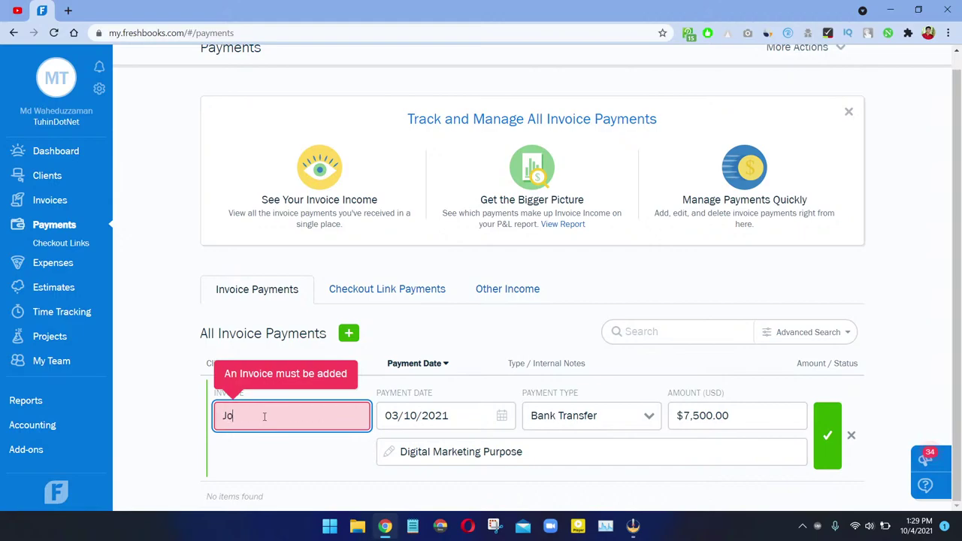
type("hn 0 Digi")
type("I")
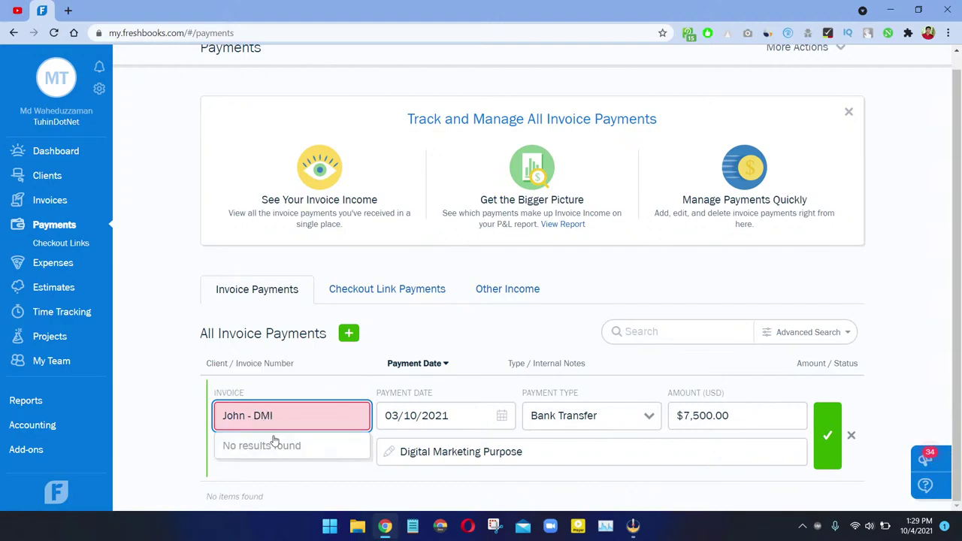
key("ctrl+a")
key("BackSpace")
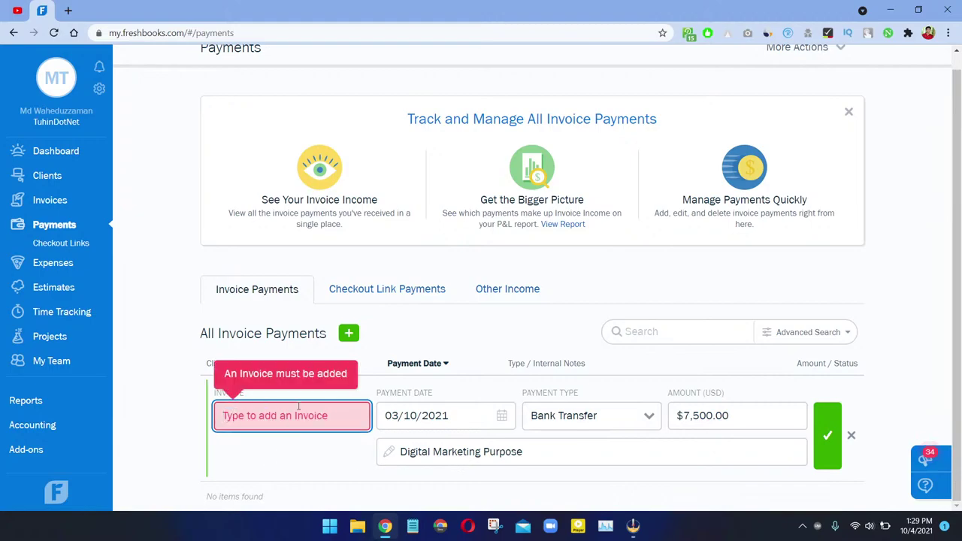
left_click(494, 340)
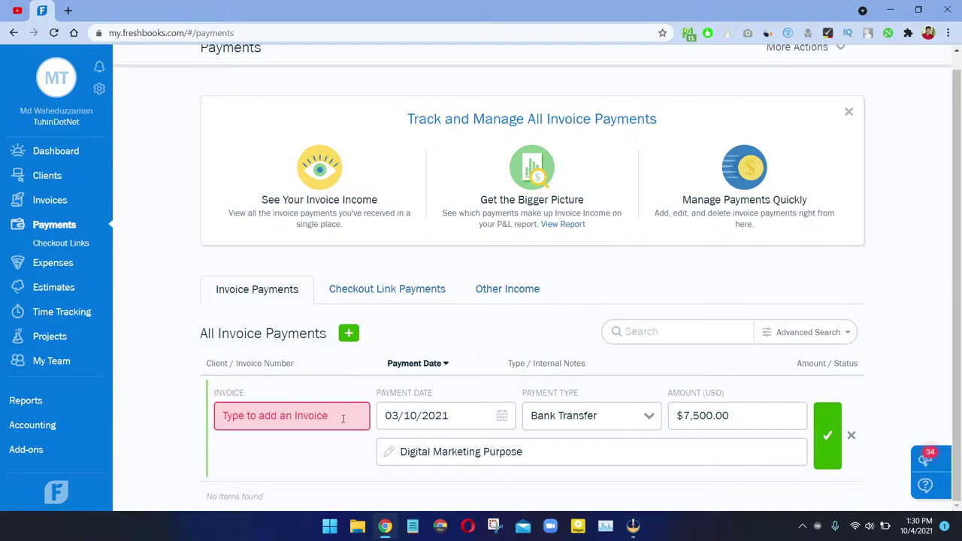
Step: Switch the payment type to Cash and link Amity Agro Industries invoice 0000001
left_click(644, 409)
left_click(560, 458)
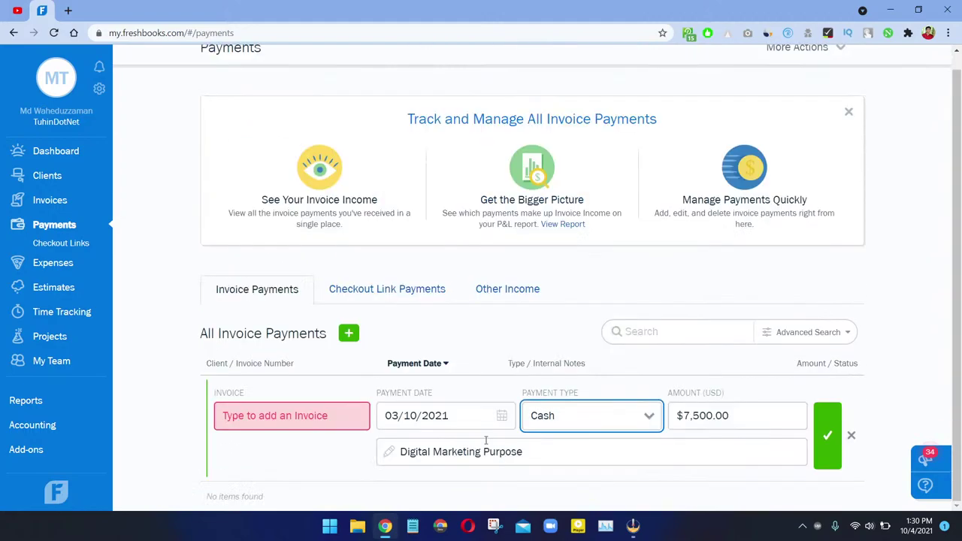
left_click(243, 421)
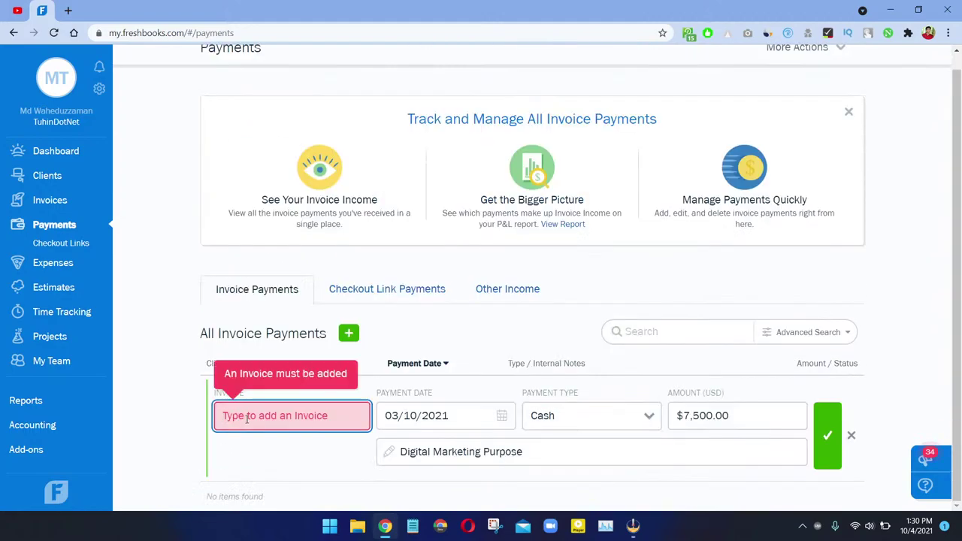
type("0001")
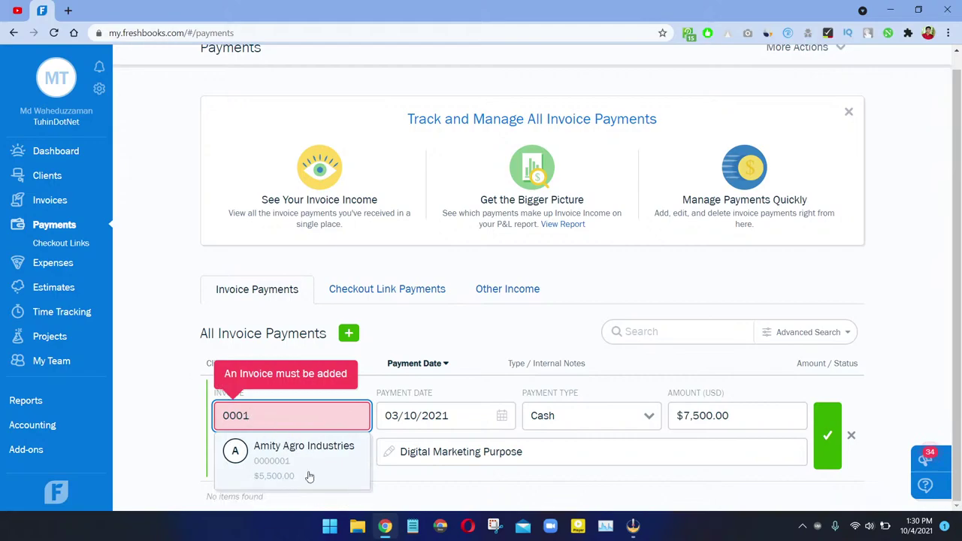
left_click(287, 475)
left_click(694, 418)
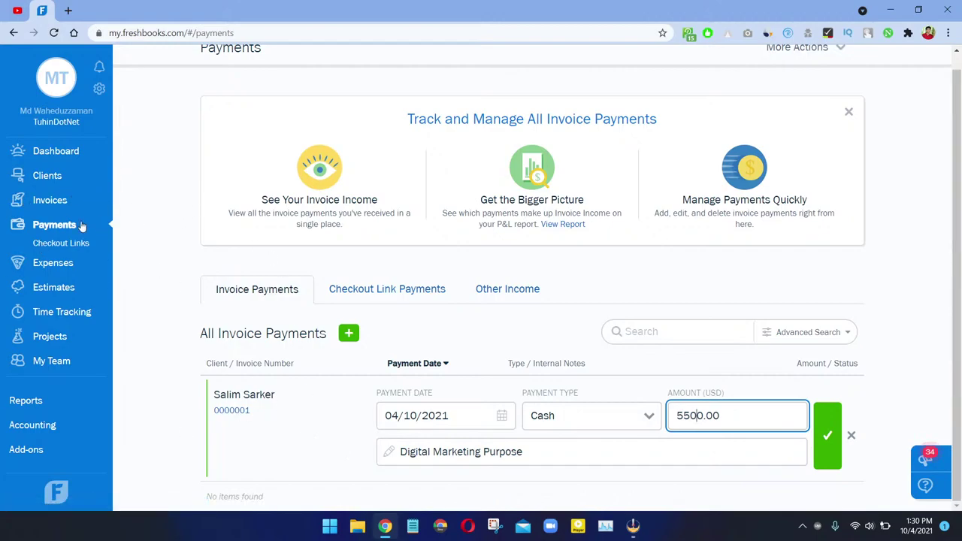
left_click(241, 413)
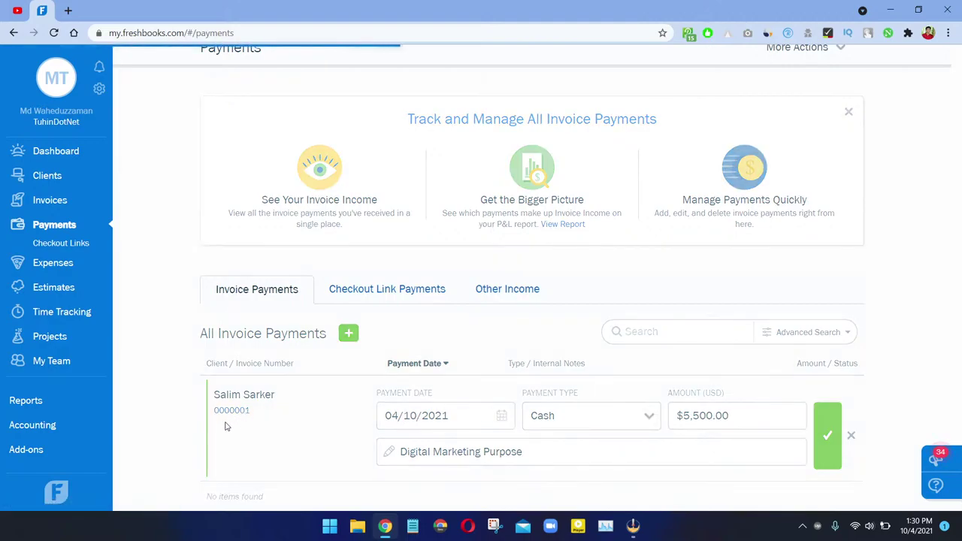
Step: Back on Payments, start a new invoice payment linked to invoice 0000001
left_click(13, 33)
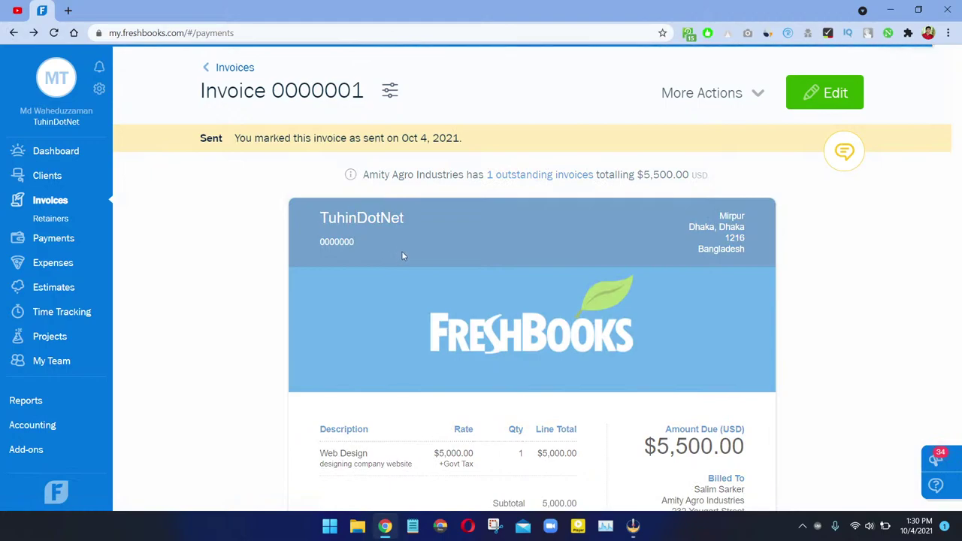
scroll(402, 367, "down", 1)
scroll(402, 367, "down", 1)
left_click(356, 259)
left_click(303, 415)
type("0000")
scroll(172, 369, "down", 1)
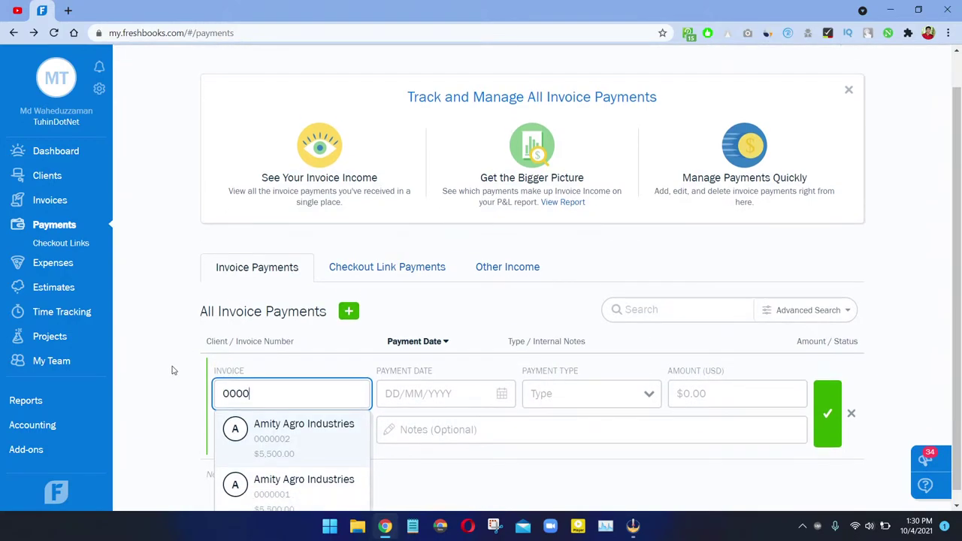
left_click(305, 481)
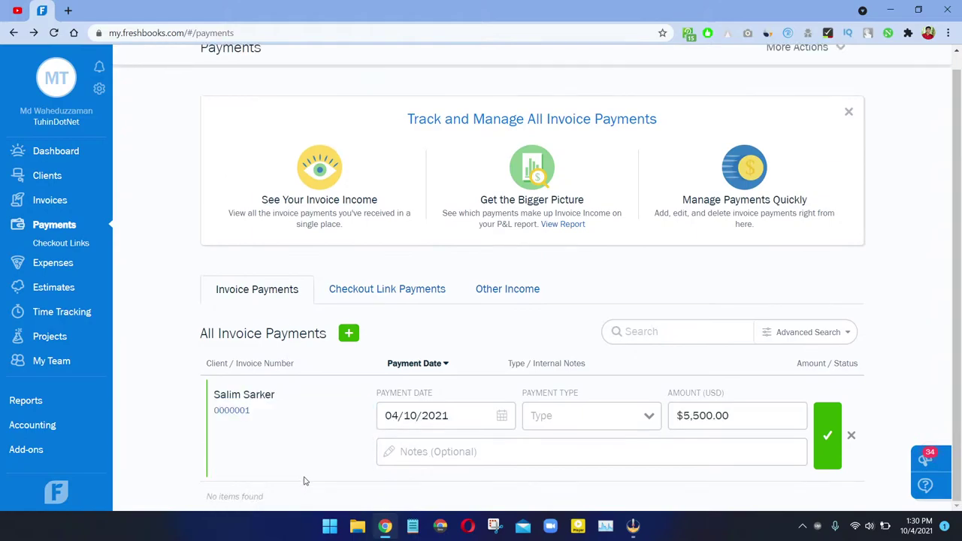
Step: Date it 3 October, pay by Bank Transfer, note 'Web Developments', and save
left_click(445, 416)
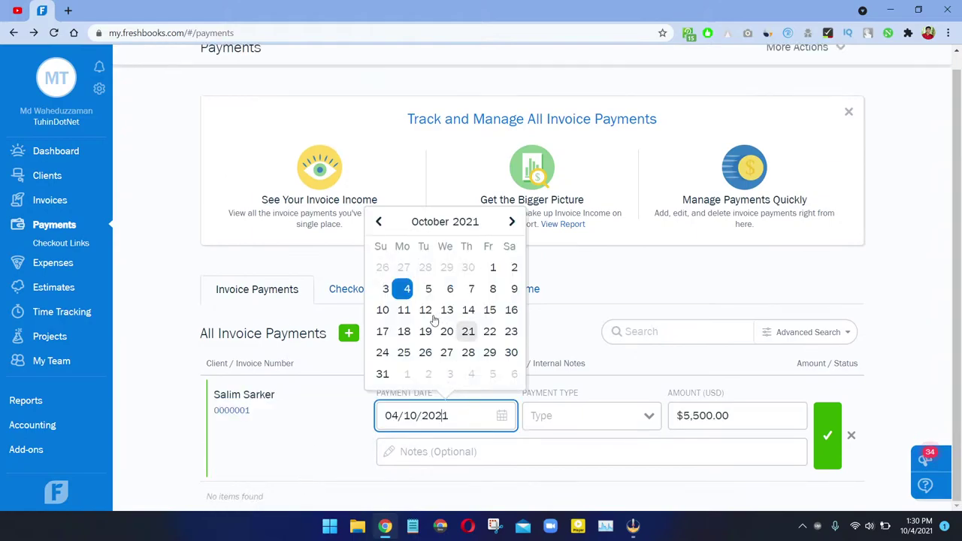
left_click(382, 290)
scroll(571, 481, "down", 4)
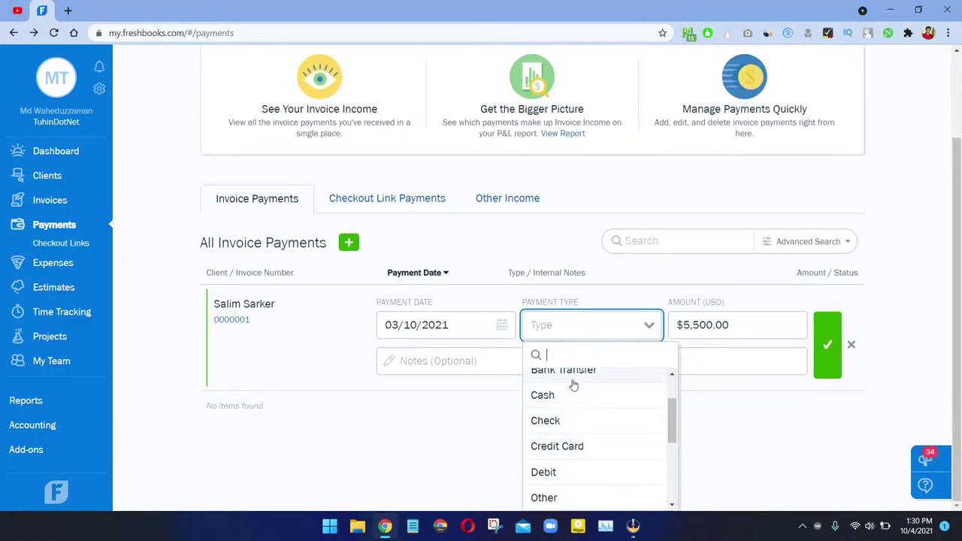
left_click(572, 378)
left_click(454, 450)
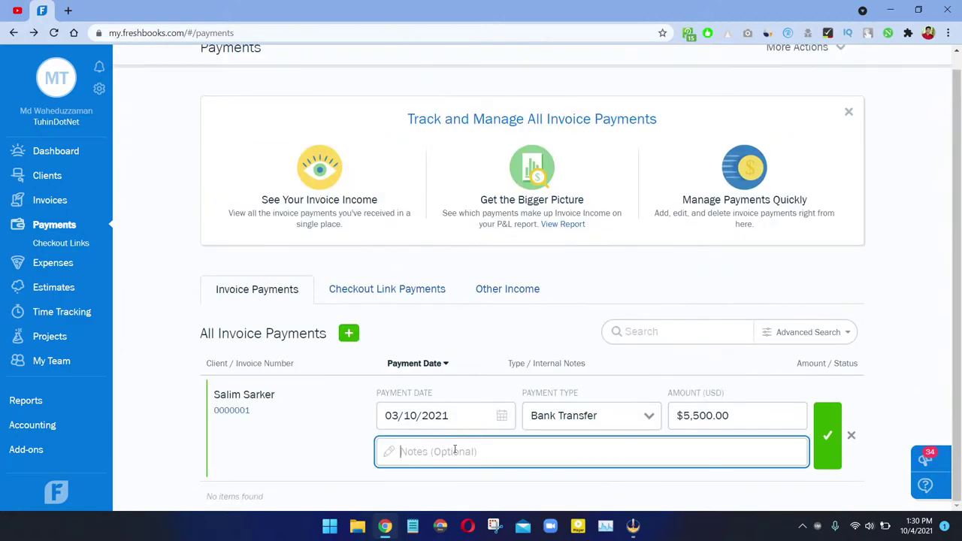
type("Web Des")
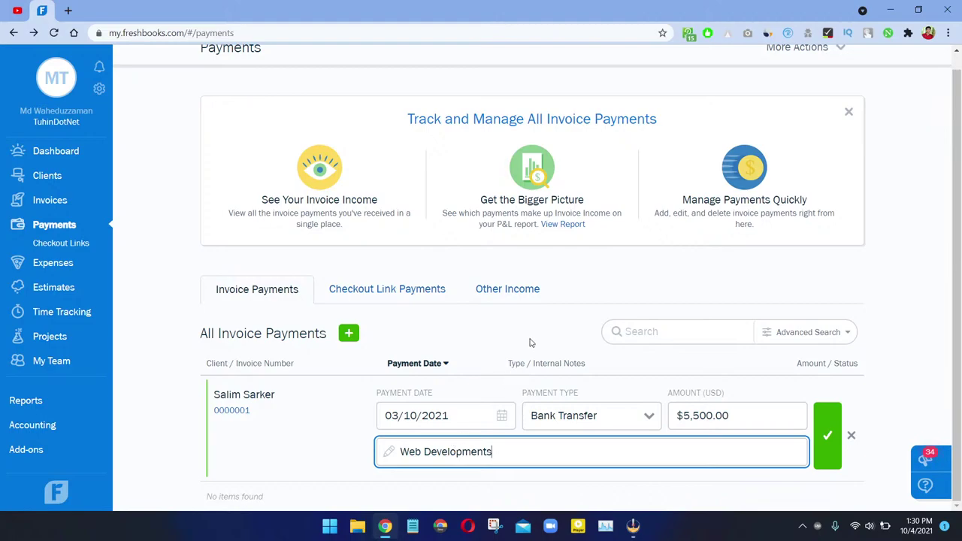
left_click(824, 436)
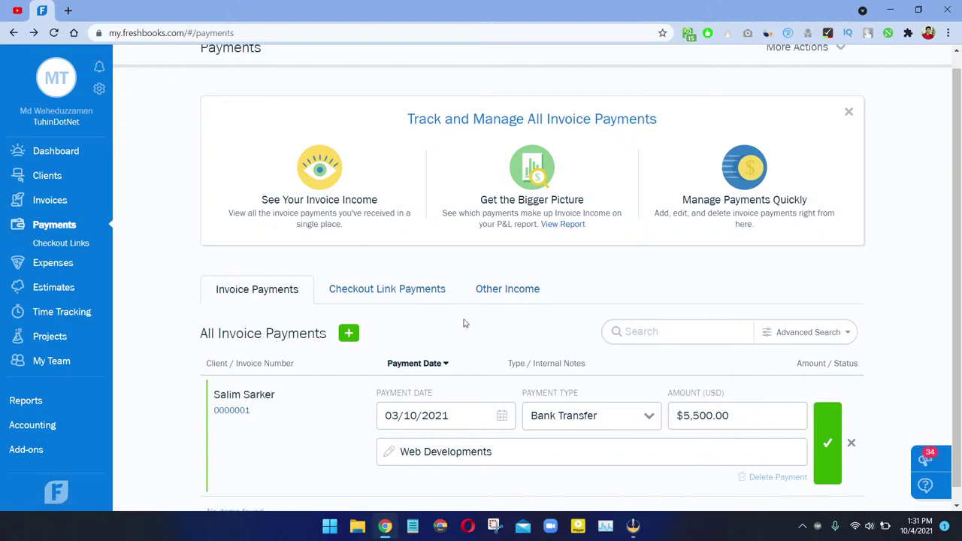
scroll(464, 323, "down", 1)
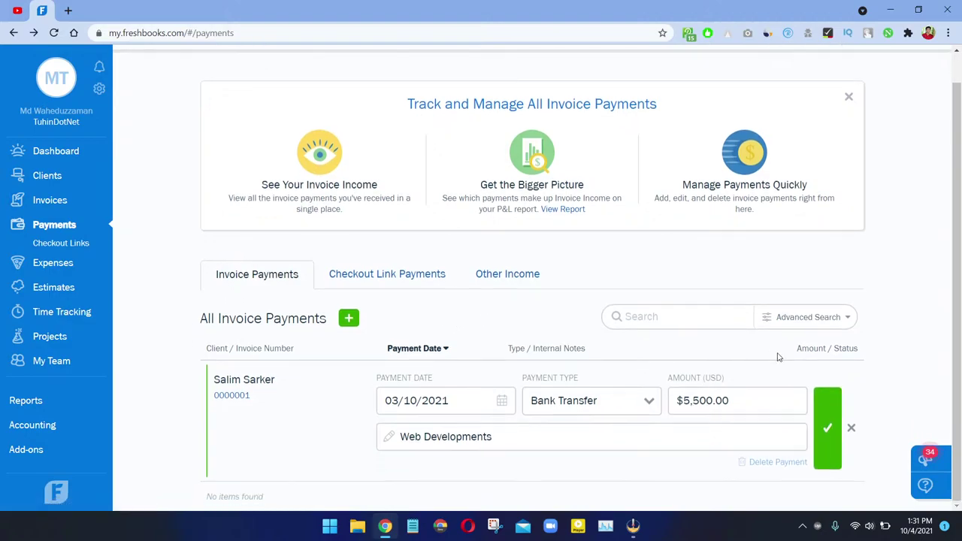
left_click(838, 426)
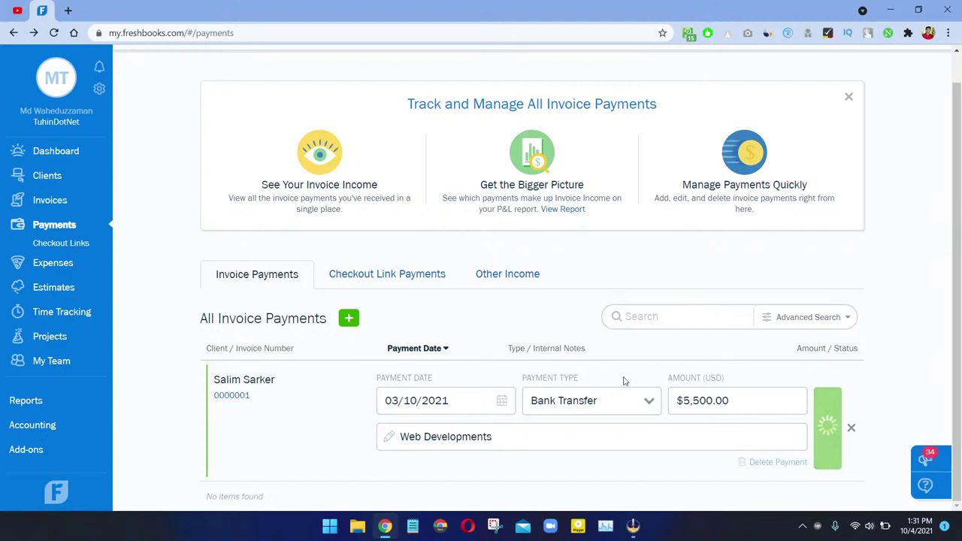
scroll(618, 366, "up", 1)
scroll(618, 367, "down", 1)
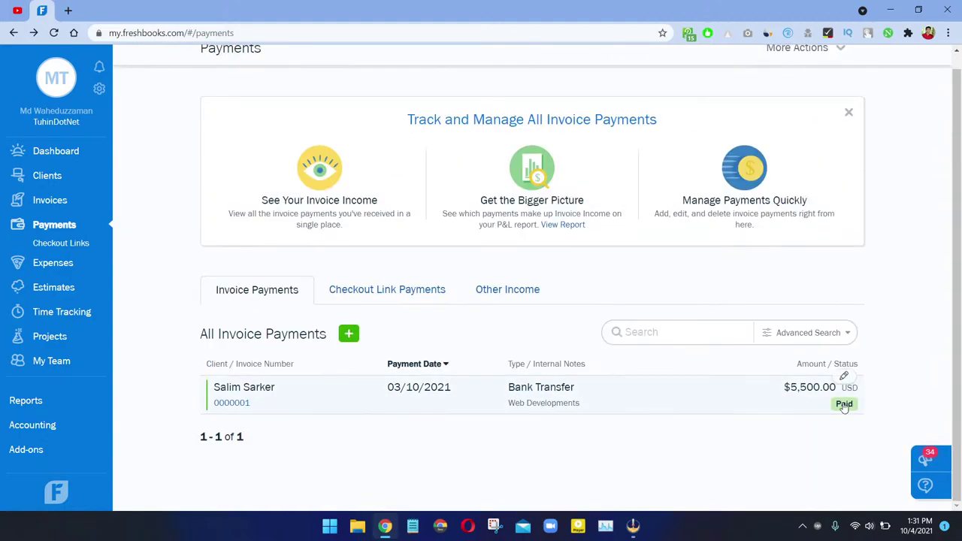
Step: Open invoice 0000001 in a new tab and confirm it is Paid In Full
right_click(51, 200)
left_click(87, 213)
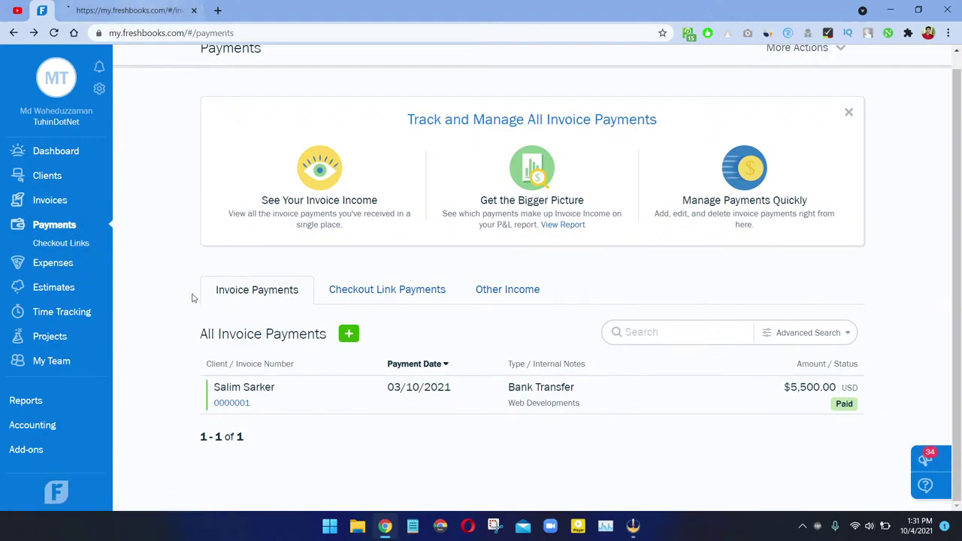
right_click(241, 408)
left_click(301, 220)
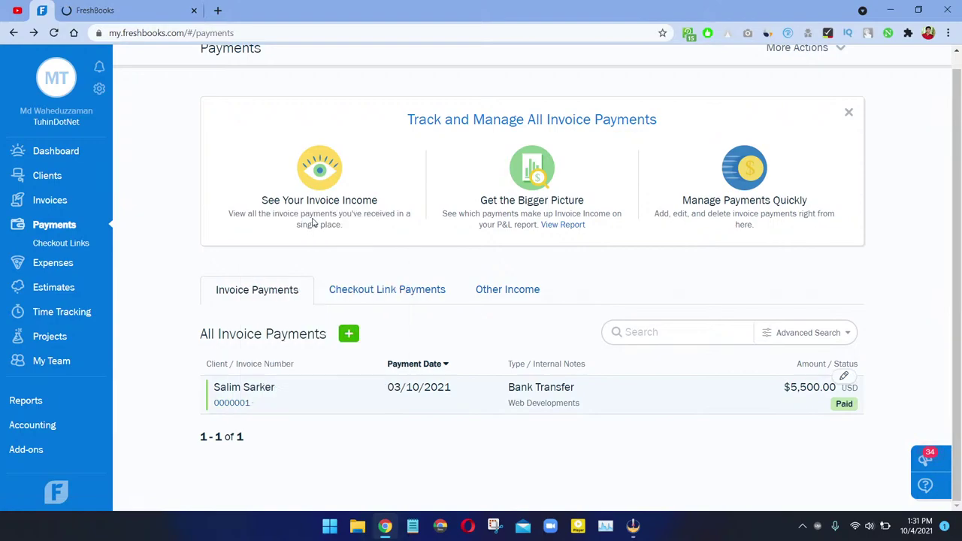
left_click(218, 12)
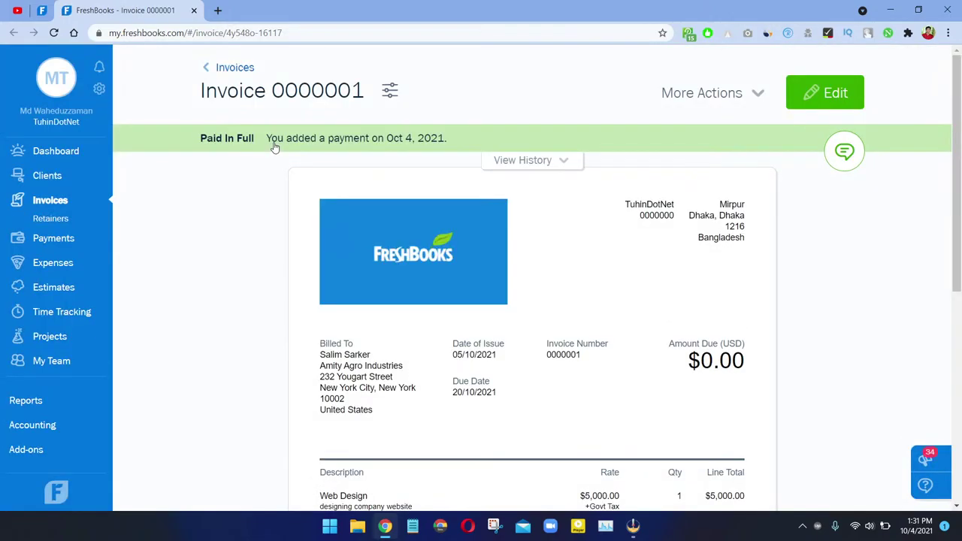
scroll(410, 175, "down", 5)
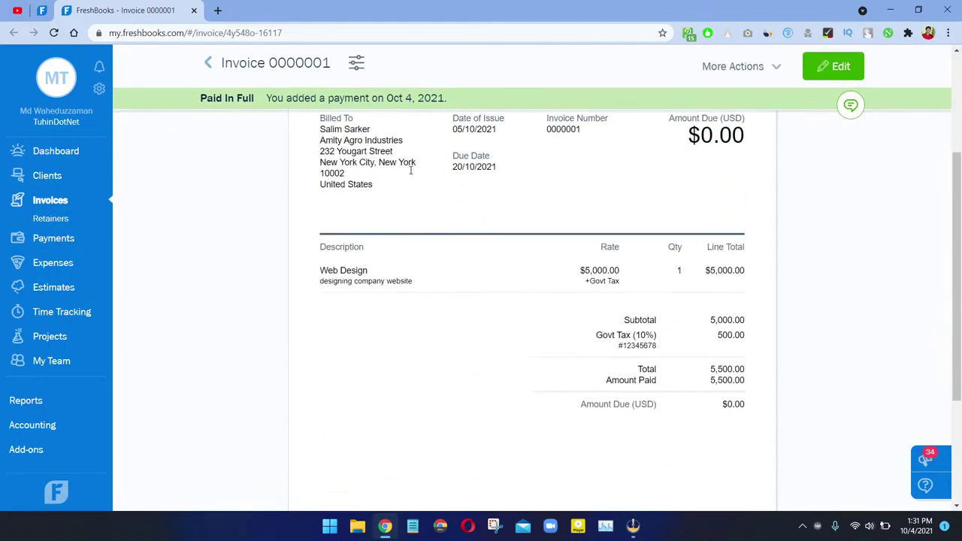
scroll(429, 155, "up", 4)
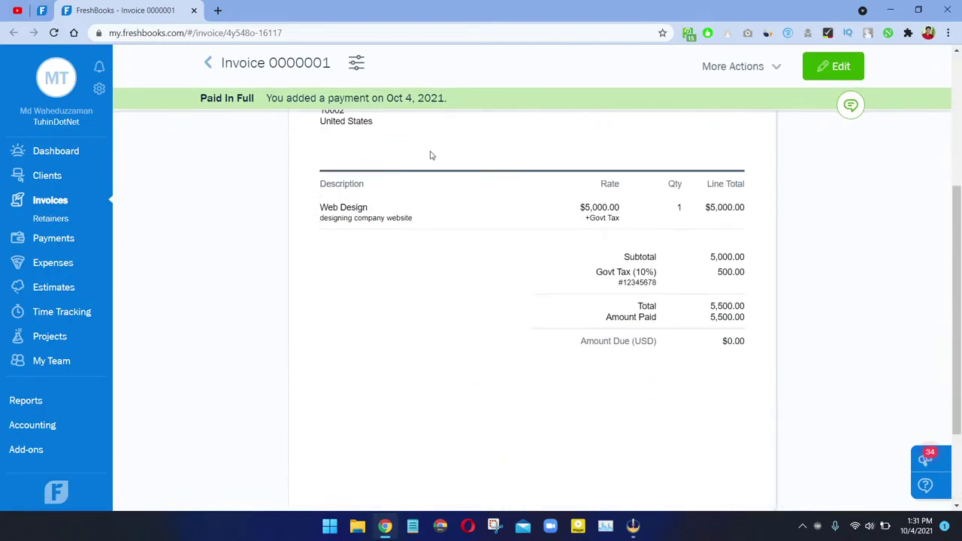
Step: Close the invoice tab and unpin the FreshBooks Payments tab
left_click(194, 10)
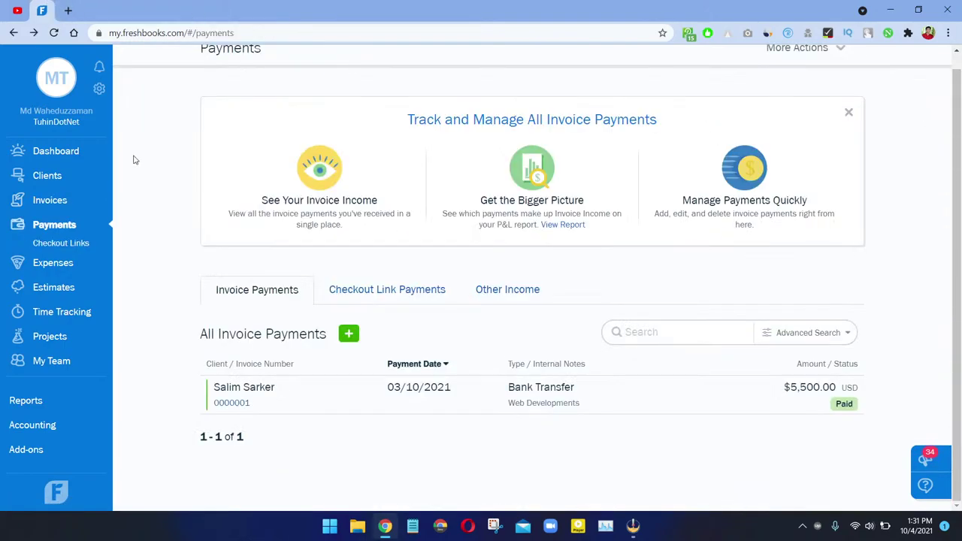
right_click(47, 10)
left_click(105, 113)
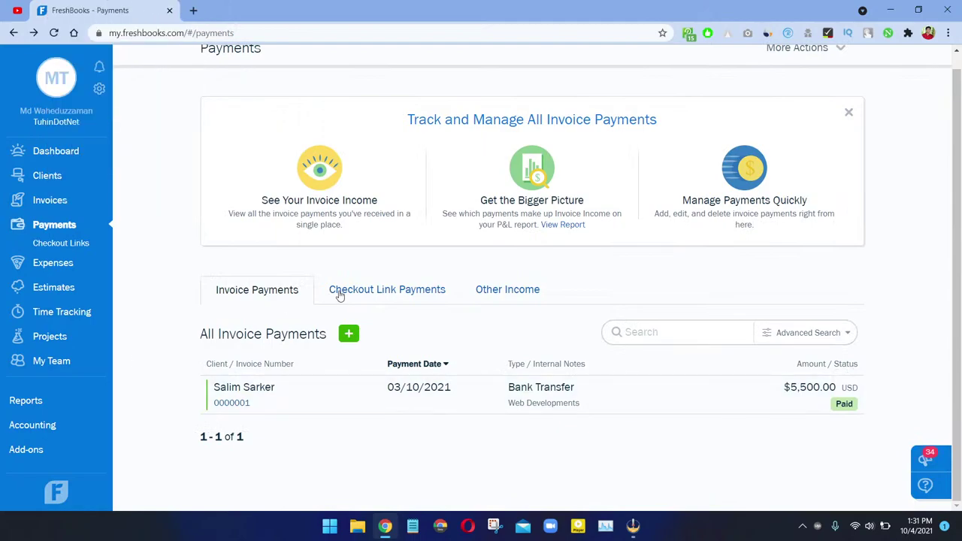
Step: Start a new Other Income entry with source 'Amazon Products'
left_click(338, 292)
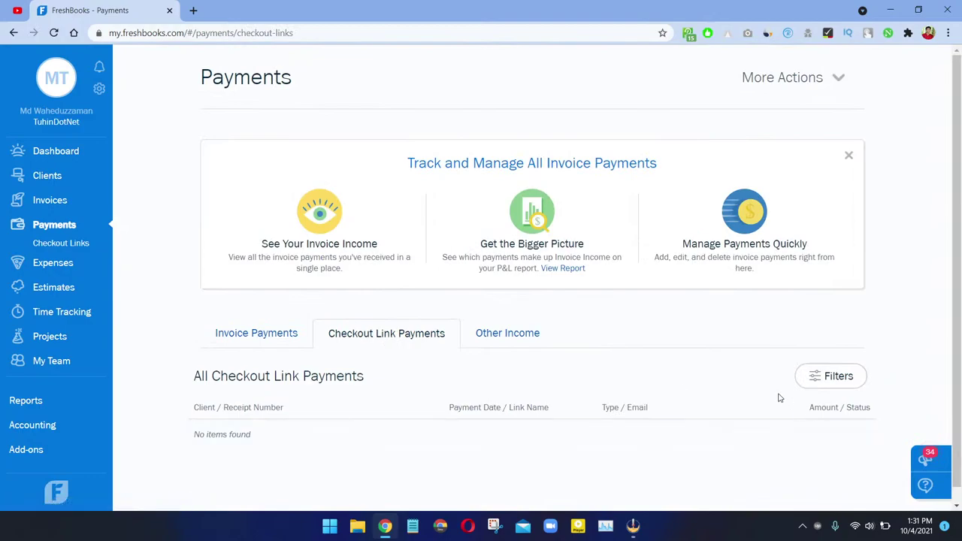
scroll(363, 345, "down", 1)
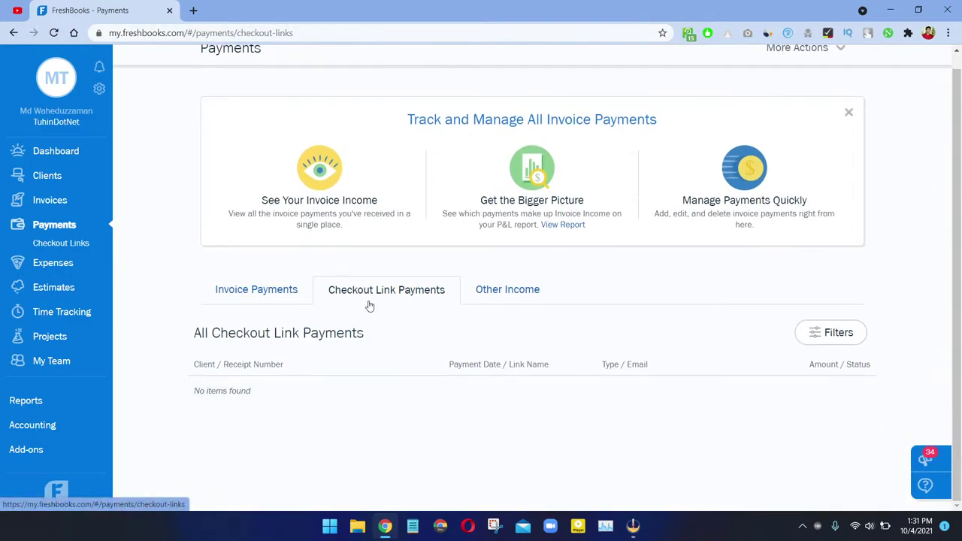
left_click(504, 299)
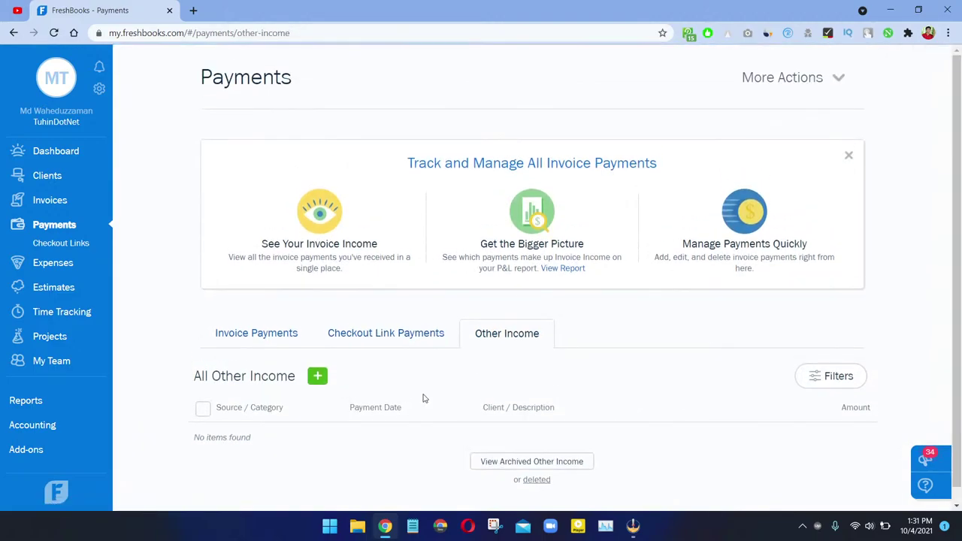
left_click(319, 375)
scroll(247, 360, "down", 1)
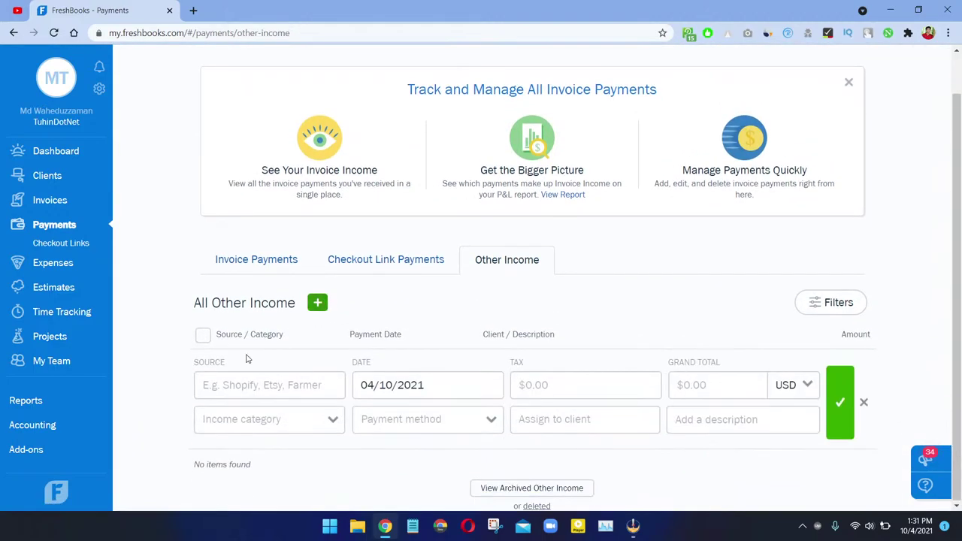
left_click(233, 392)
type("Am")
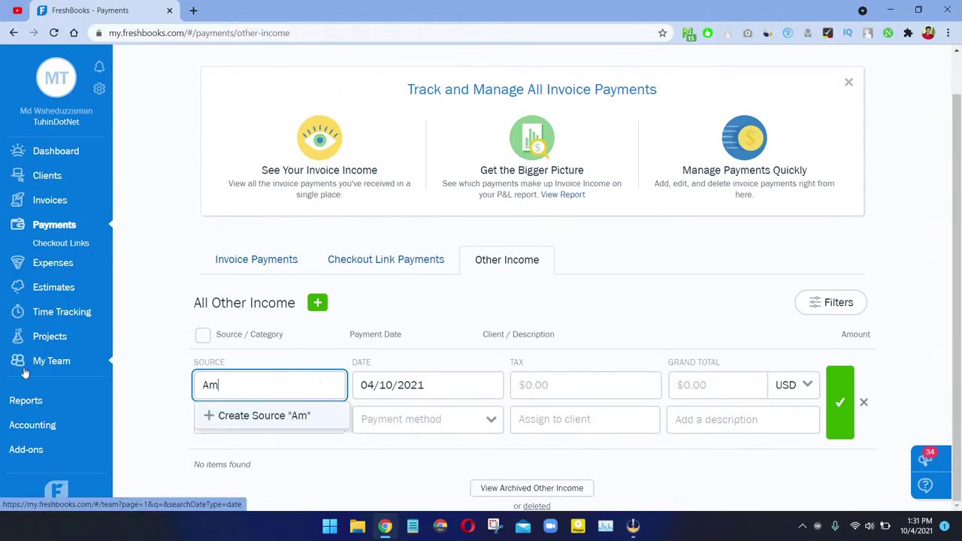
type("azon Products")
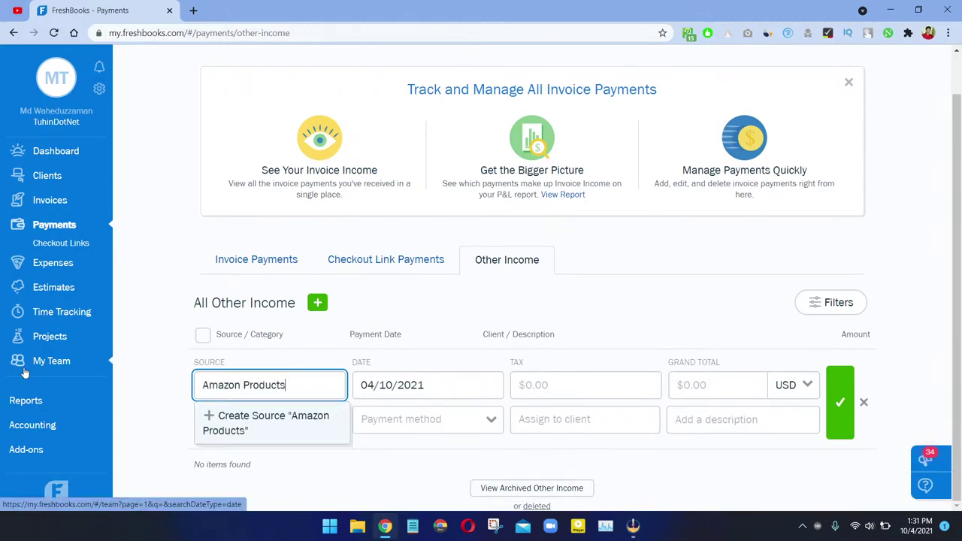
key("Return")
Step: Set the income date to 04/10/2021 and the grand total to 2300
left_click(435, 385)
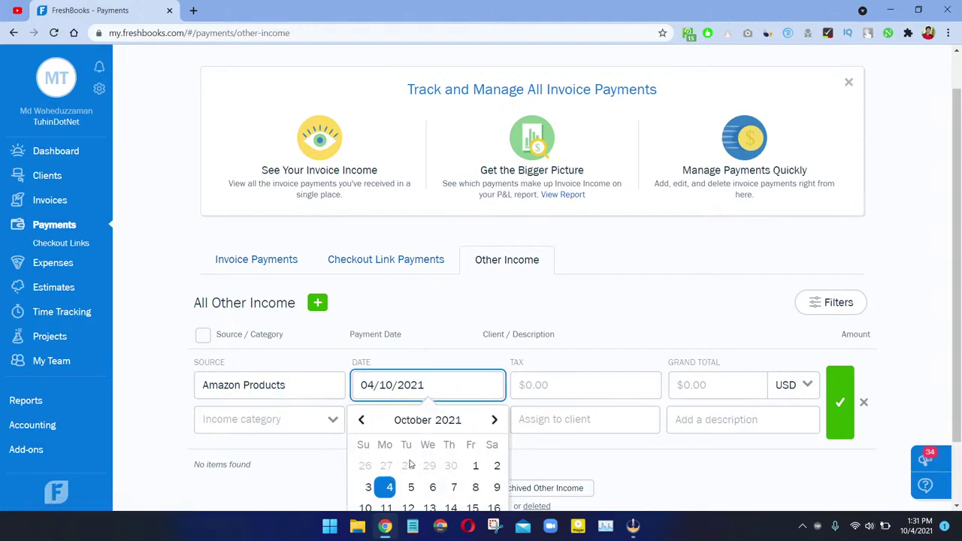
left_click(409, 488)
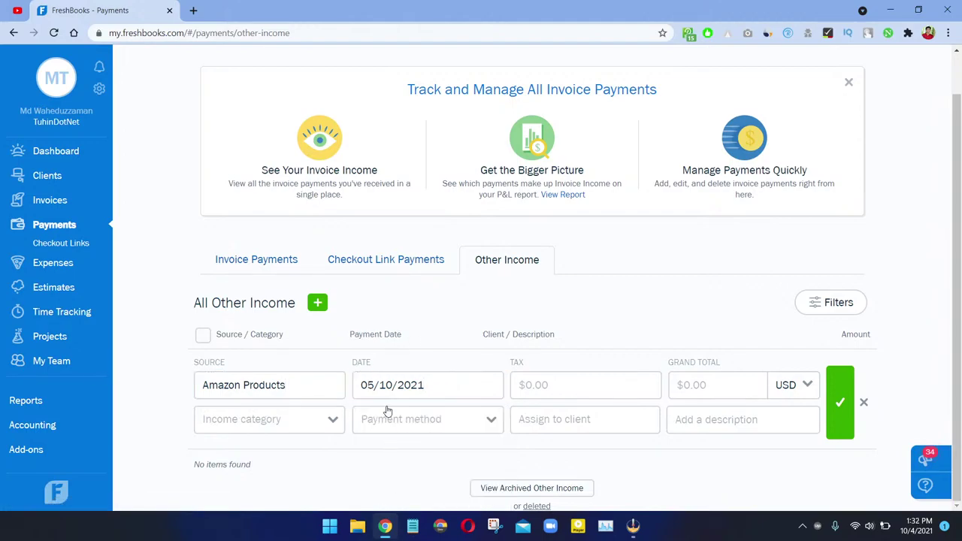
left_click(388, 405)
left_click(389, 488)
left_click(392, 406)
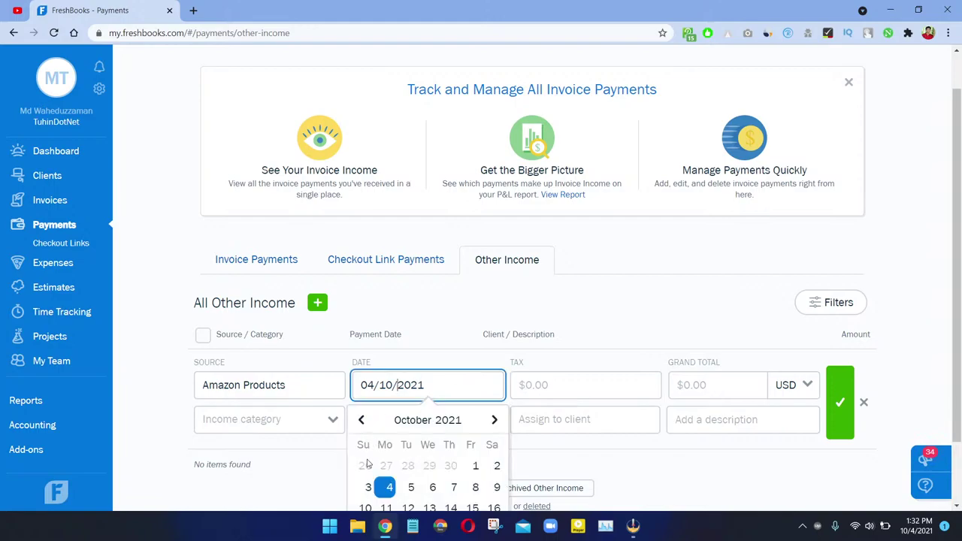
left_click(388, 487)
left_click(596, 378)
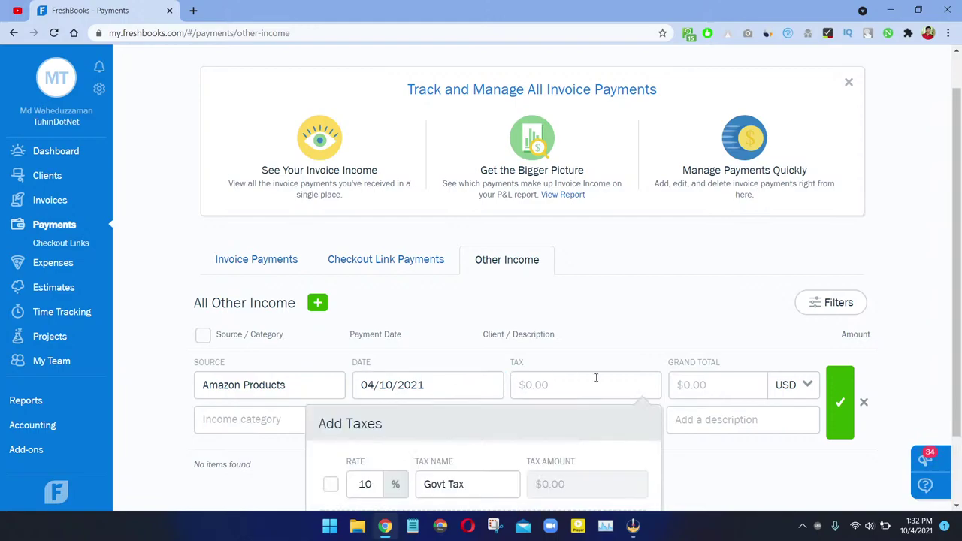
left_click(596, 378)
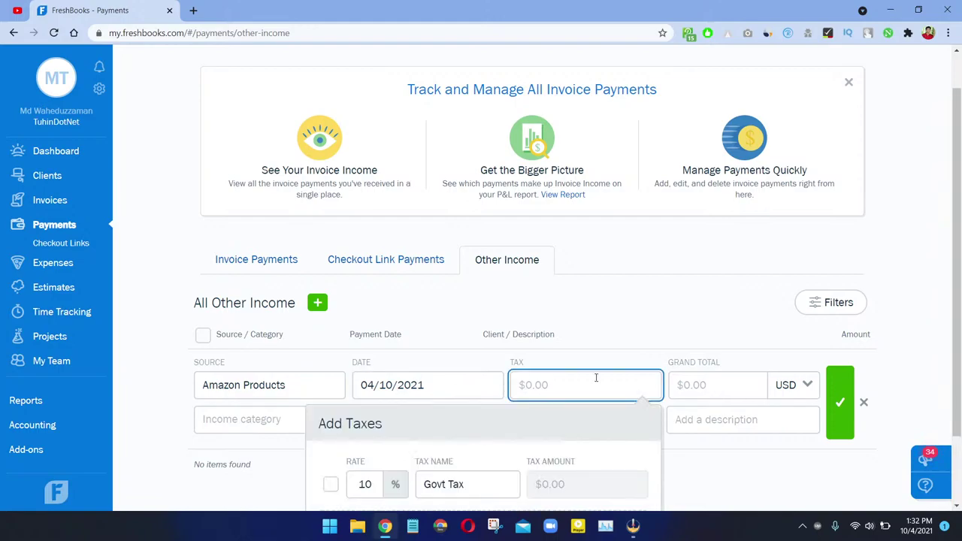
left_click(689, 381)
type("2300")
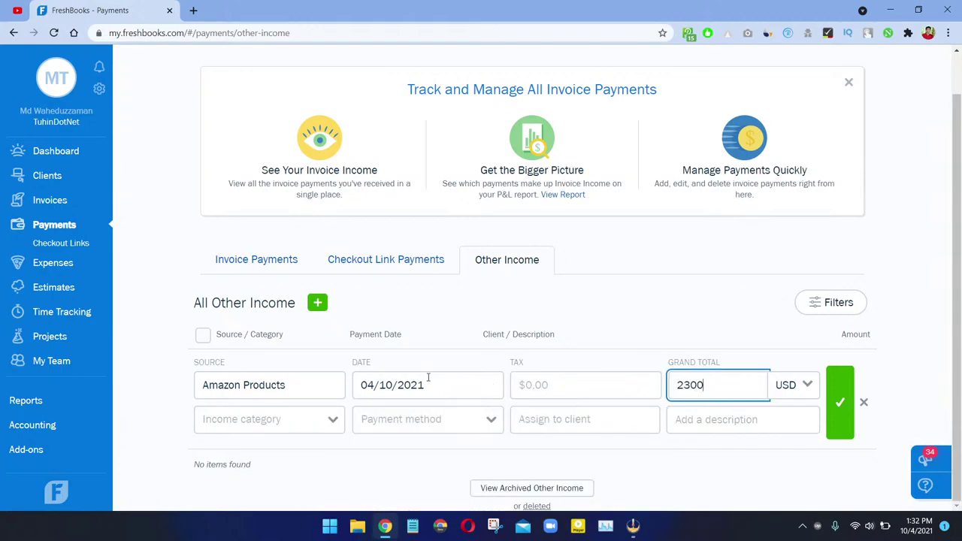
Step: Categorise the income as Online Sales with payment method Check
left_click(317, 427)
scroll(177, 447, "down", 1)
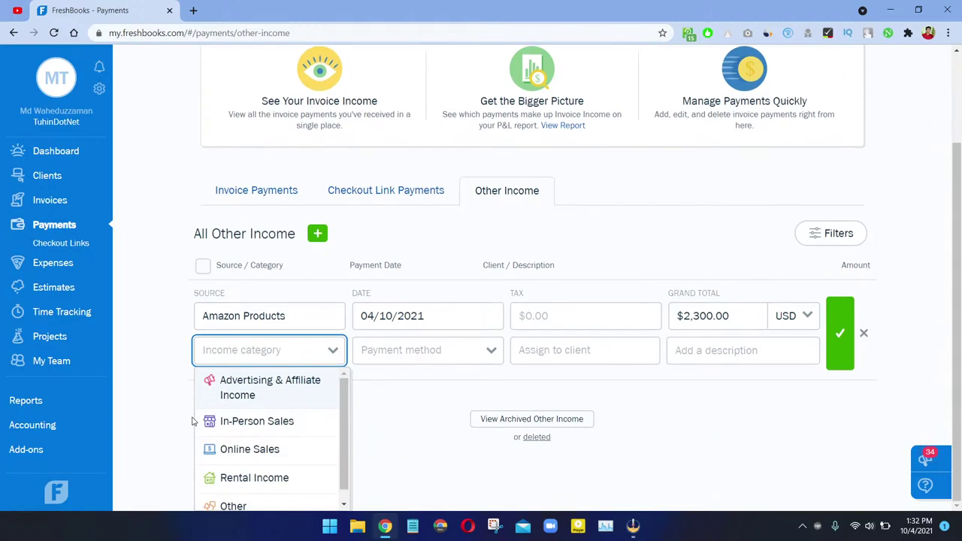
left_click(262, 458)
left_click(406, 425)
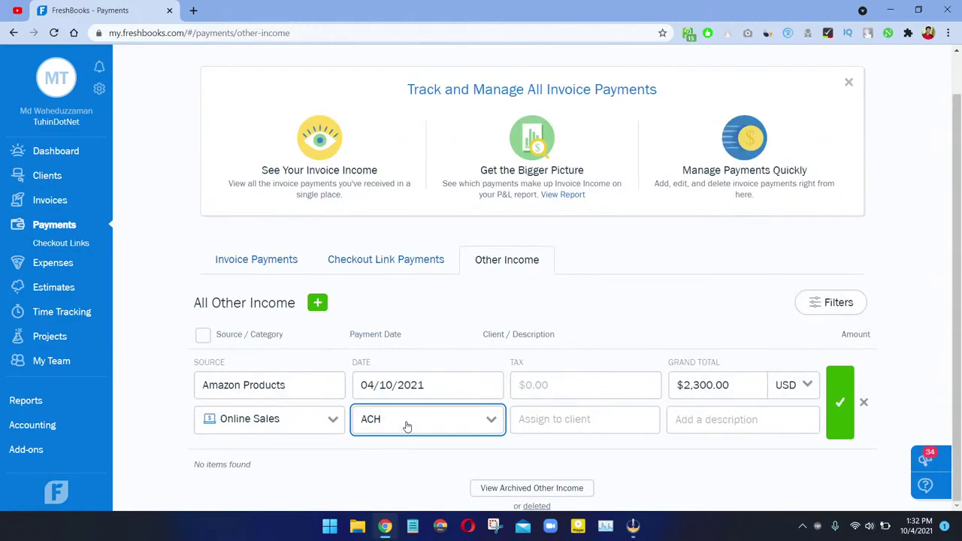
key("Up")
key("Down")
left_click(407, 425)
left_click(414, 426)
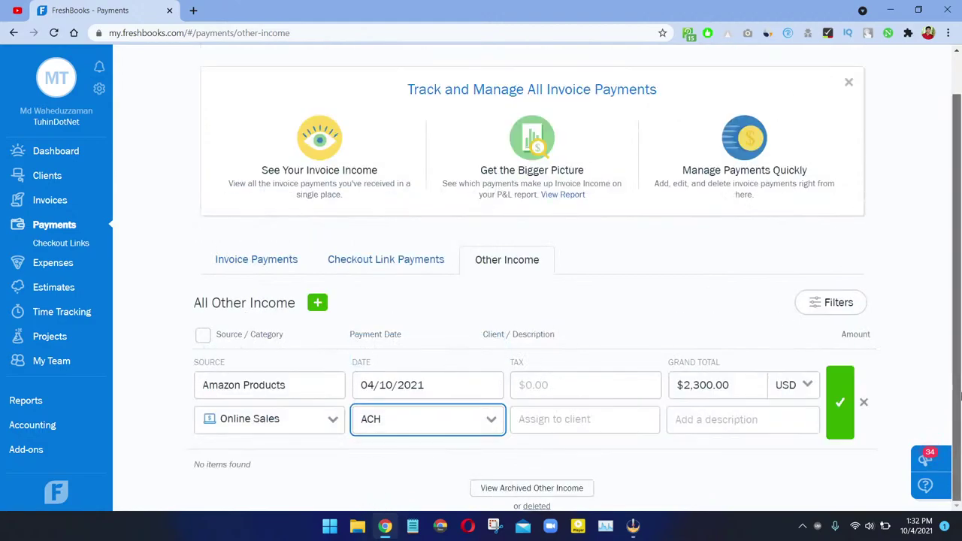
key("Up")
left_click(566, 417)
left_click(471, 429)
scroll(393, 481, "down", 2)
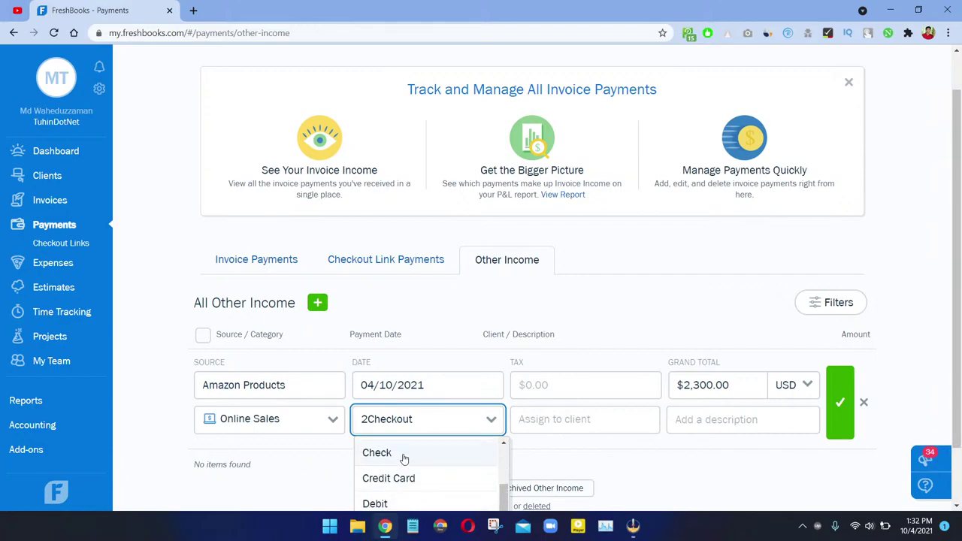
left_click(401, 454)
Step: Assign the income to Amity Agro Industries and describe it as 'Gift Card'
left_click(538, 415)
left_click(598, 460)
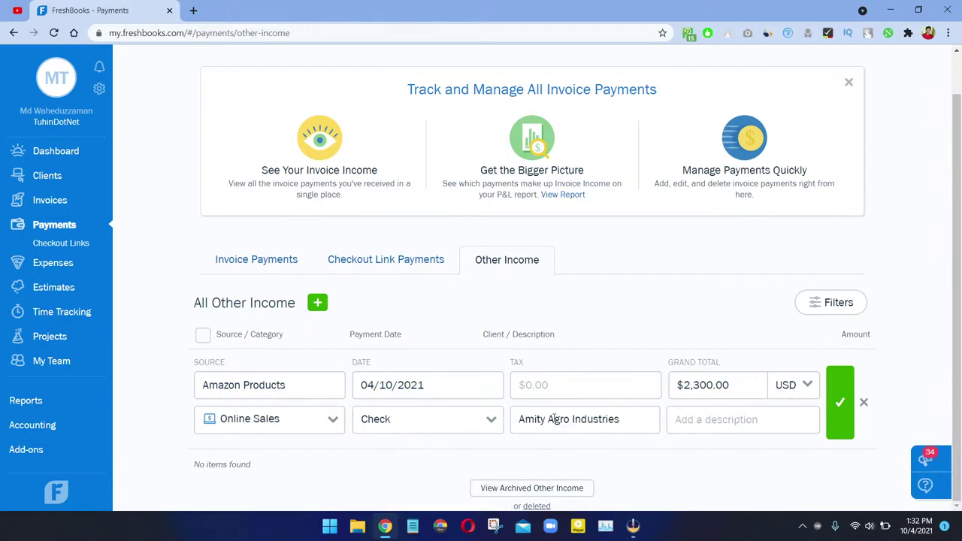
left_click(684, 428)
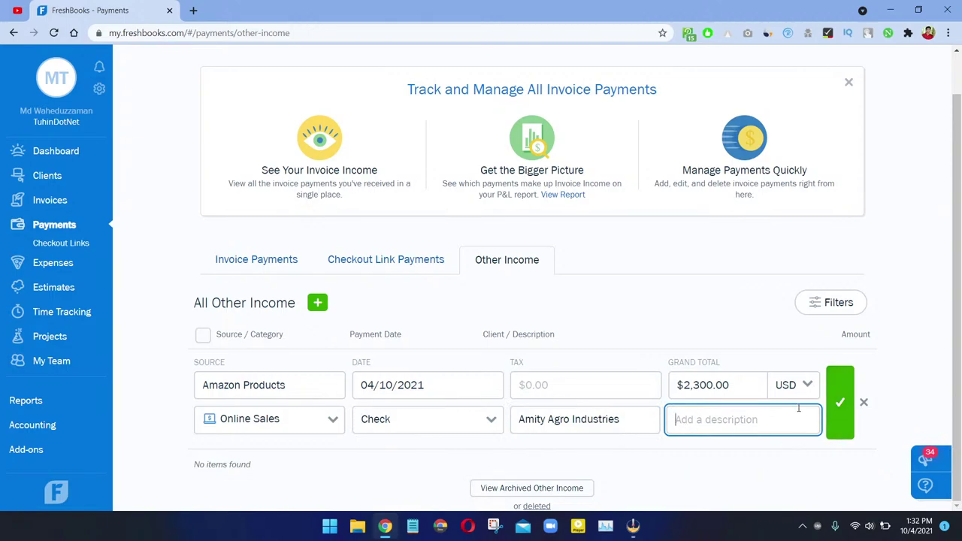
type("G")
type("idt")
key("BackSpace")
type("t Card")
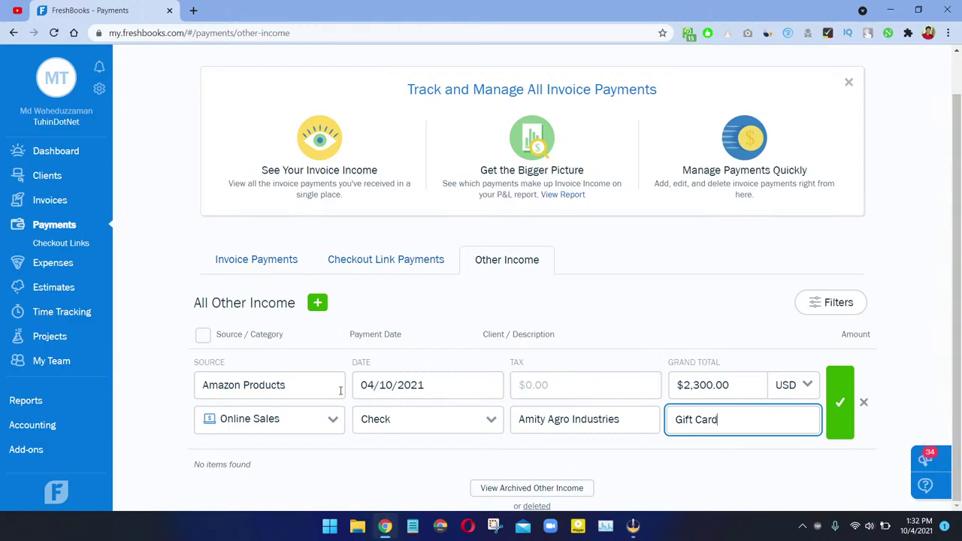
Step: Shorten the source to 'Amazon' and save the income entry
left_click(285, 385)
double_click(266, 384)
key("BackSpace")
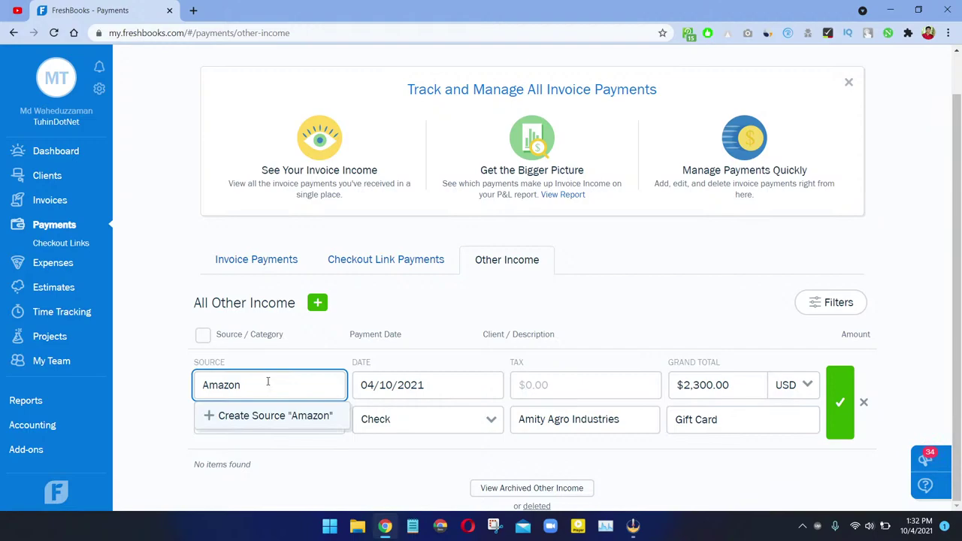
key("Escape")
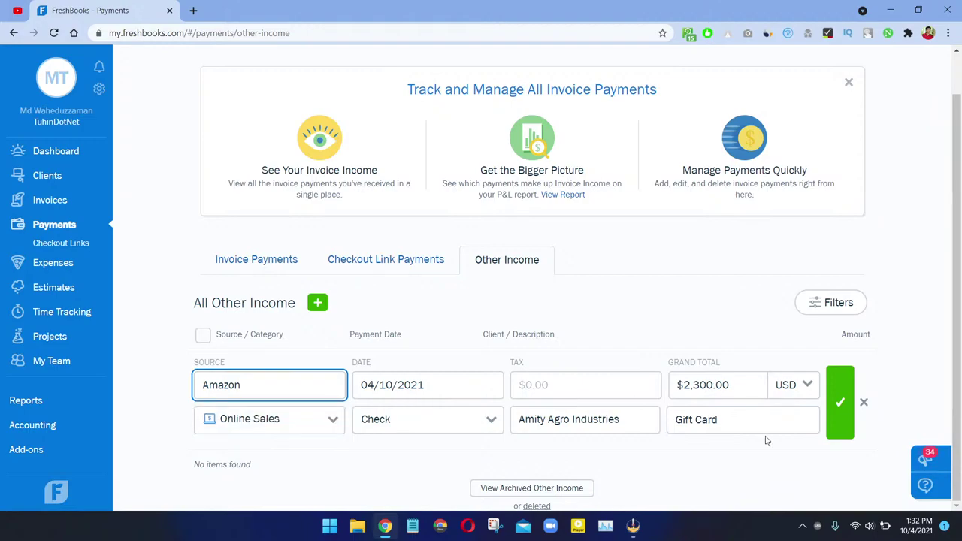
left_click(841, 425)
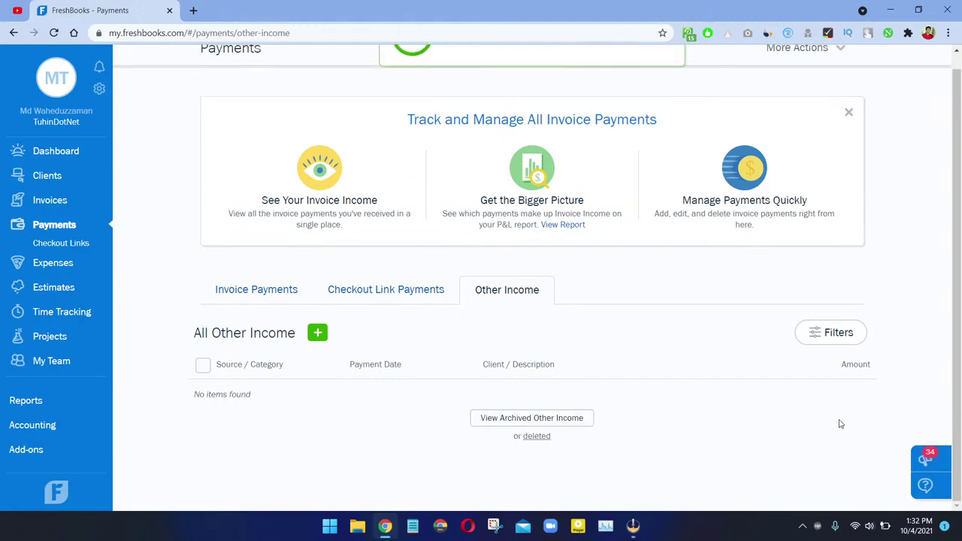
Step: Dismiss the income-added notice, go to Expenses and start a New Expense
scroll(432, 347, "up", 1)
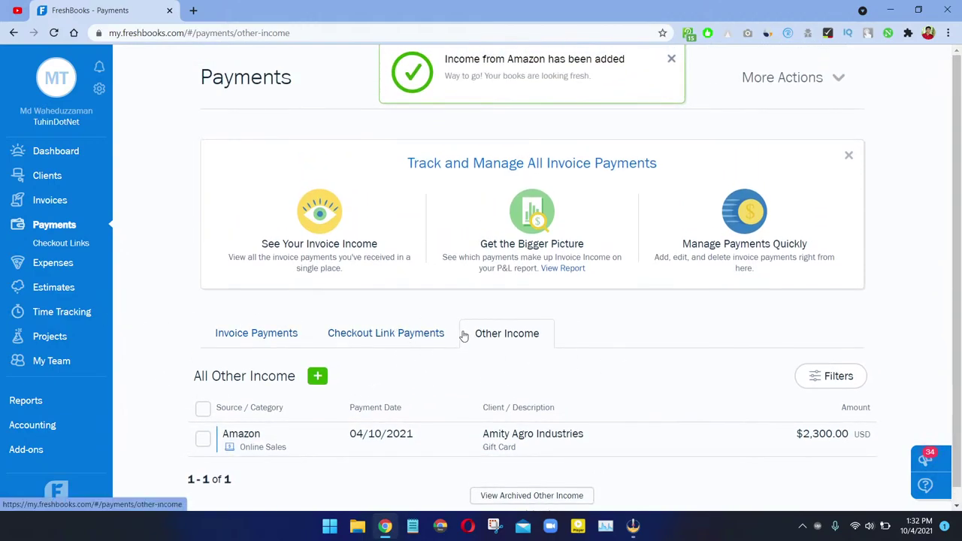
left_click(672, 59)
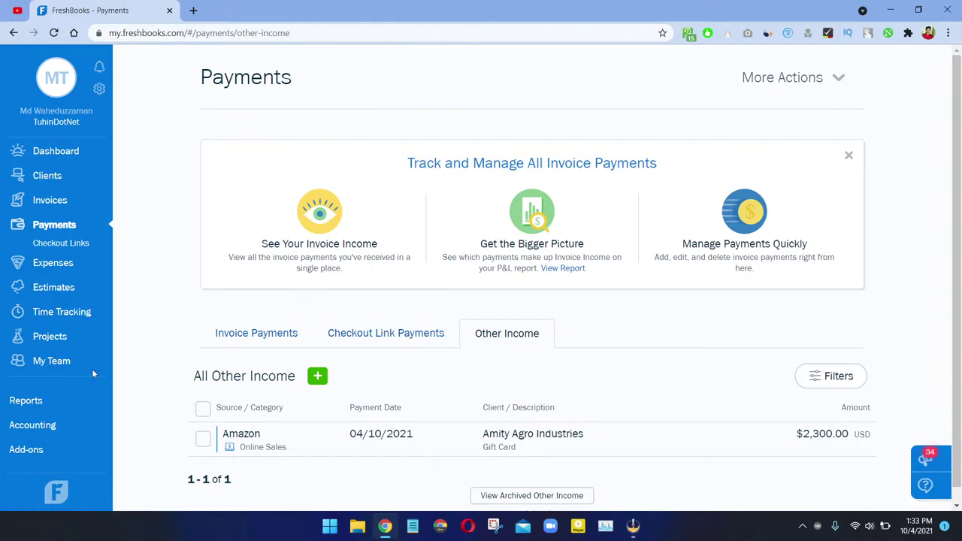
left_click(59, 270)
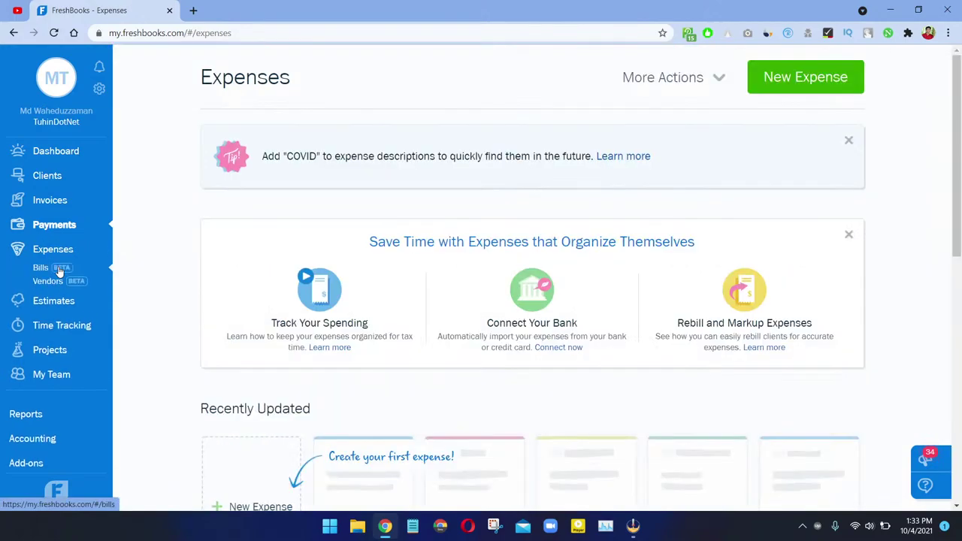
scroll(429, 348, "down", 3)
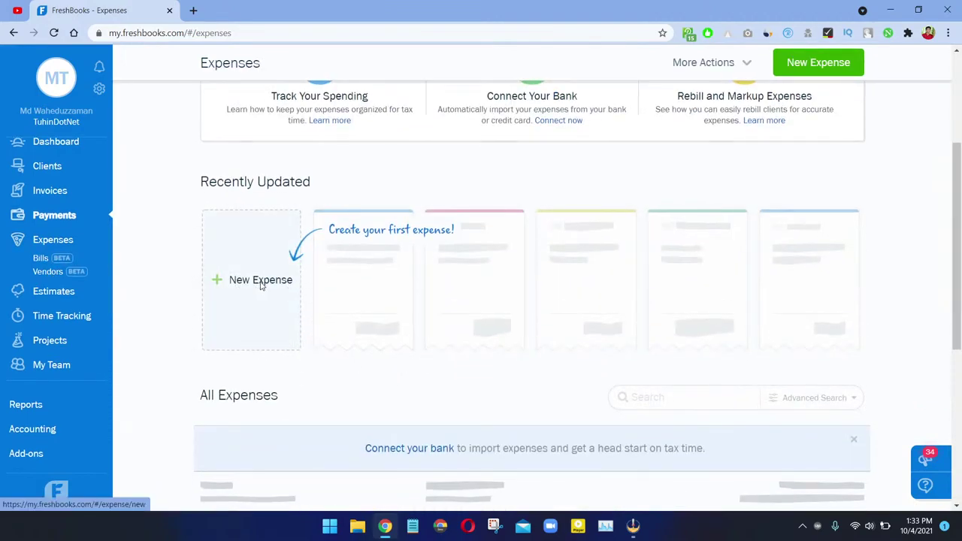
left_click(261, 282)
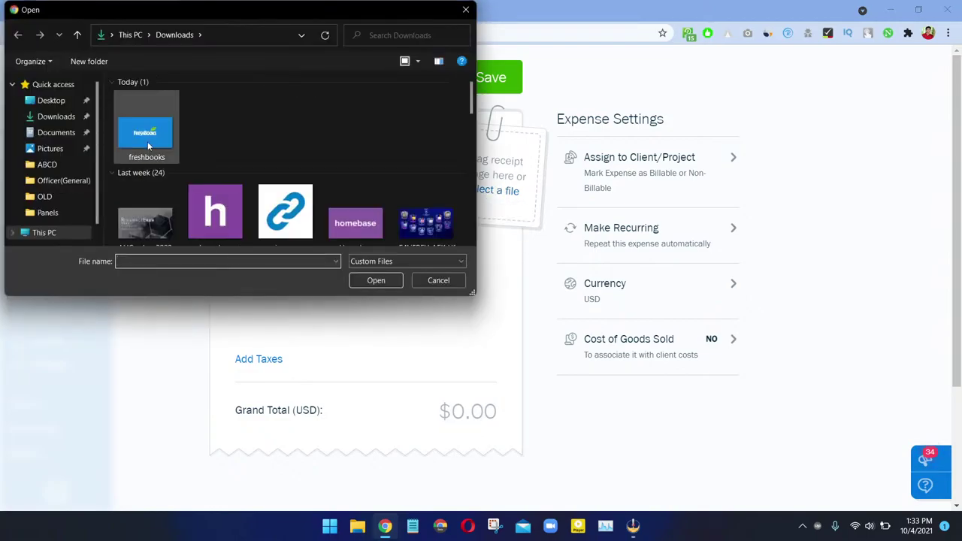
Step: Attach the homebase image as the expense receipt
left_click(199, 194)
double_click(199, 194)
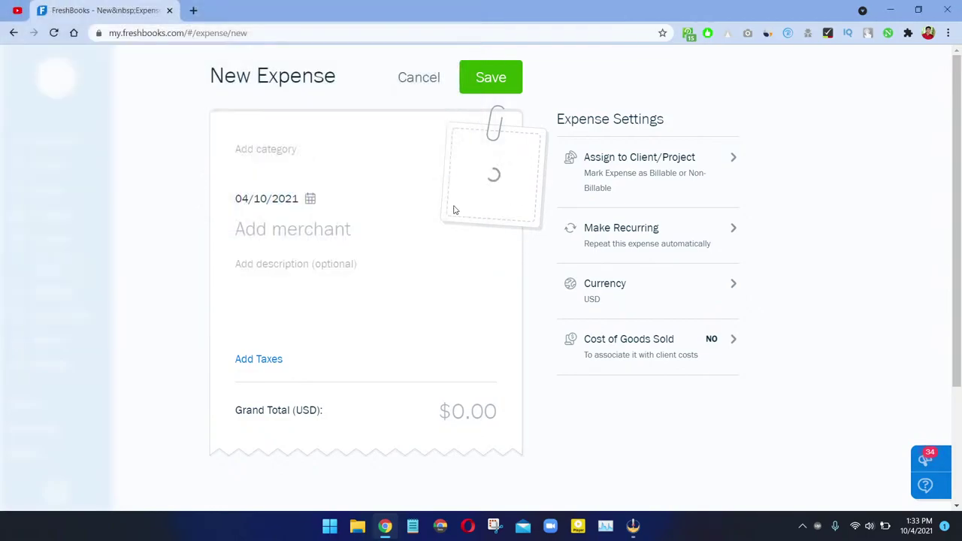
left_click(282, 150)
scroll(297, 240, "down", 3)
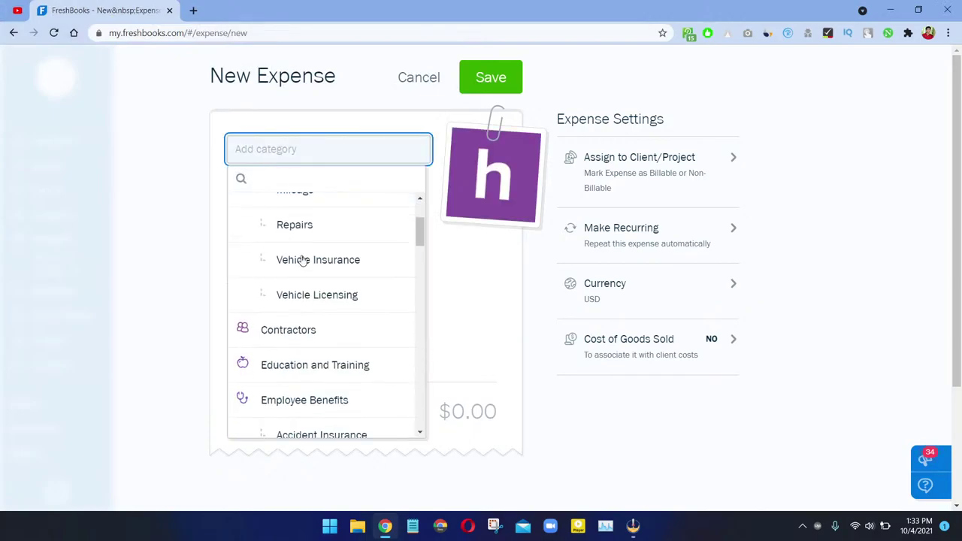
Step: Create and save a new 'Freelancer' expense category under Other Expenses
type("web")
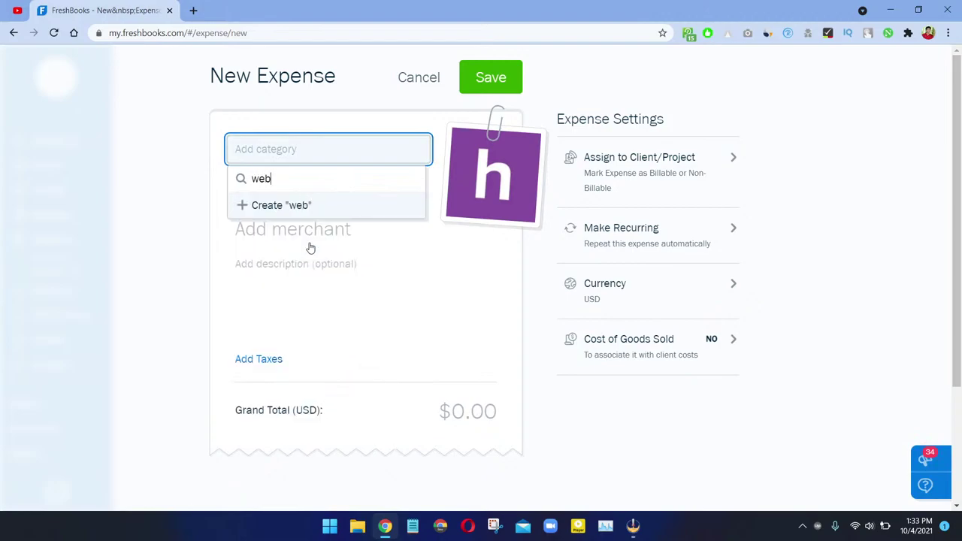
key("ctrl+a")
type("Web Development")
key("Return")
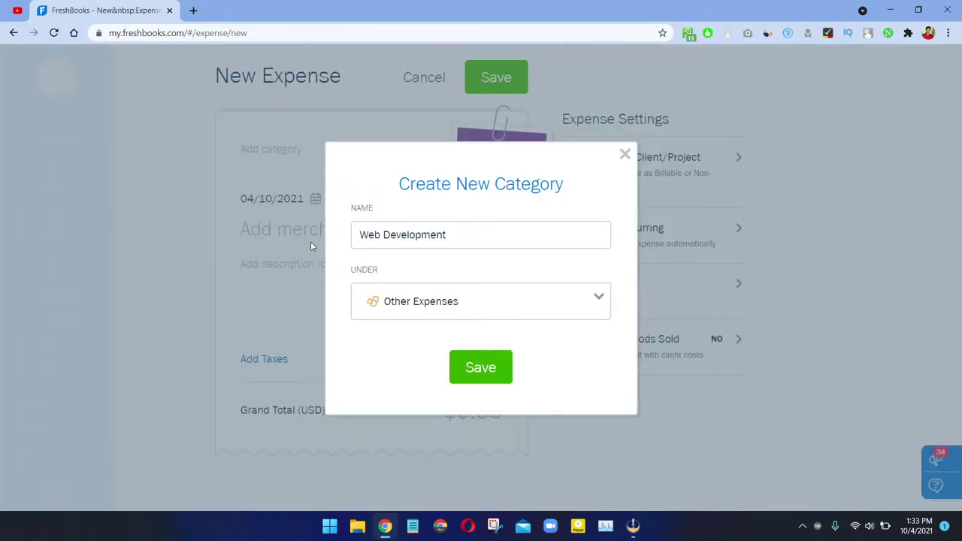
triple_click(470, 228)
type("Freelanc")
left_click(490, 374)
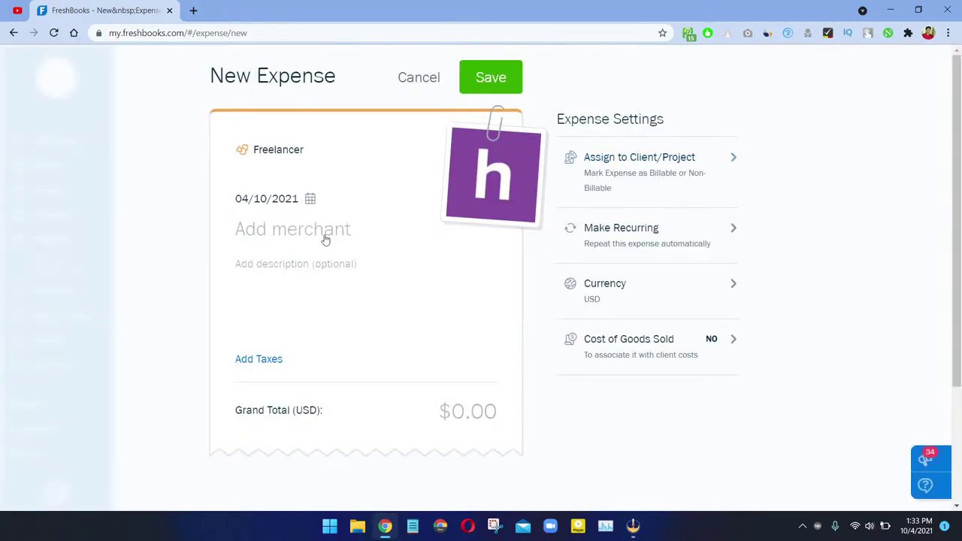
left_click(317, 236)
Step: Set merchant Upwork and description 'Website Development of Amity' on the expense
type("Am")
key("BackSpace")
key("BackSpace")
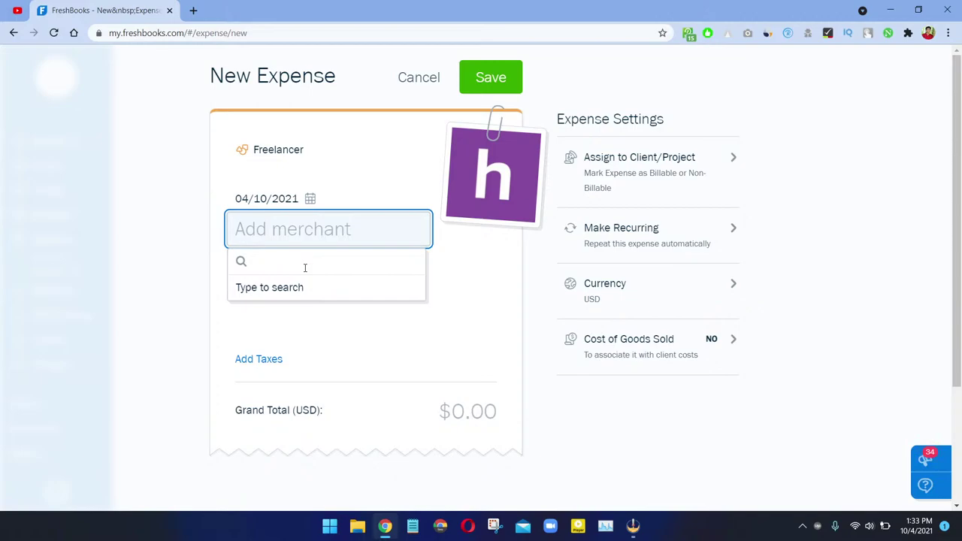
type("Upwork")
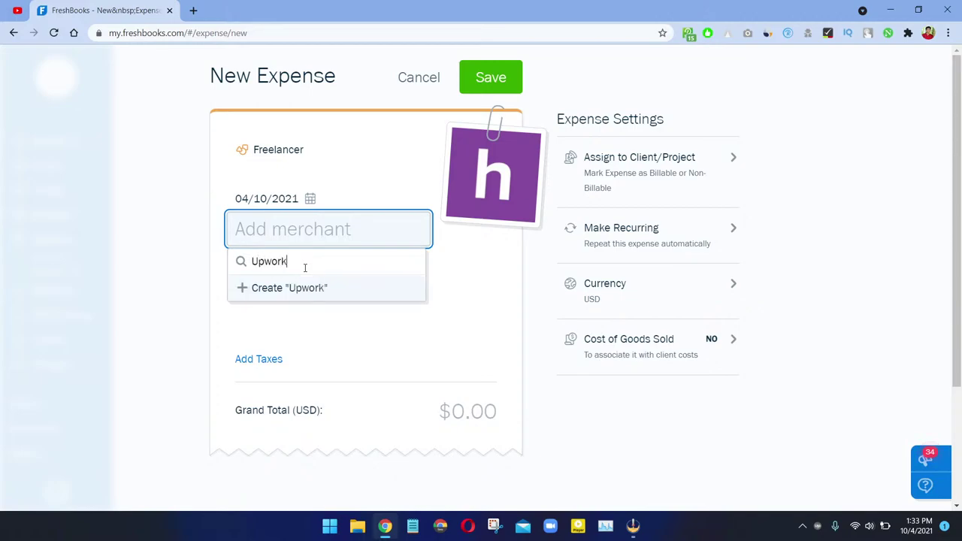
key("Return")
left_click(305, 267)
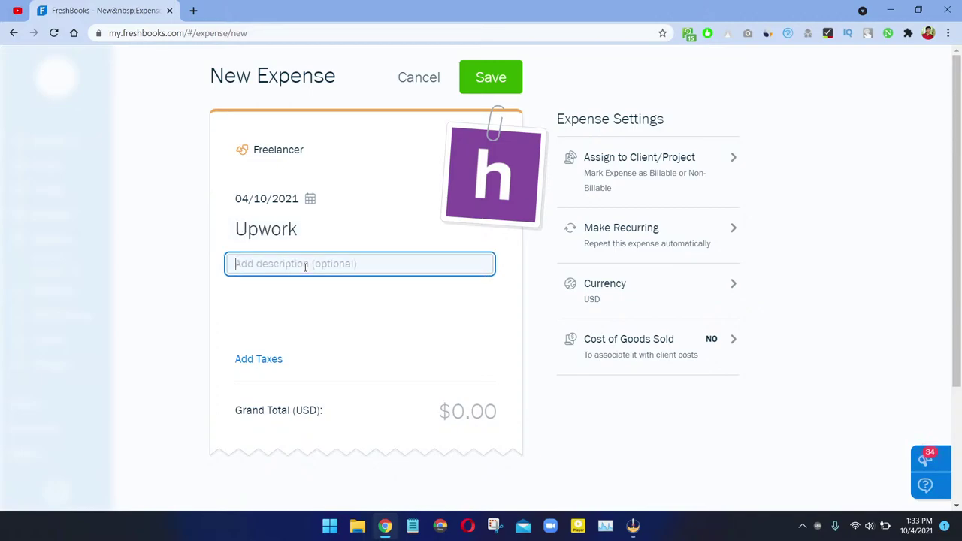
type("Website")
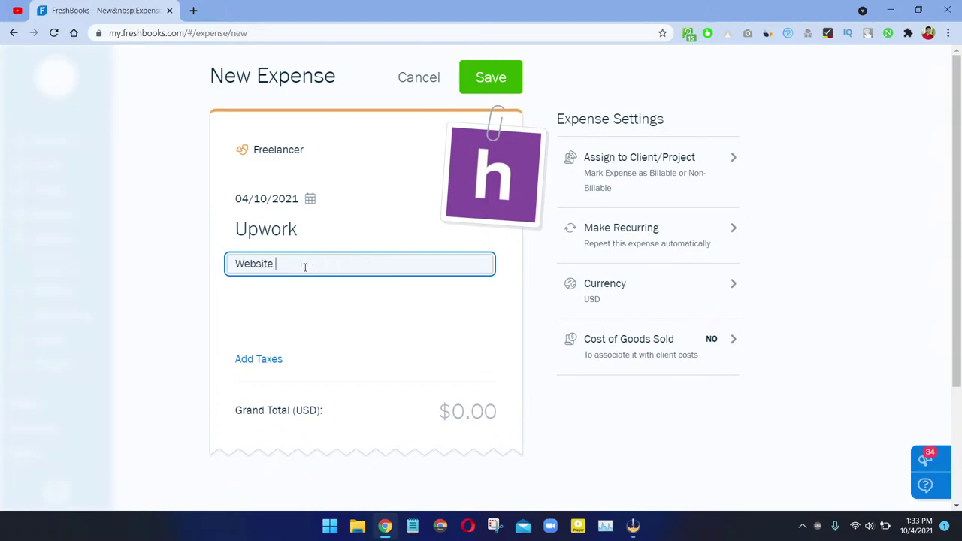
type(" Development")
key("BackSpace")
key("BackSpace")
type("n")
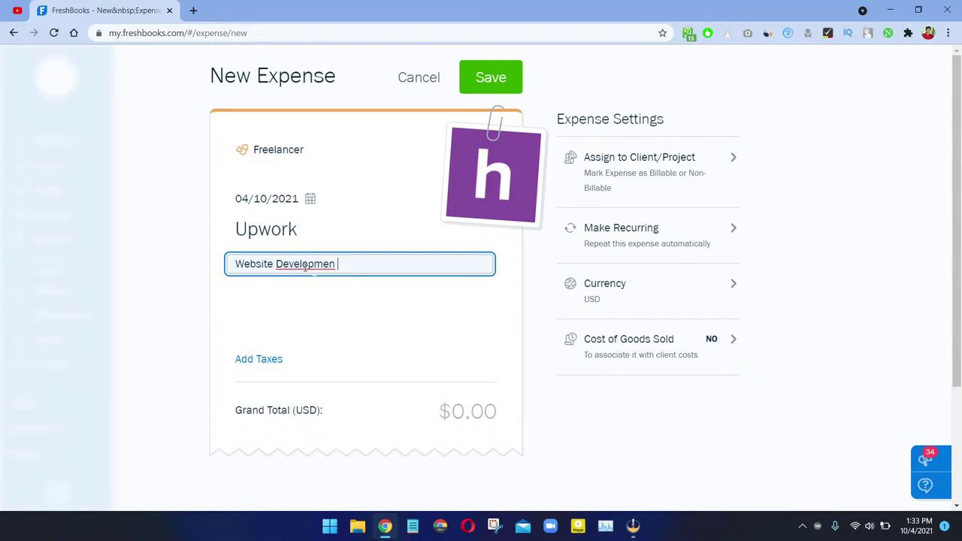
key("BackSpace")
key("BackSpace")
type("t of Am")
key("Tab")
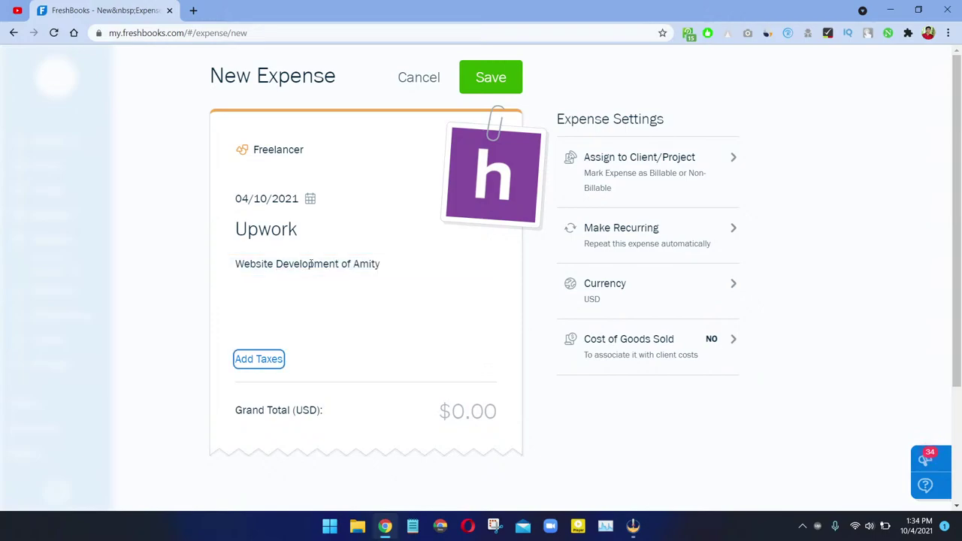
Step: Enter a grand total of $1,000.00 for the expense
scroll(485, 404, "down", 2)
left_click(490, 250)
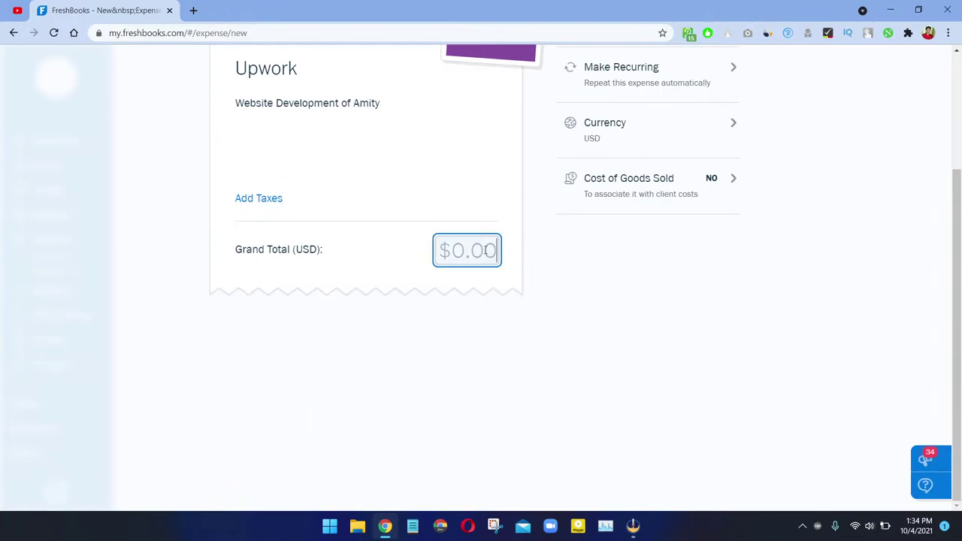
scroll(475, 226, "up", 2)
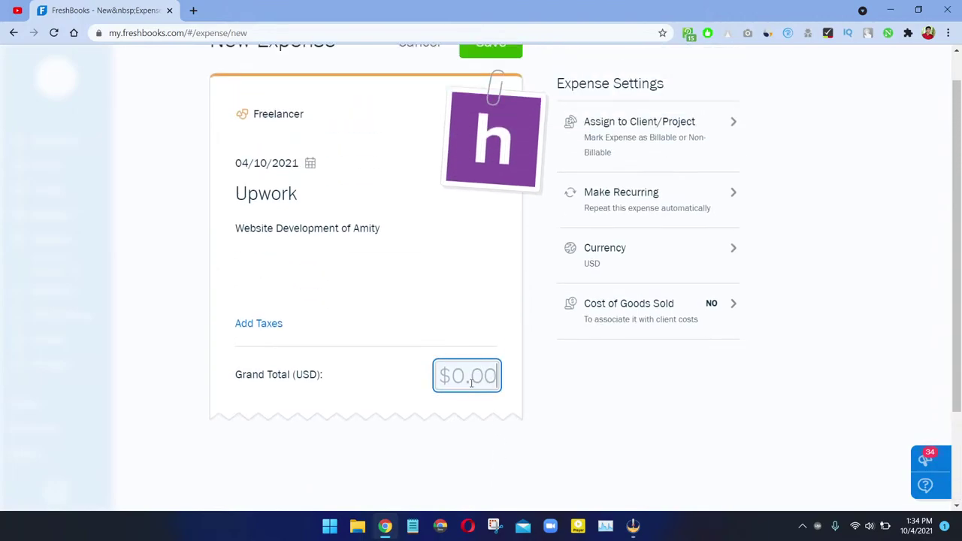
type("1000")
left_click(620, 419)
scroll(631, 416, "up", 1)
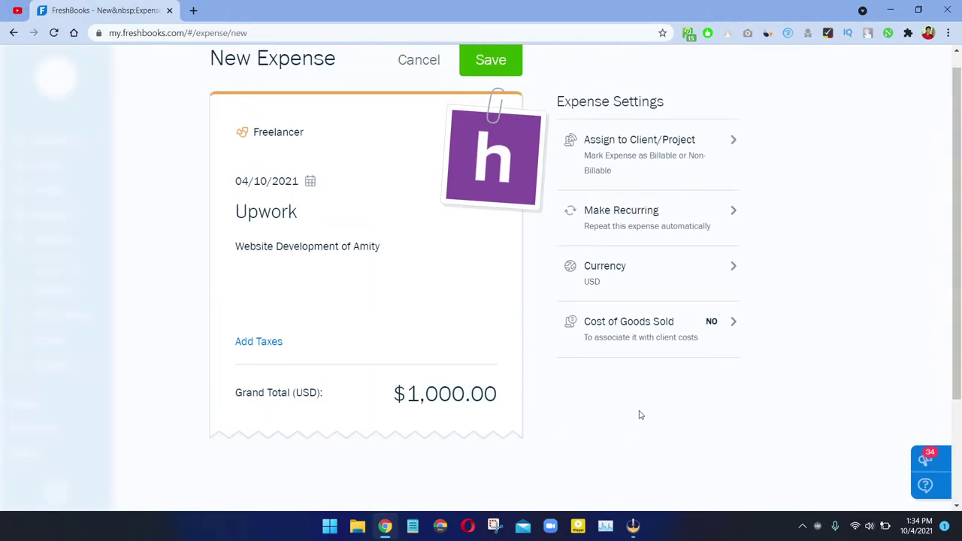
Step: Assign the Upwork expense to the client Amity Agro Industries
left_click(680, 167)
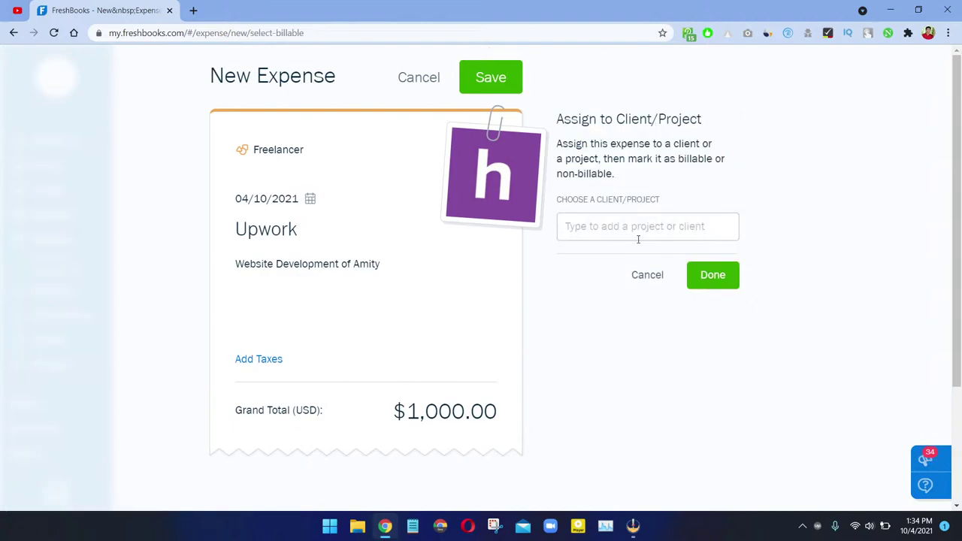
type("O")
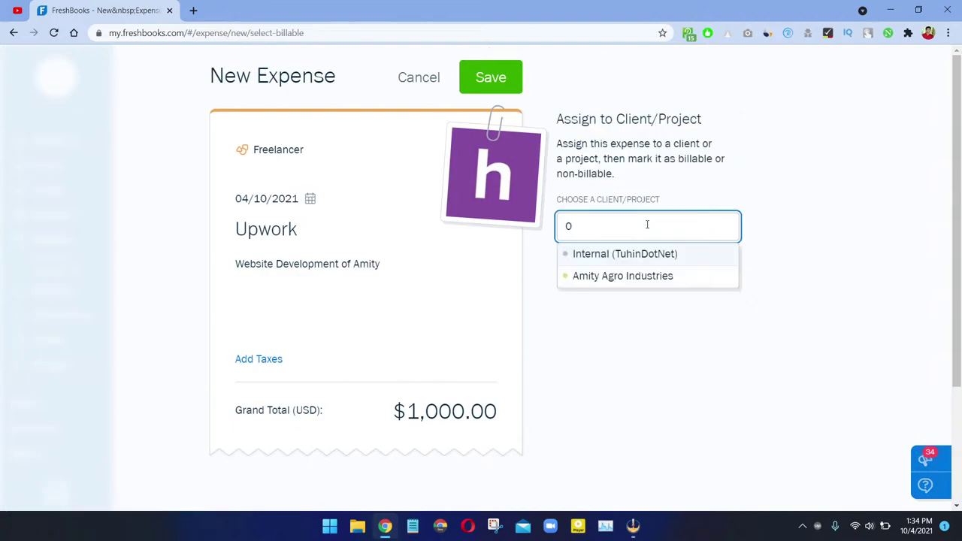
key("BackSpace")
type("a")
key("BackSpace")
left_click(623, 275)
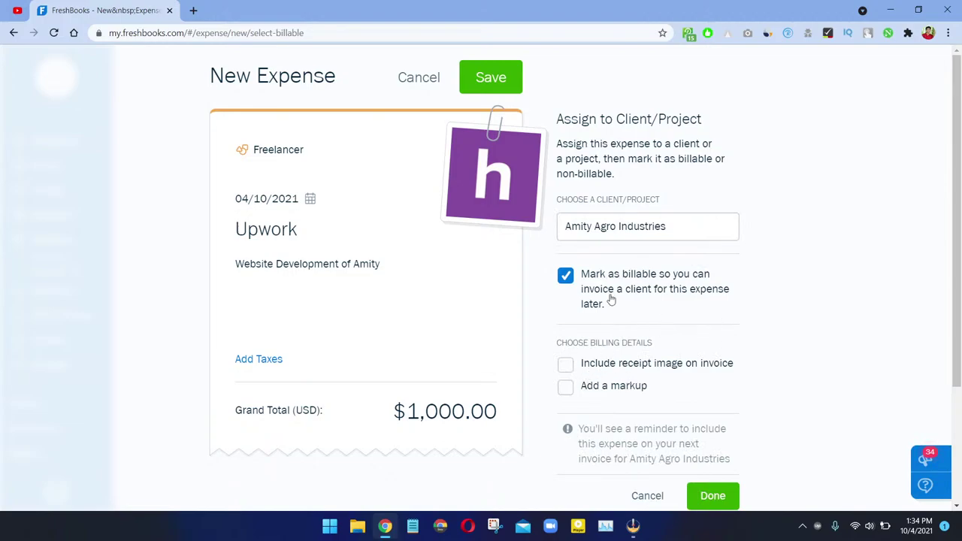
Step: Include the receipt image on the invoice and save the $1,000 expense
scroll(518, 341, "down", 2)
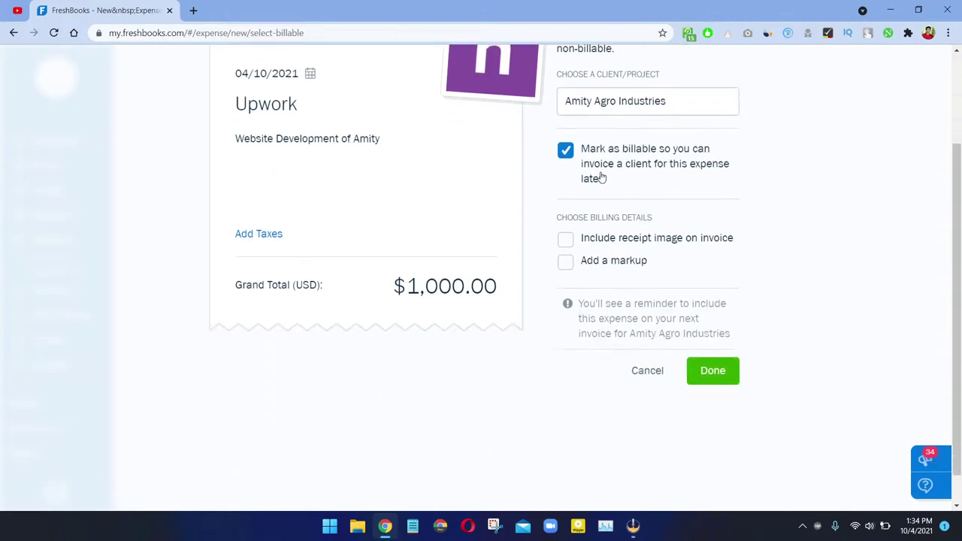
left_click(648, 239)
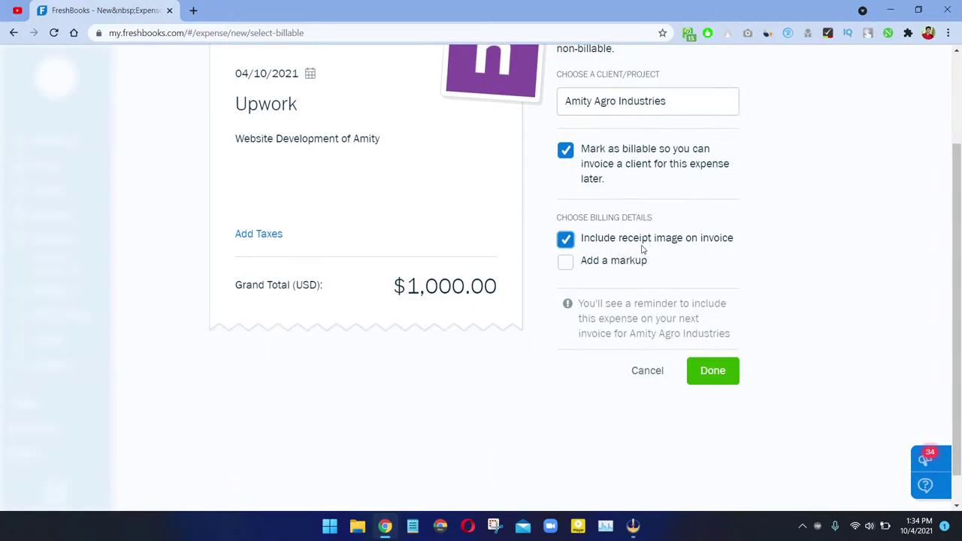
left_click(722, 376)
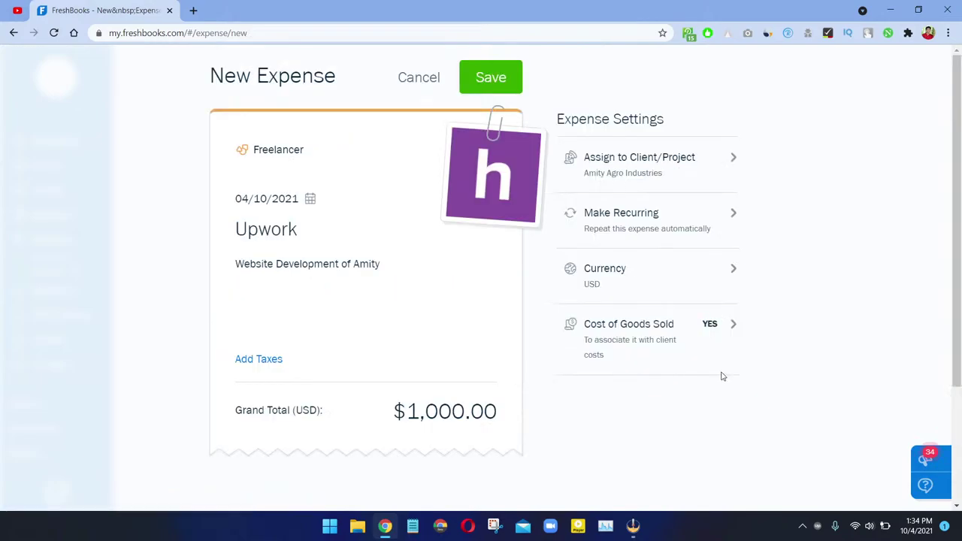
left_click(485, 83)
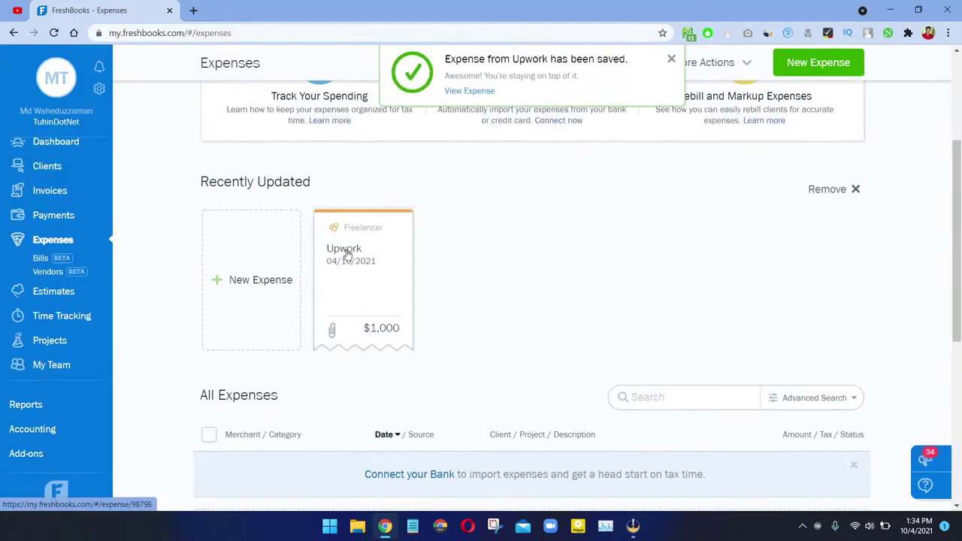
Step: Open the Upwork expense's full edit form and review its client billing settings
scroll(451, 431, "down", 5)
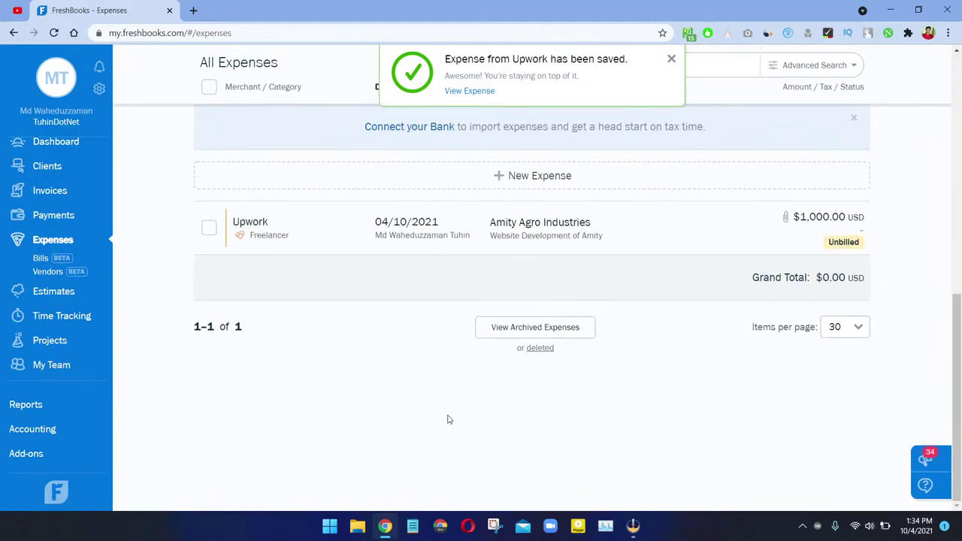
scroll(447, 419, "up", 2)
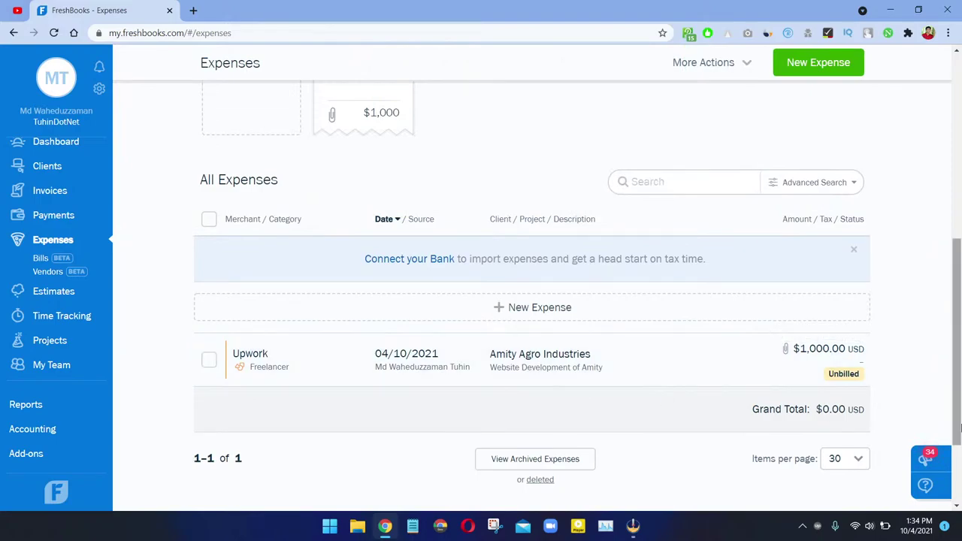
left_click(850, 362)
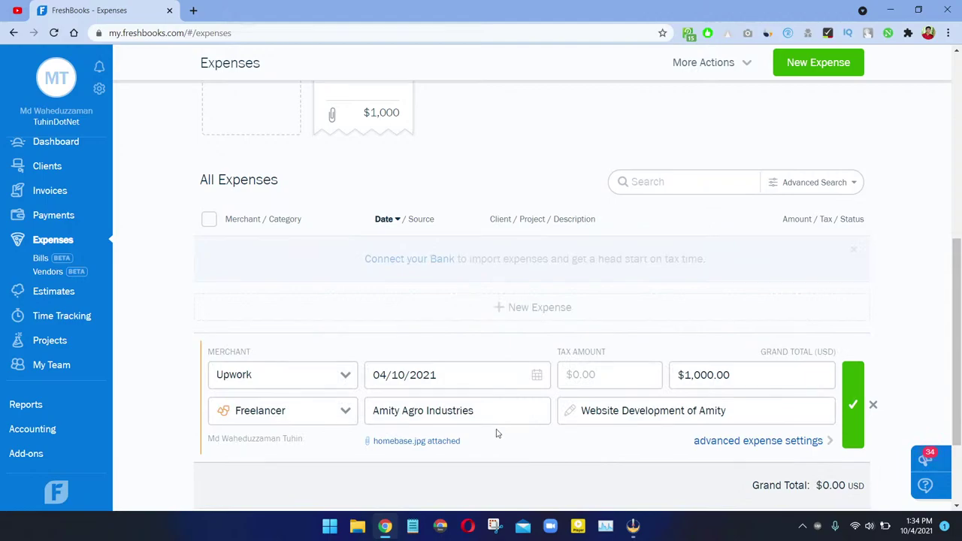
left_click(786, 441)
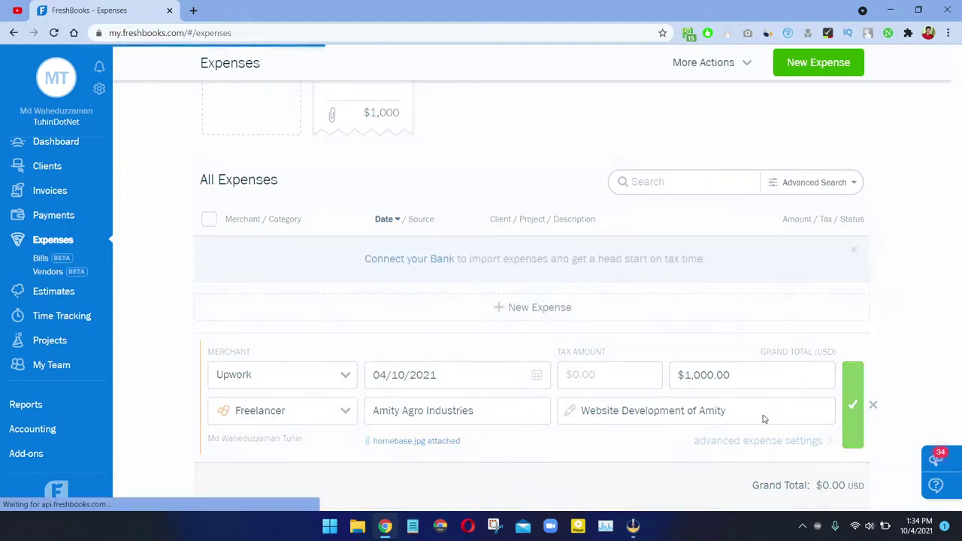
scroll(634, 204, "down", 2)
scroll(641, 193, "up", 2)
scroll(432, 359, "down", 1)
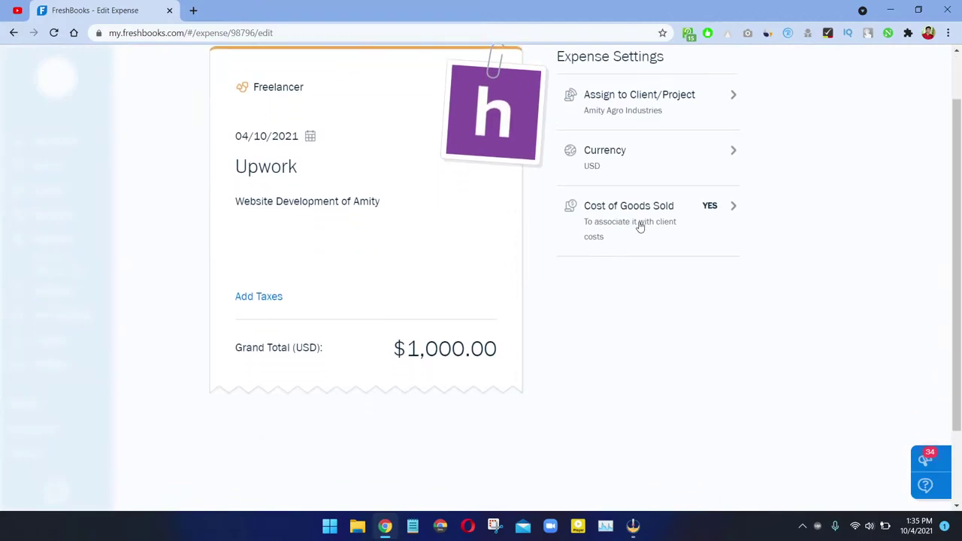
left_click(643, 117)
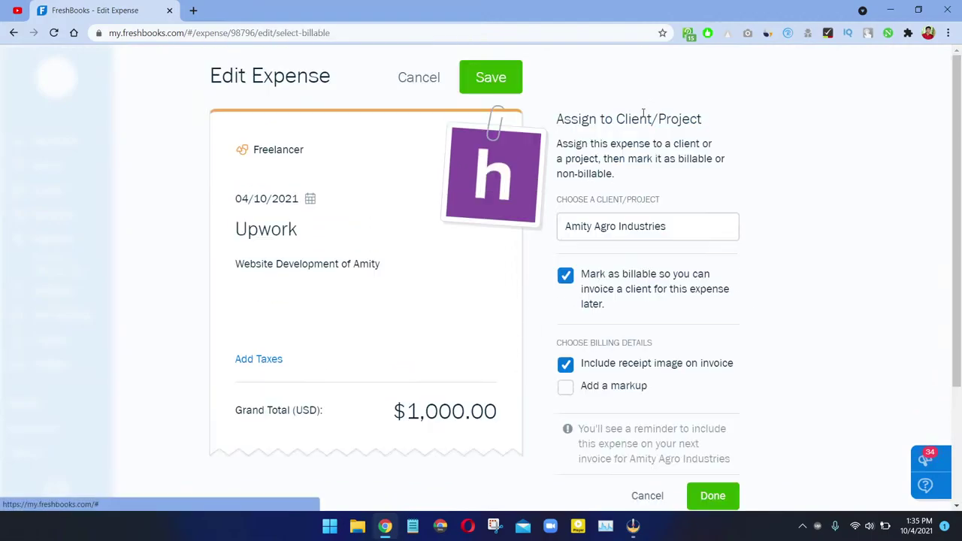
scroll(621, 260, "down", 1)
Step: Leave the markup off and discard the unsaved expense changes, keeping it at $1,000.00
left_click(620, 260)
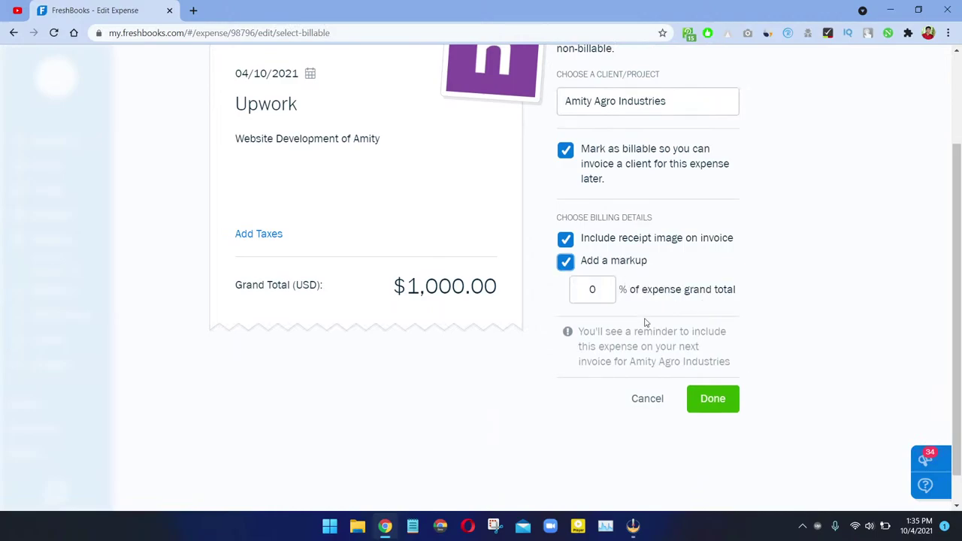
left_click(626, 262)
left_click(650, 370)
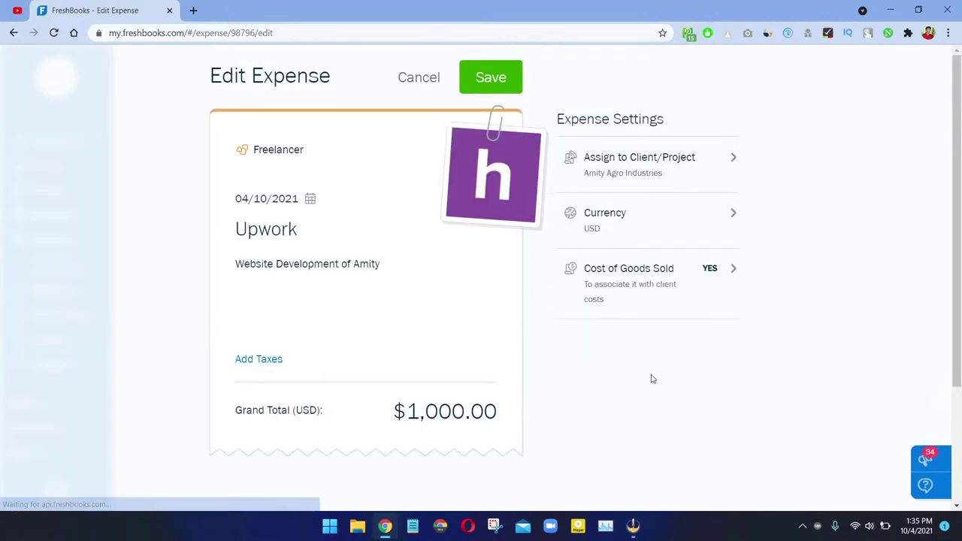
left_click_drag(453, 97, 423, 78)
left_click(424, 78)
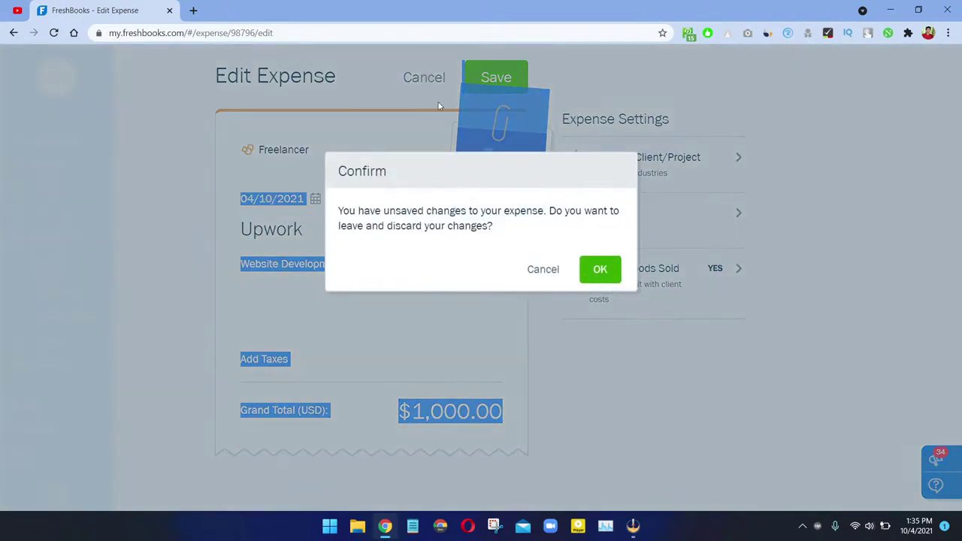
left_click(608, 272)
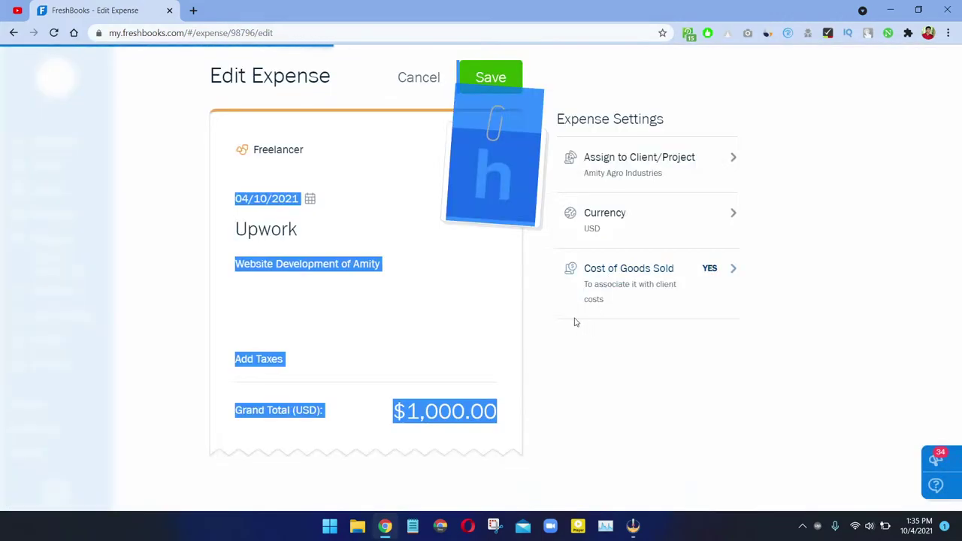
scroll(558, 323, "down", 5)
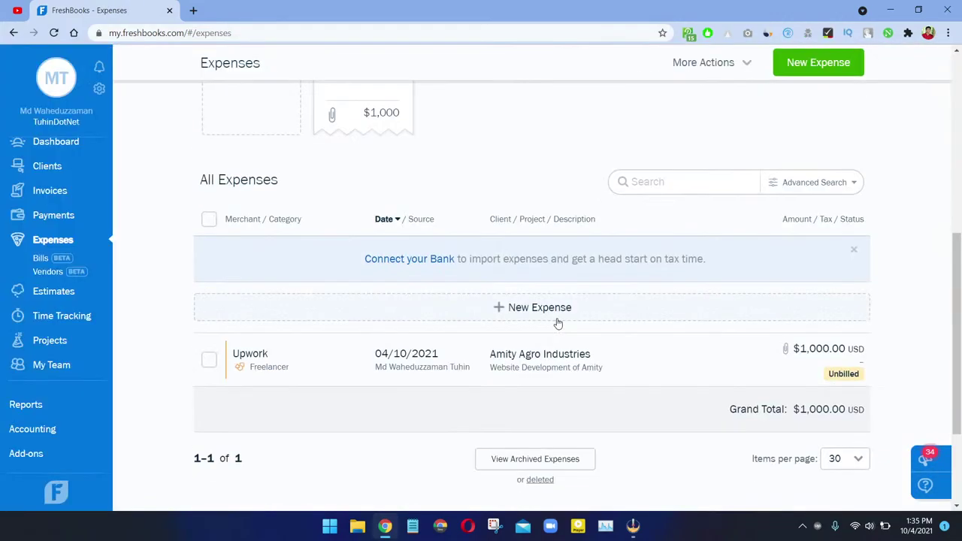
scroll(558, 323, "up", 3)
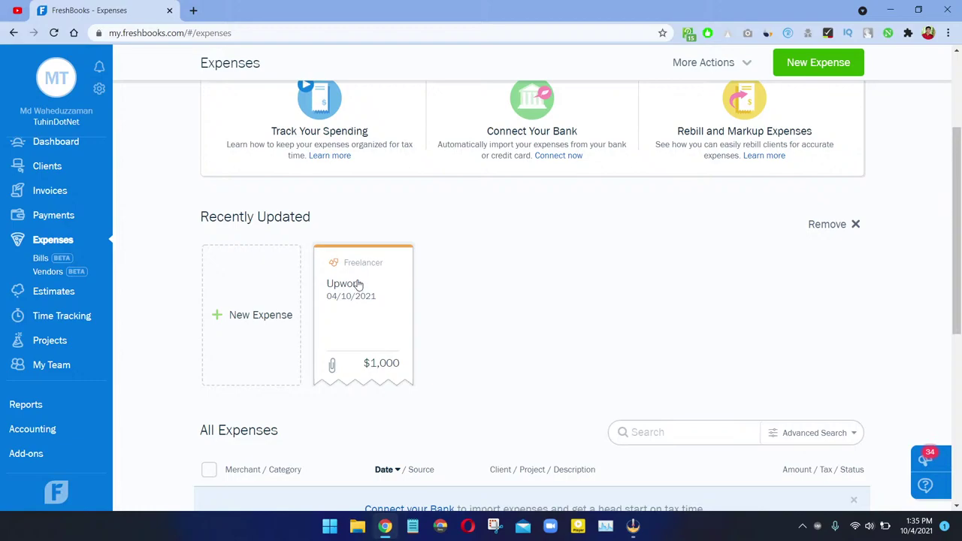
scroll(440, 253, "up", 2)
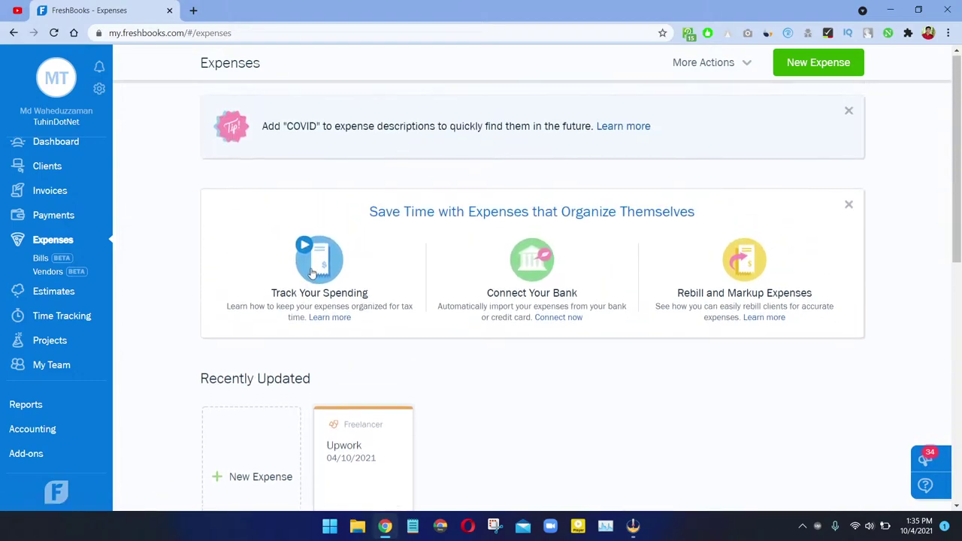
Step: Move the Upwork expense's date from 04/10/2021 to the 3rd and save it
scroll(316, 267, "down", 6)
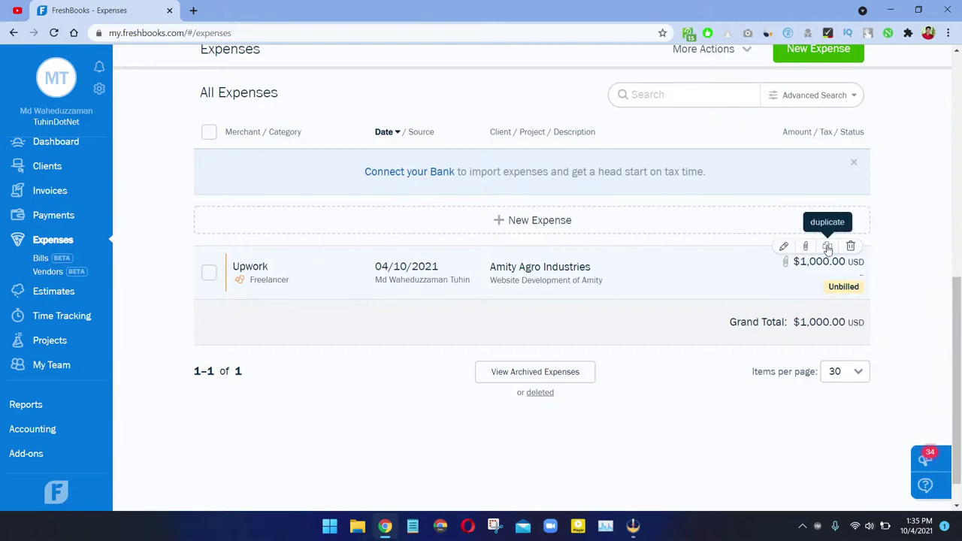
left_click(785, 247)
left_click(444, 288)
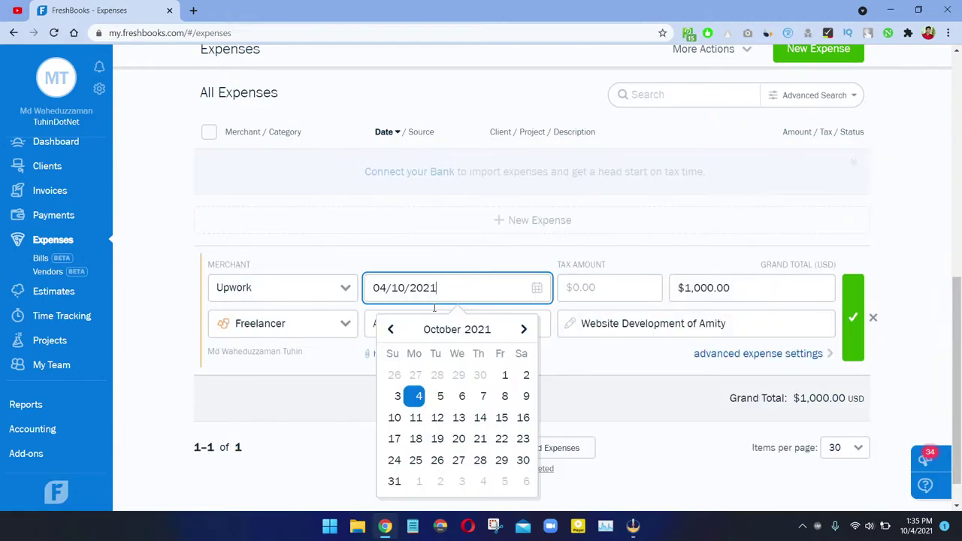
left_click(391, 396)
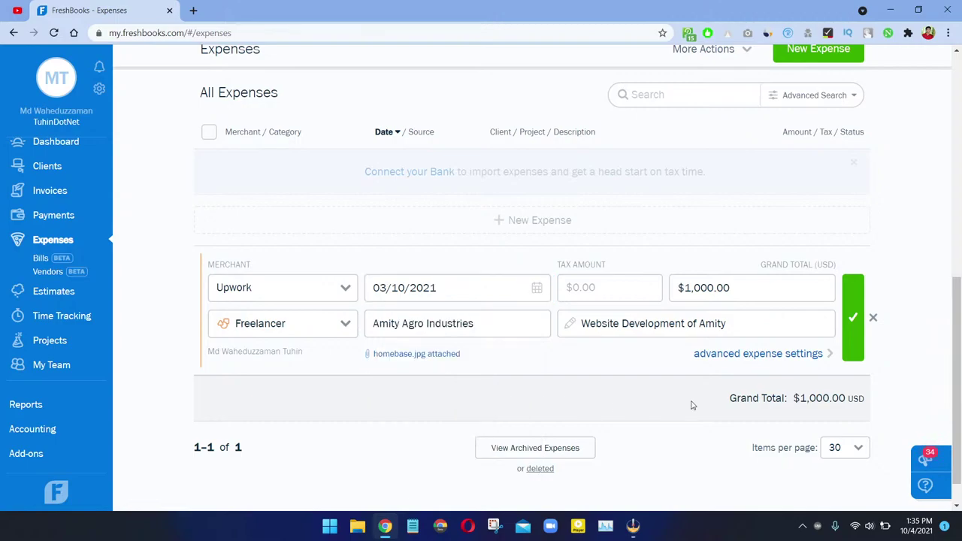
left_click(857, 318)
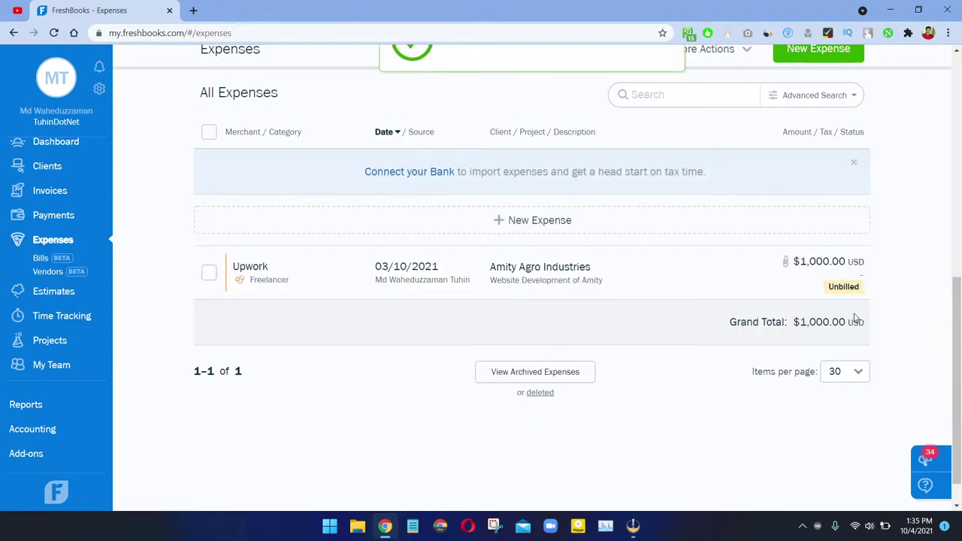
left_click(208, 274)
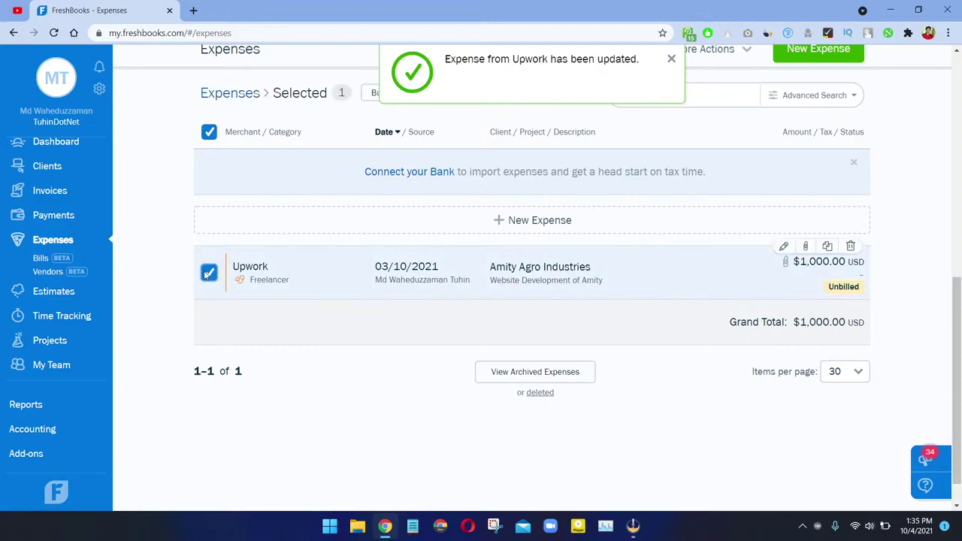
scroll(350, 236, "up", 2)
left_click(378, 224)
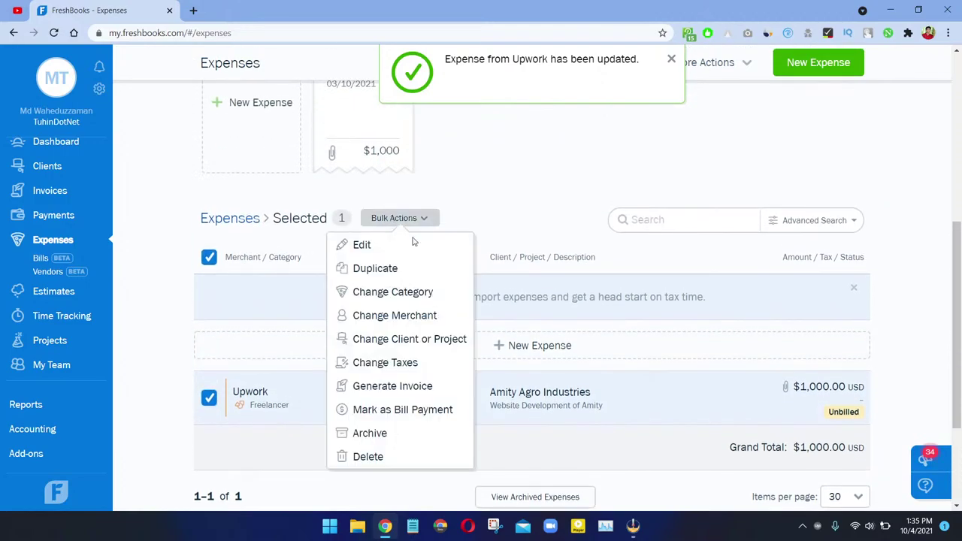
left_click(397, 415)
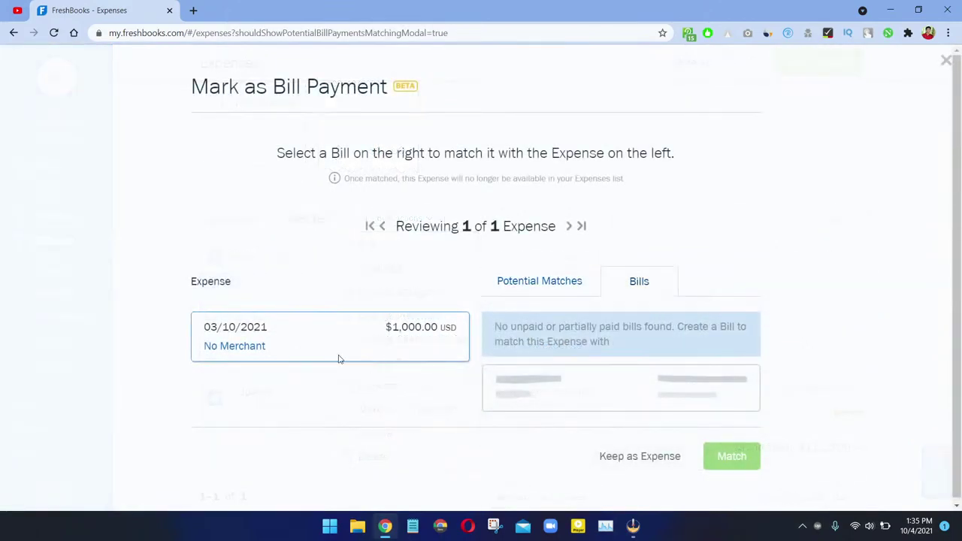
left_click(225, 344)
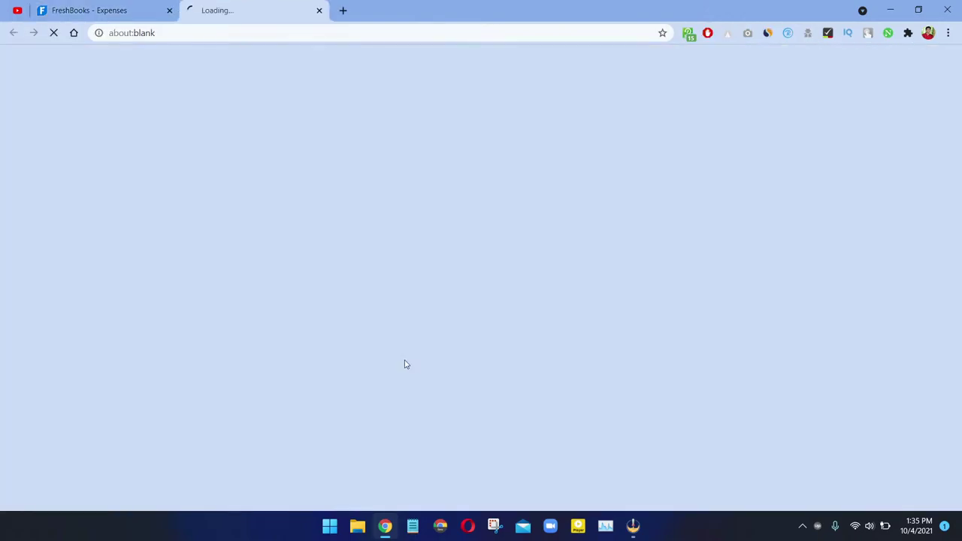
key("ctrl+w")
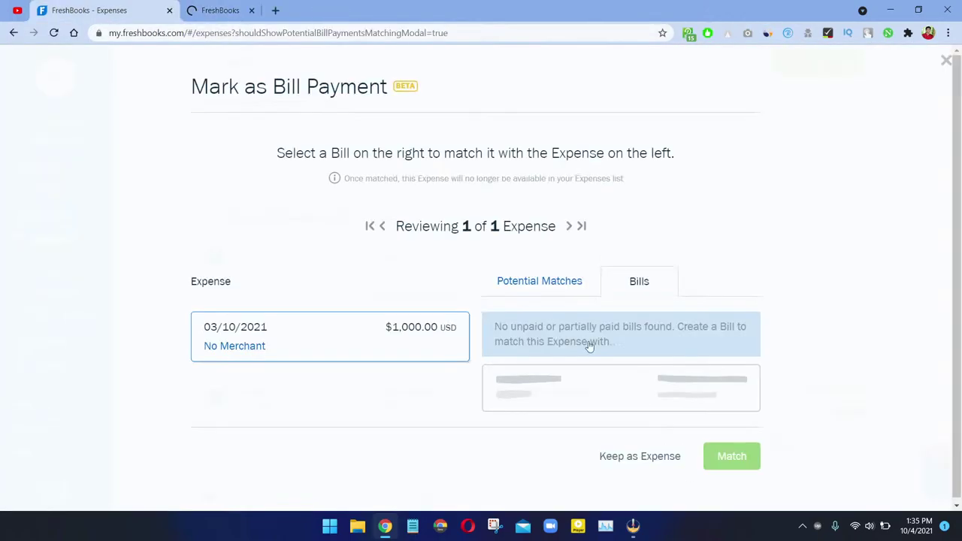
left_click(568, 287)
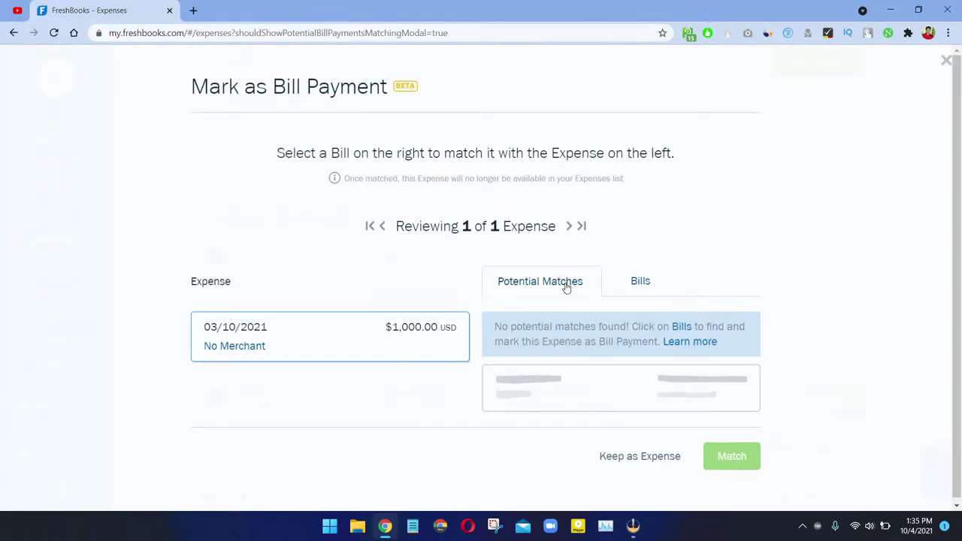
left_click(620, 294)
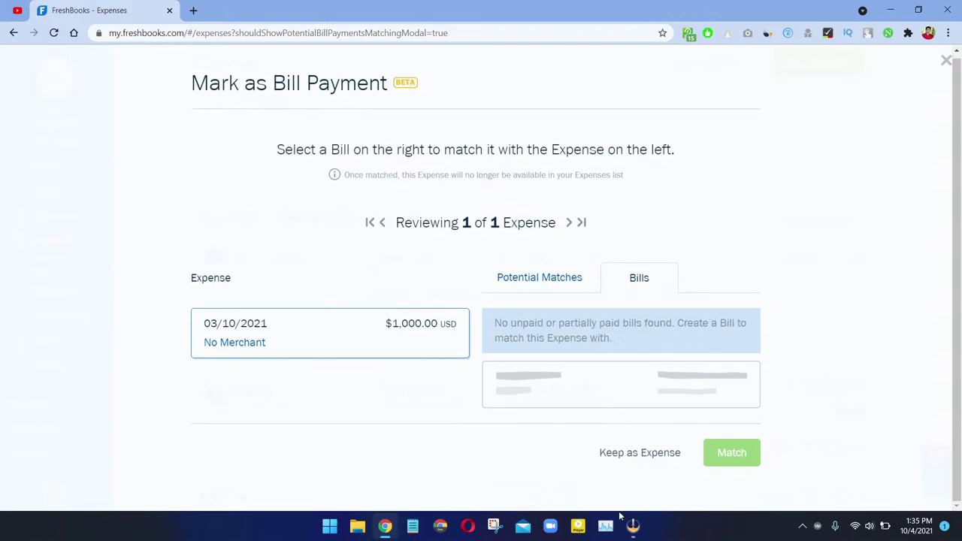
right_click(429, 211)
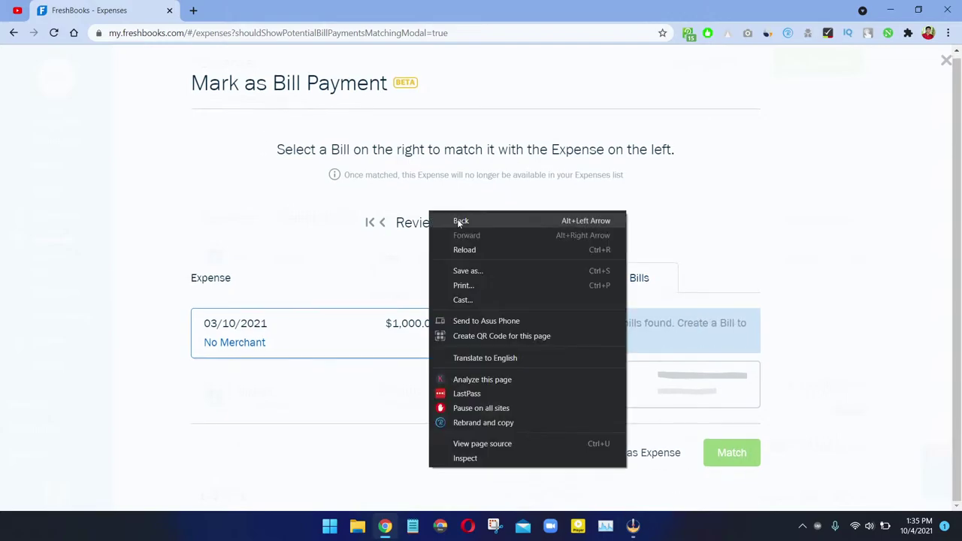
left_click(458, 221)
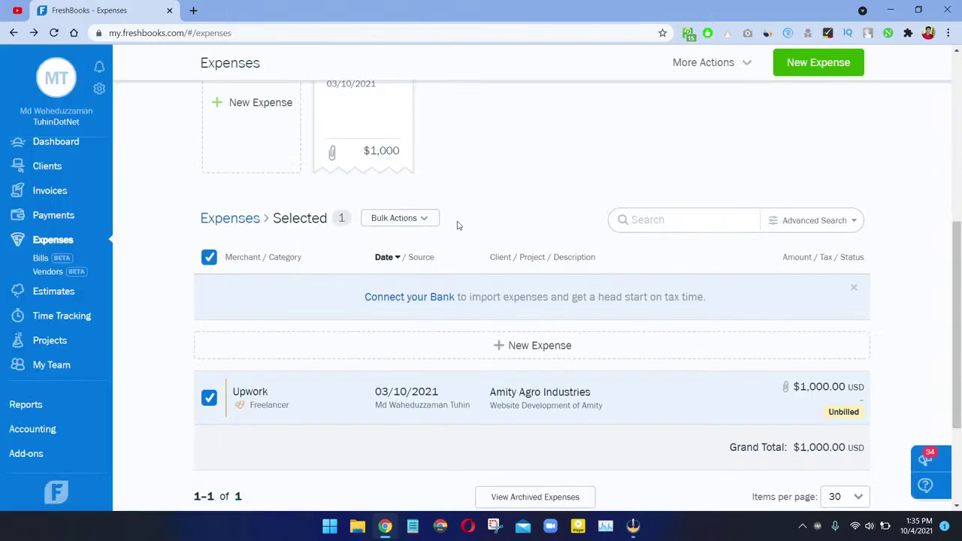
left_click(396, 218)
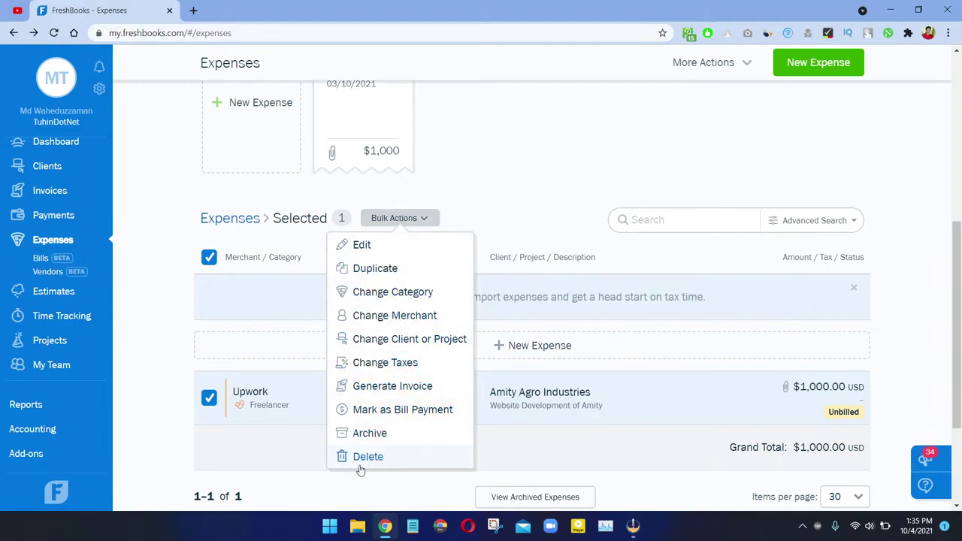
left_click(210, 258)
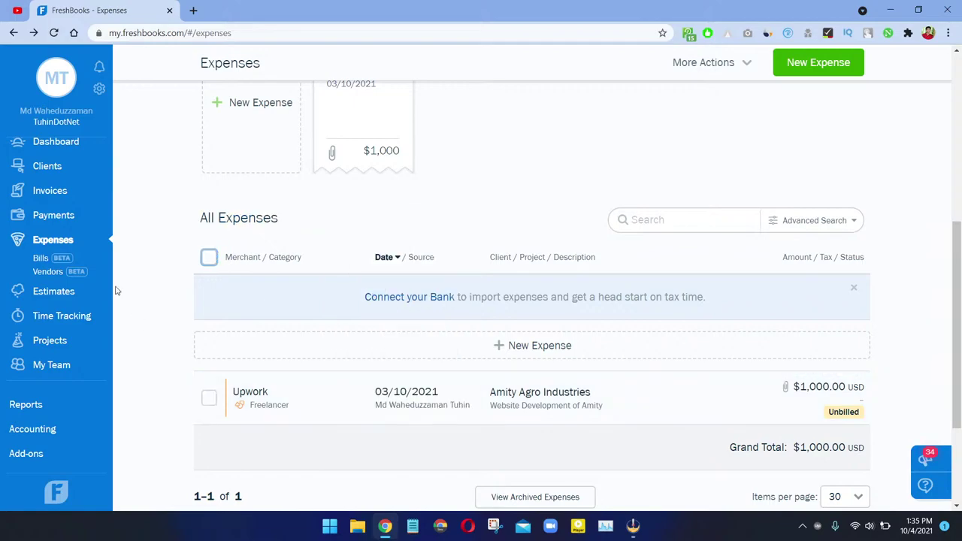
Step: Open the Vendors page showing $0 overdue and $0 total outstanding
left_click(48, 275)
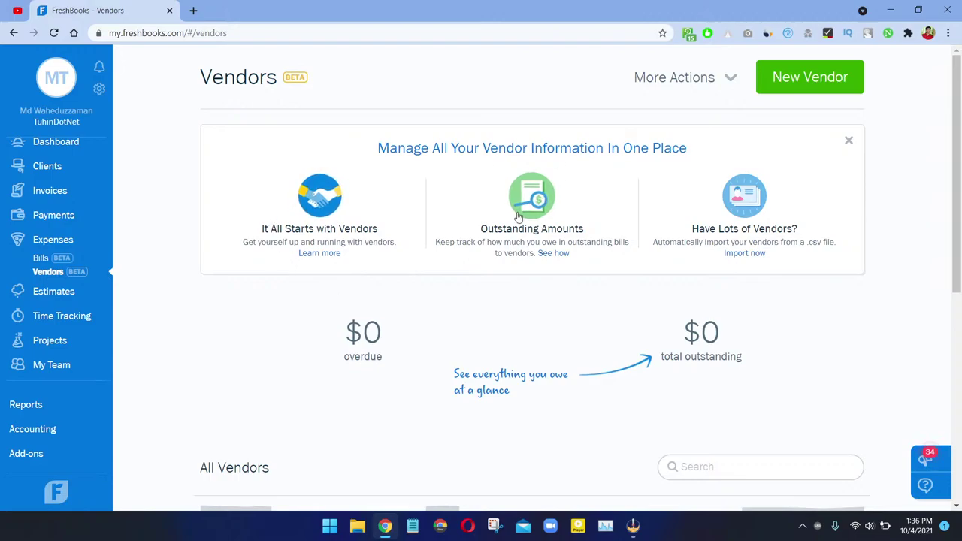
left_click_drag(241, 228, 466, 287)
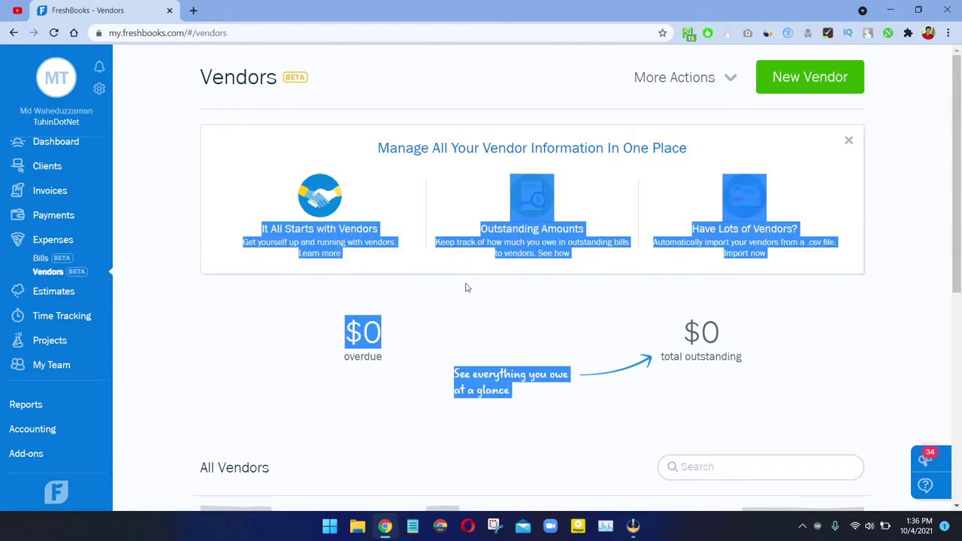
left_click(466, 287)
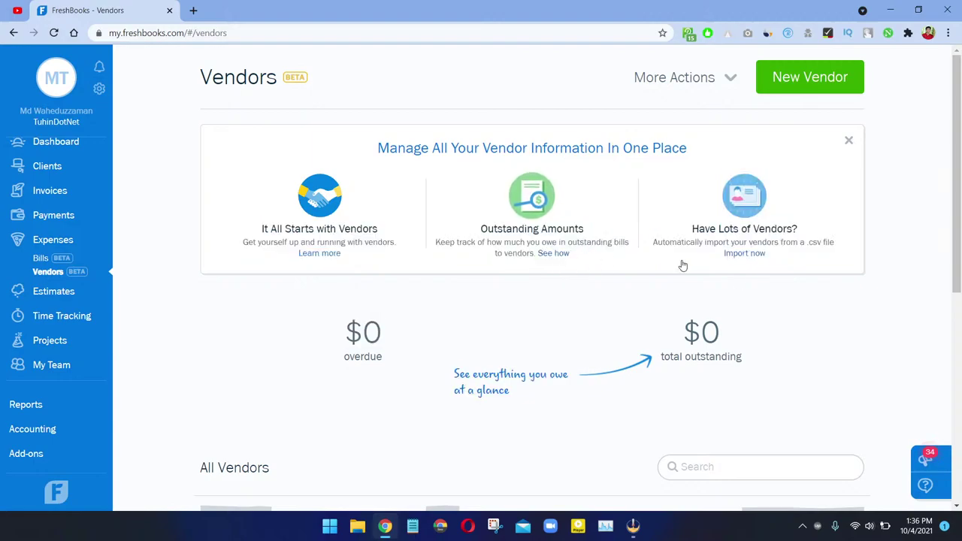
scroll(344, 419, "down", 1)
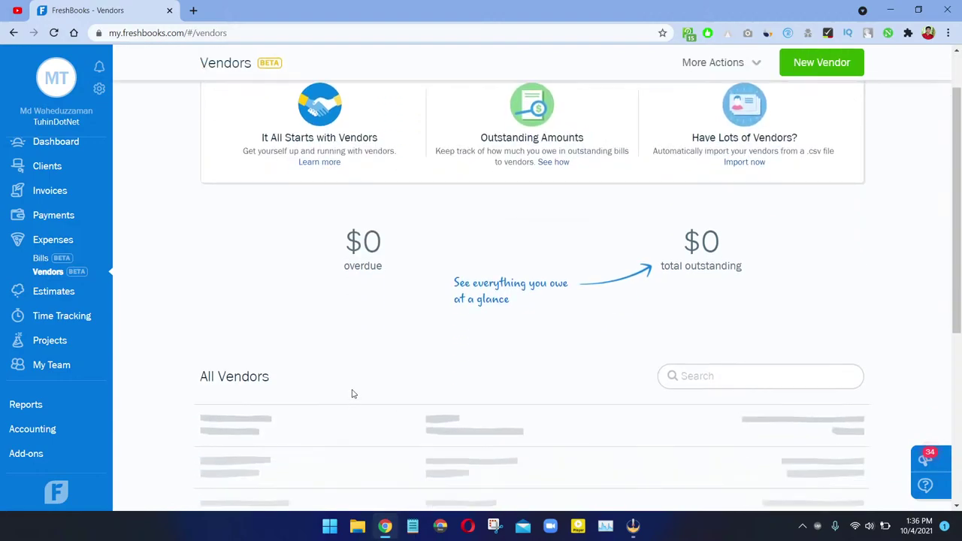
Step: Start a vendor import from a .csv file, then cancel the upload
right_click(747, 162)
left_click(728, 169)
left_click(733, 164)
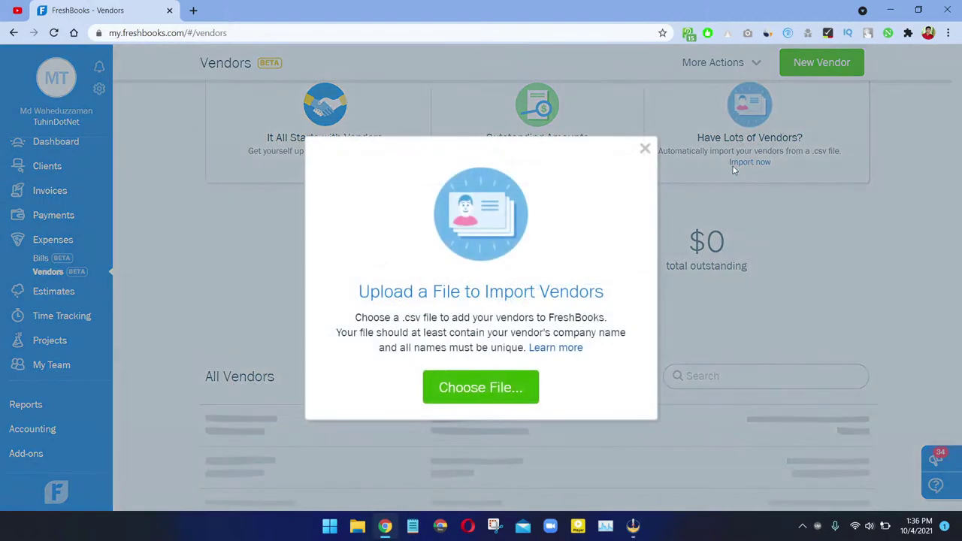
left_click(644, 149)
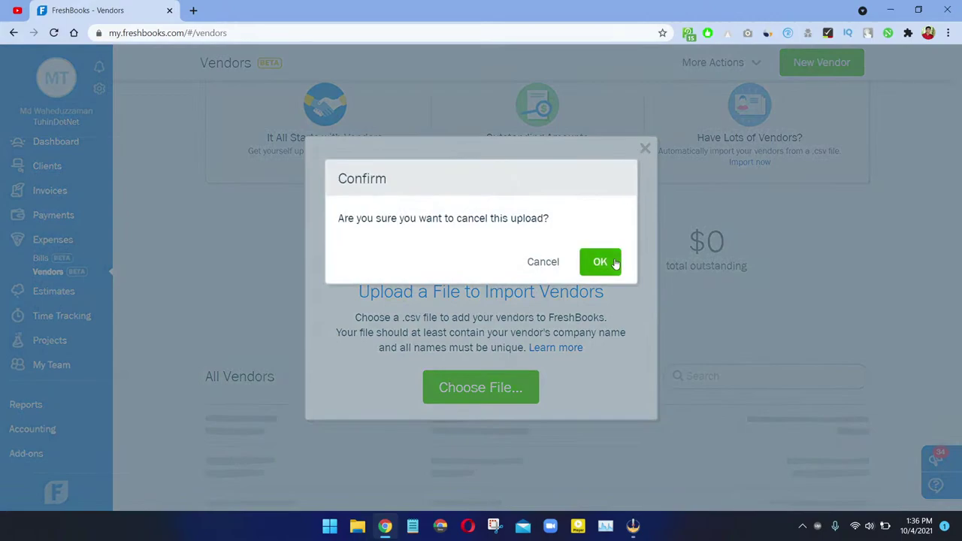
left_click(600, 262)
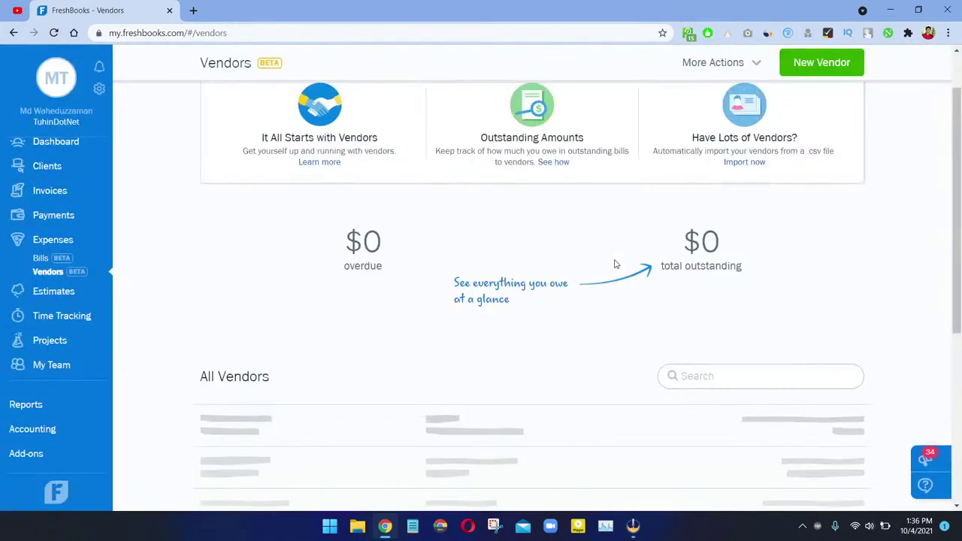
scroll(526, 310, "down", 3)
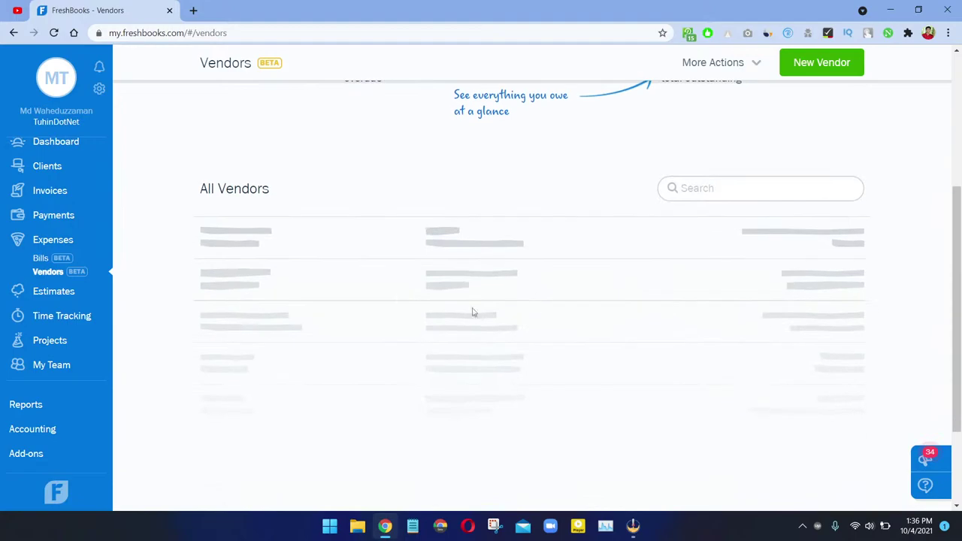
scroll(353, 296, "up", 4)
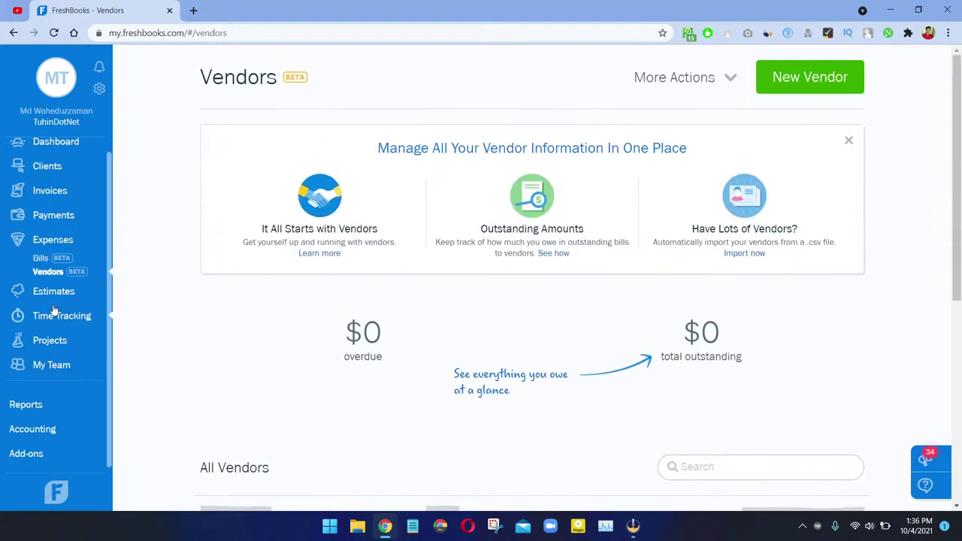
Step: Go to Estimates and Proposals and start a blank estimate numbered 0000001
left_click(53, 293)
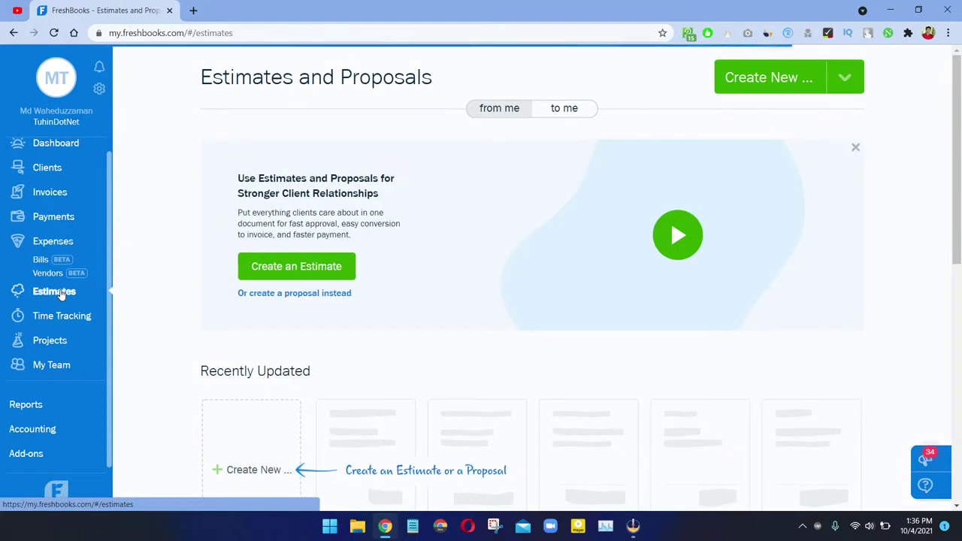
scroll(429, 270, "down", 2)
scroll(423, 275, "up", 2)
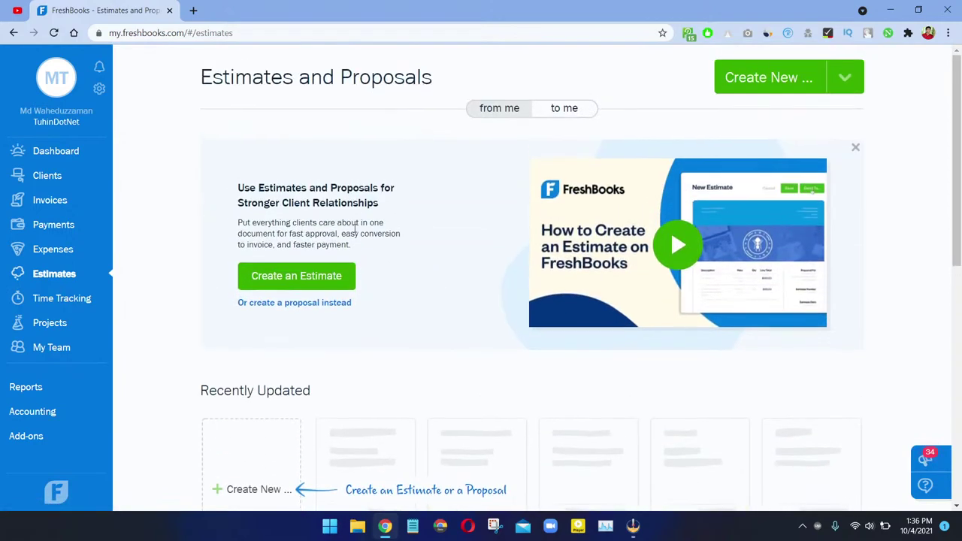
left_click_drag(233, 189, 413, 188)
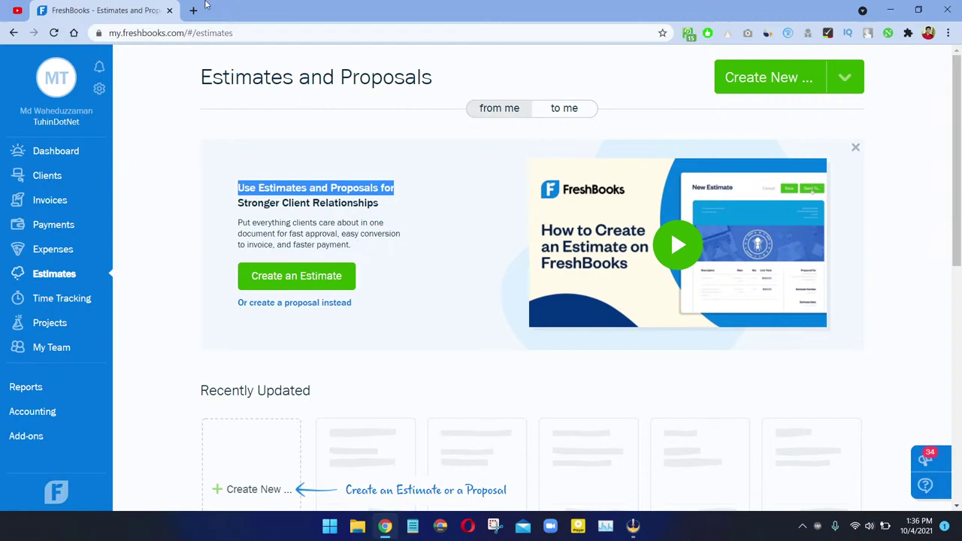
left_click(325, 276)
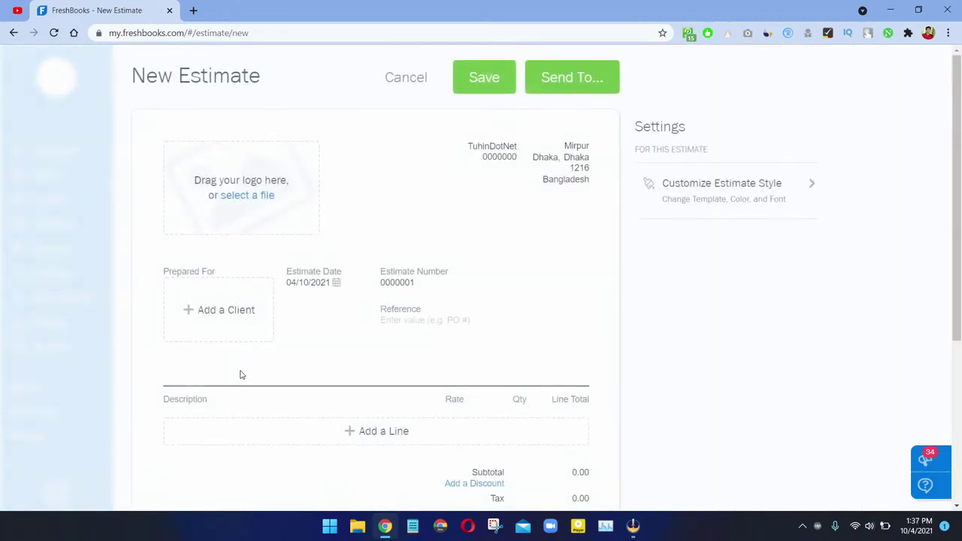
Step: Add the freshbooks logo to the estimate and set Amity Agro Industries as its client
scroll(251, 365, "down", 3)
scroll(263, 348, "up", 3)
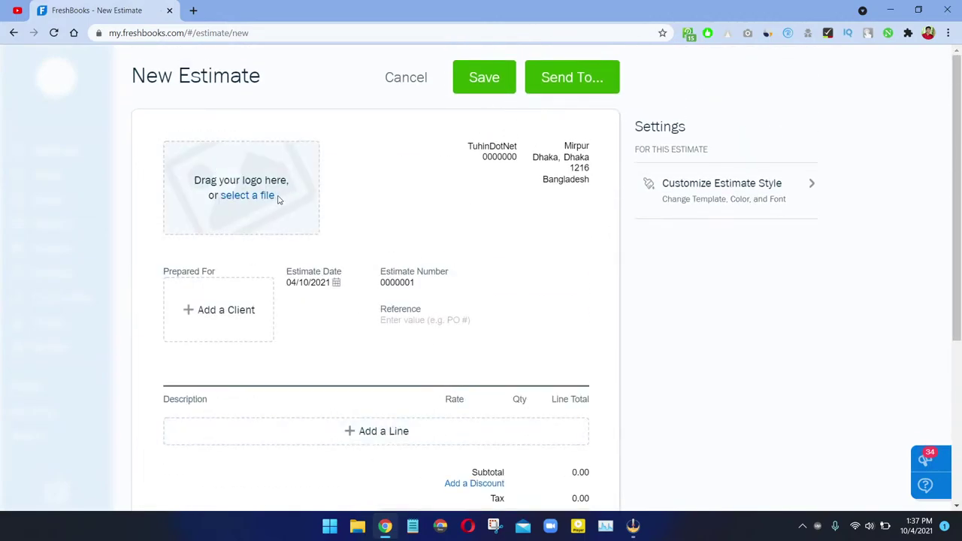
left_click(248, 186)
left_click(160, 124)
double_click(159, 125)
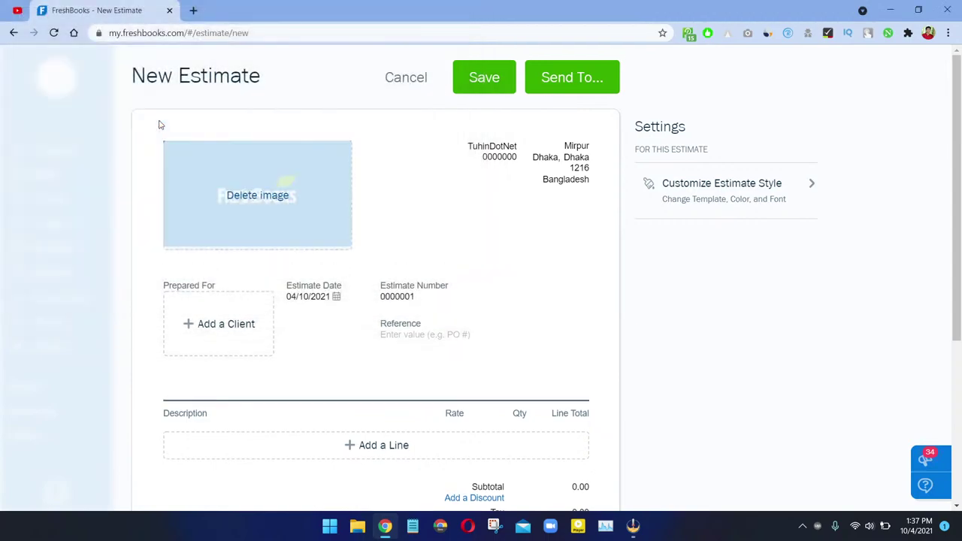
left_click(189, 331)
left_click(228, 340)
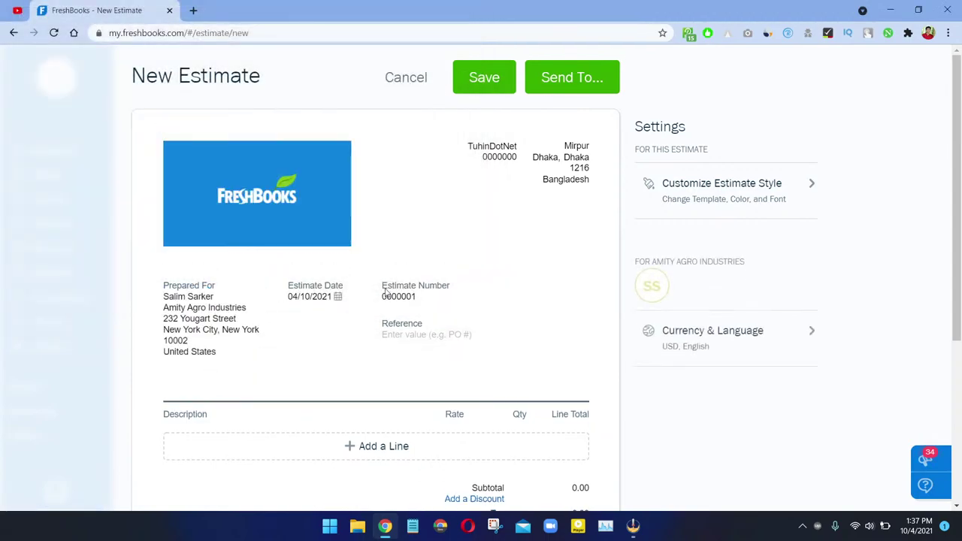
Step: Add a Web Design line with quantity 3, deleting the extra duplicate line
scroll(364, 356, "down", 3)
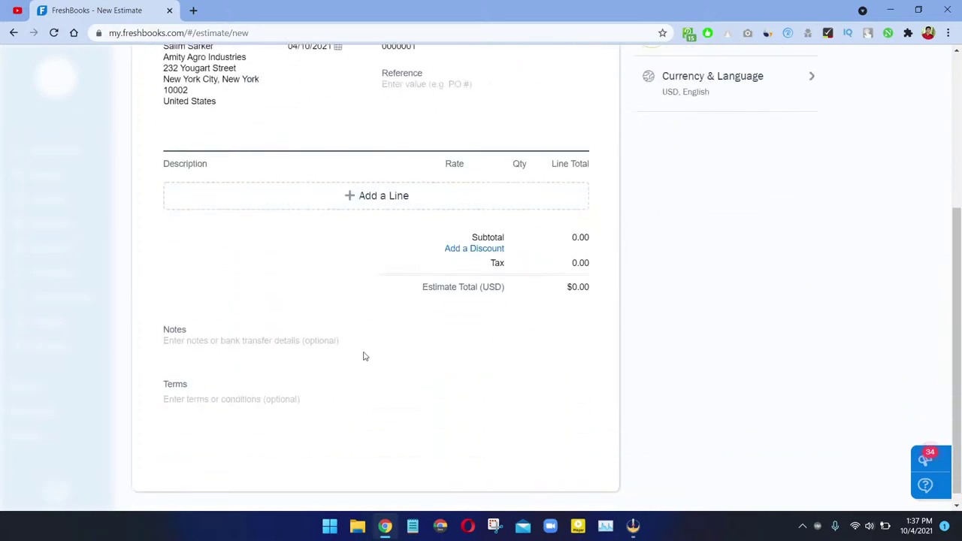
left_click(336, 194)
left_click(215, 218)
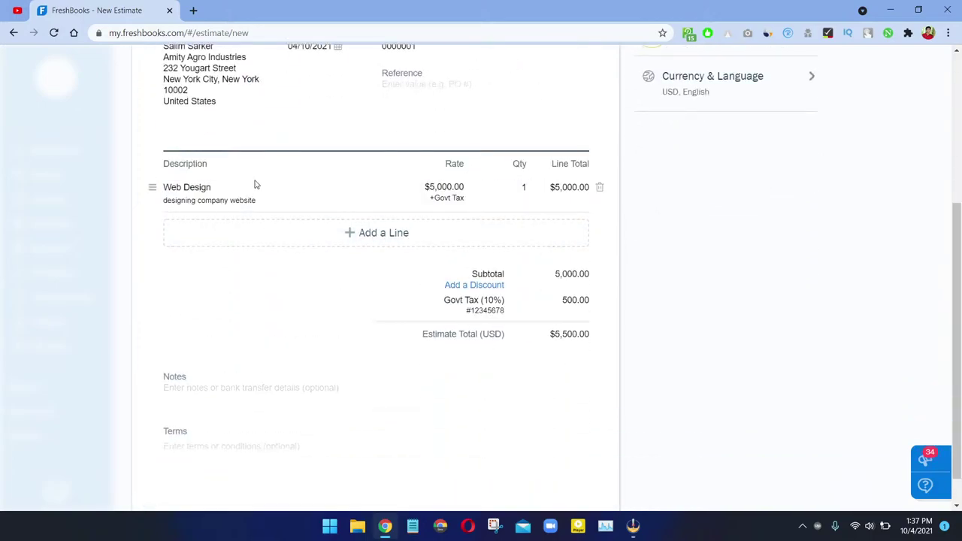
left_click(351, 239)
left_click(341, 247)
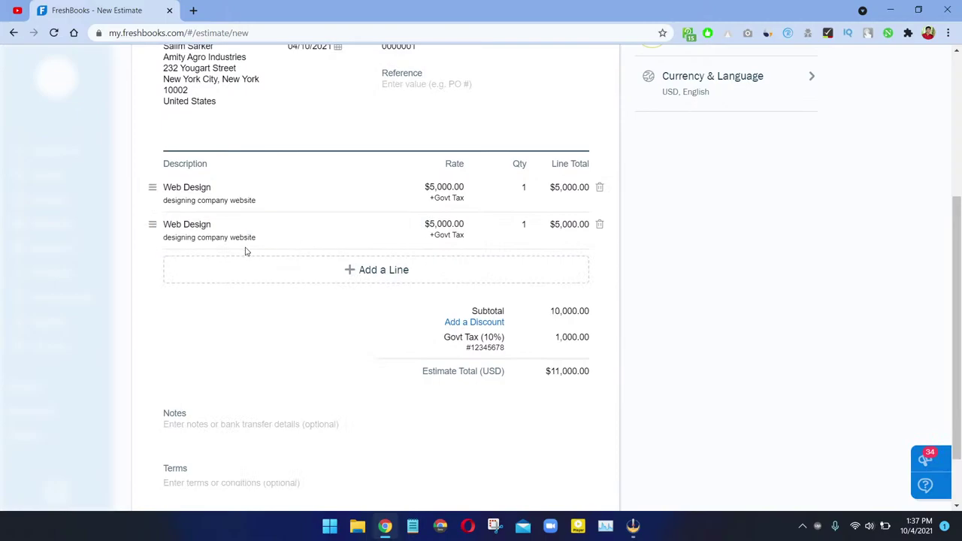
scroll(436, 267, "down", 1)
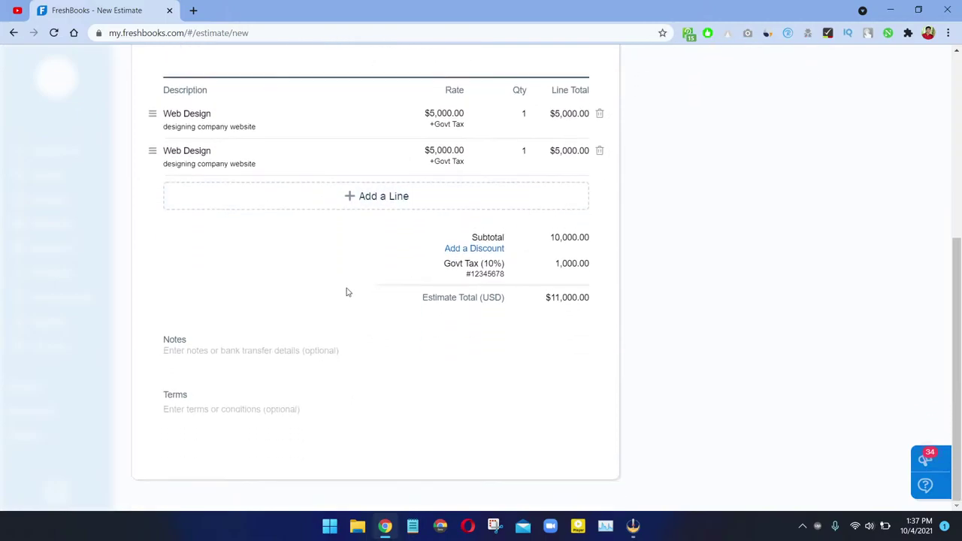
scroll(397, 264, "up", 3)
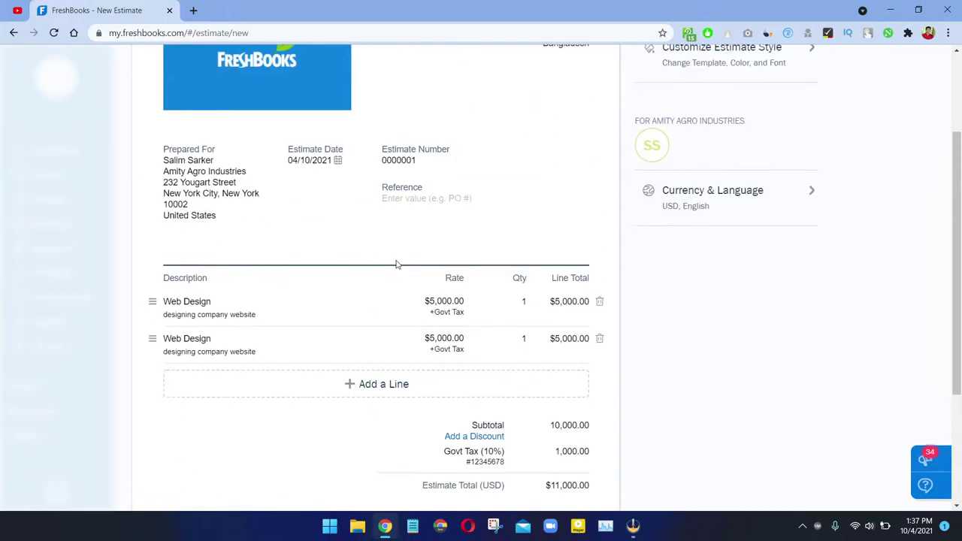
left_click(526, 307)
left_click(524, 339)
type("3")
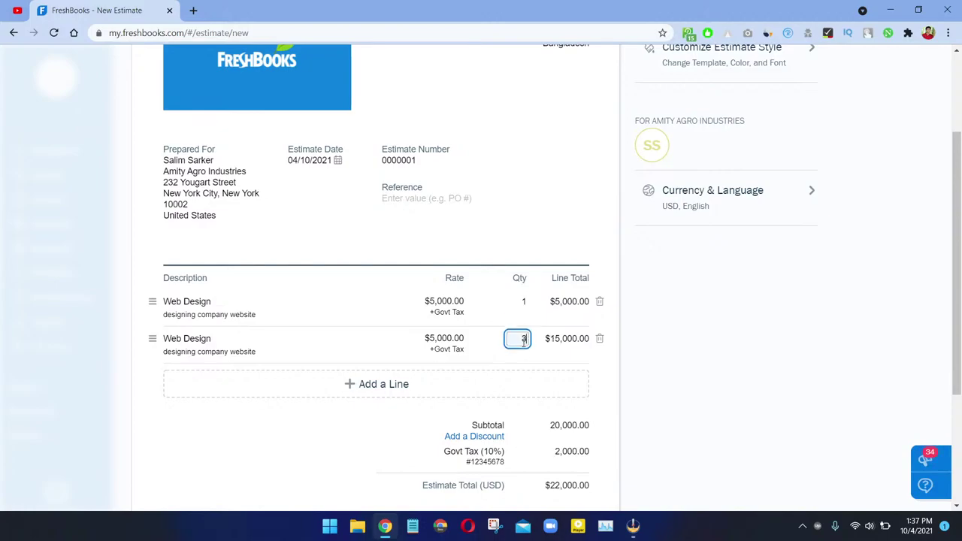
left_click(633, 350)
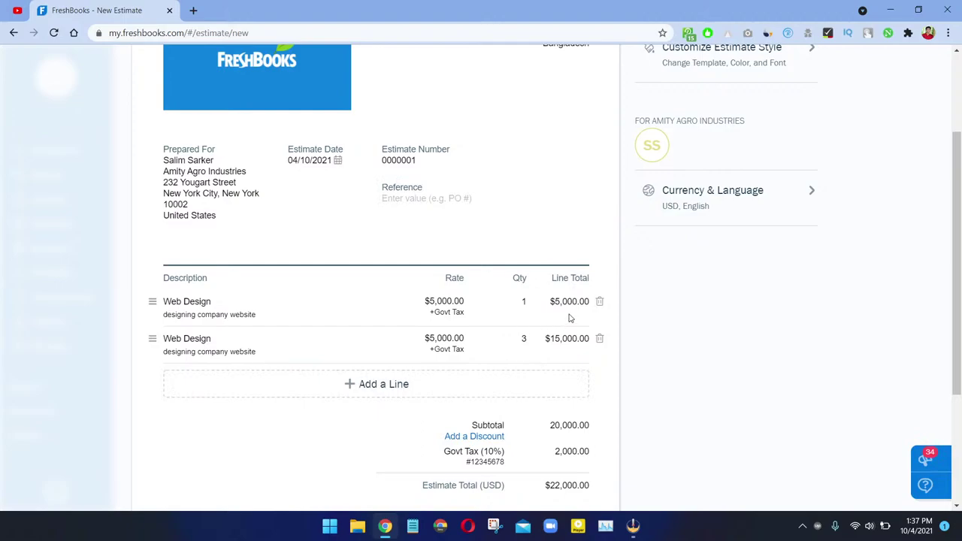
left_click(600, 303)
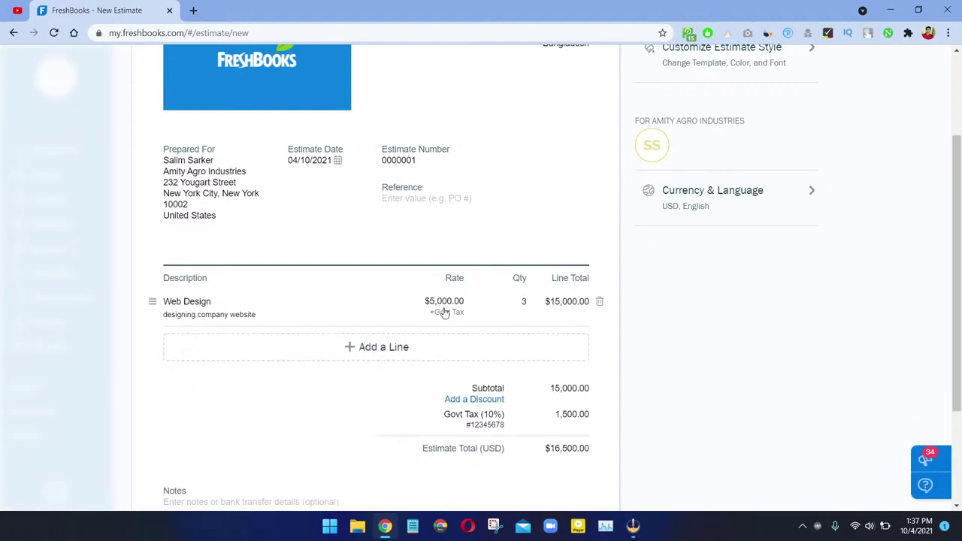
Step: Save estimate 0000001 totalling $15,000.00 and dismiss the confirmation
scroll(389, 308, "down", 2)
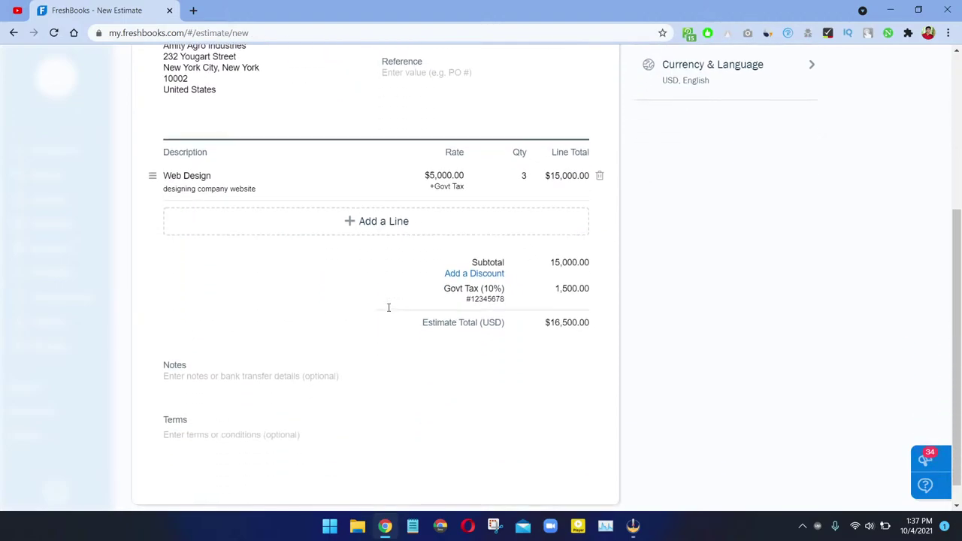
scroll(369, 255, "up", 4)
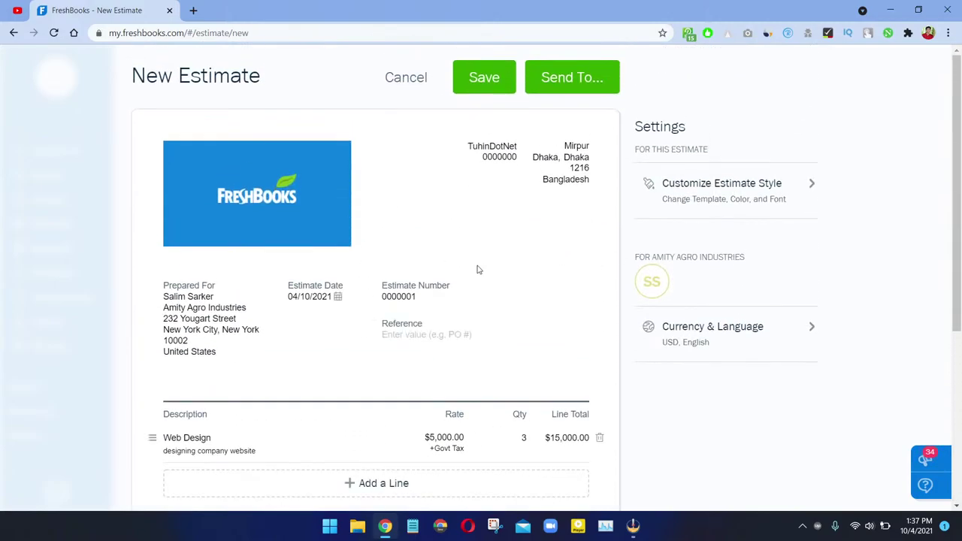
left_click(495, 82)
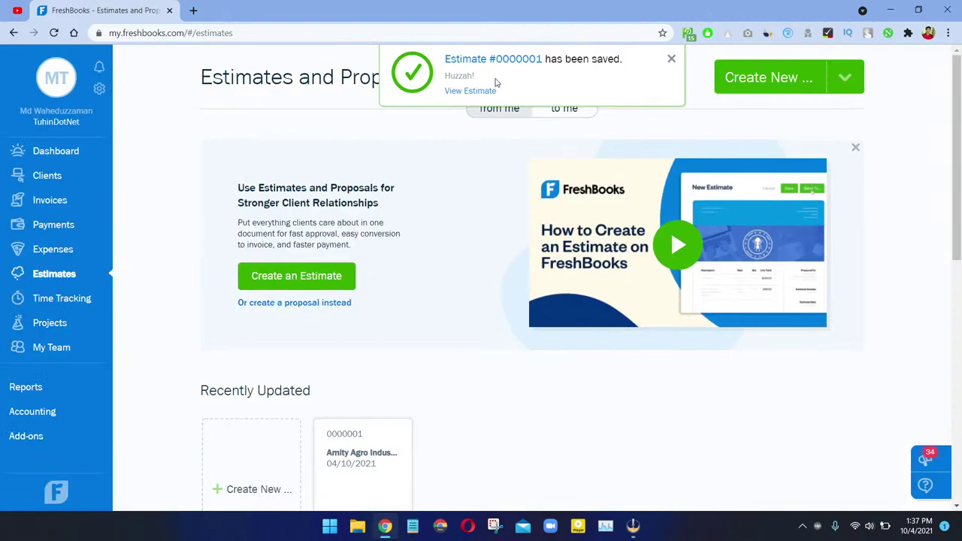
left_click(671, 58)
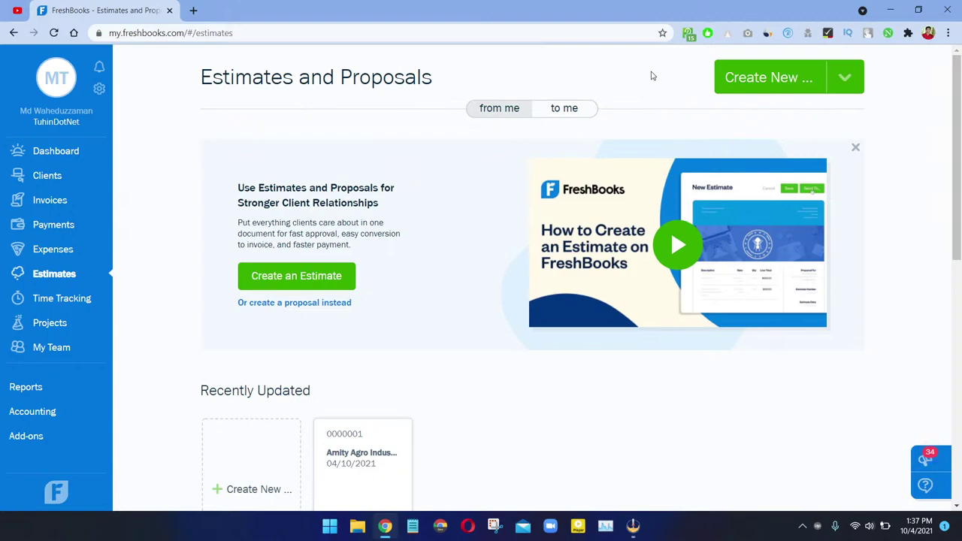
left_click(49, 306)
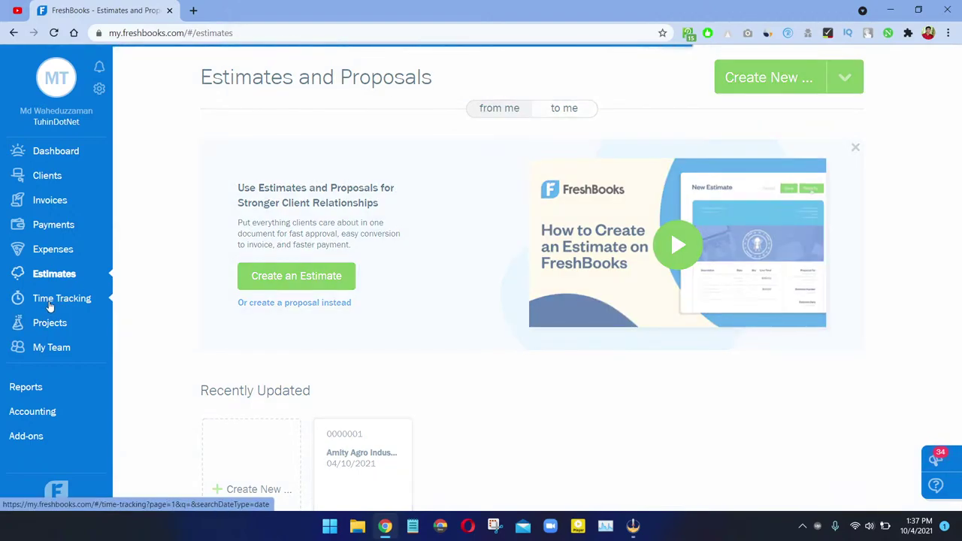
Step: Begin a time entry, then discard it unfinished
scroll(98, 307, "down", 3)
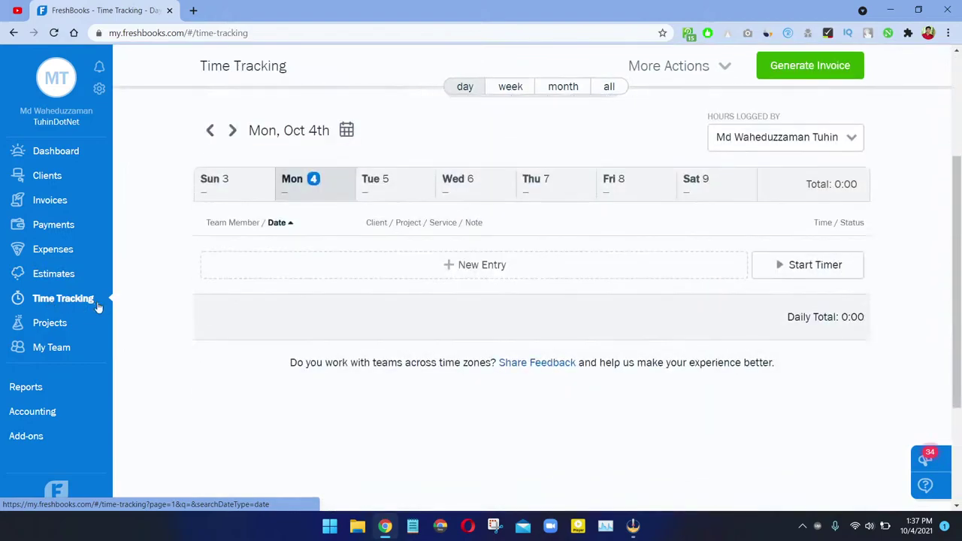
scroll(106, 304, "up", 3)
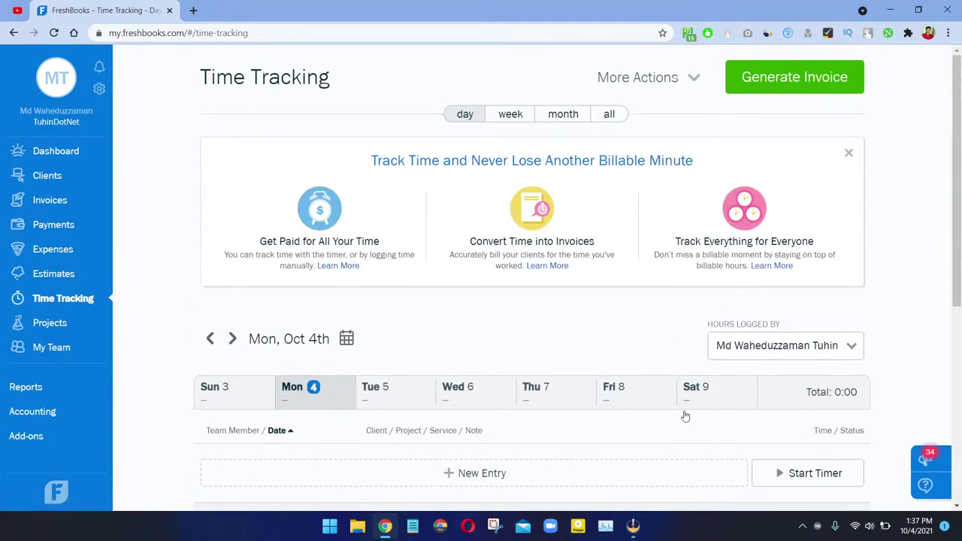
scroll(695, 419, "down", 3)
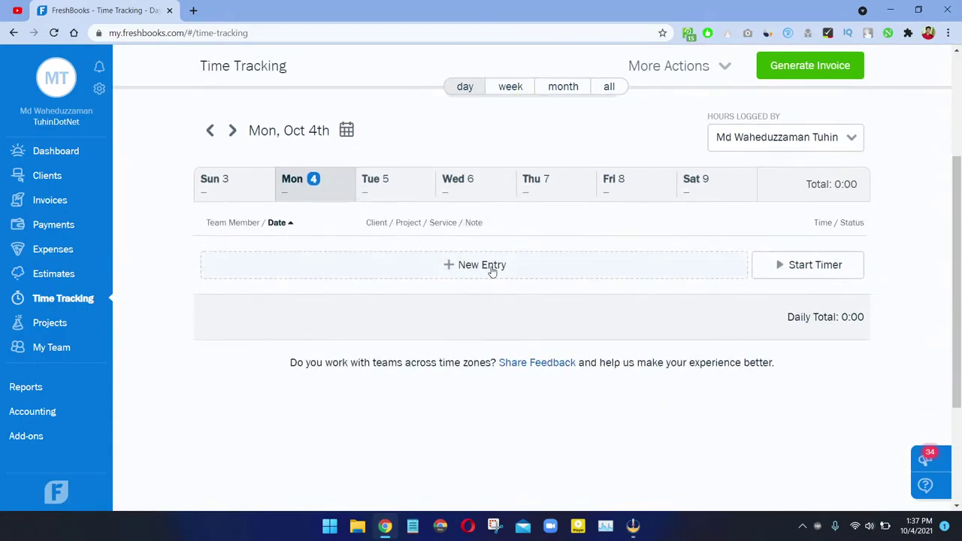
left_click(492, 269)
left_click(414, 259)
left_click(789, 256)
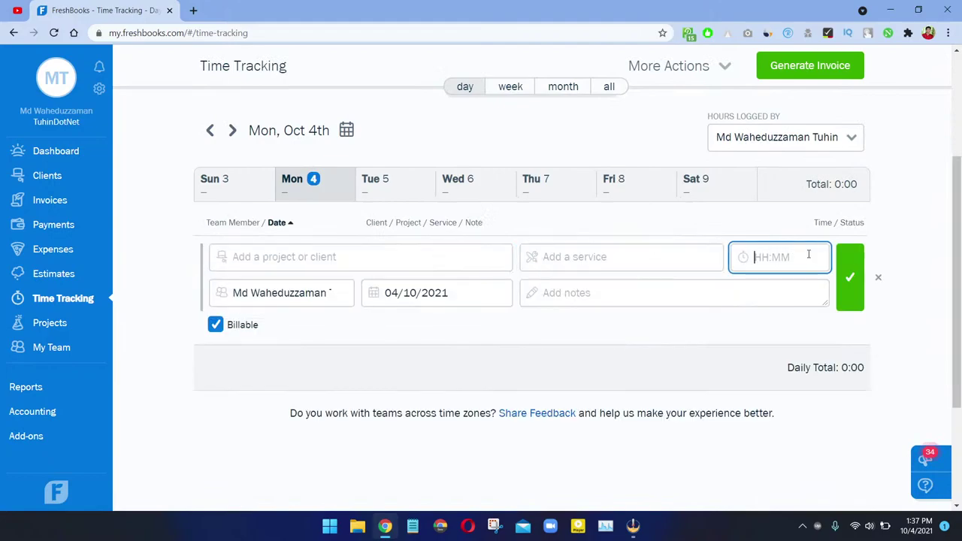
left_click(877, 278)
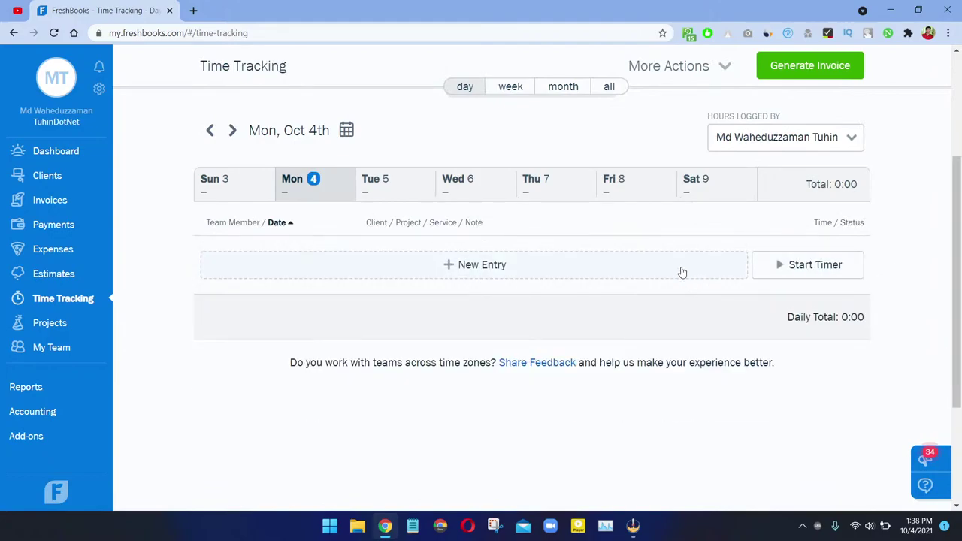
Step: Start a time entry for Amity Agro Industries, Web Development service, 15:25 hours
left_click(302, 272)
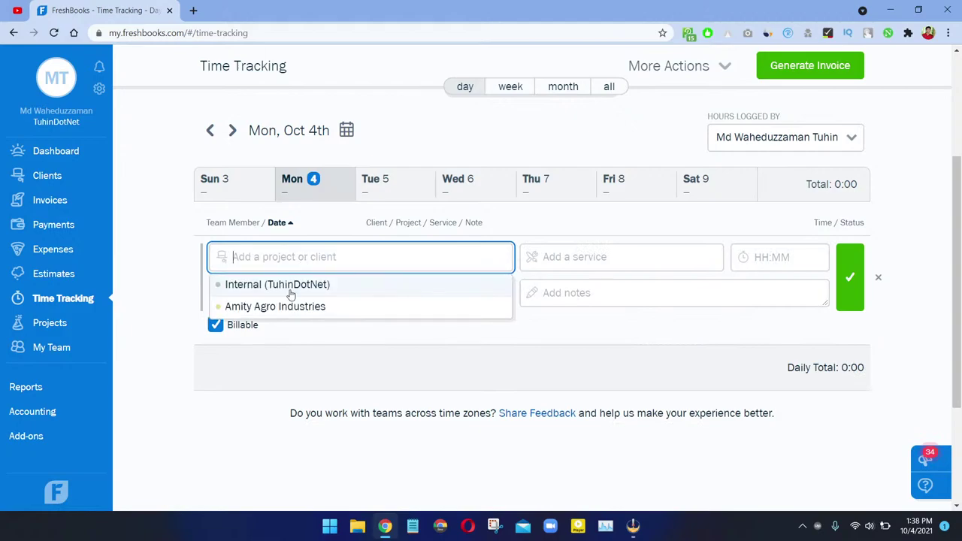
left_click(288, 308)
left_click(611, 263)
type("Web Development")
key("Tab")
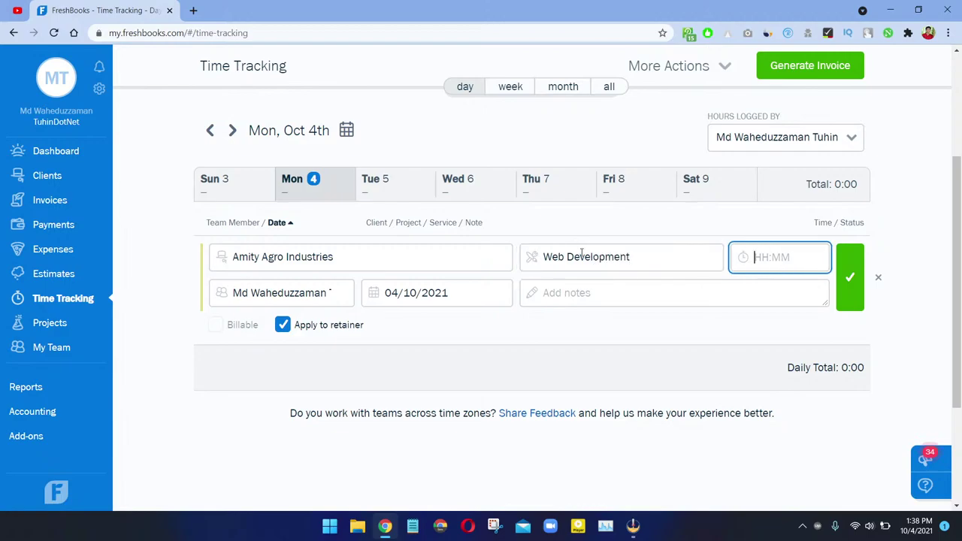
type("15")
type(":8")
type("25")
Step: Set the entry date to Sunday 3 October 2021
left_click(437, 292)
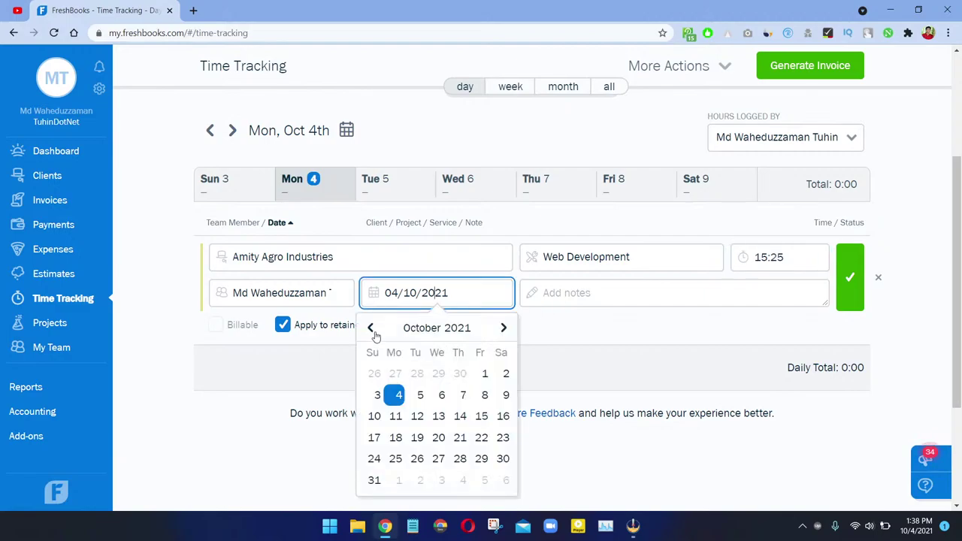
left_click(370, 327)
left_click(371, 327)
left_click(413, 405)
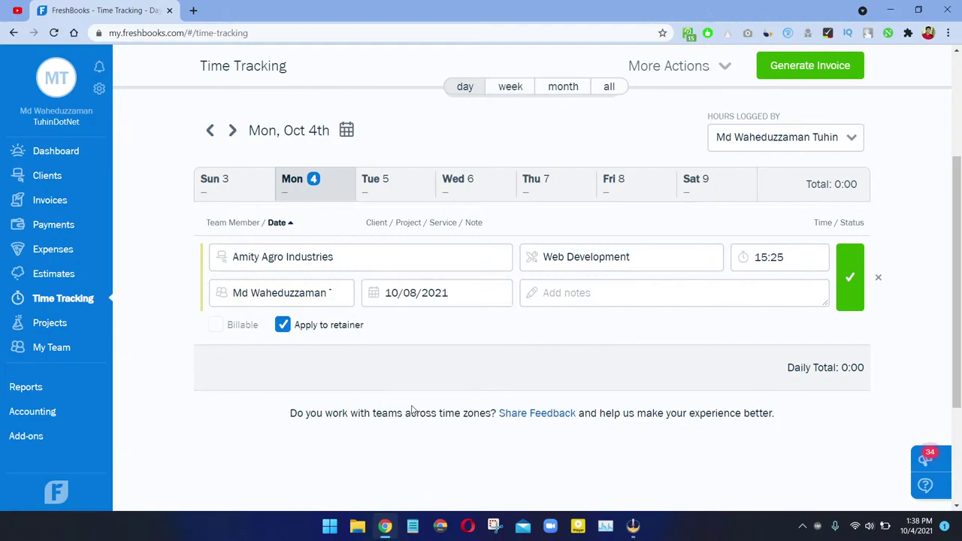
left_click(602, 296)
left_click(462, 288)
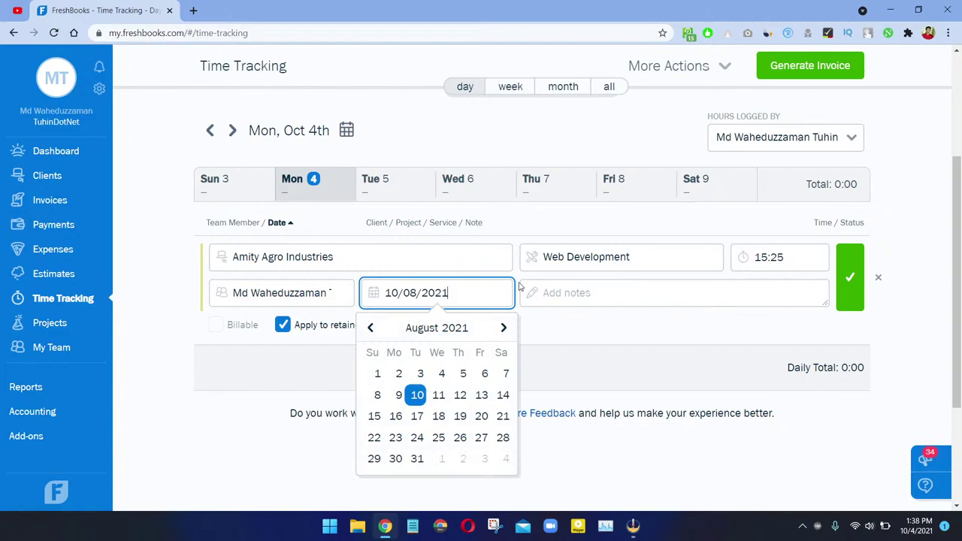
left_click(505, 328)
left_click(504, 327)
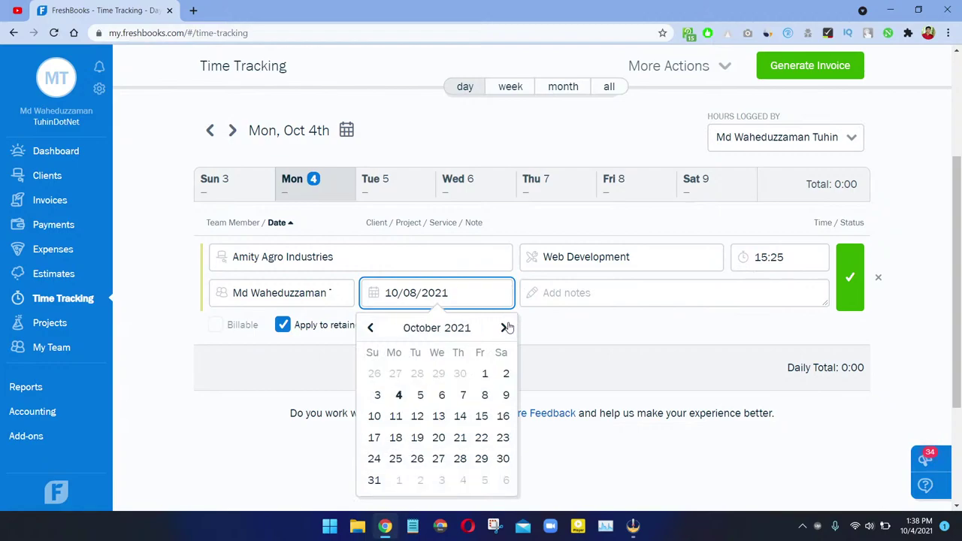
left_click(376, 395)
left_click(578, 293)
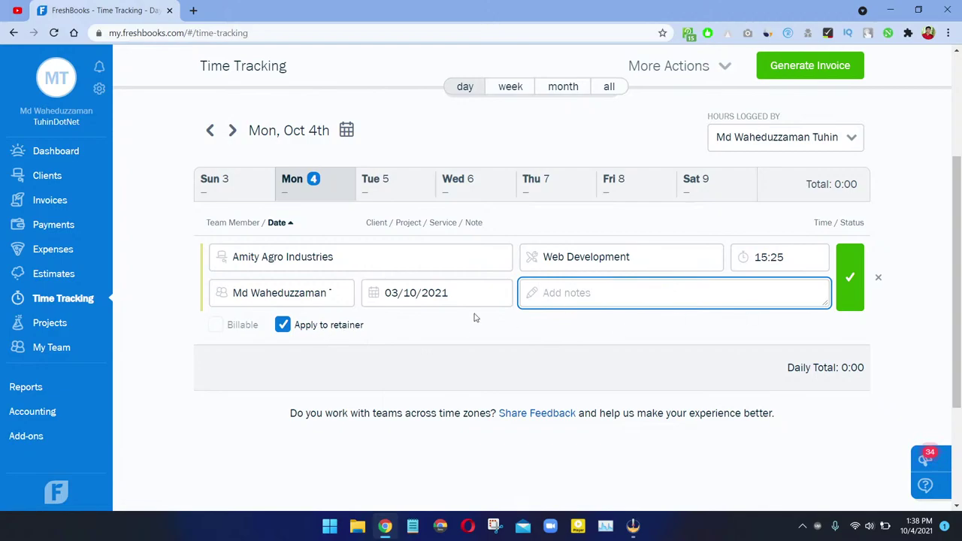
Step: Mark the entry billable rather than applied to the retainer, save it, and review October 3
left_click(284, 330)
left_click(284, 331)
left_click(283, 330)
left_click(217, 327)
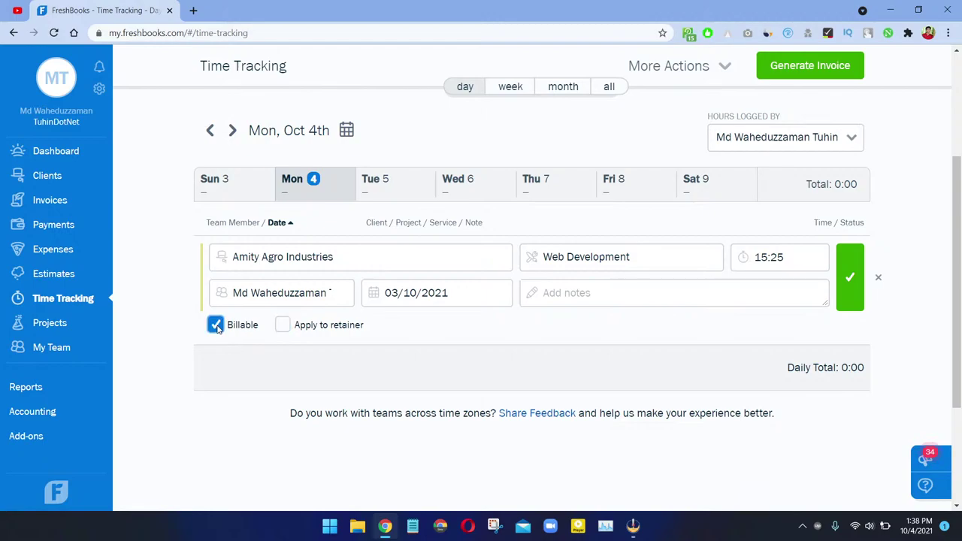
left_click(848, 290)
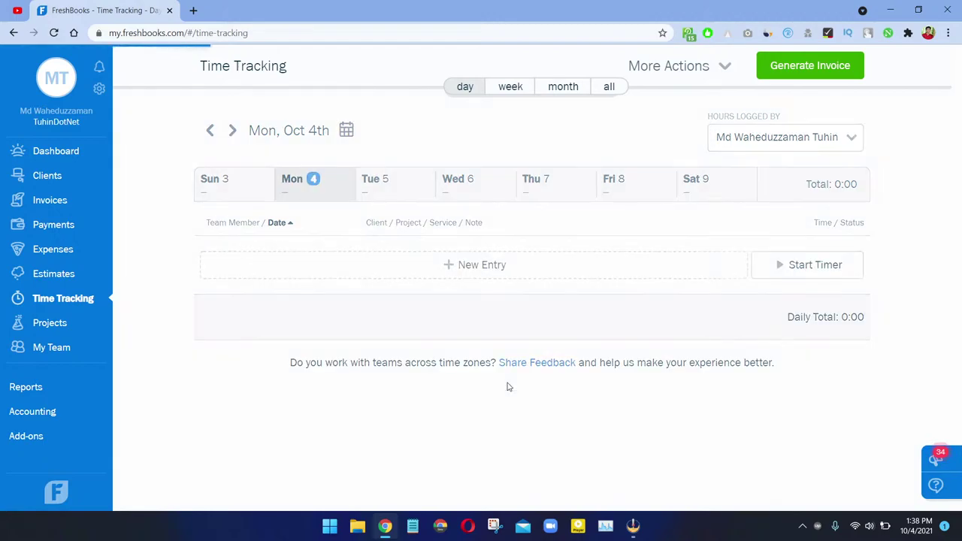
left_click(219, 190)
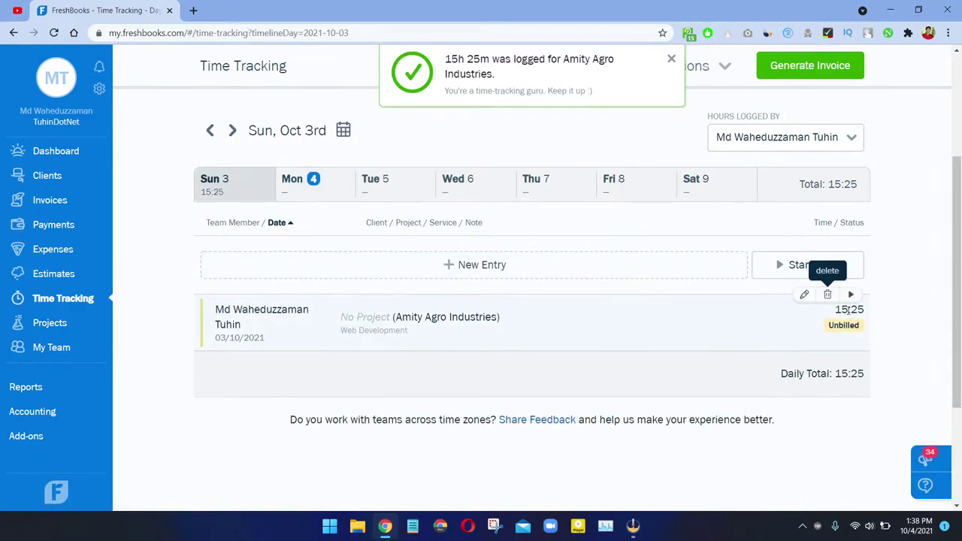
left_click(331, 183)
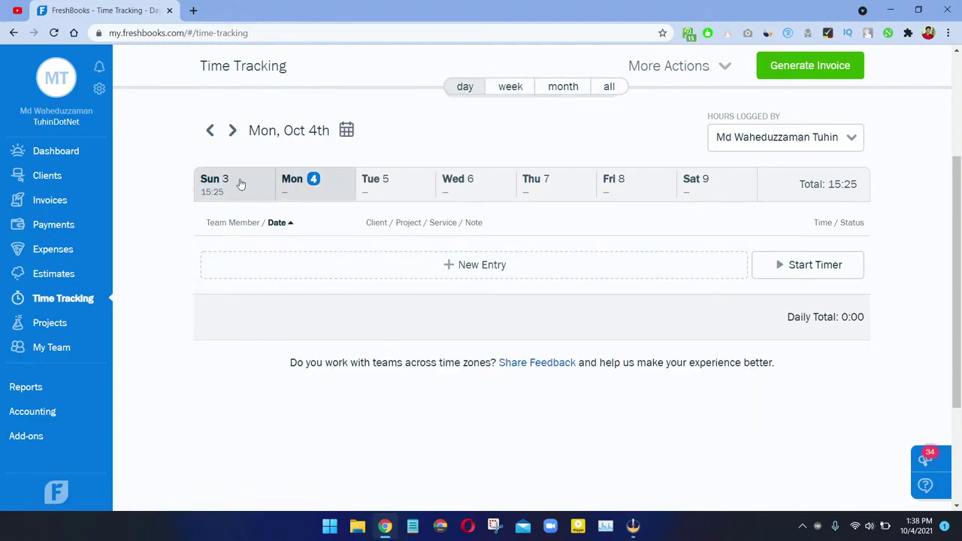
left_click(261, 199)
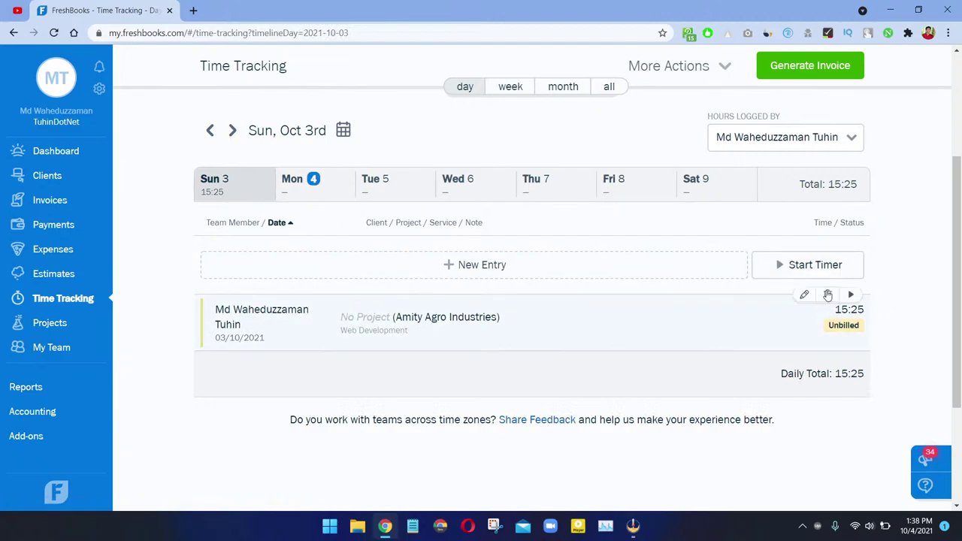
Step: Start a timer for Amity Agro Industries, Web Development, with the note 'Header Creating'
left_click(808, 275)
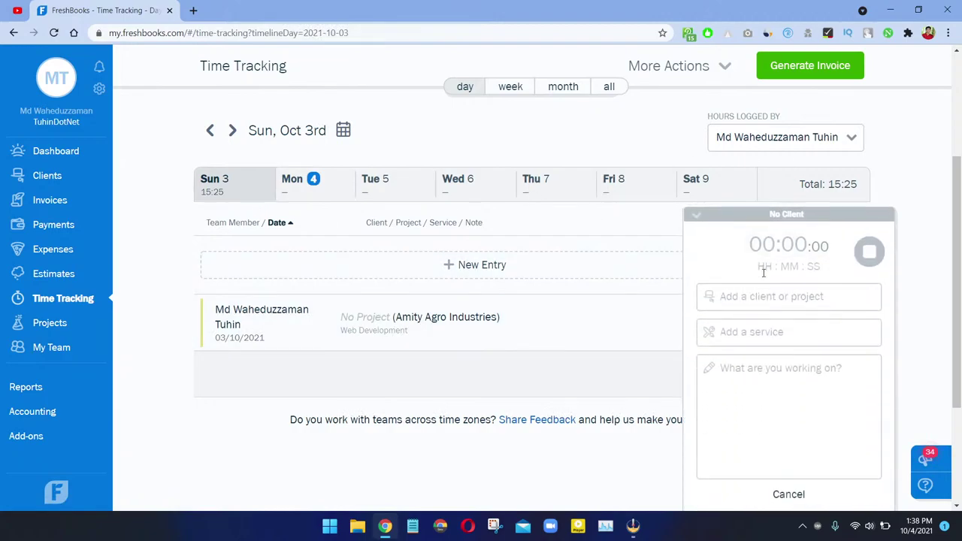
left_click(762, 301)
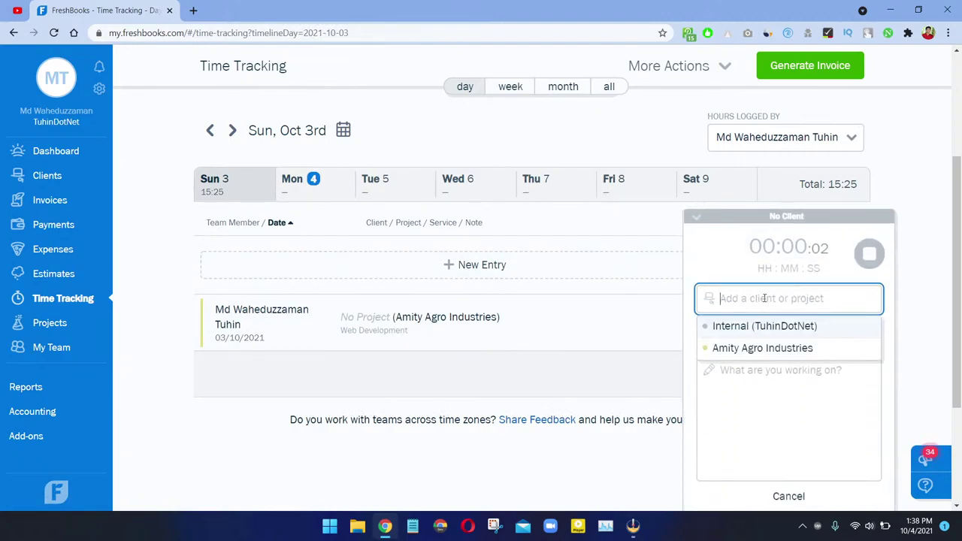
left_click(765, 347)
left_click(756, 339)
left_click(749, 368)
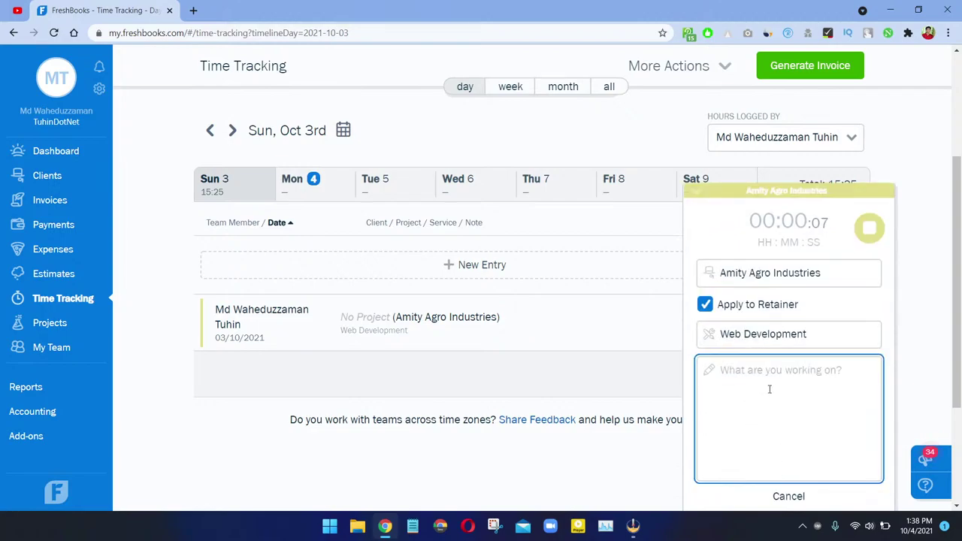
type("Hea")
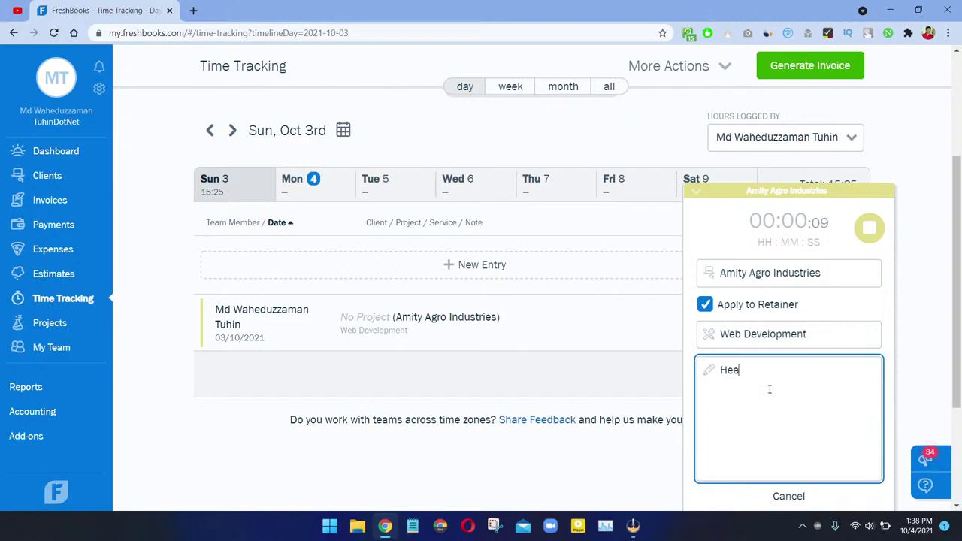
type("der Creating")
Step: Set the timer's elapsed time to 1:00 and stop it to log the hour on Monday, October 4
left_click(693, 197)
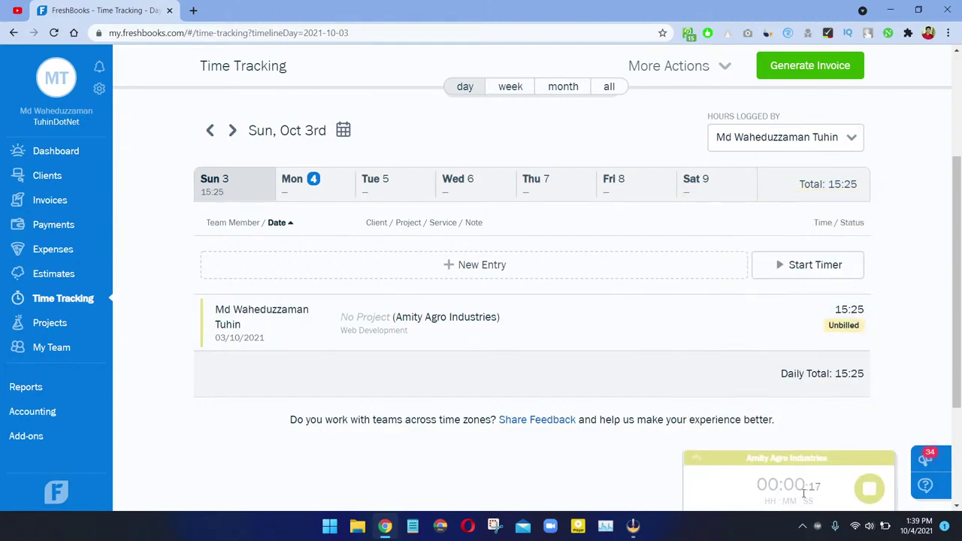
scroll(161, 271, "down", 1)
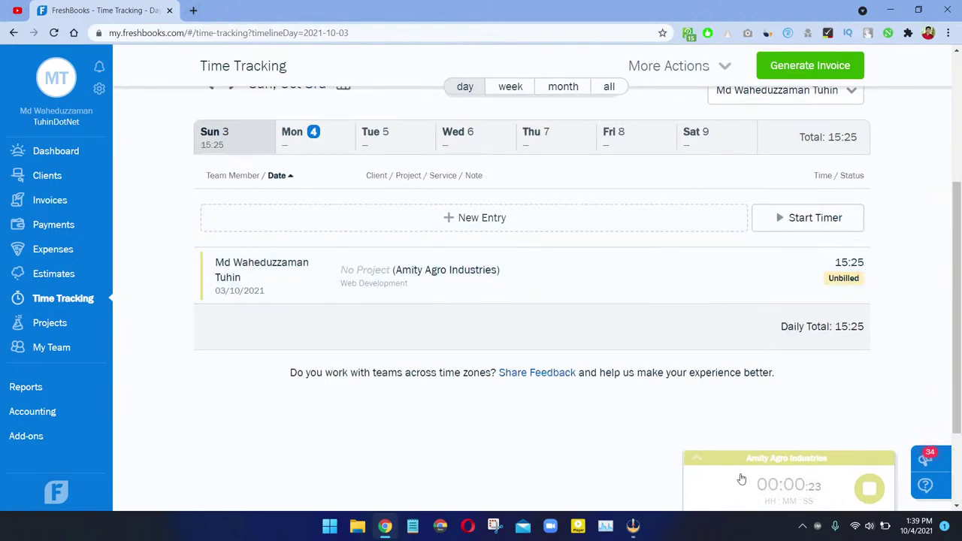
left_click(807, 489)
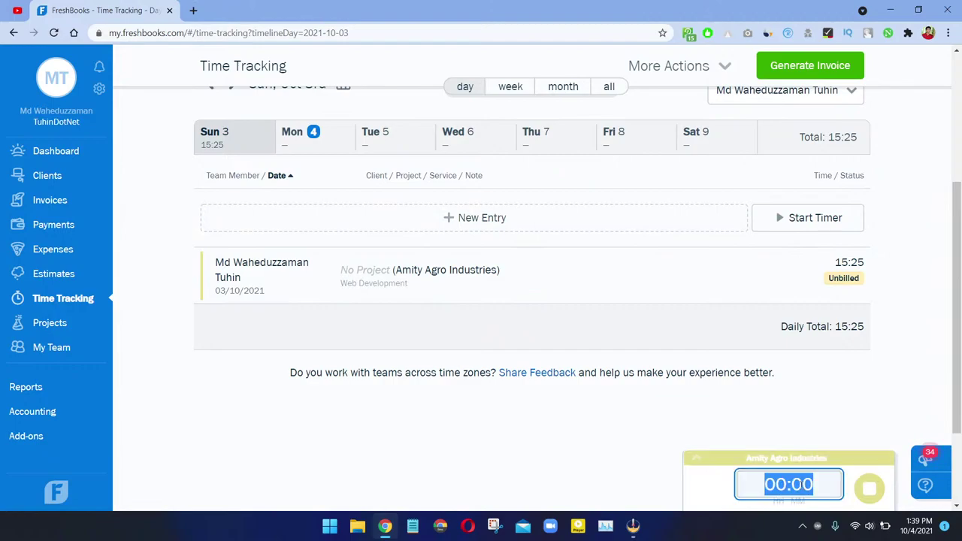
left_click(778, 485)
left_click_drag(776, 485, 786, 485)
key("BackSpace")
key("BackSpace")
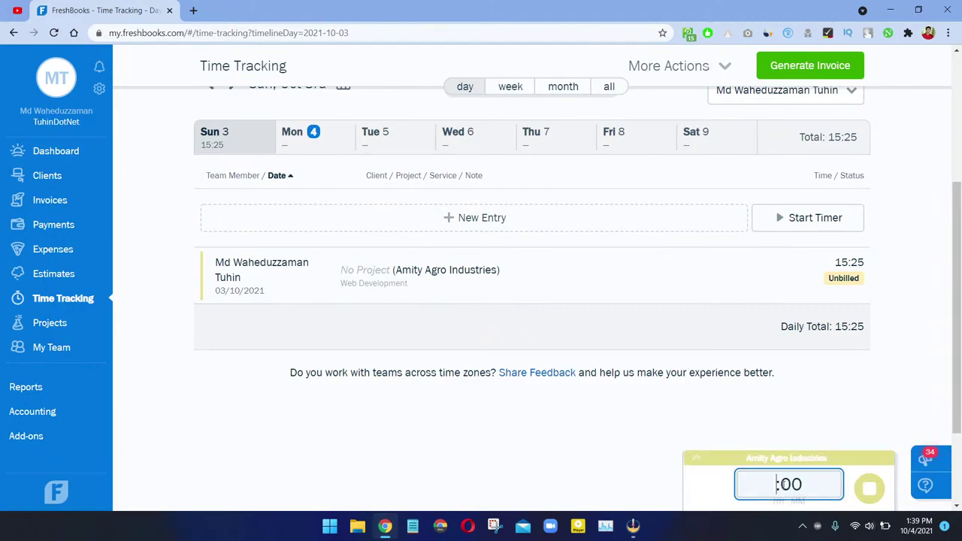
type("10")
key("BackSpace")
key("Return")
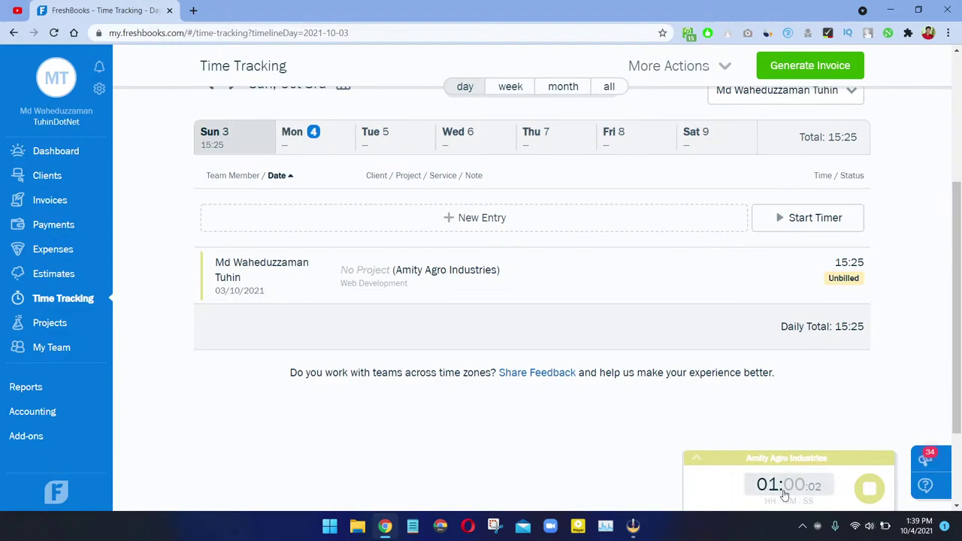
left_click(695, 462)
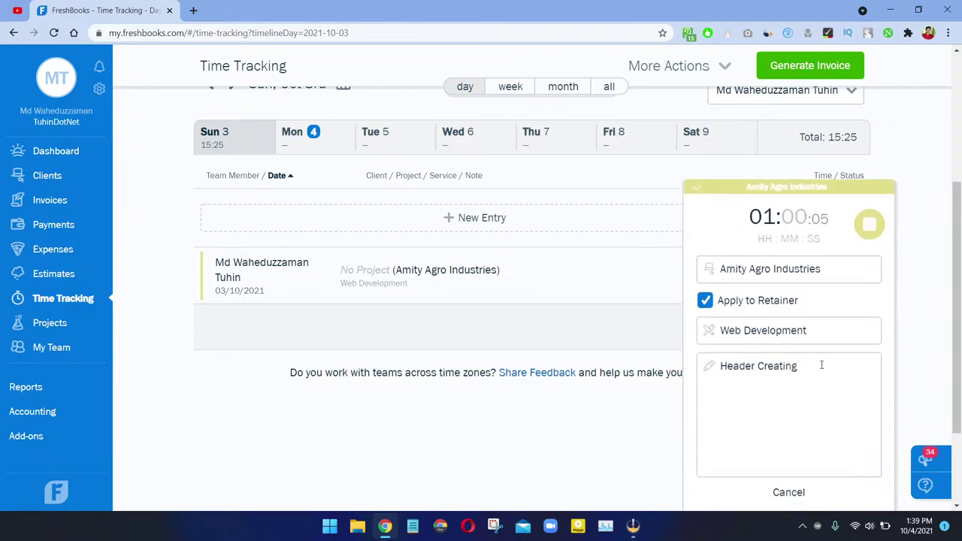
left_click(869, 229)
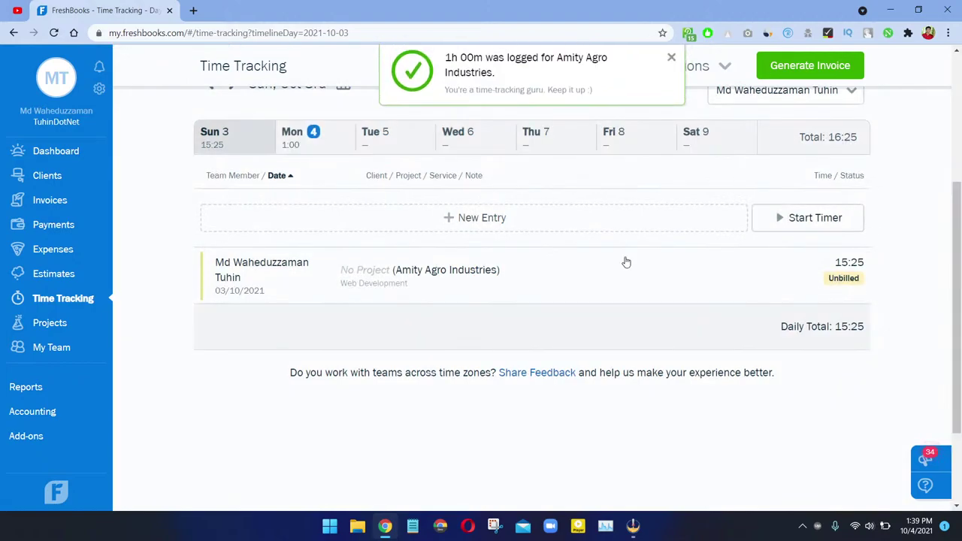
left_click(327, 139)
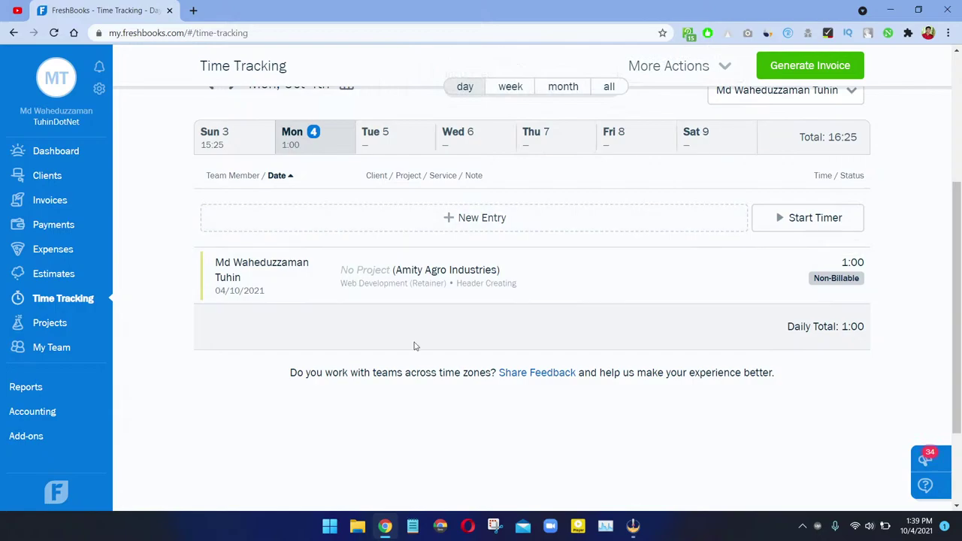
Step: Go to Projects and begin a new Flat Rate Project
left_click(50, 324)
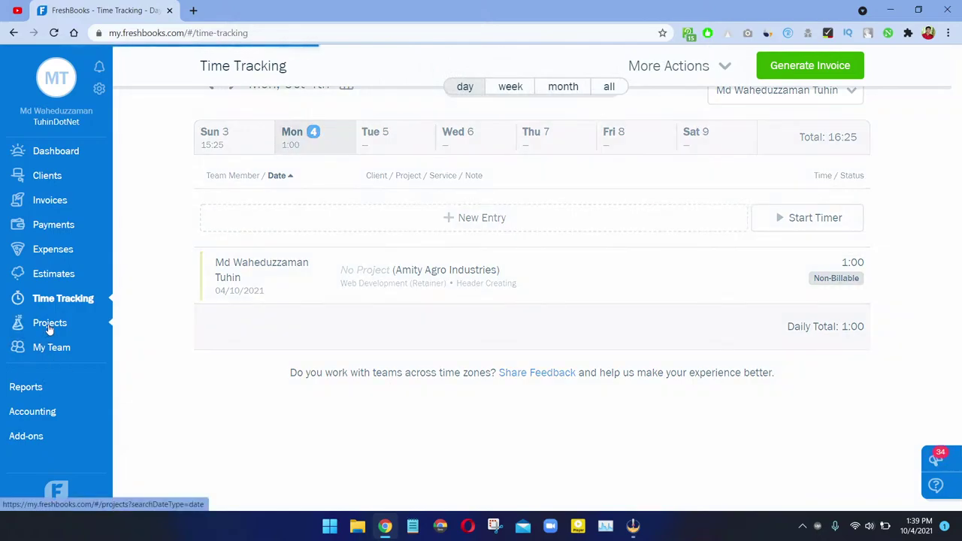
scroll(306, 369, "down", 3)
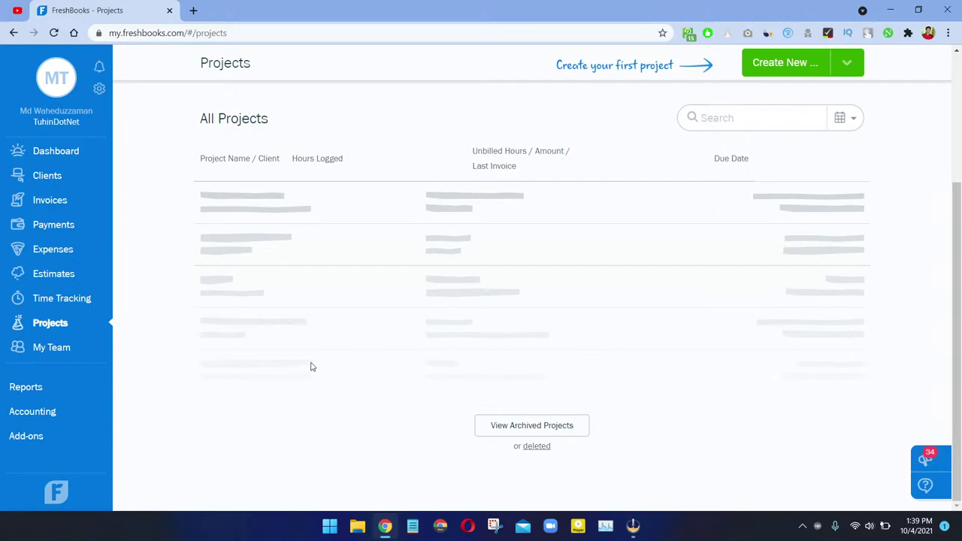
scroll(311, 367, "up", 3)
left_click(777, 85)
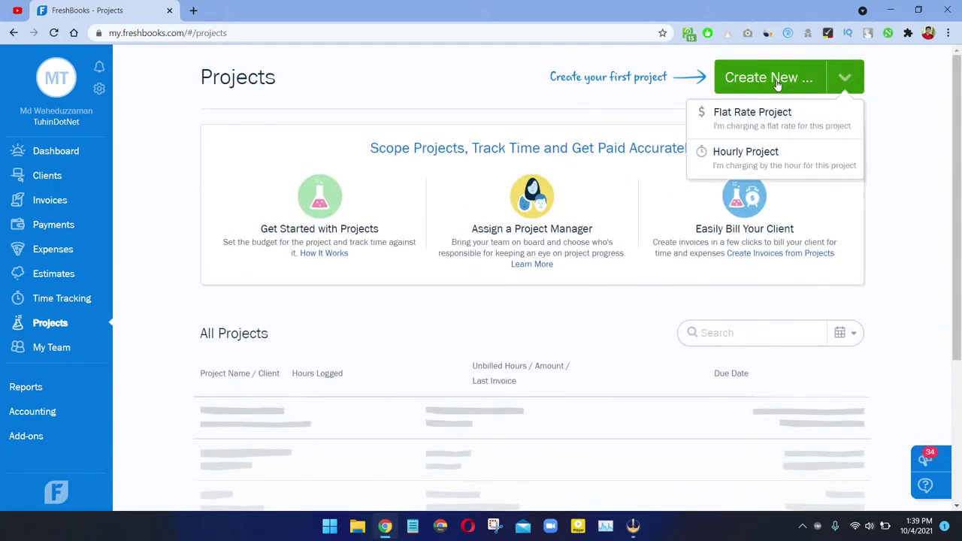
left_click(767, 136)
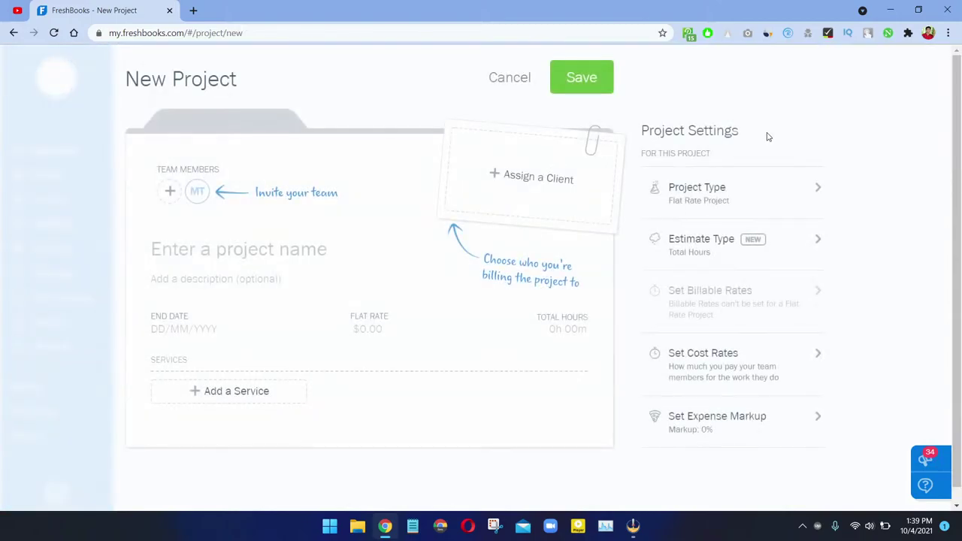
Step: Bill the project to Amity Agro Industries, leaving member invitations unchanged
left_click(557, 189)
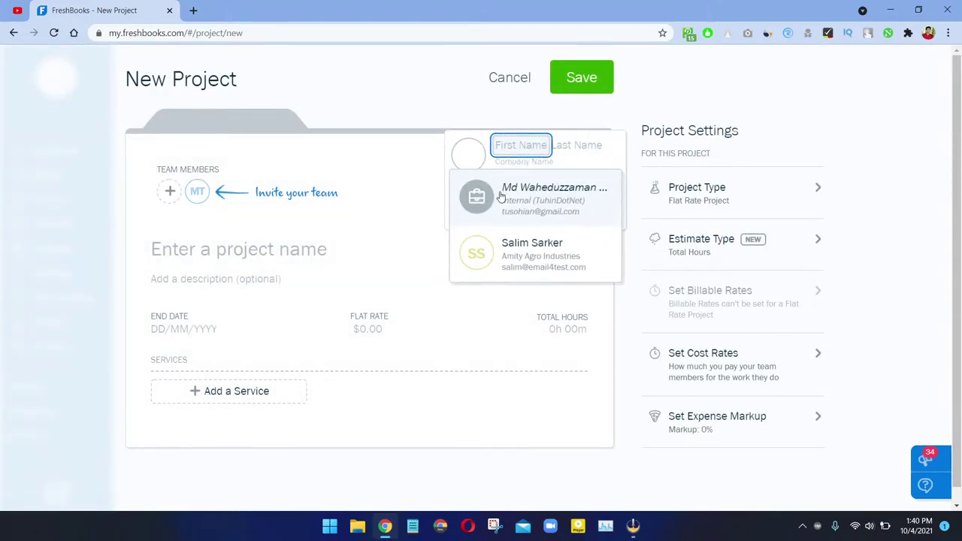
left_click(538, 257)
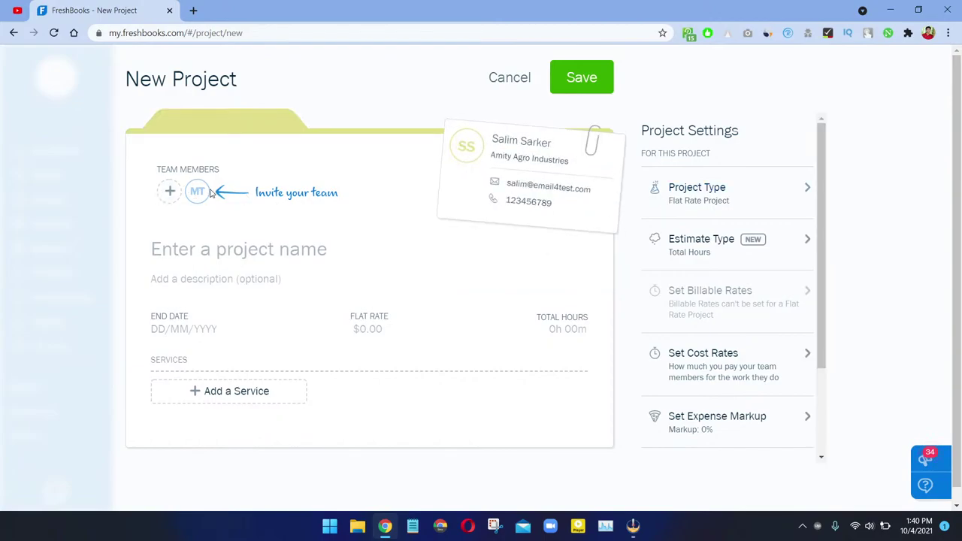
left_click(170, 192)
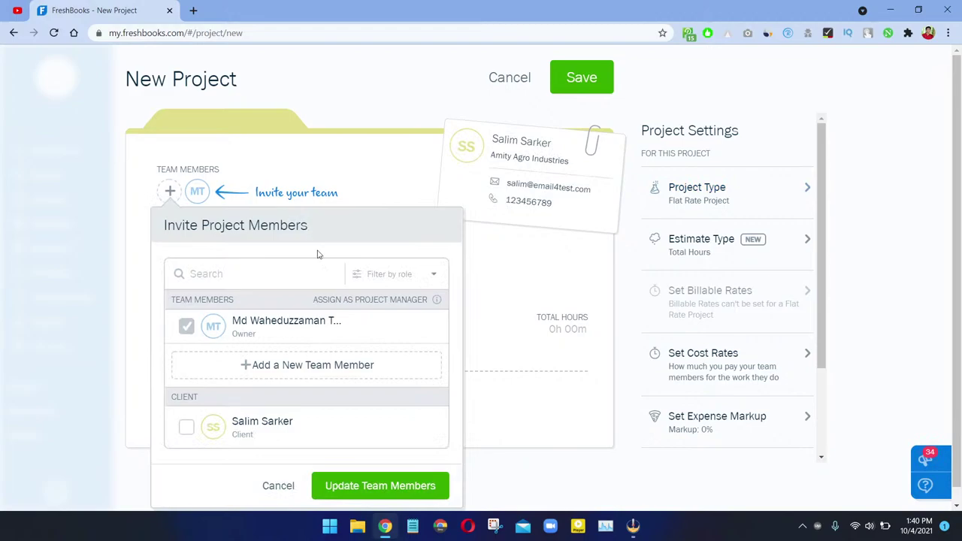
scroll(300, 403, "down", 1)
left_click(278, 470)
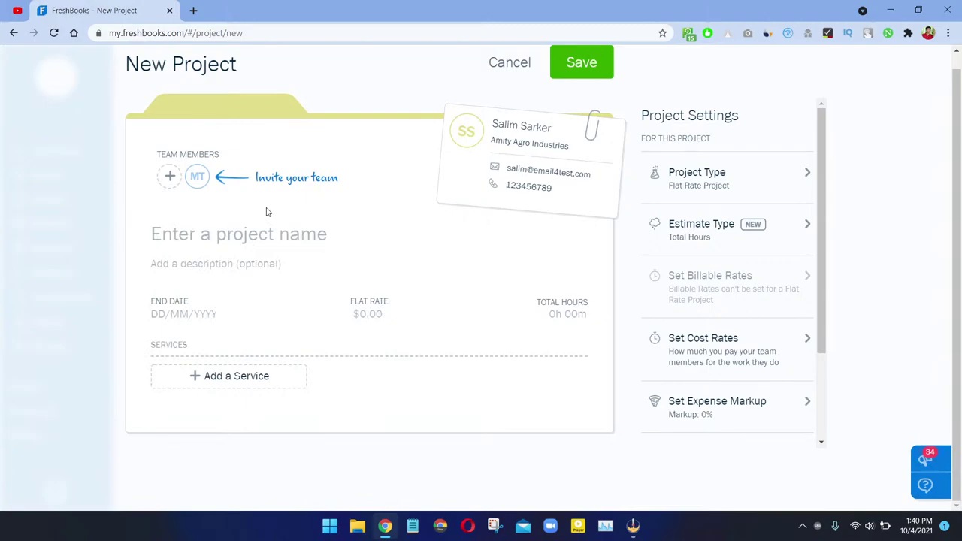
Step: Name the project 'Web Development of Amity'
left_click(251, 228)
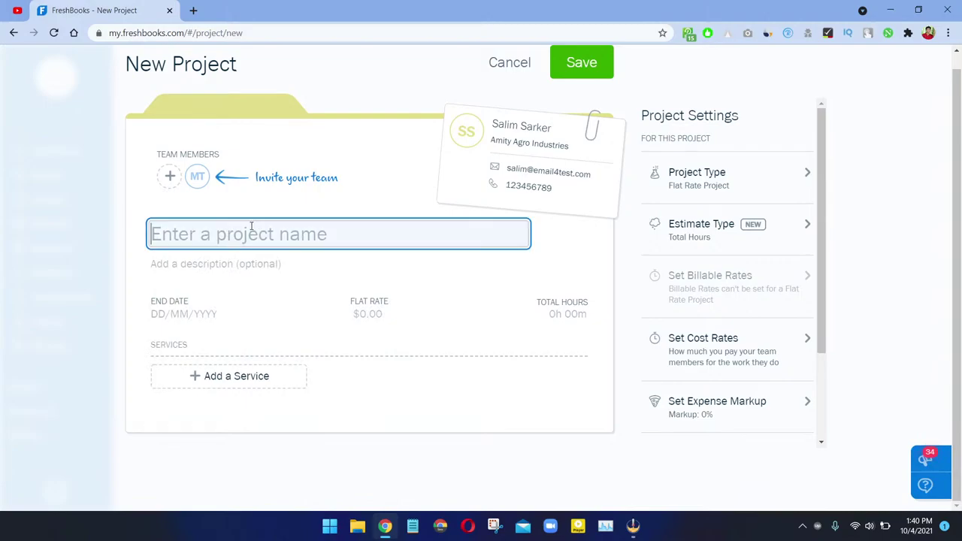
type("Web Developmemt")
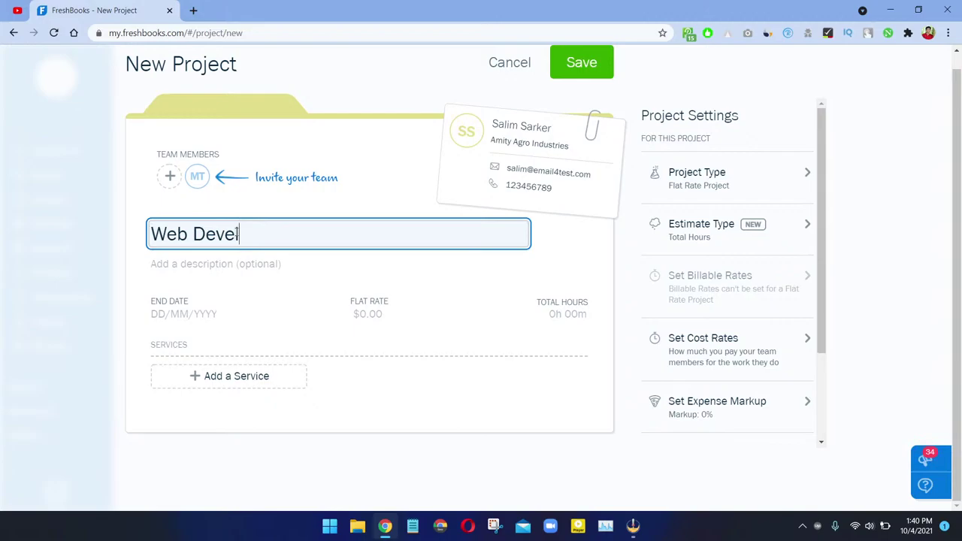
key("BackSpace")
key("BackSpace")
key("BackSpace")
type("nt ")
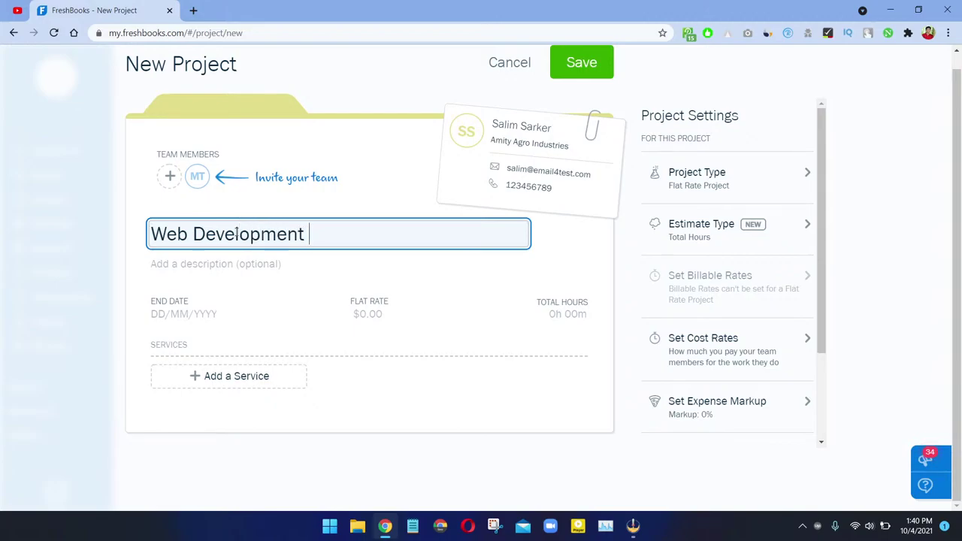
type("of Amity")
key("Tab")
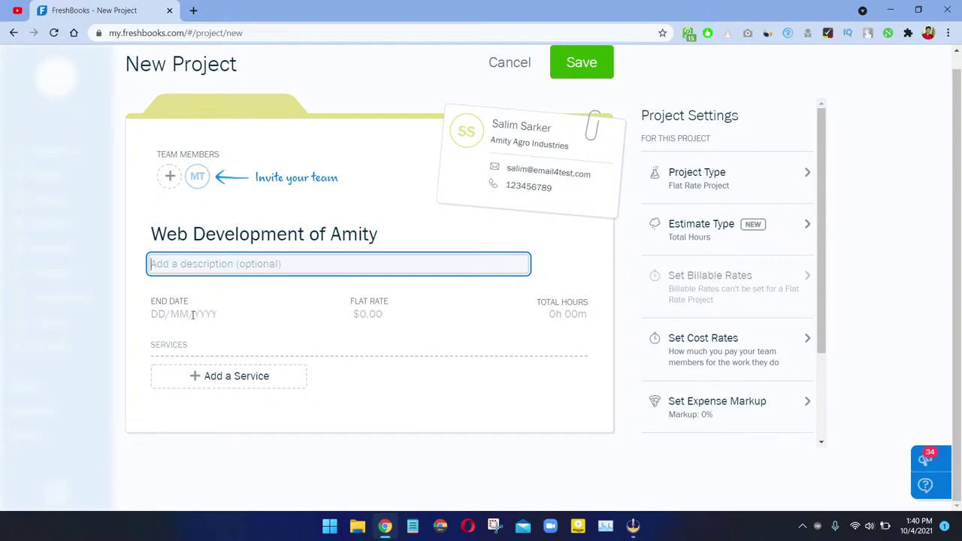
Step: Set the end date to 03/10/2021 and the flat rate to $5,050.00
left_click(200, 315)
left_click(120, 194)
left_click(365, 317)
type("1000")
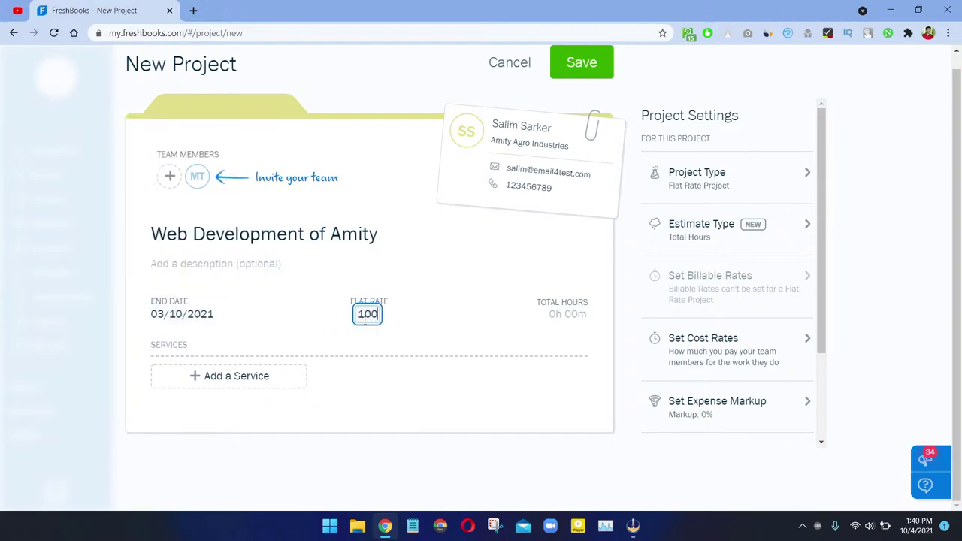
key("BackSpace")
key("BackSpace")
key("BackSpace")
key("BackSpace")
type("5050")
left_click(508, 323)
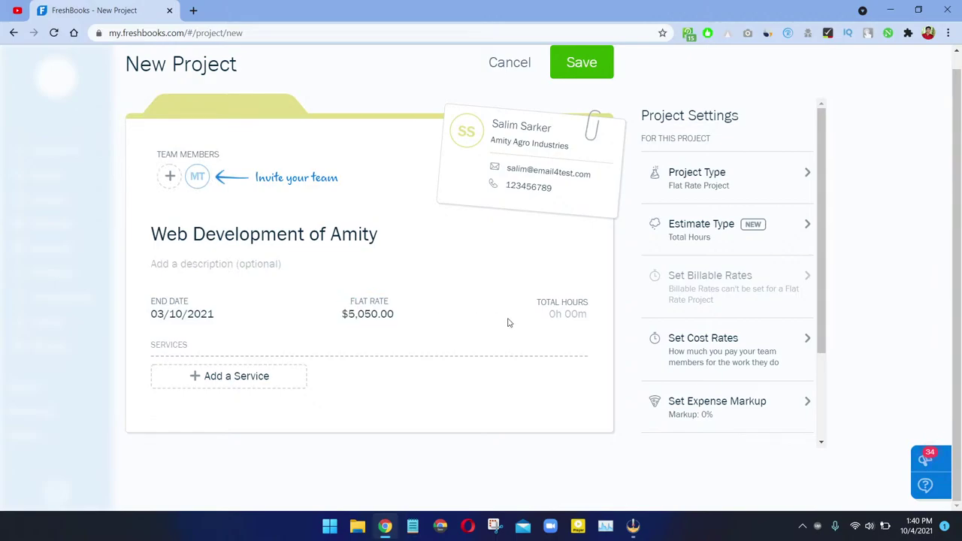
Step: Set the project's total hours to 120
left_click(561, 318)
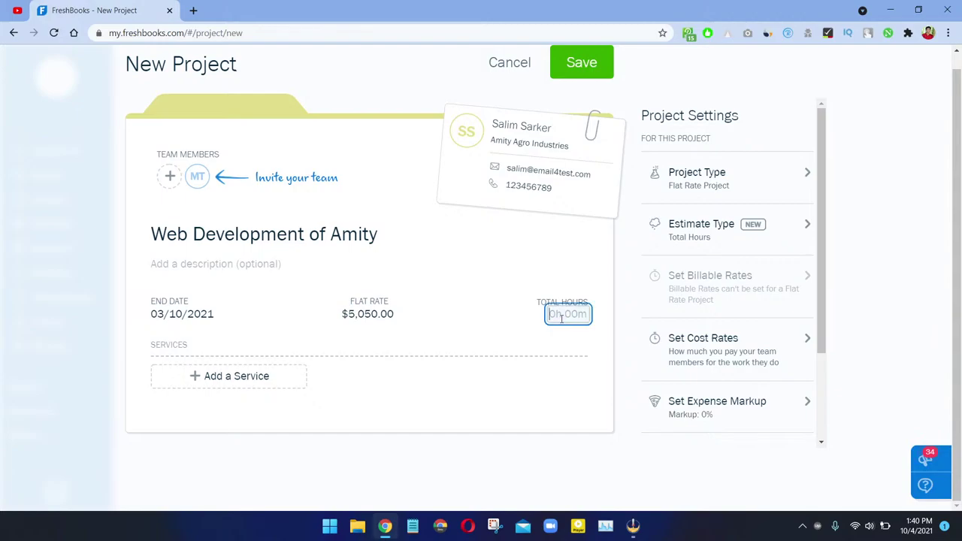
type("10")
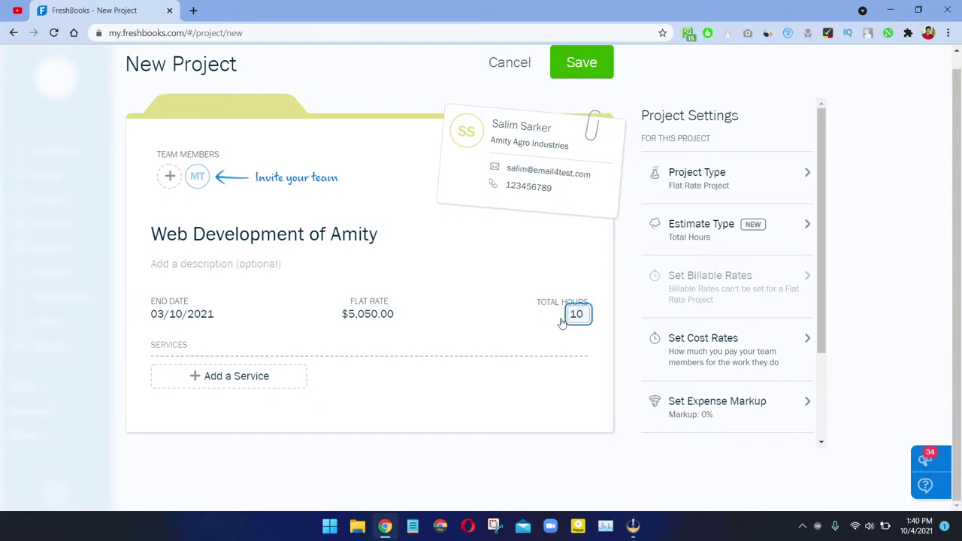
key("ctrl+a")
type("12")
left_click(447, 297)
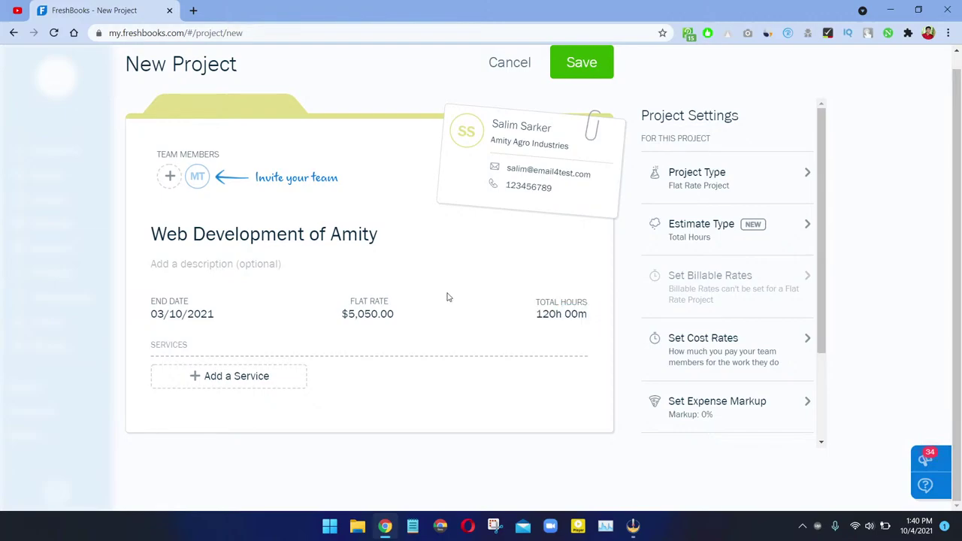
Step: Add the Web Development service and save the project
left_click(243, 380)
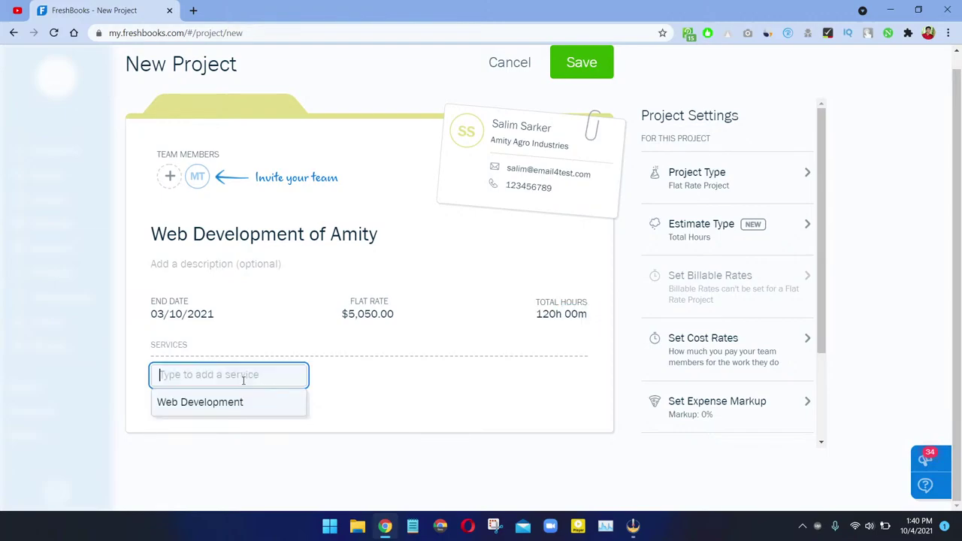
left_click(228, 405)
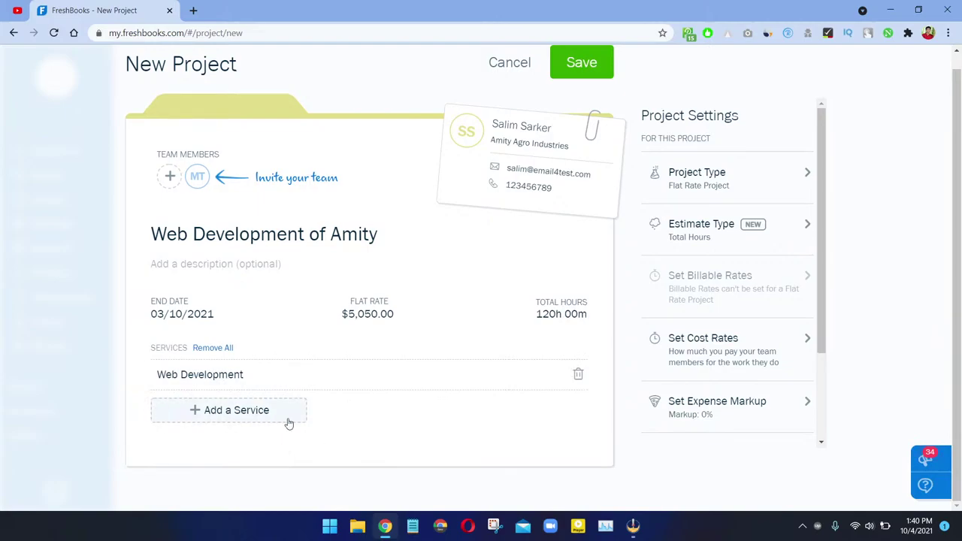
left_click(263, 409)
left_click(421, 442)
scroll(749, 428, "down", 2)
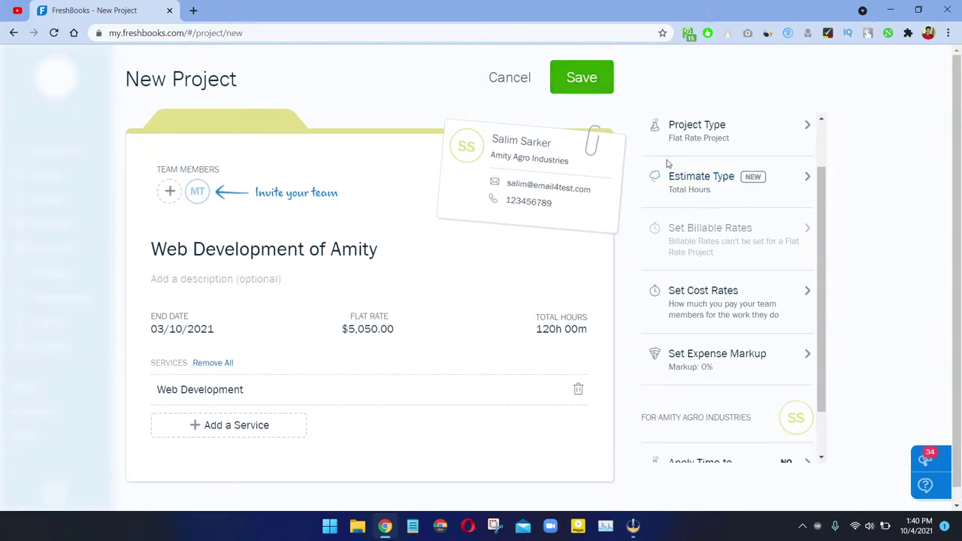
scroll(732, 338, "down", 1)
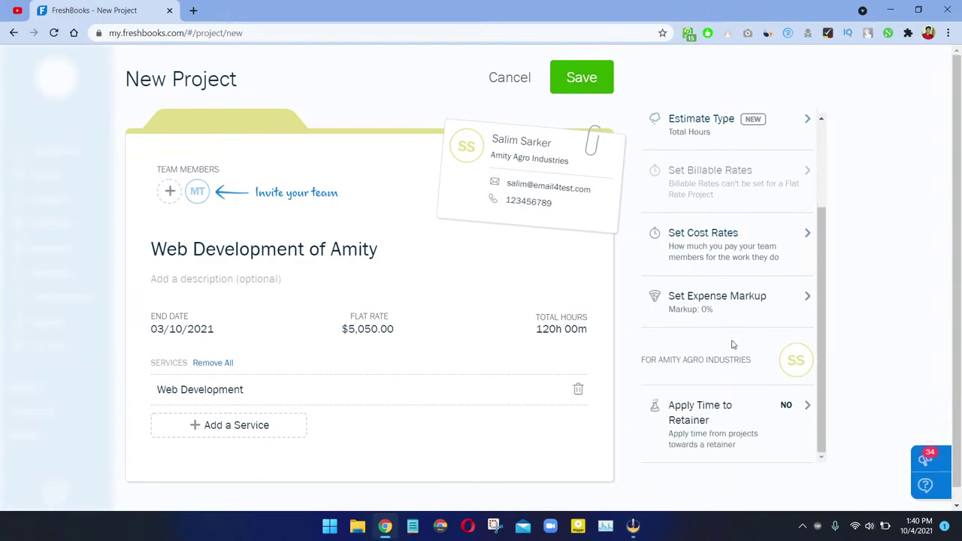
scroll(730, 353, "up", 2)
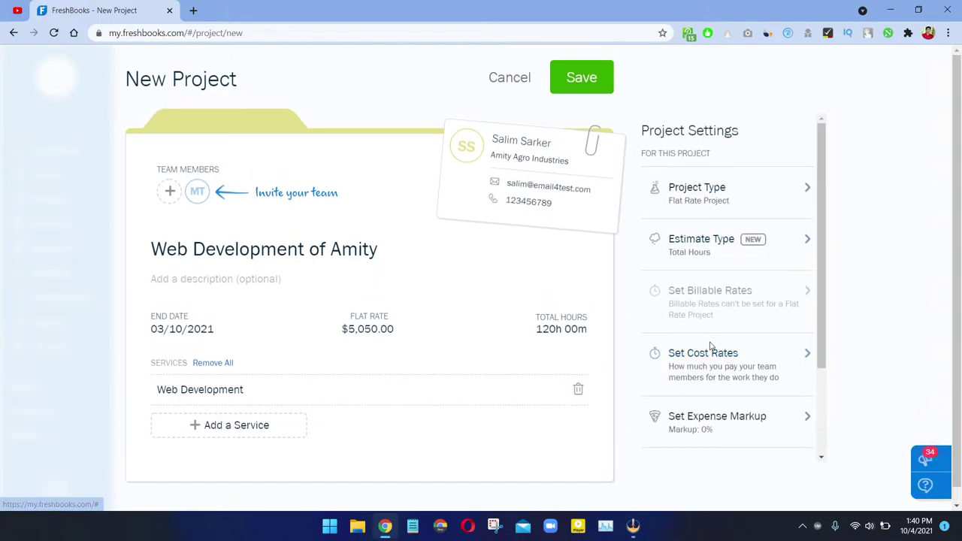
left_click(569, 84)
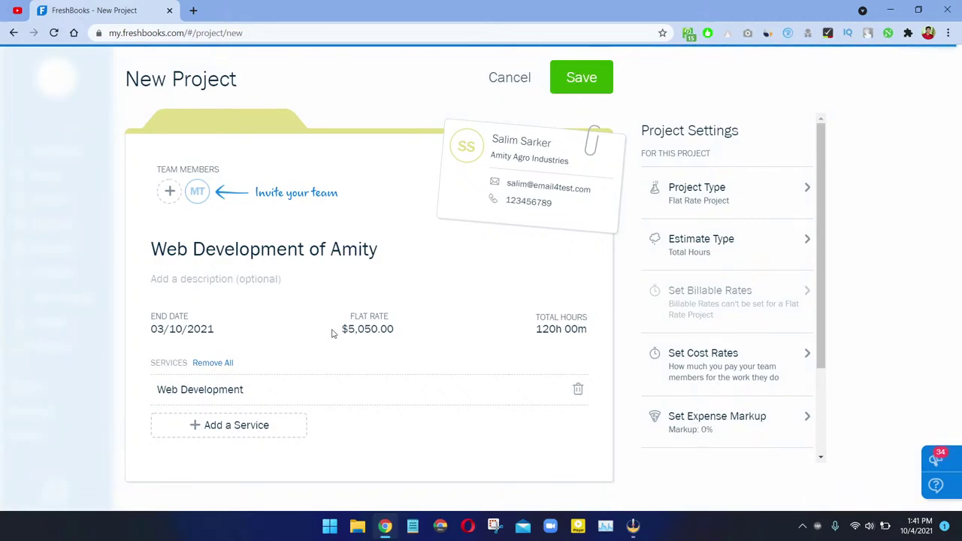
scroll(331, 334, "down", 4)
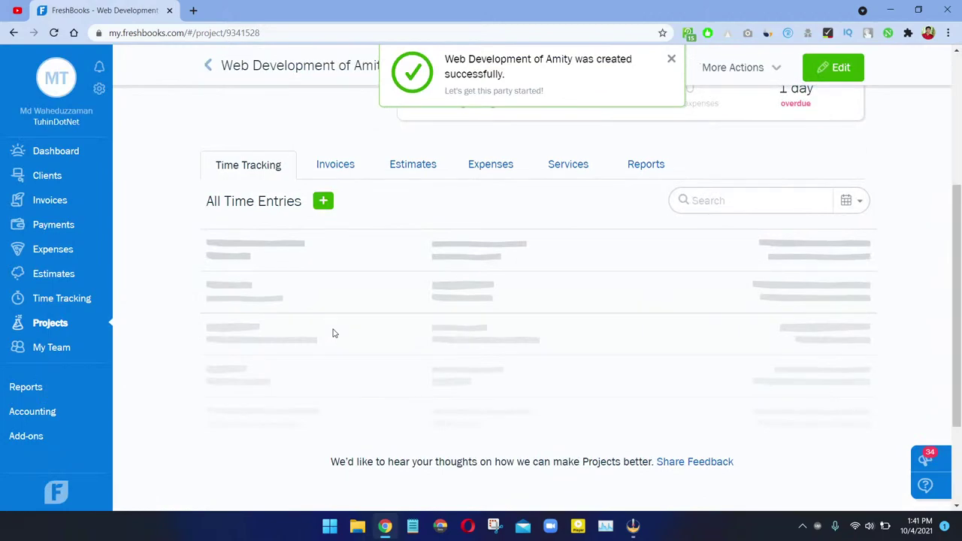
Step: Close the success notice, review the 120h budget and overdue status, then go to My Team
left_click(669, 58)
scroll(451, 188, "up", 2)
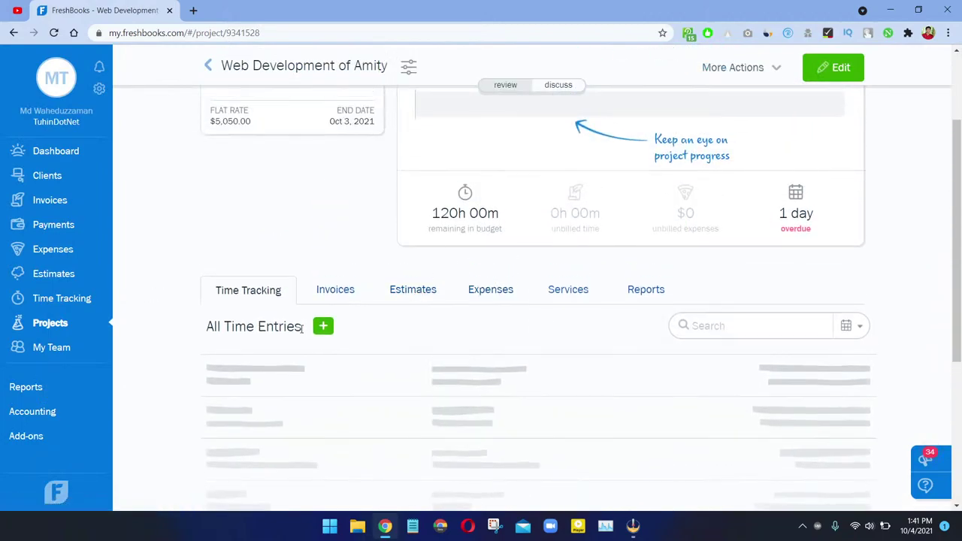
scroll(333, 399, "up", 3)
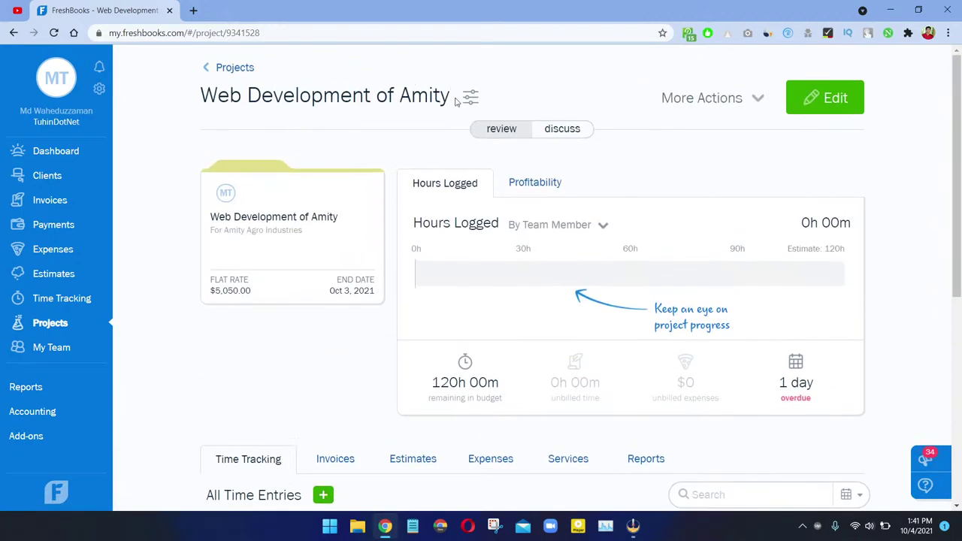
scroll(350, 140, "down", 3)
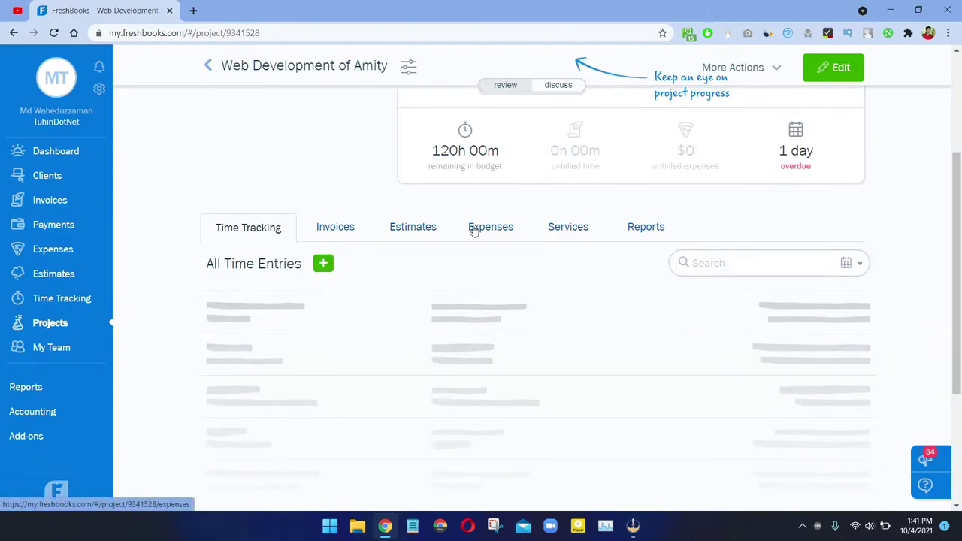
scroll(309, 307, "down", 1)
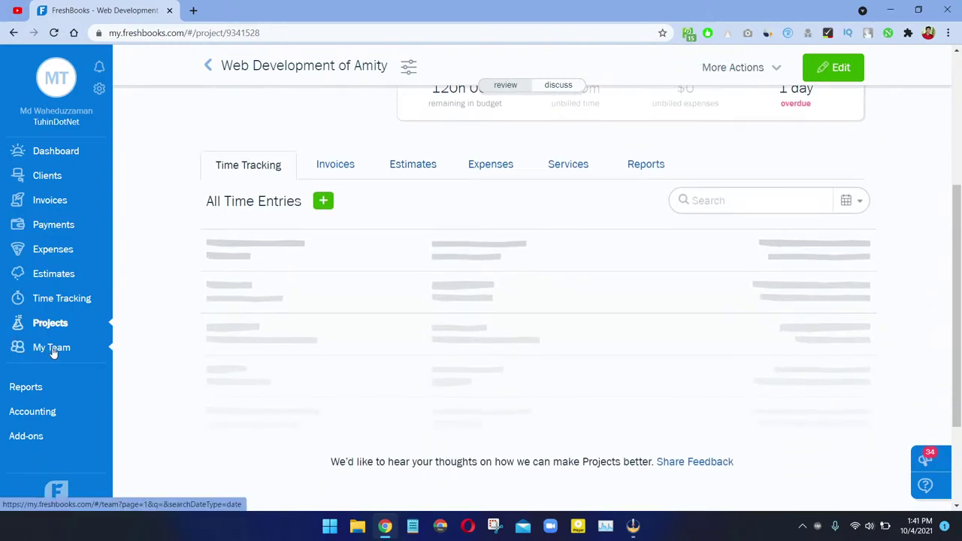
left_click(52, 349)
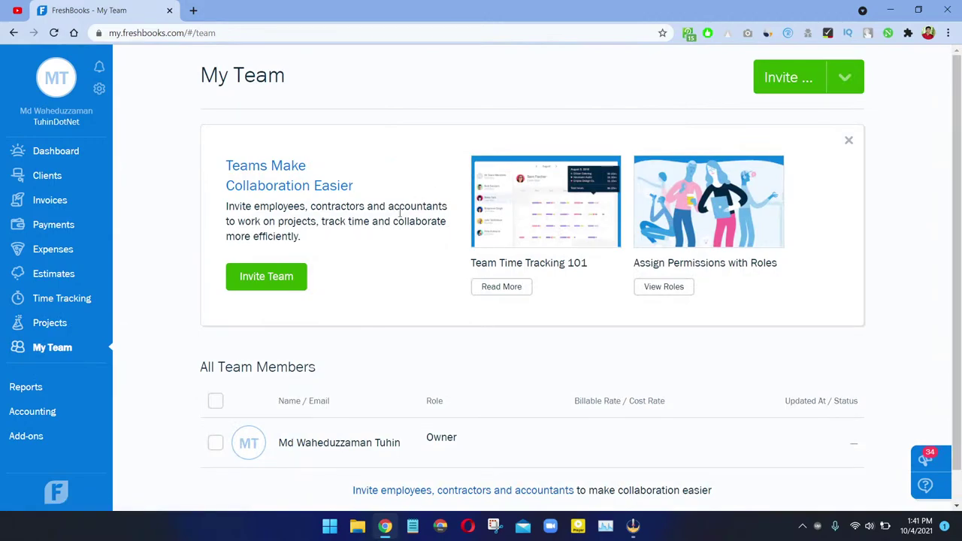
Step: Look over the roles available when inviting a teammate, then close the list
scroll(399, 218, "down", 1)
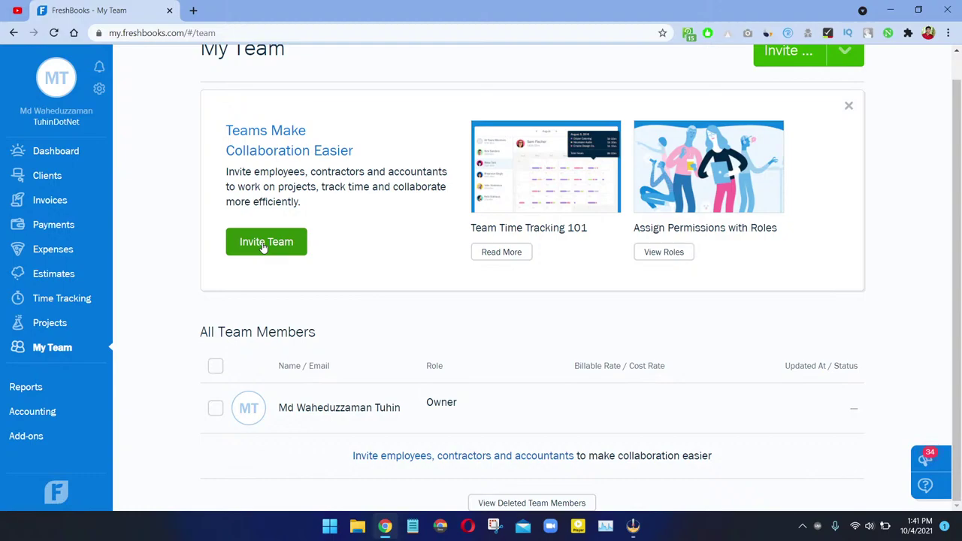
left_click(263, 247)
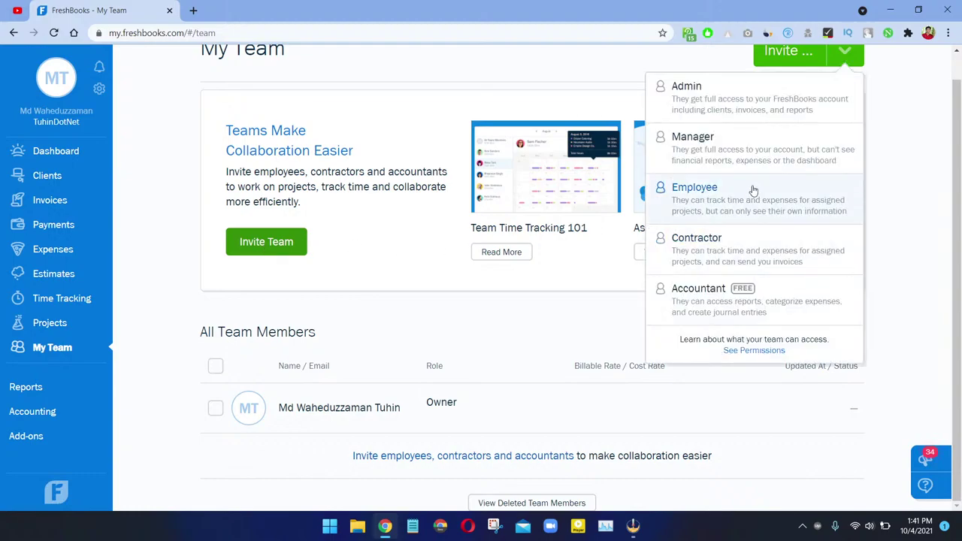
scroll(744, 165, "up", 1)
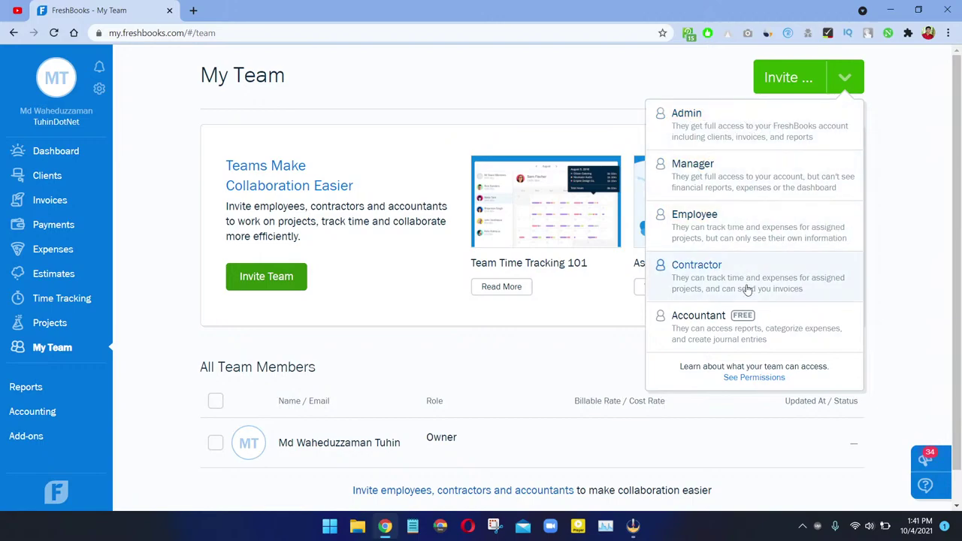
scroll(308, 248, "down", 1)
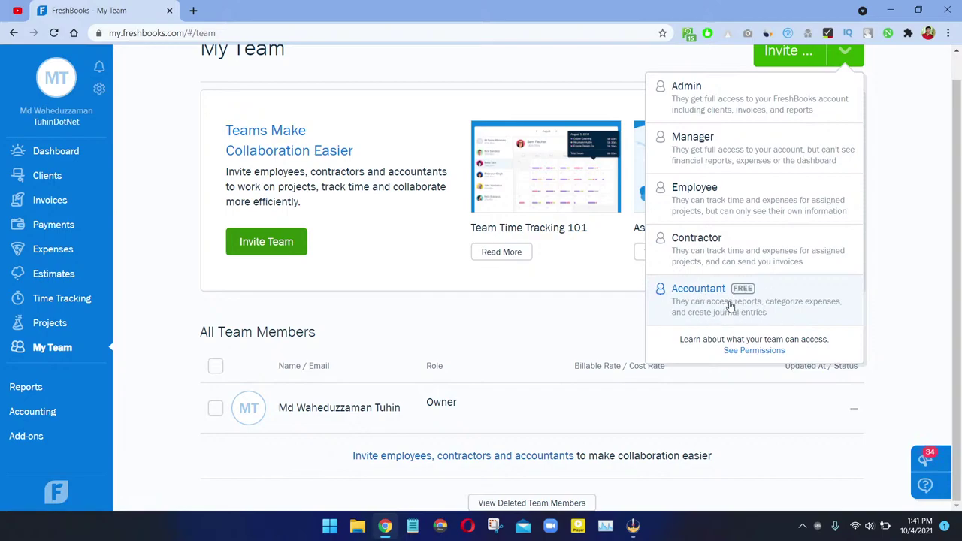
left_click(423, 326)
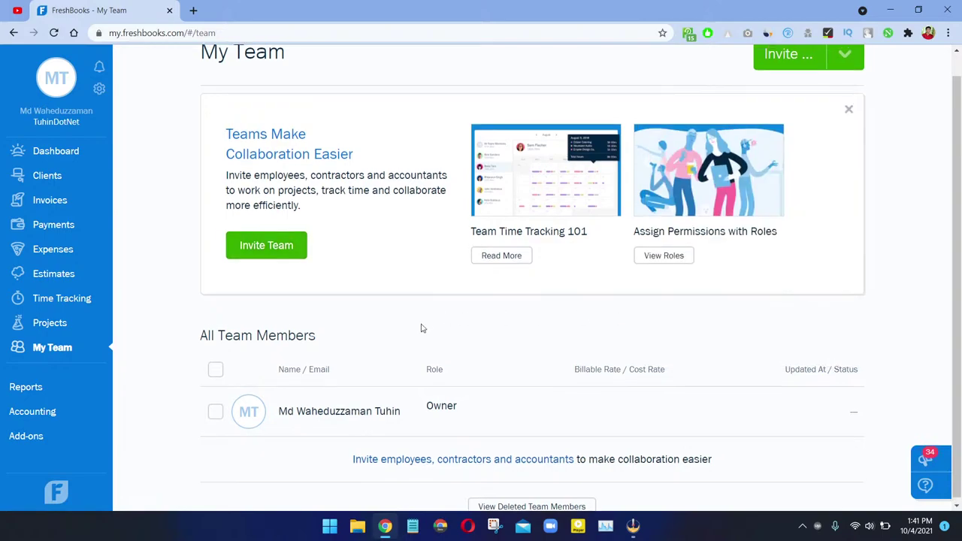
Step: Dismiss the team collaboration tips card and return to the Dashboard
scroll(423, 326, "up", 1)
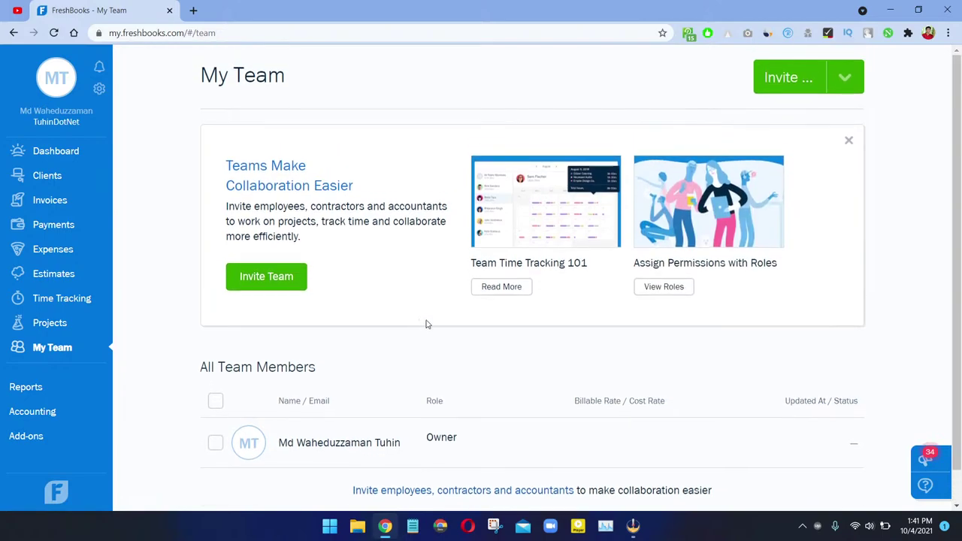
left_click(846, 142)
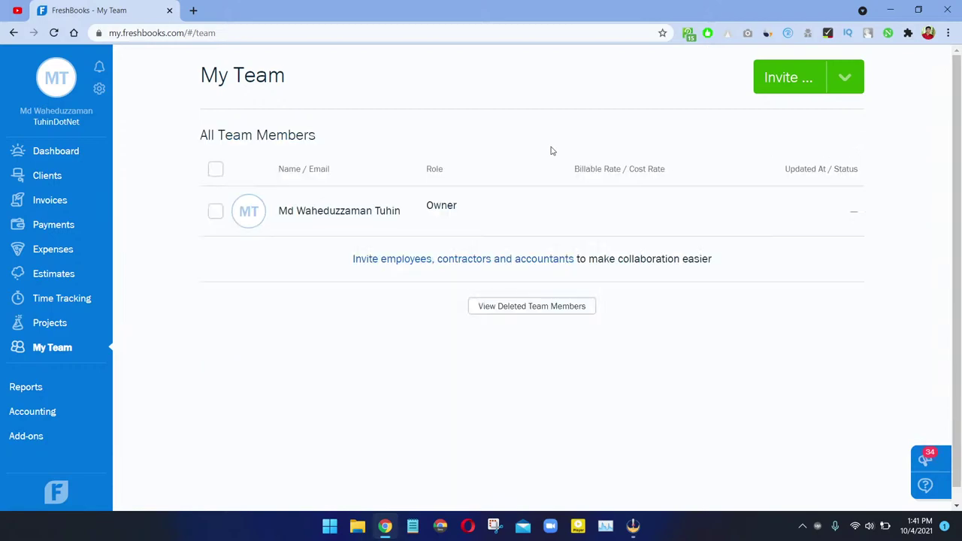
left_click(69, 152)
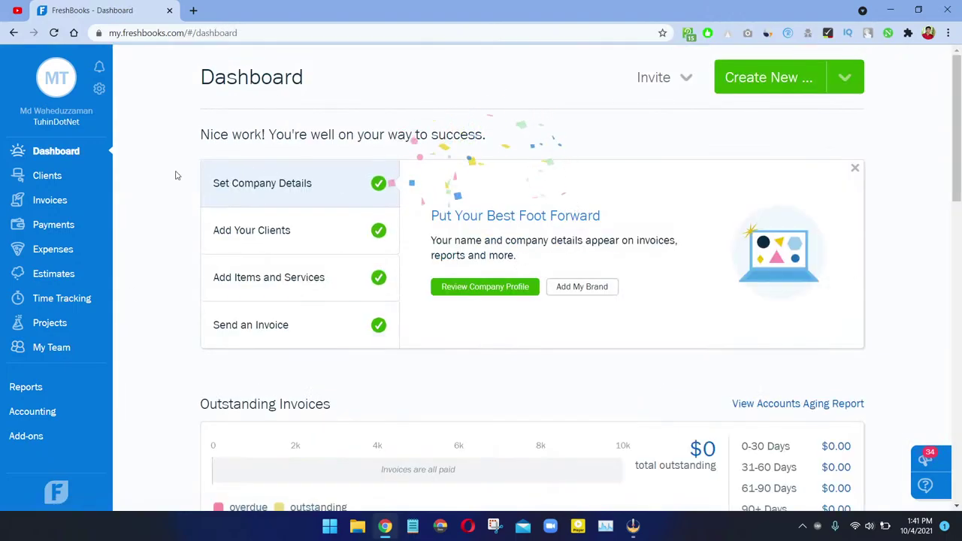
Step: Dismiss the onboarding checklist and review the dashboard, noting $1,000 total spending
left_click(855, 169)
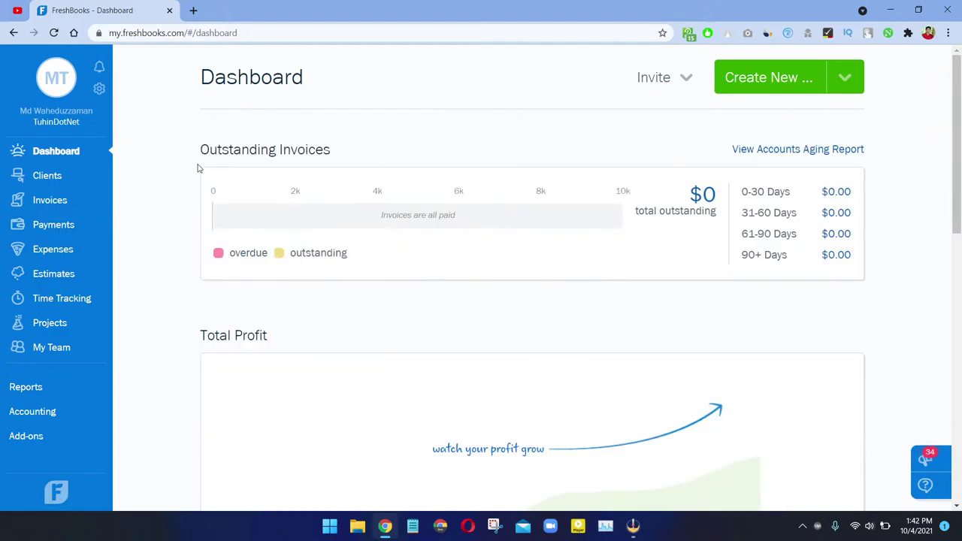
scroll(601, 233, "down", 4)
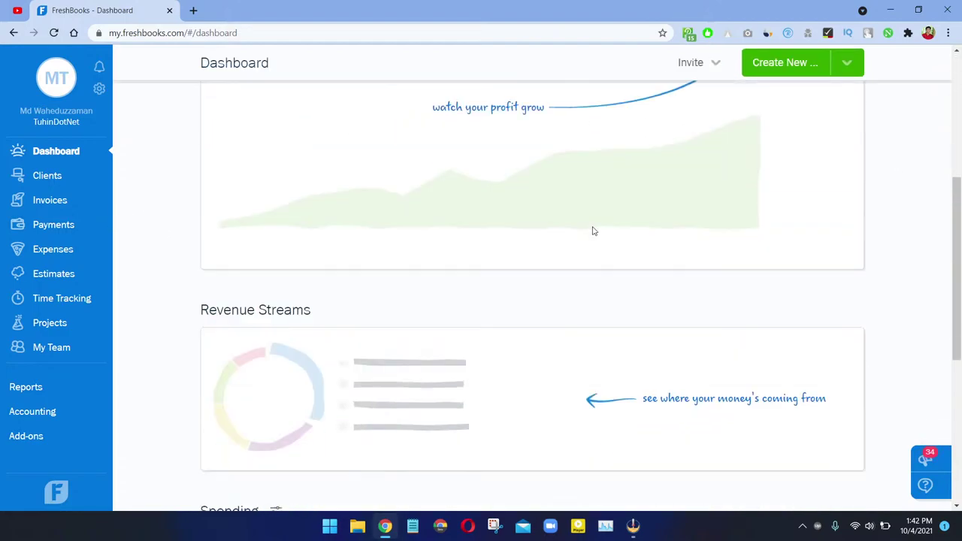
scroll(651, 167, "up", 4)
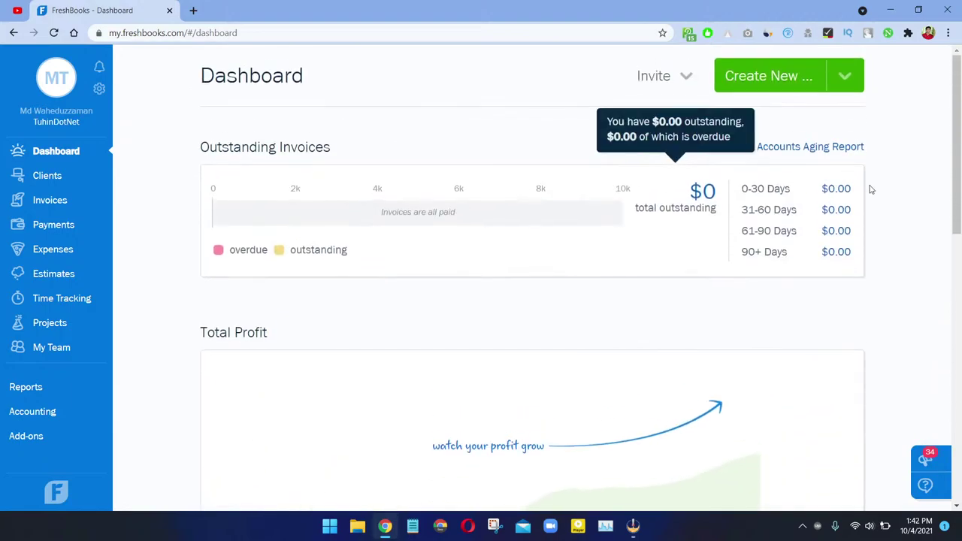
scroll(727, 211, "down", 1)
scroll(705, 156, "up", 1)
scroll(704, 157, "up", 1)
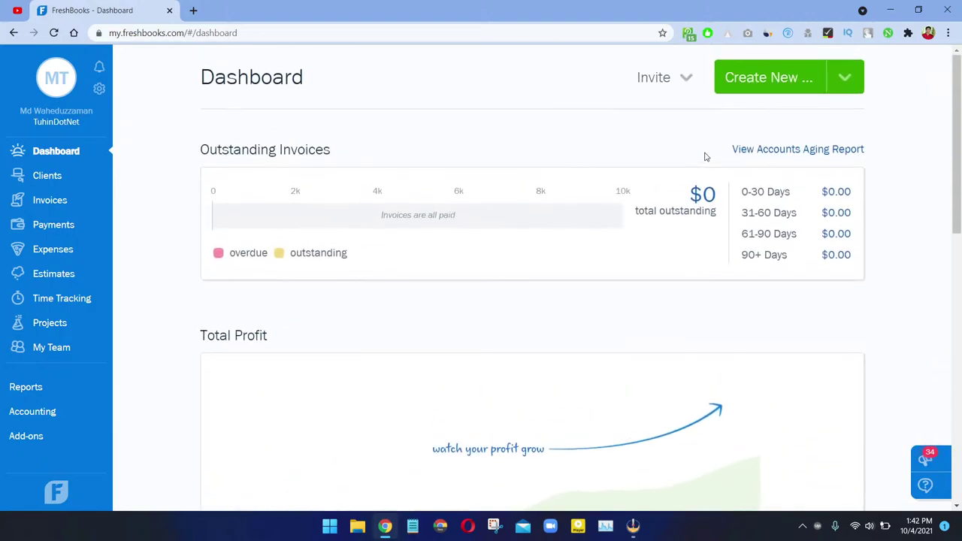
scroll(386, 154, "down", 5)
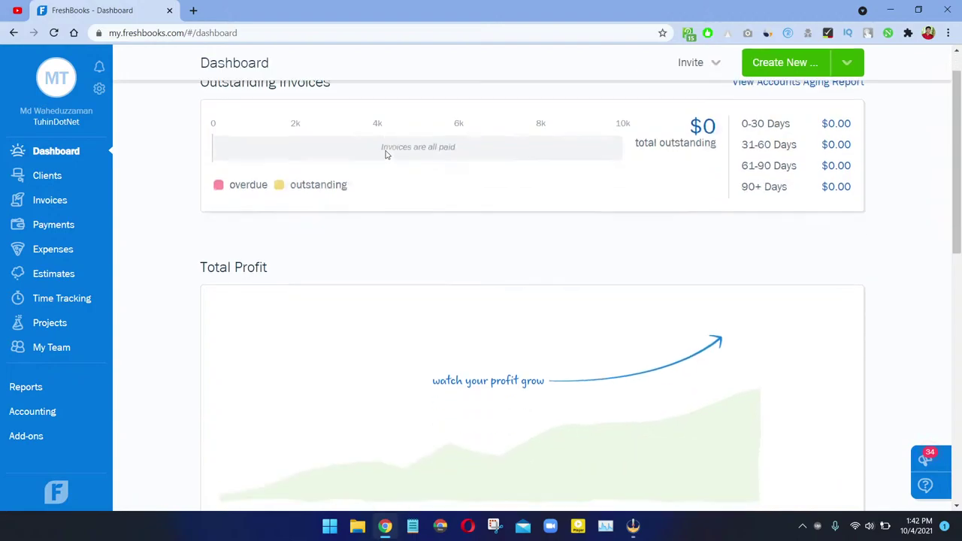
scroll(410, 173, "up", 1)
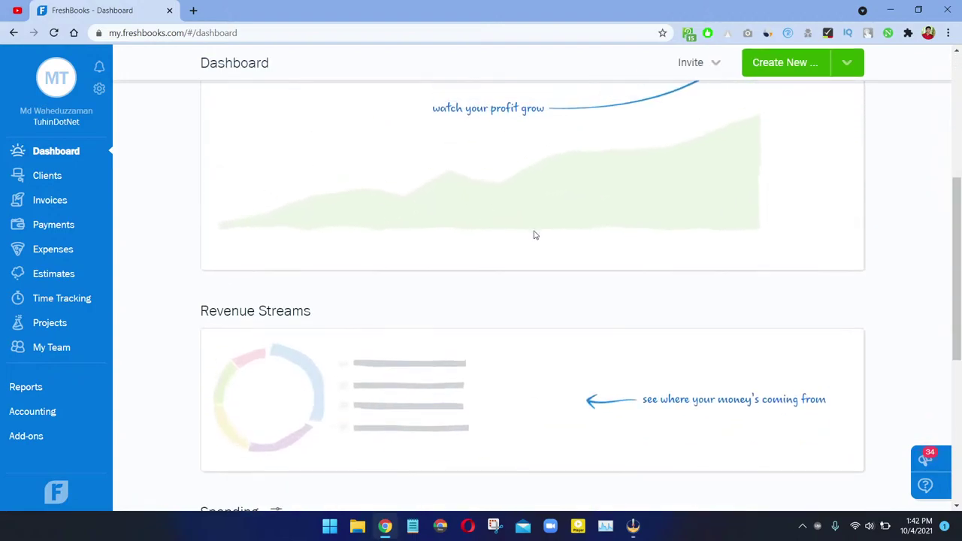
scroll(683, 215, "up", 3)
scroll(265, 278, "down", 7)
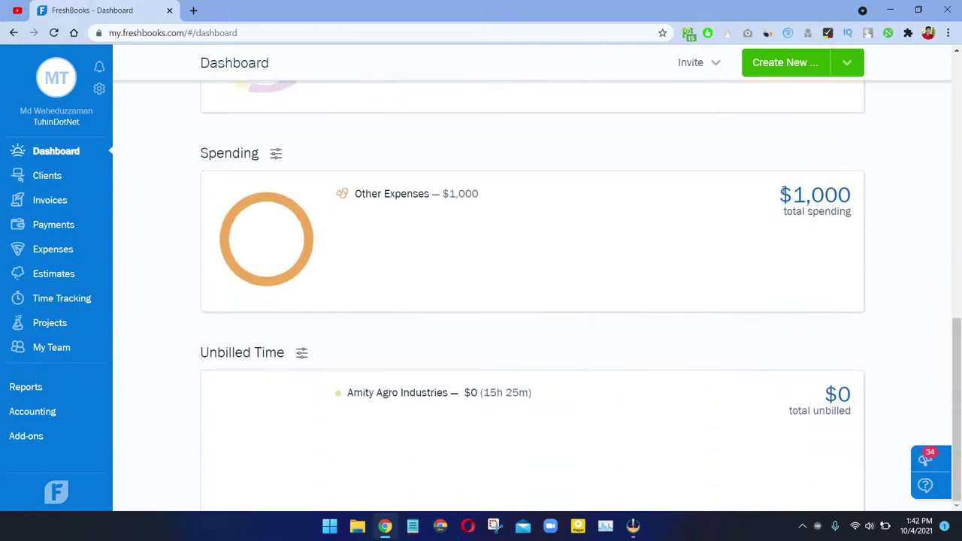
left_click_drag(789, 195, 520, 321)
scroll(451, 338, "up", 8)
left_click_drag(219, 261, 487, 328)
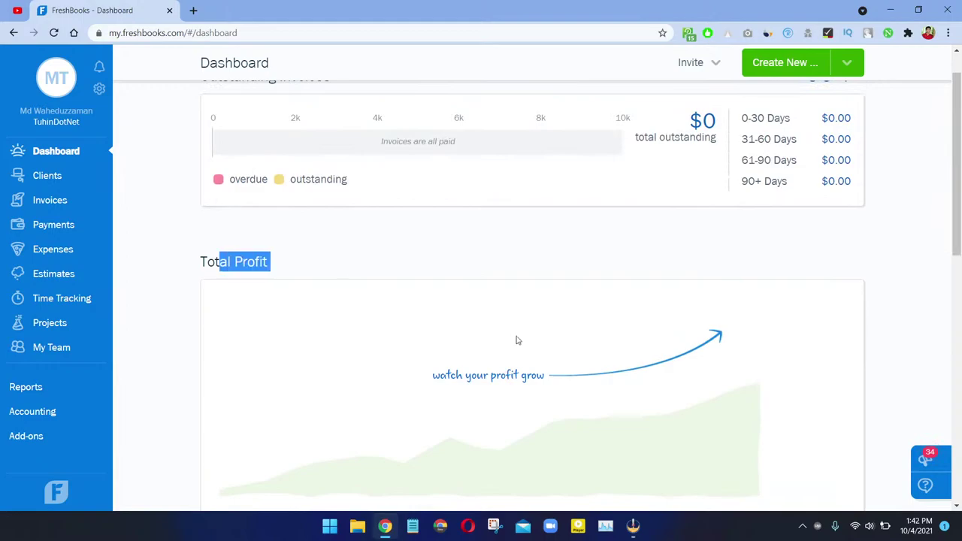
left_click(434, 323)
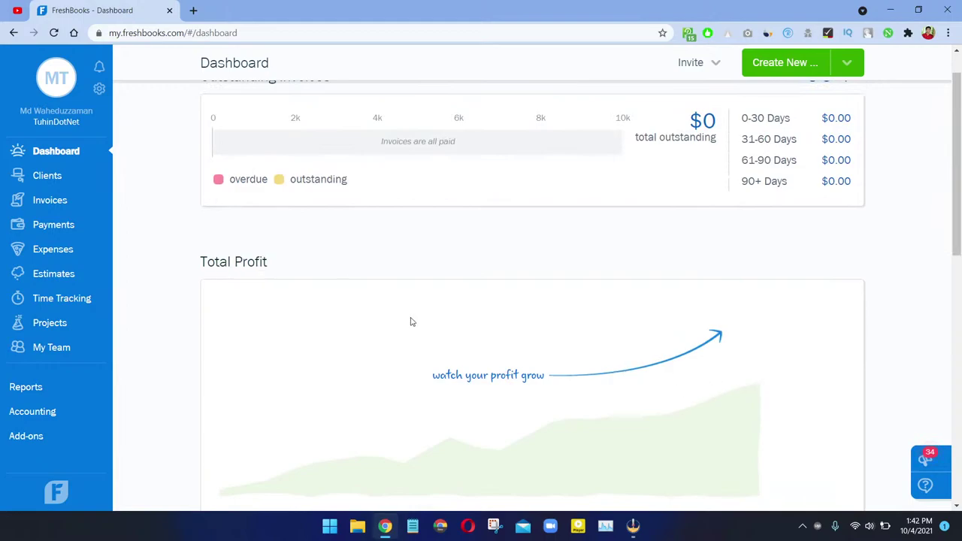
scroll(265, 268, "up", 1)
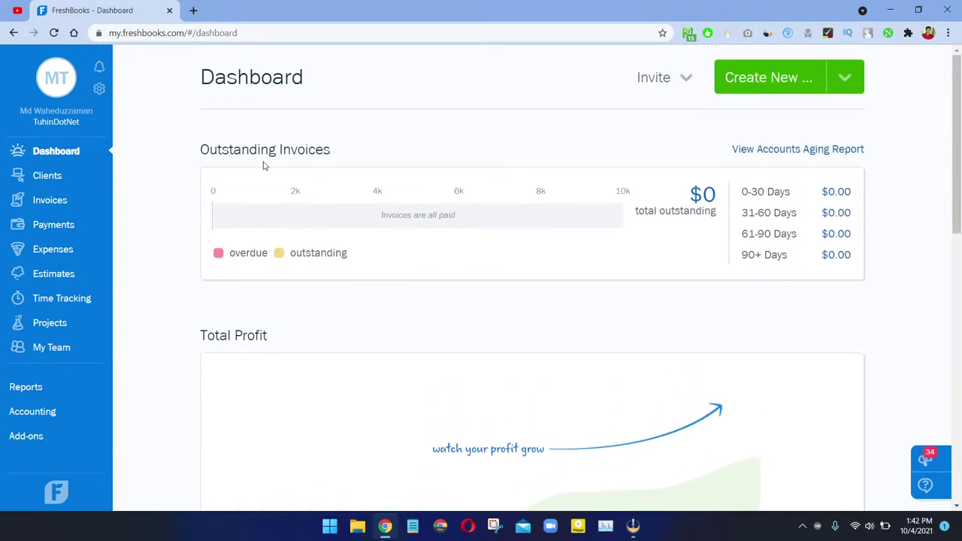
Step: Reload the dashboard page to refresh the profit figures
right_click(263, 162)
right_click(185, 154)
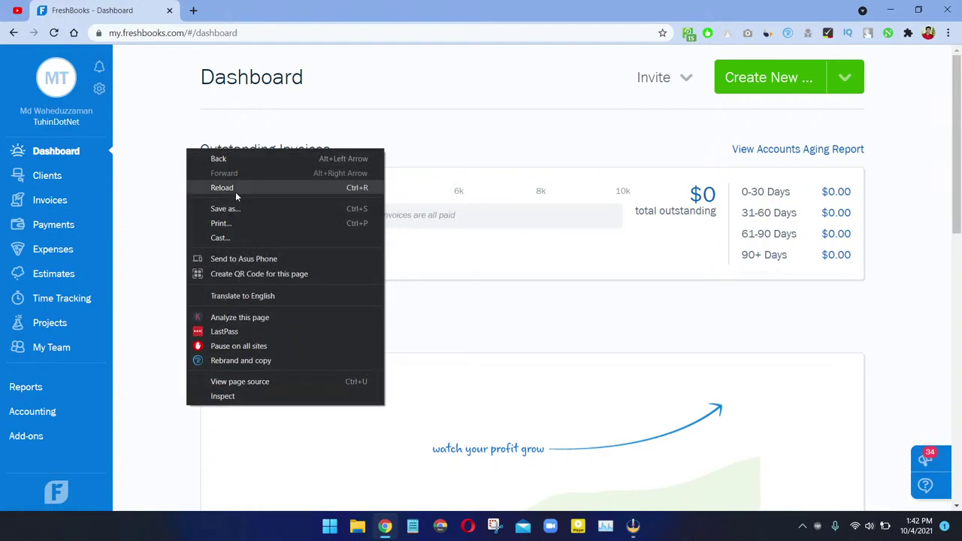
left_click(235, 191)
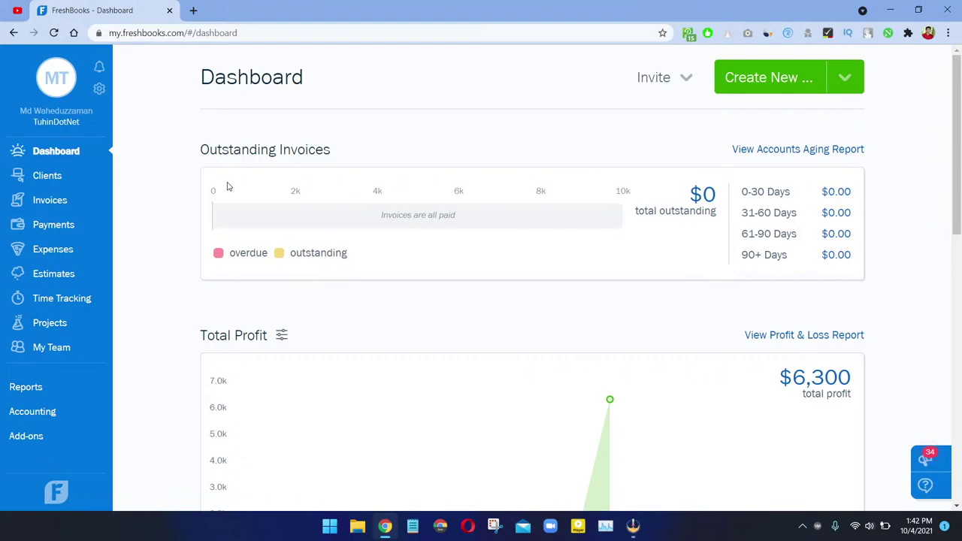
Step: Highlight the $6,300 total profit and $7,300 total revenue figures
scroll(234, 183, "down", 4)
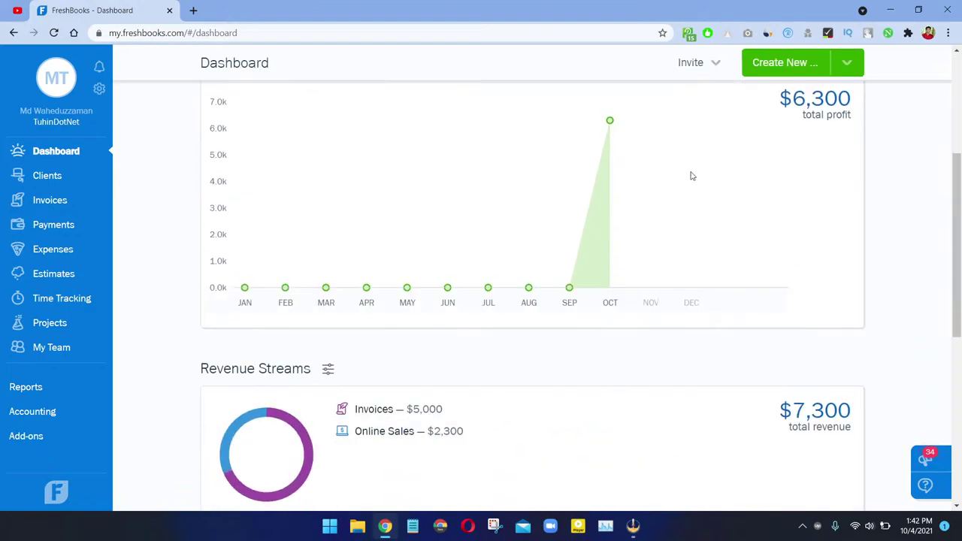
scroll(789, 106, "up", 1)
double_click(858, 157)
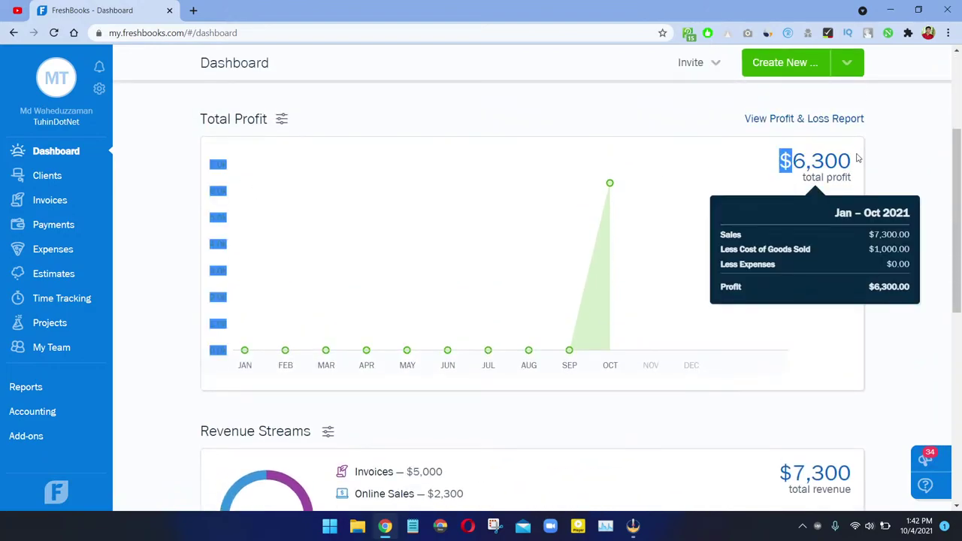
scroll(789, 271, "down", 4)
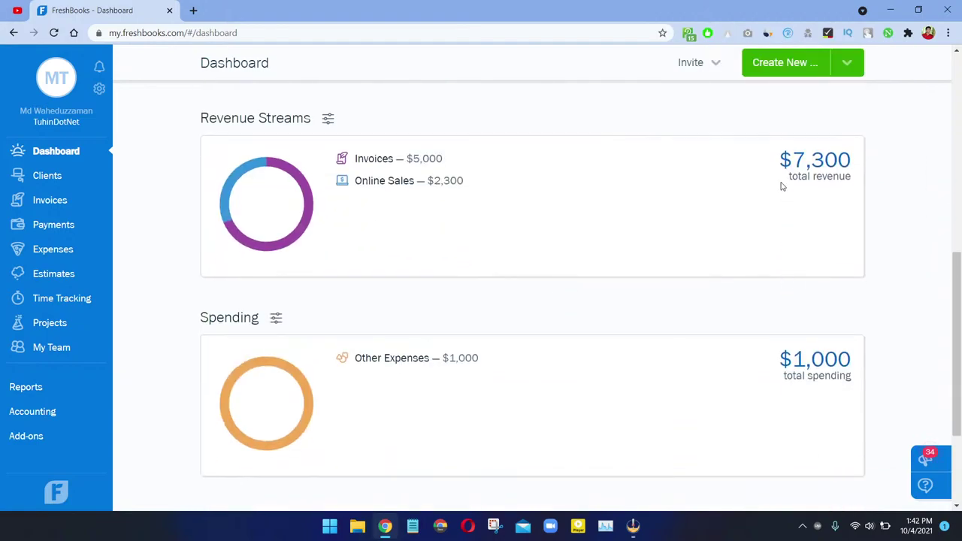
left_click_drag(794, 158, 861, 159)
double_click(860, 159)
double_click(861, 159)
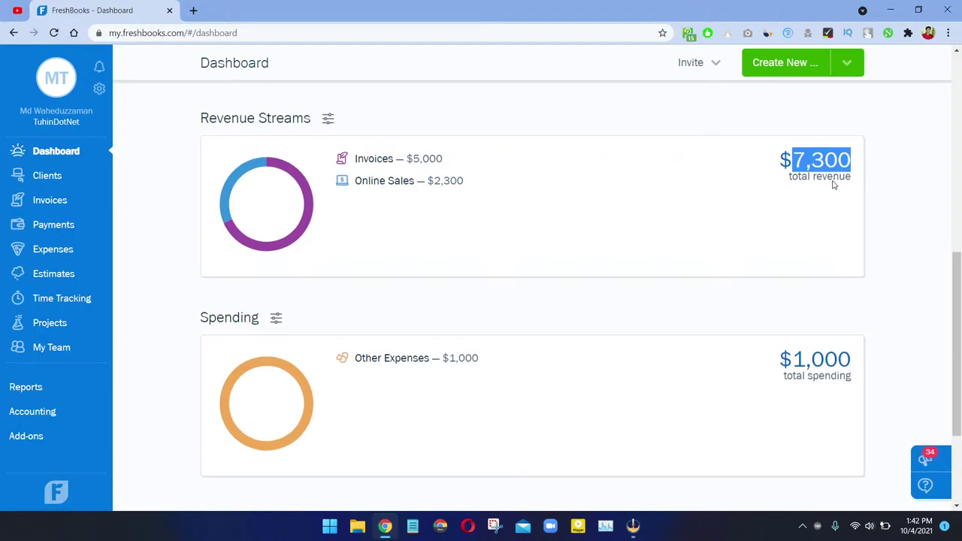
Step: Inspect the revenue breakdown: $5,000 invoices and $2,300 online sales
scroll(834, 185, "up", 3)
scroll(812, 281, "down", 4)
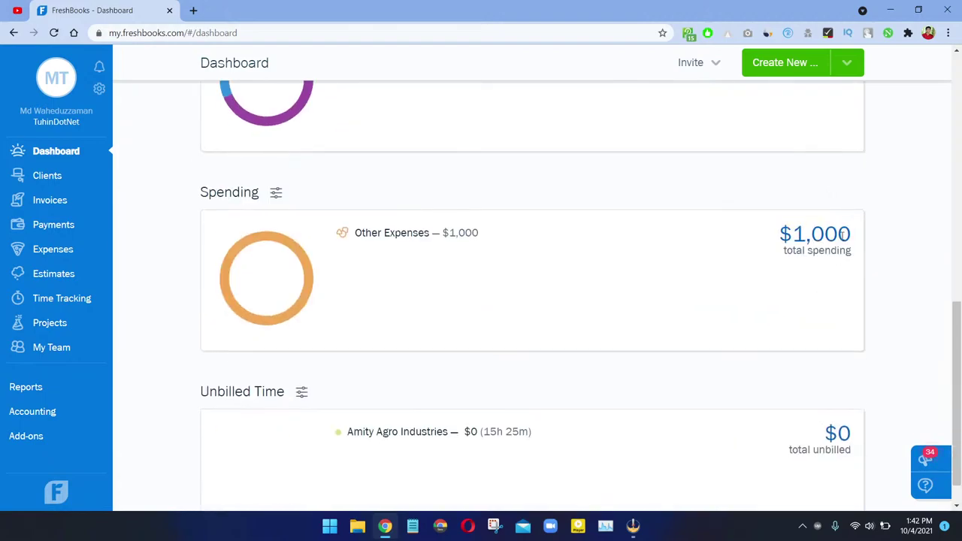
scroll(801, 249, "up", 9)
scroll(805, 249, "down", 1)
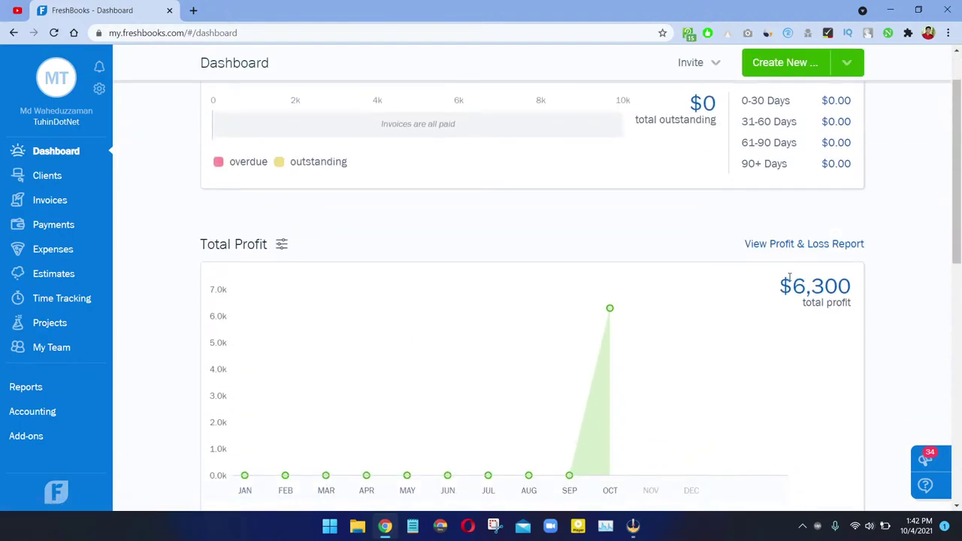
mouse_move(789, 278)
left_click_drag(797, 280, 825, 298)
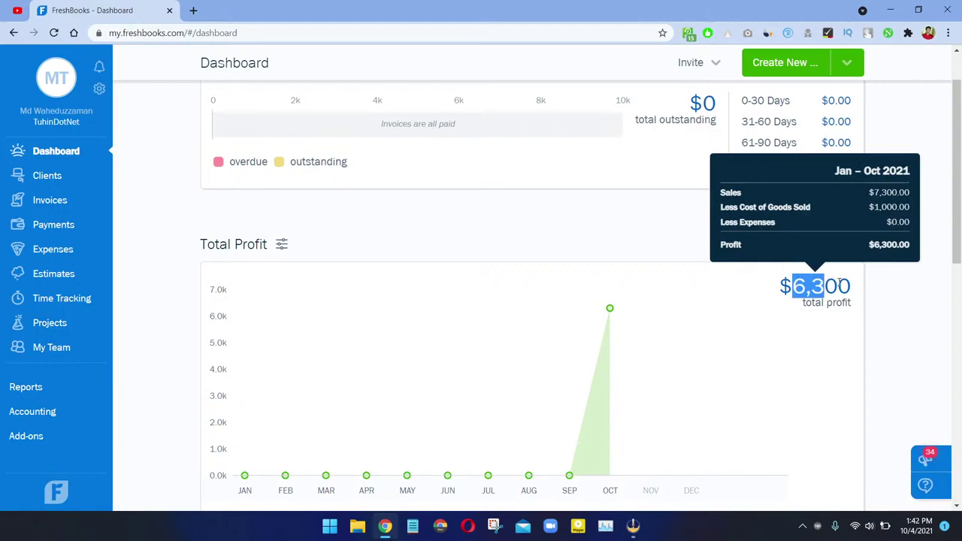
scroll(824, 298, "down", 8)
scroll(590, 211, "up", 3)
scroll(541, 262, "down", 3)
scroll(543, 263, "up", 3)
scroll(544, 262, "up", 6)
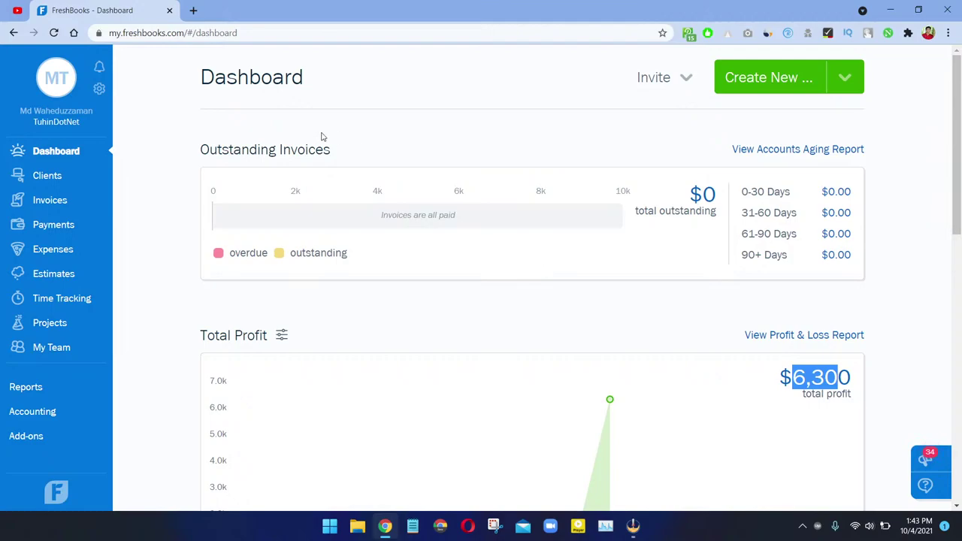
scroll(161, 303, "down", 5)
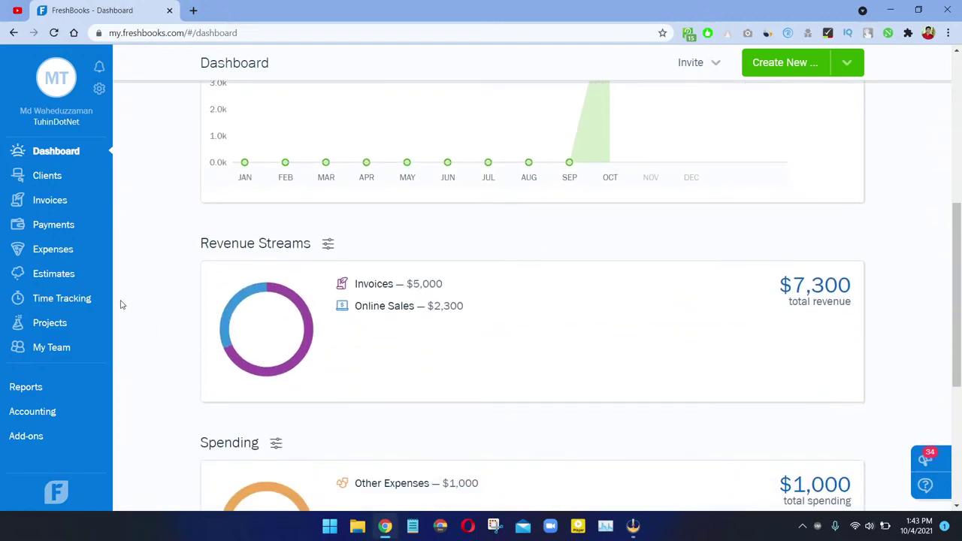
left_click(37, 435)
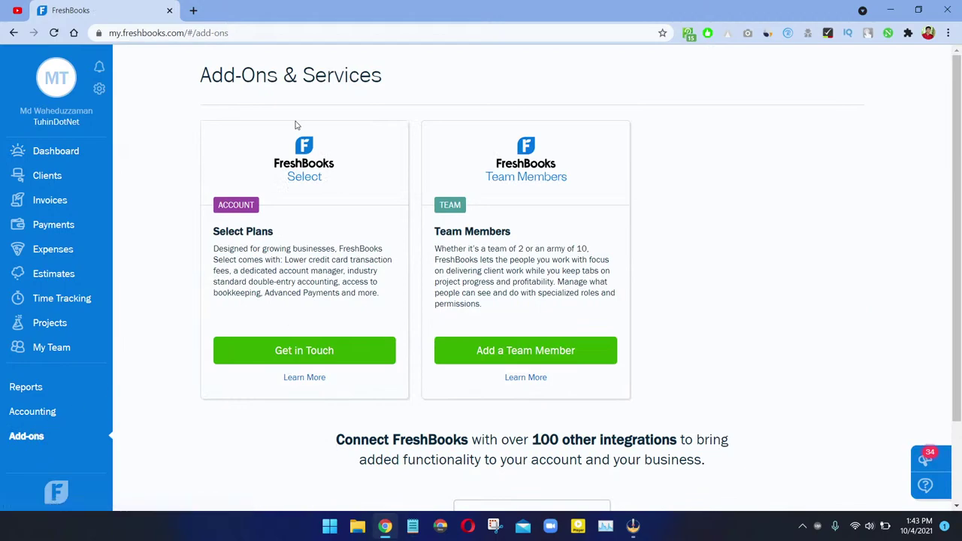
left_click_drag(579, 189, 502, 163)
left_click_drag(345, 183, 256, 153)
left_click(250, 256)
scroll(423, 249, "down", 2)
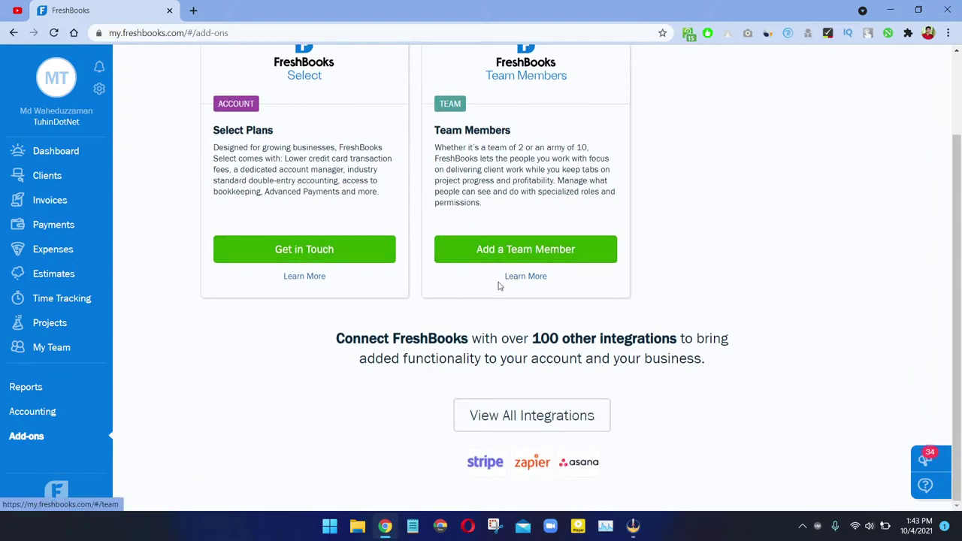
left_click(550, 419)
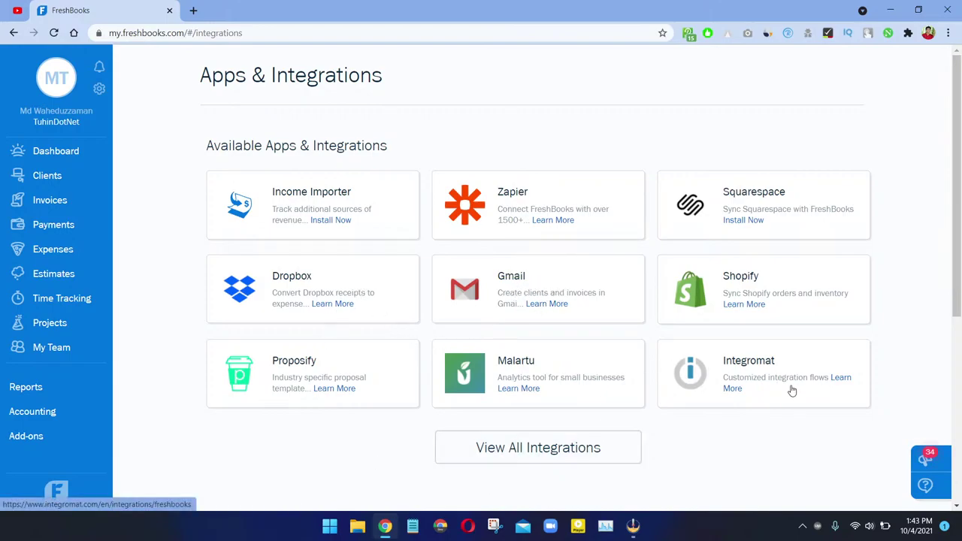
scroll(548, 441, "down", 5)
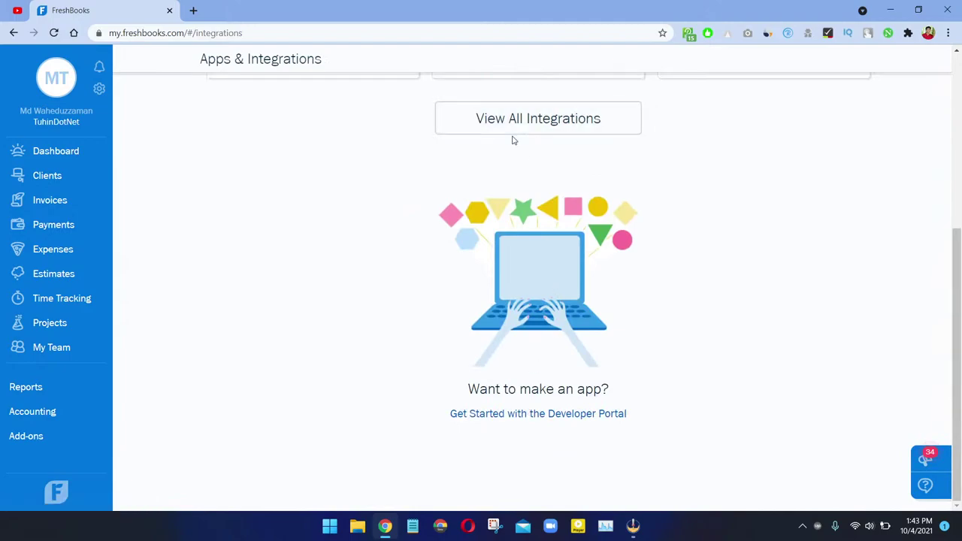
scroll(504, 152, "up", 5)
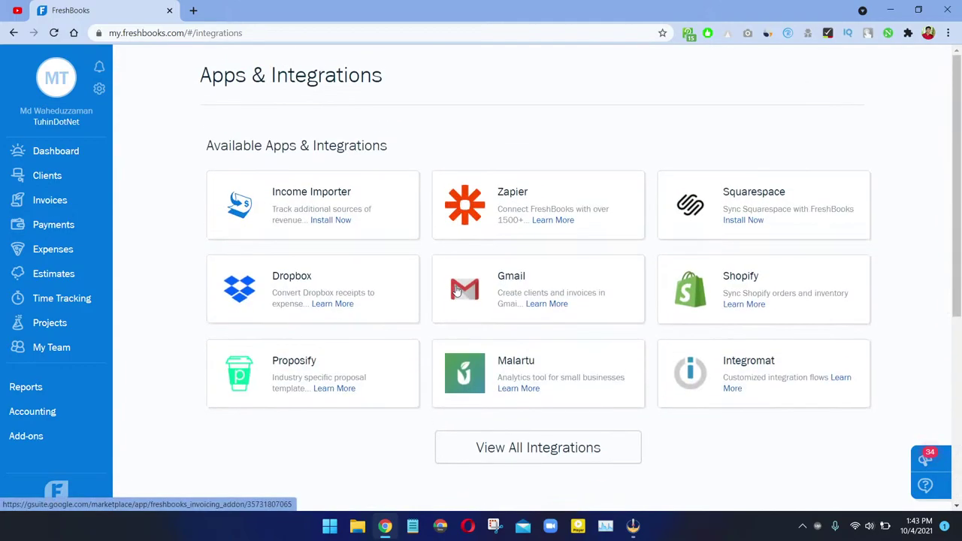
left_click(54, 154)
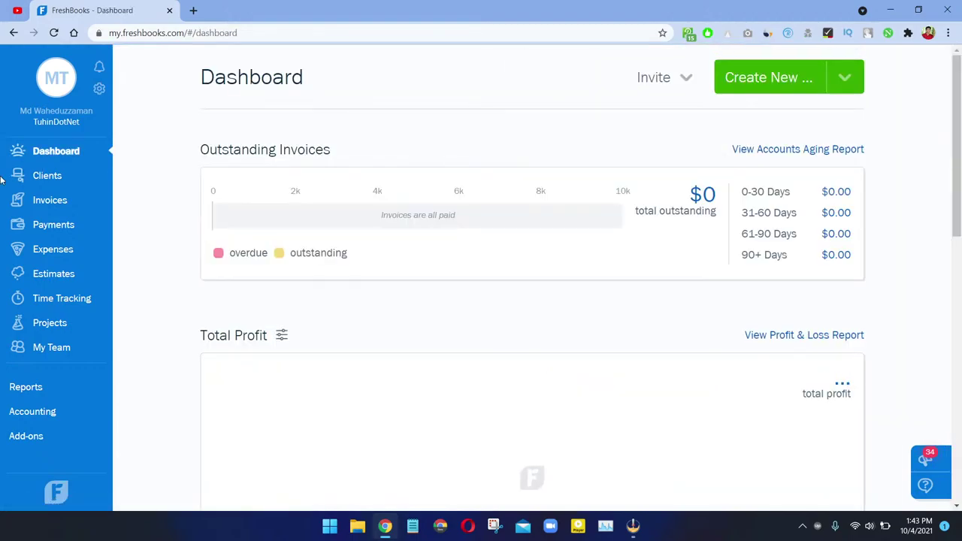
scroll(49, 304, "down", 8)
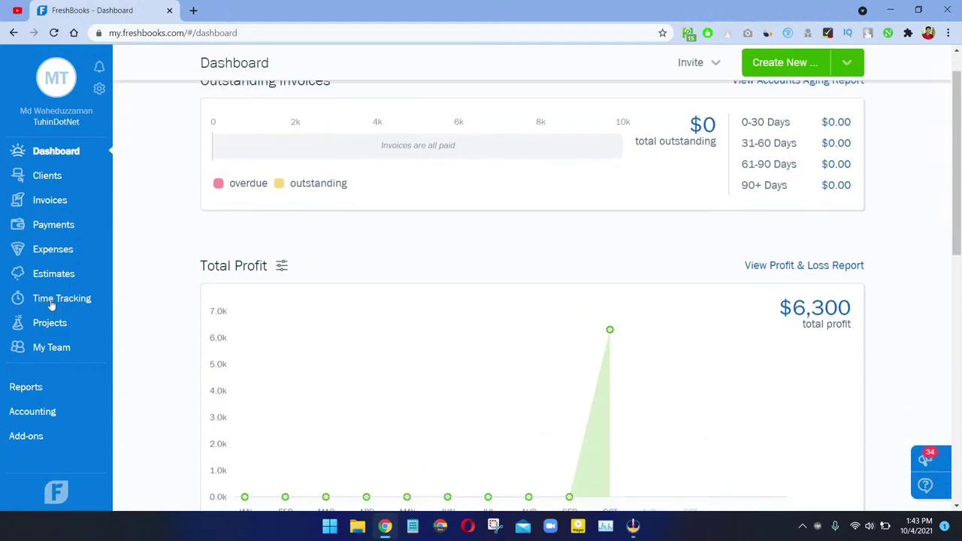
scroll(13, 328, "up", 4)
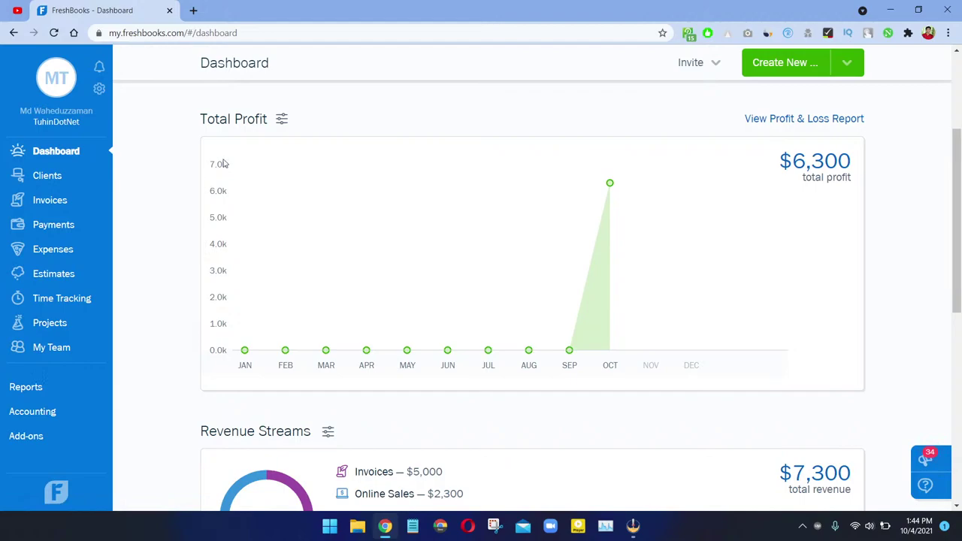
scroll(160, 311, "down", 6)
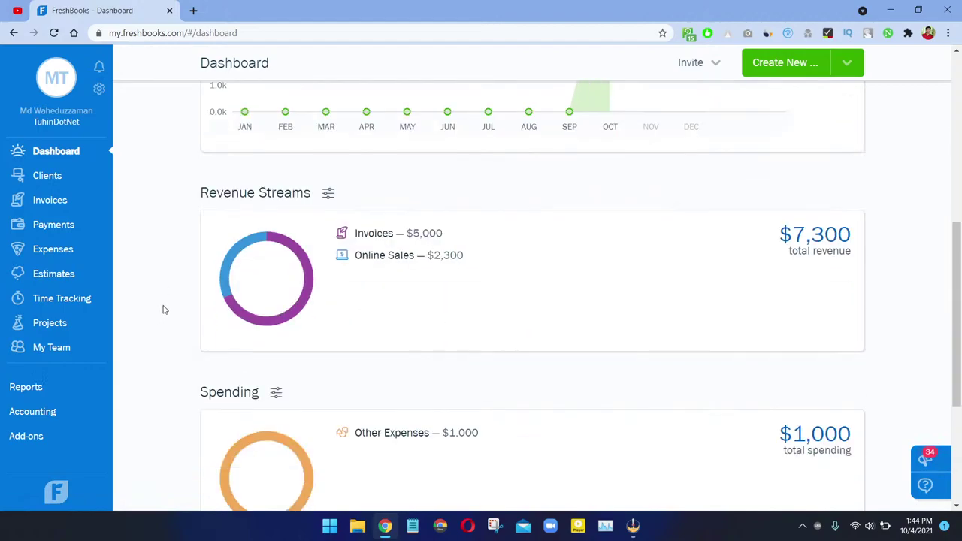
scroll(174, 309, "up", 3)
scroll(174, 309, "up", 4)
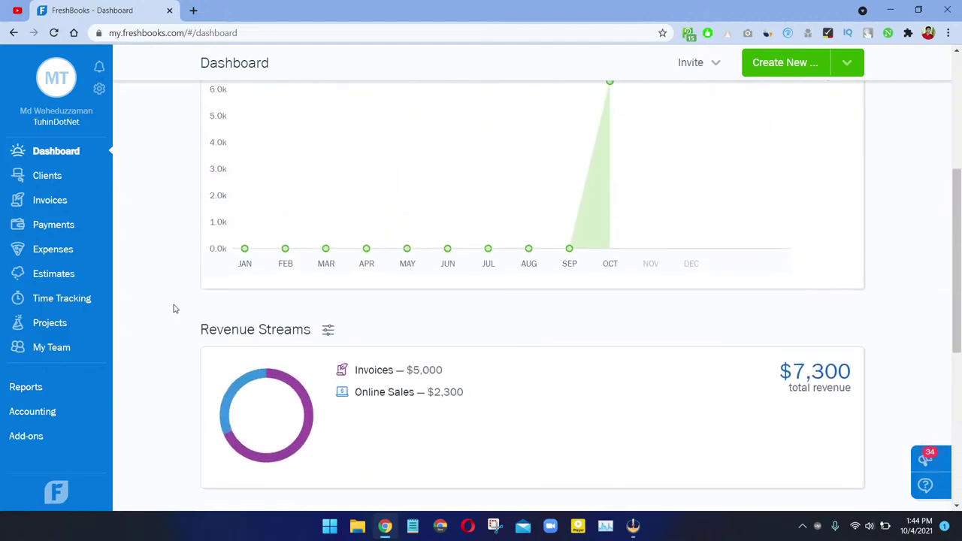